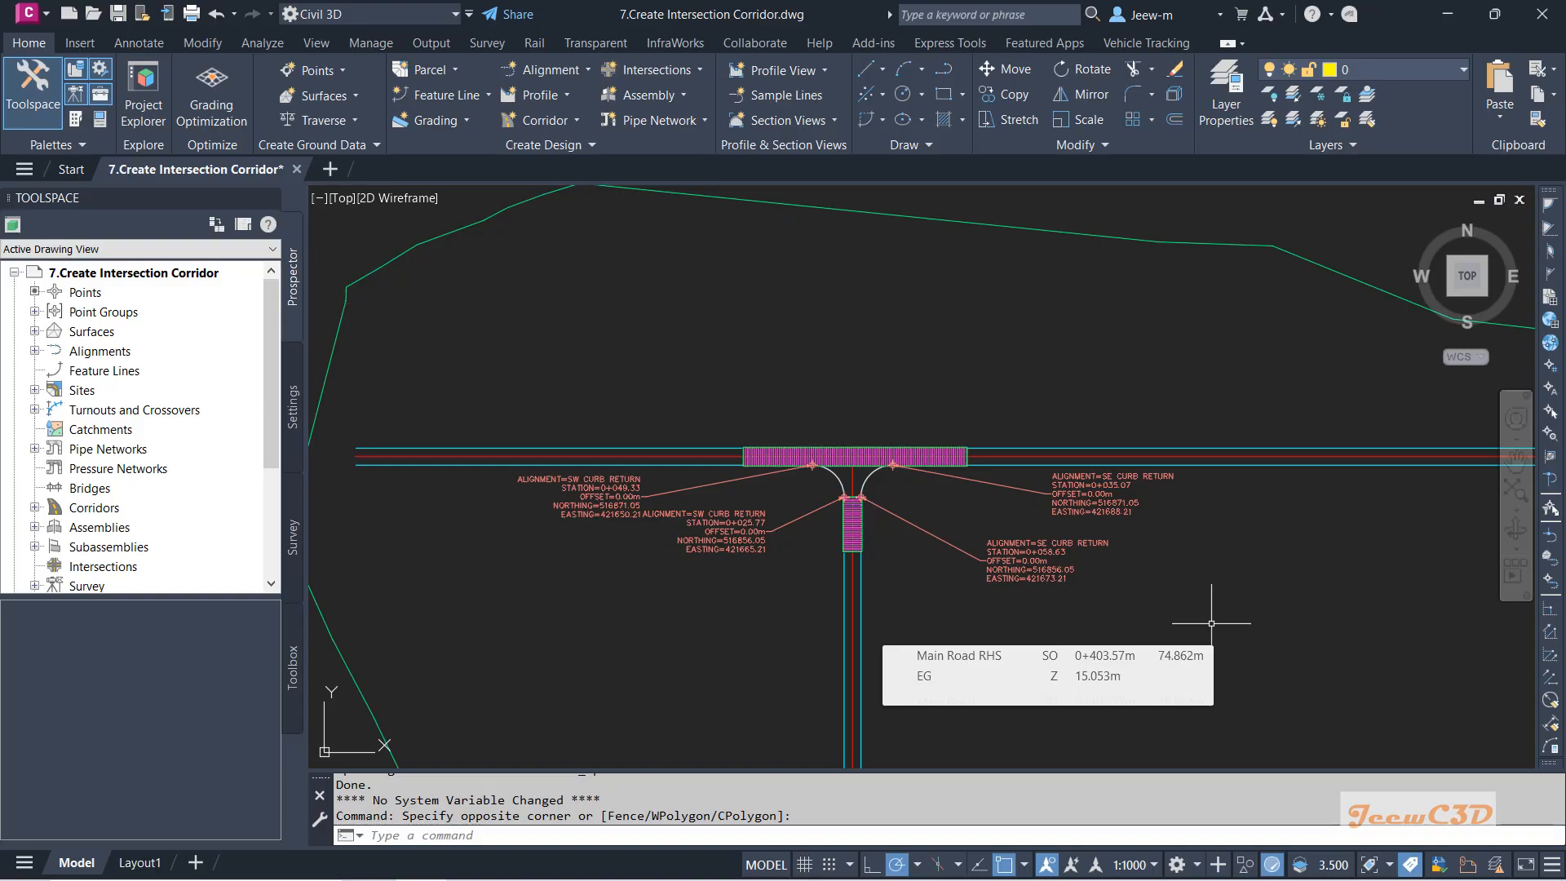
# Inspect the SW and SE curb returns, then switch Toolspace to the drawing's Settings categories.
pyautogui.scroll(4, 991, 517)
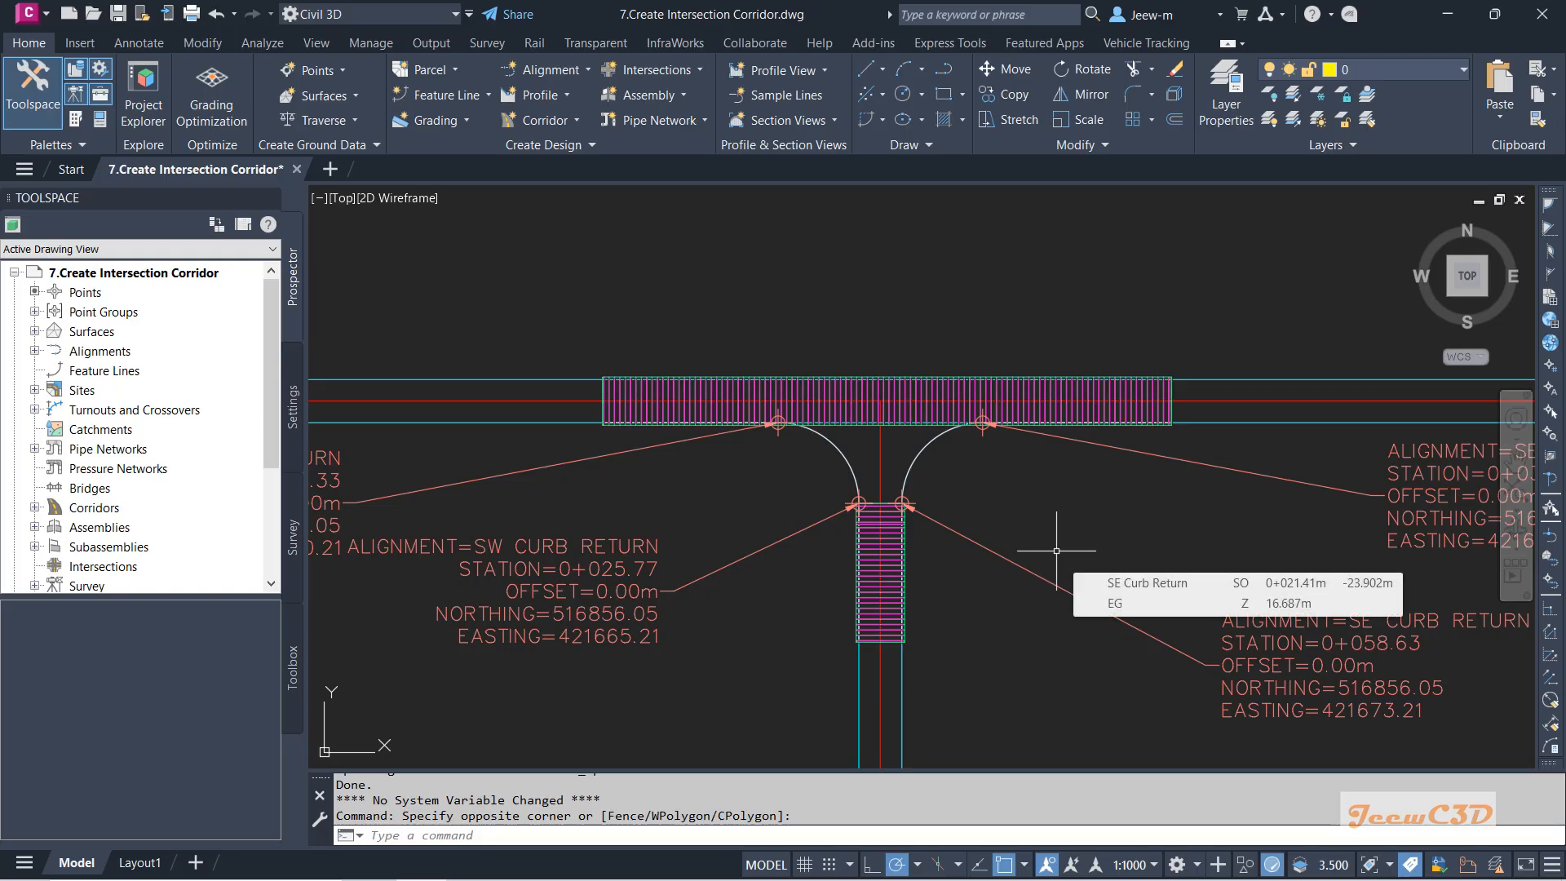
pyautogui.scroll(-2, 1056, 551)
pyautogui.scroll(2, 1046, 546)
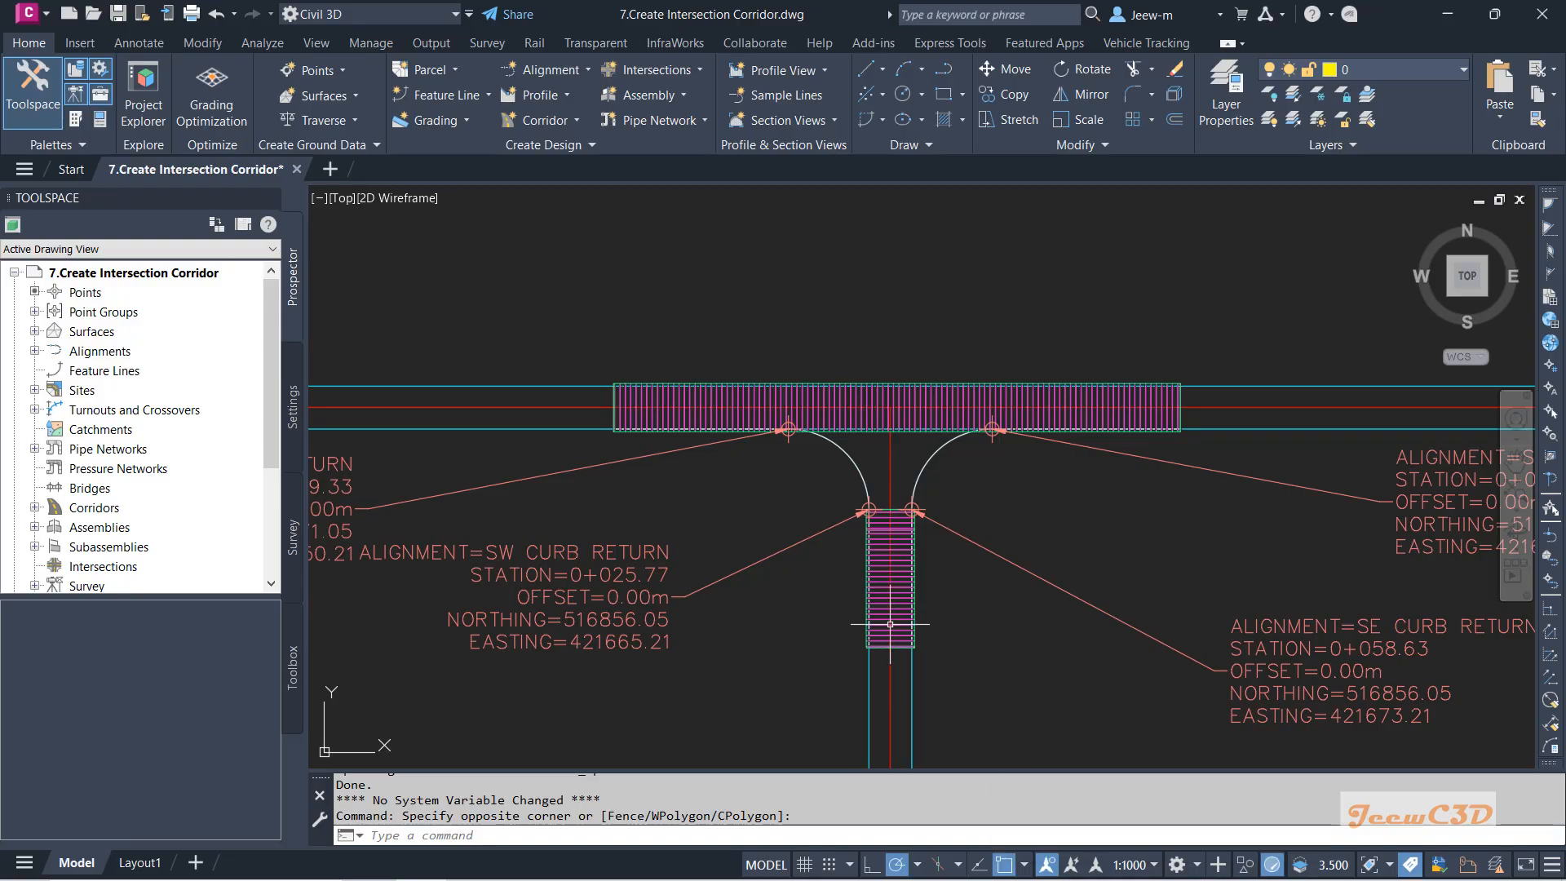
pyautogui.click(293, 408)
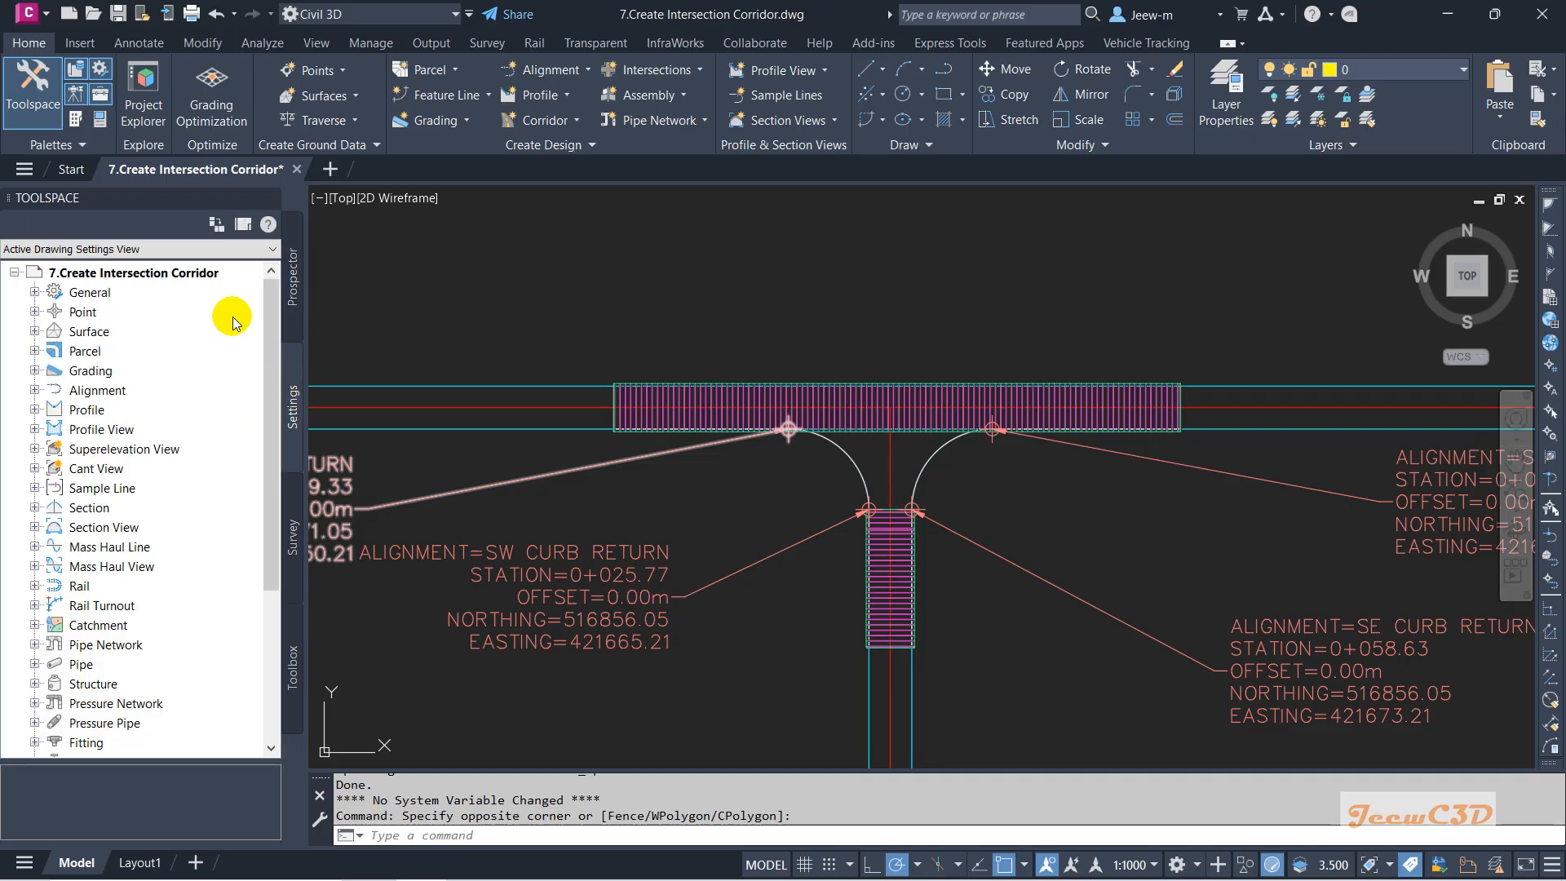
pyautogui.rightClick(221, 275)
pyautogui.click(235, 284)
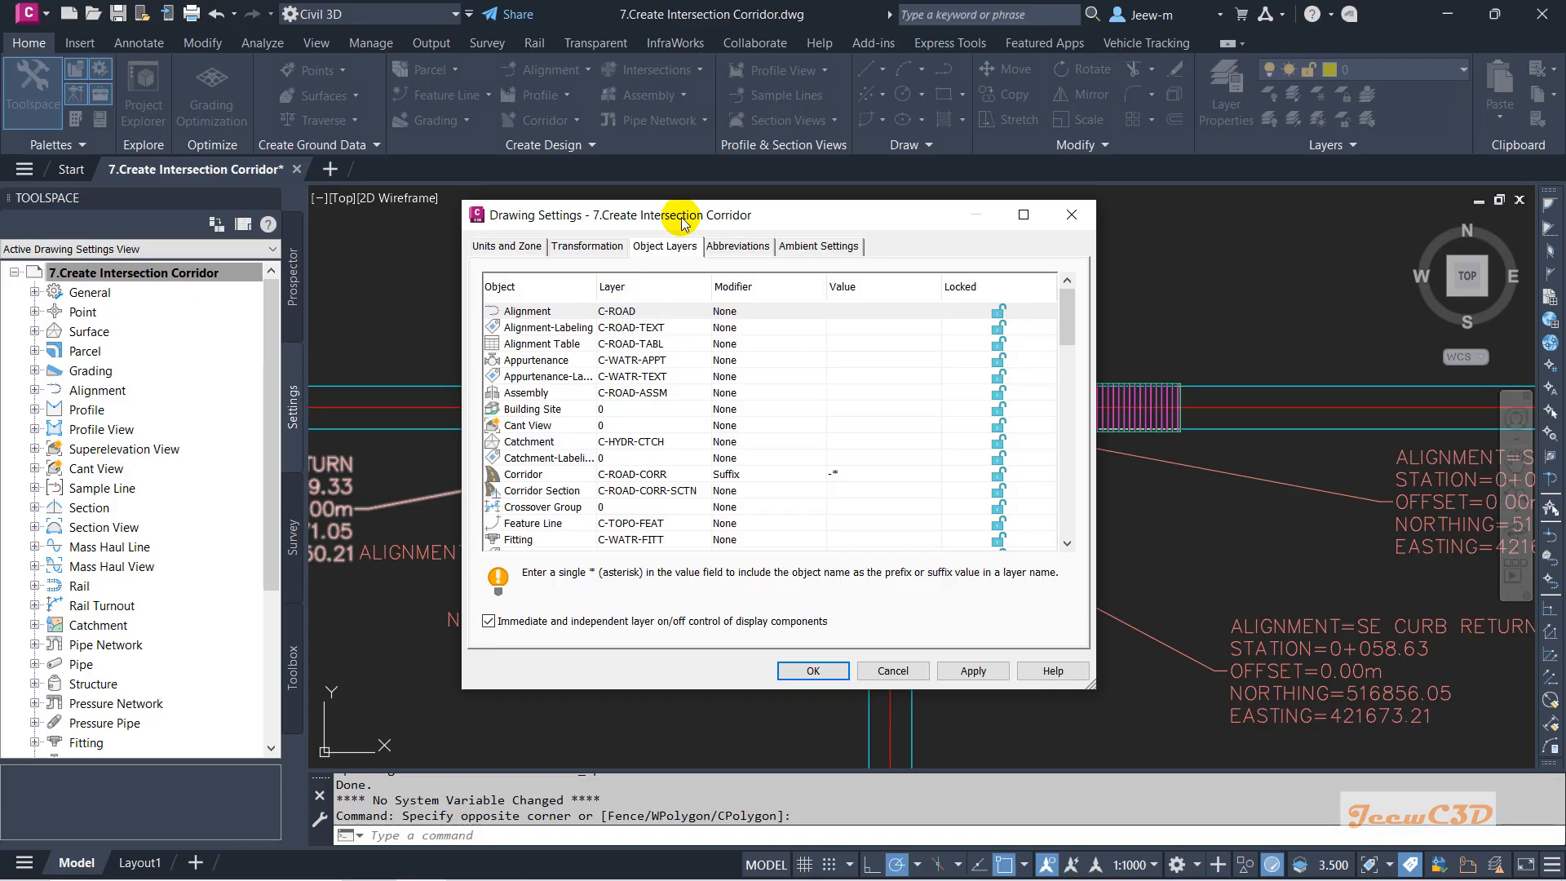
pyautogui.moveTo(686, 225); pyautogui.dragTo(338, 160)
pyautogui.click(210, 413)
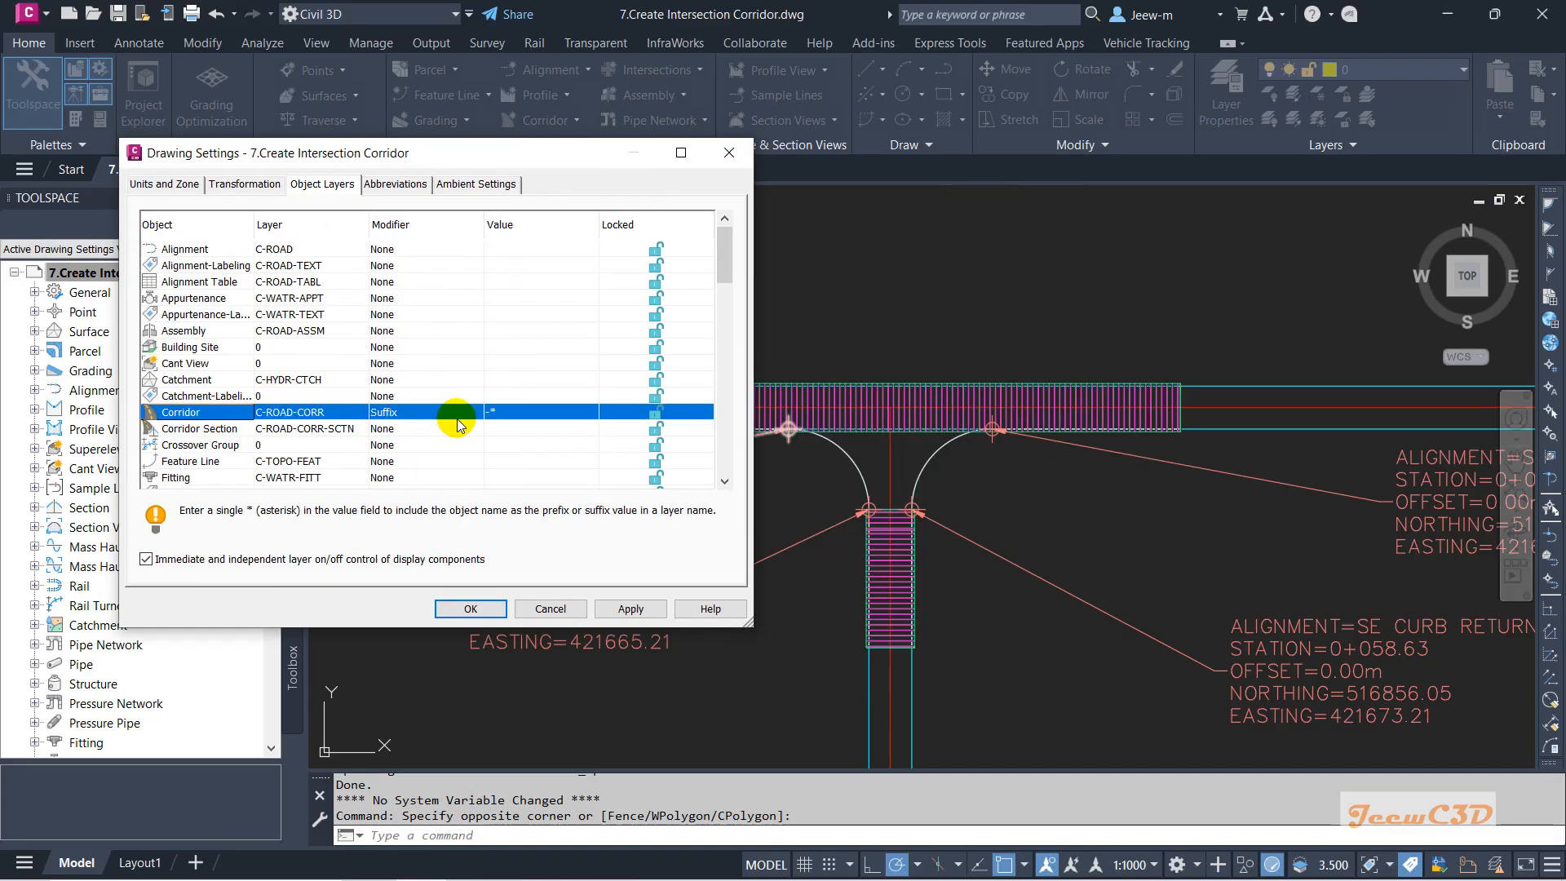
pyautogui.click(564, 615)
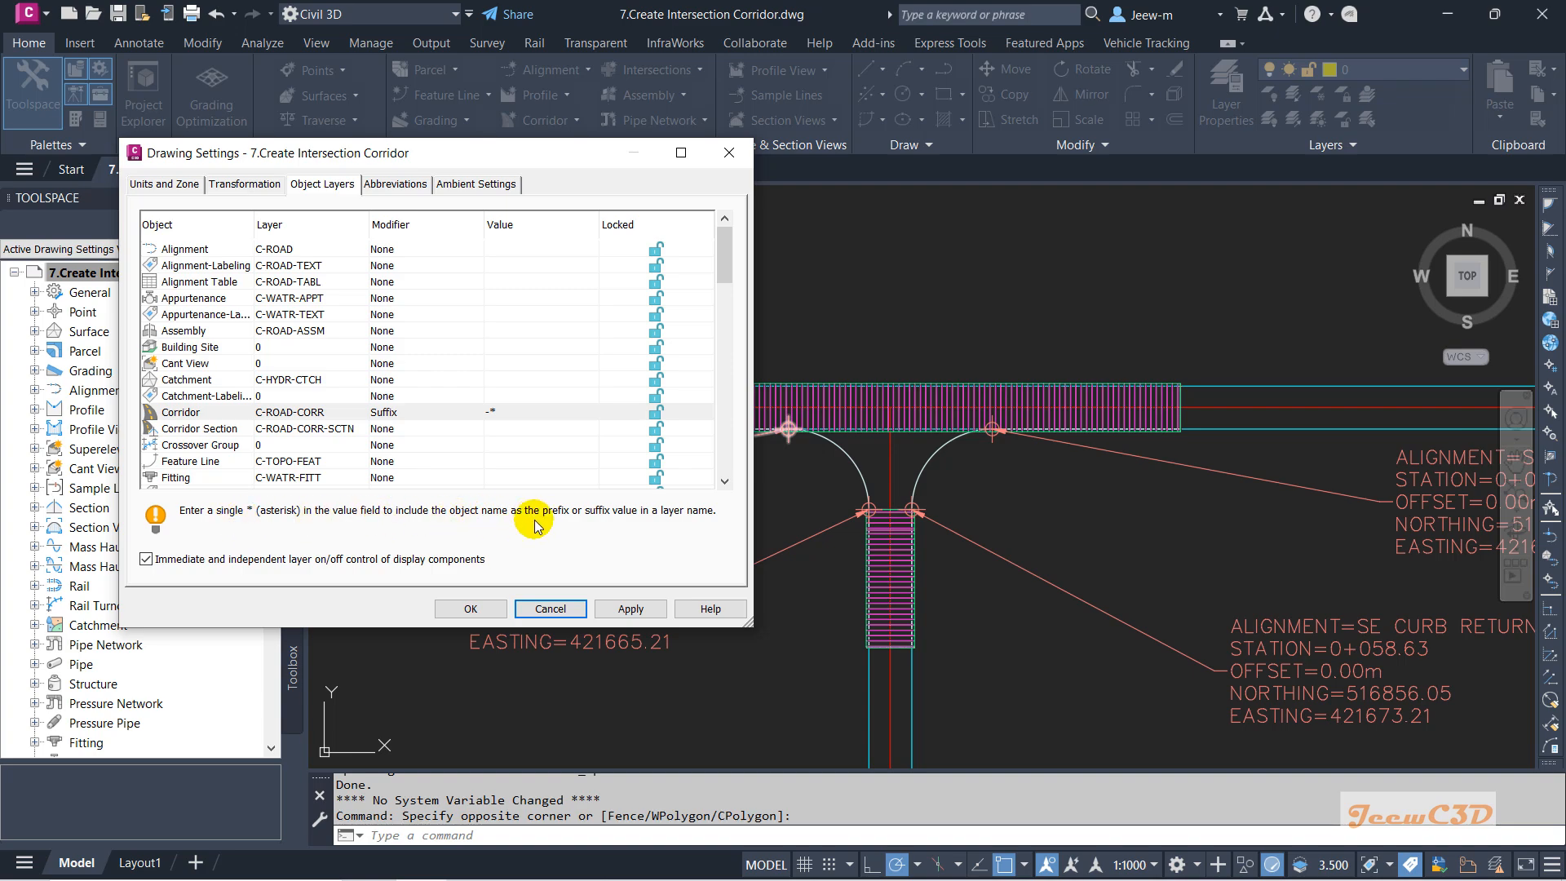
pyautogui.click(569, 611)
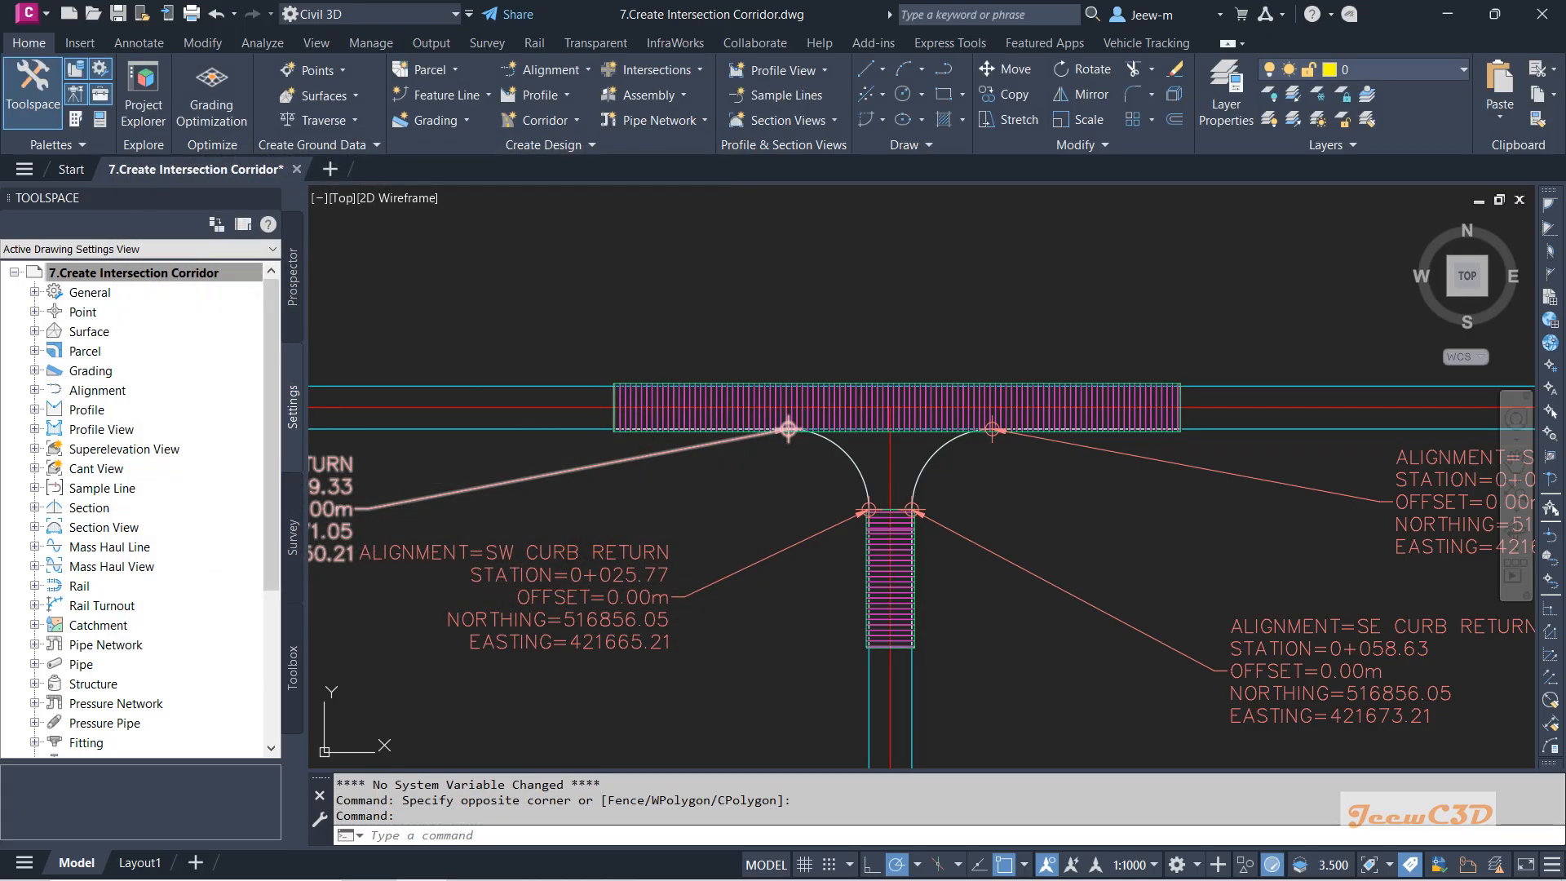
pyautogui.press('Escape')
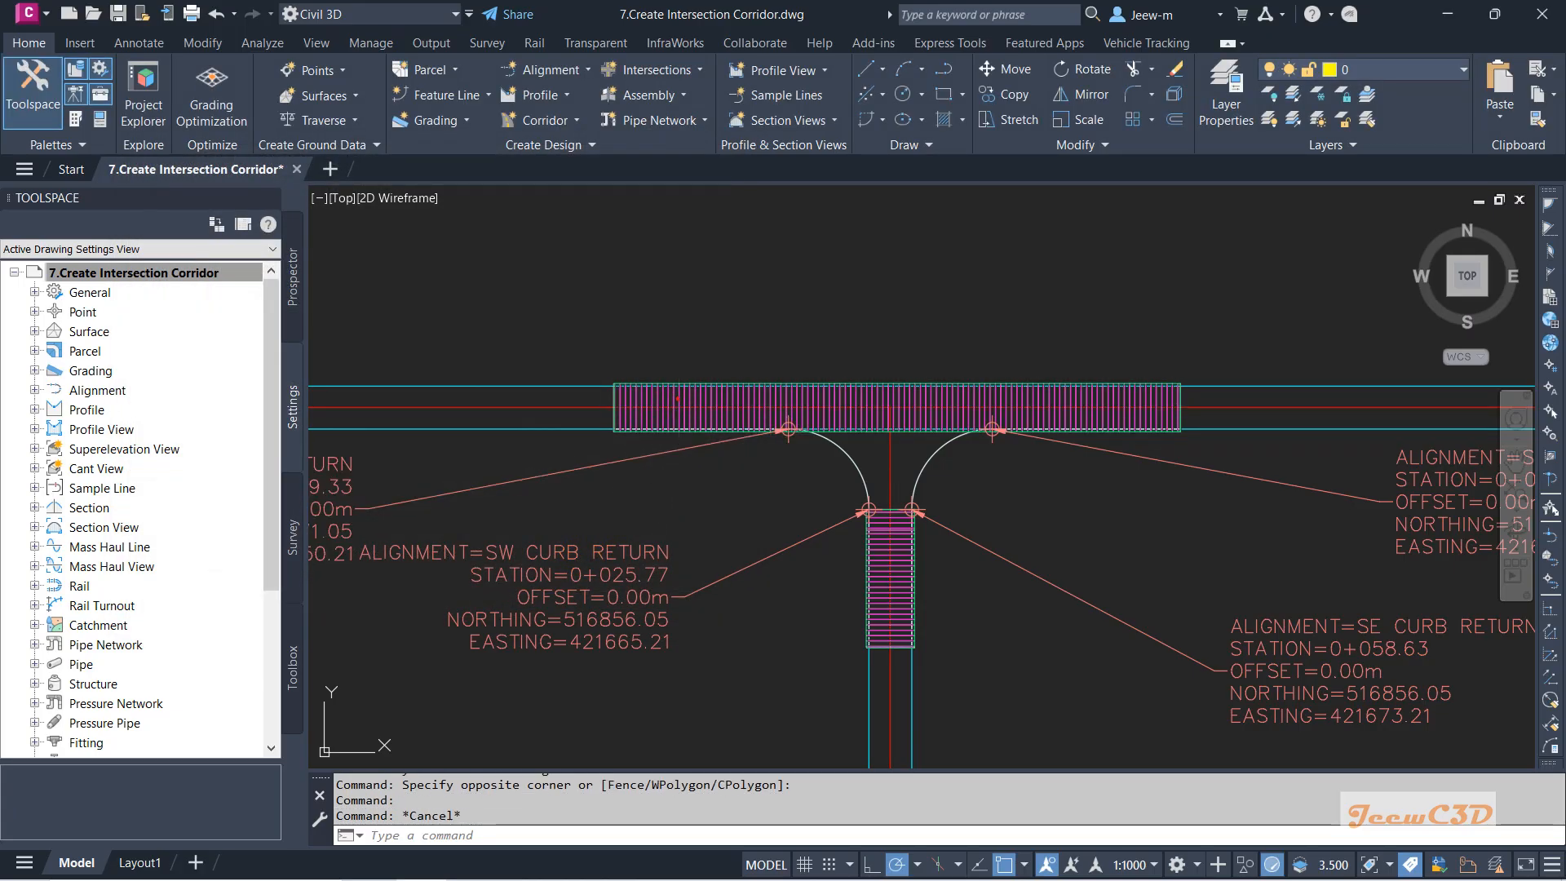
# Freeze the C-ROAD-CORR layer of the Main Road temporary corridor.
pyautogui.click(677, 399)
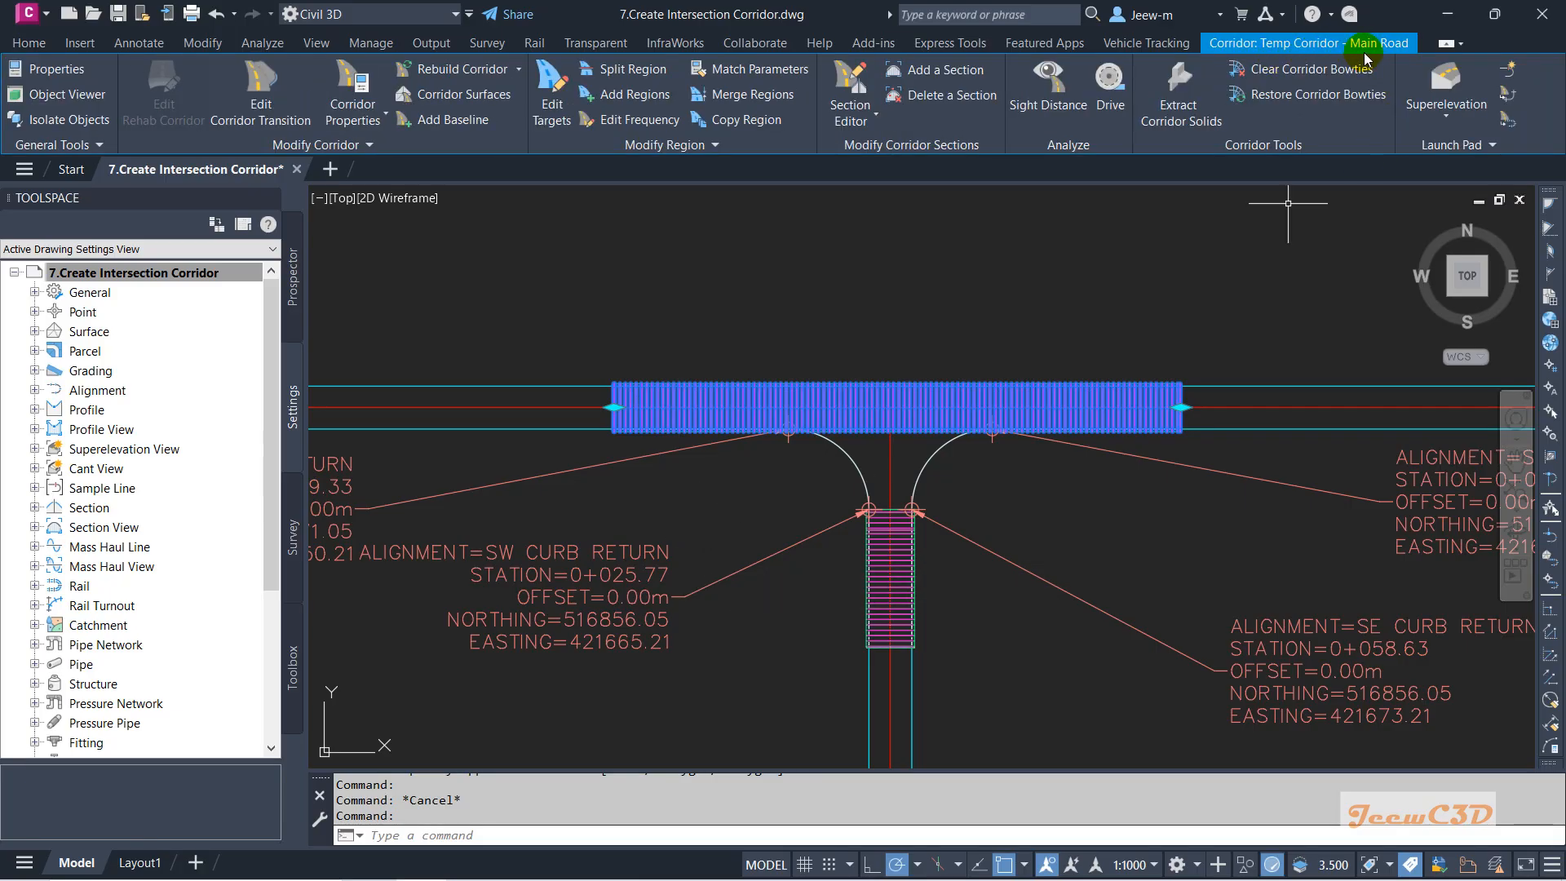
pyautogui.click(35, 45)
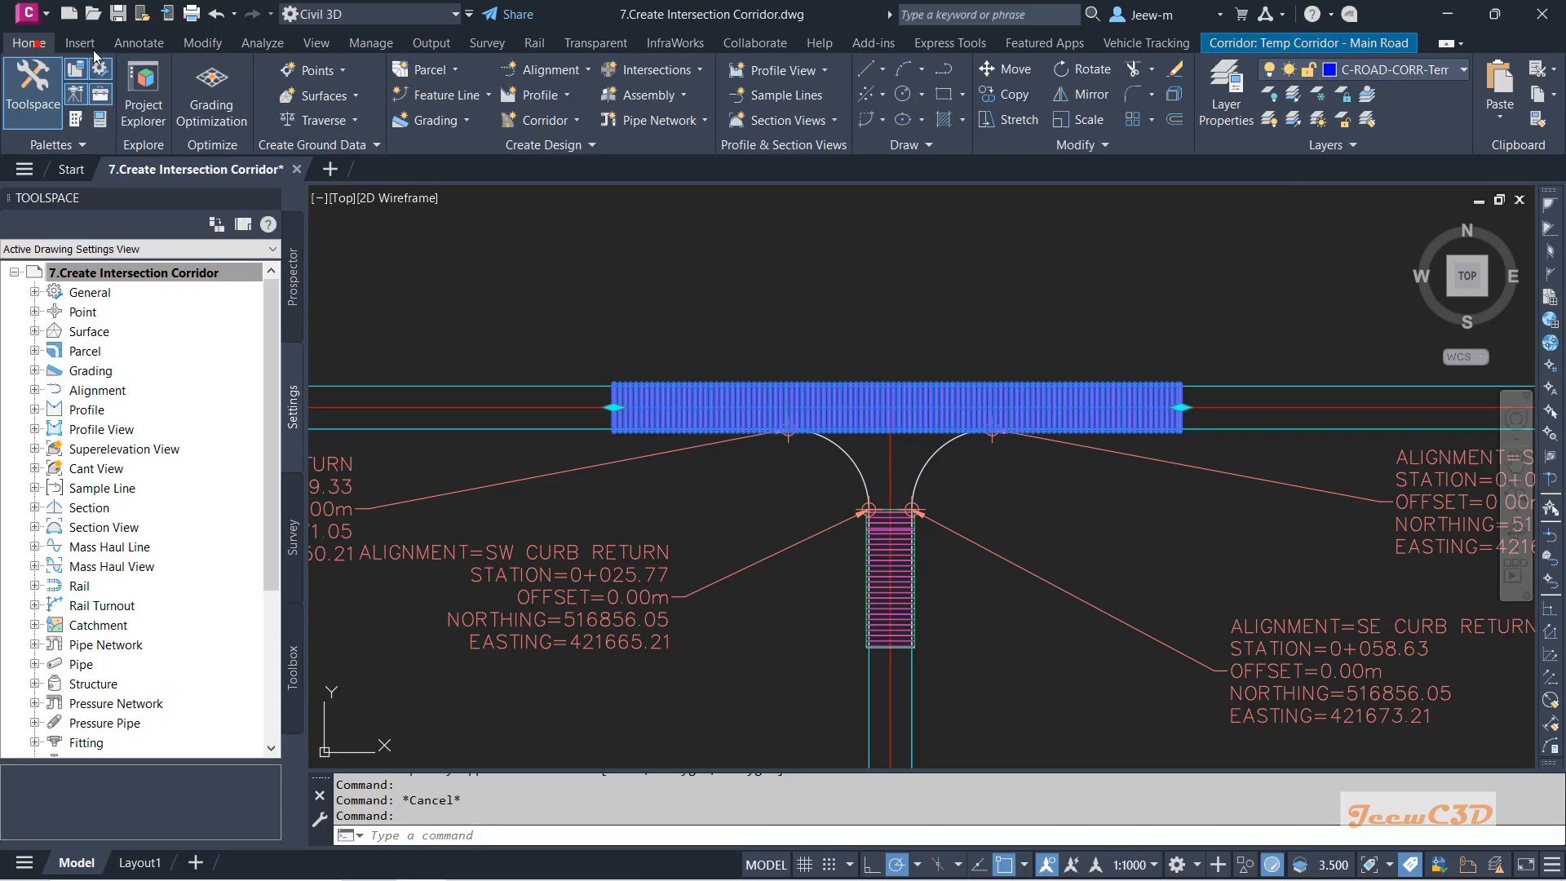
pyautogui.click(1413, 74)
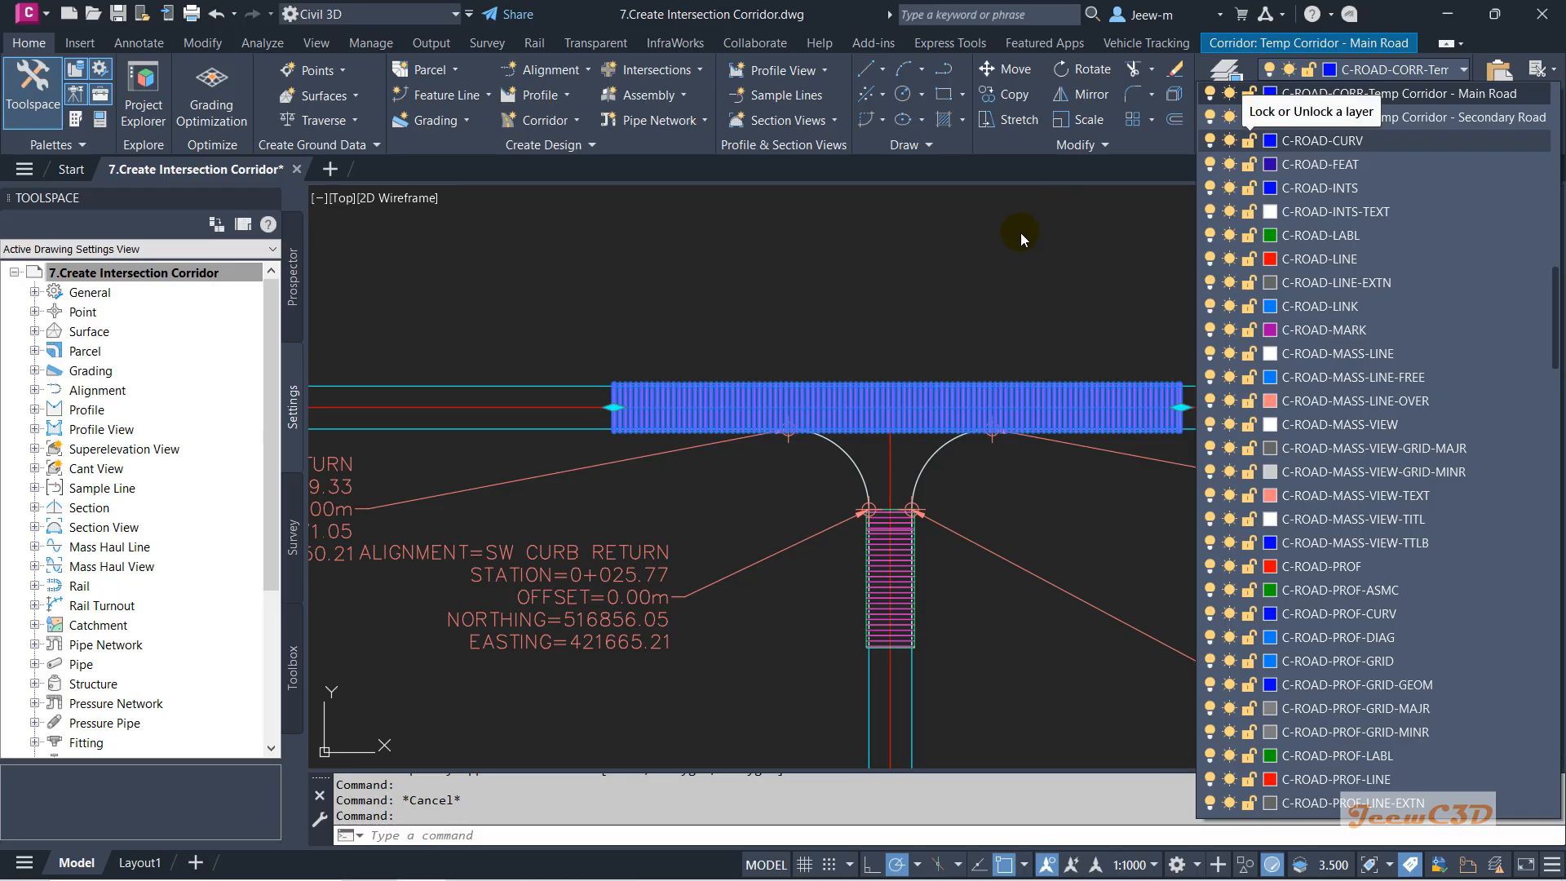
pyautogui.click(1230, 94)
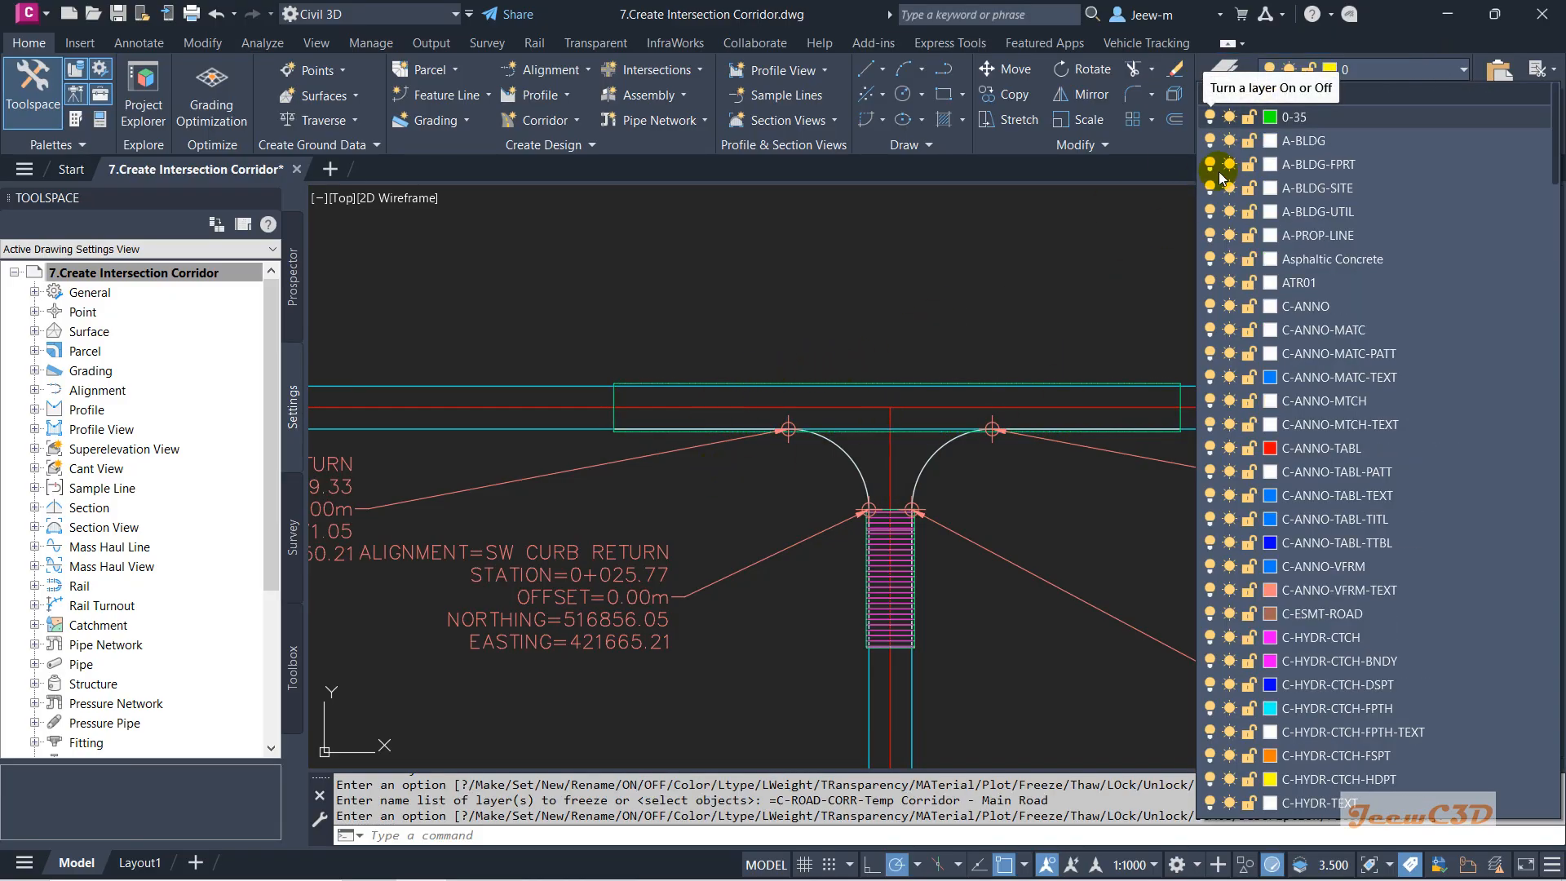
pyautogui.click(833, 609)
pyautogui.press('Escape')
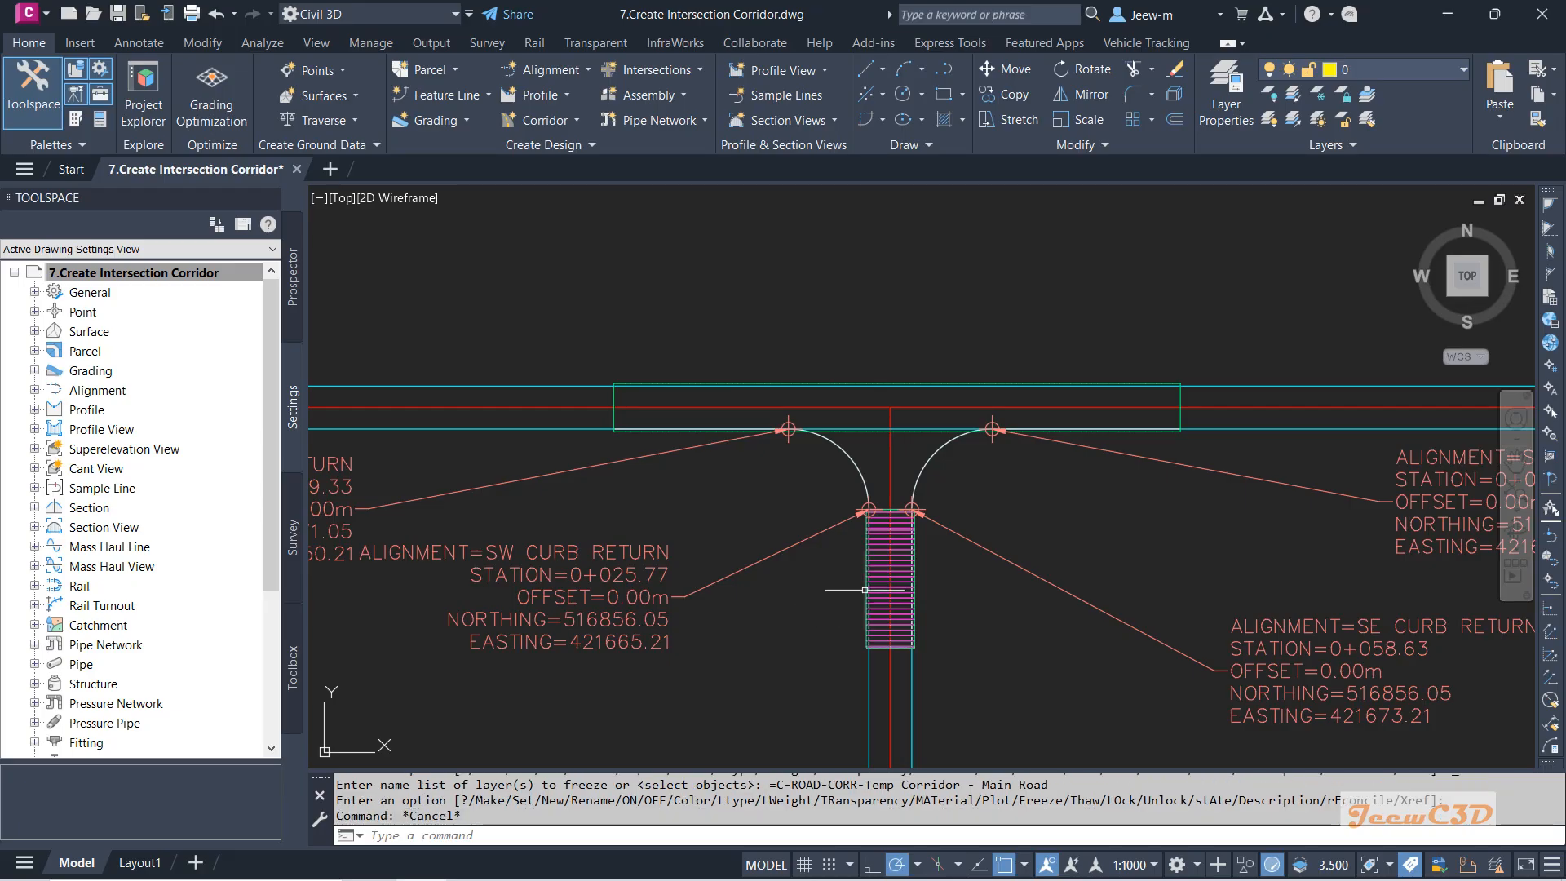
# Freeze the Secondary Road temporary corridor's layer as well.
pyautogui.click(899, 580)
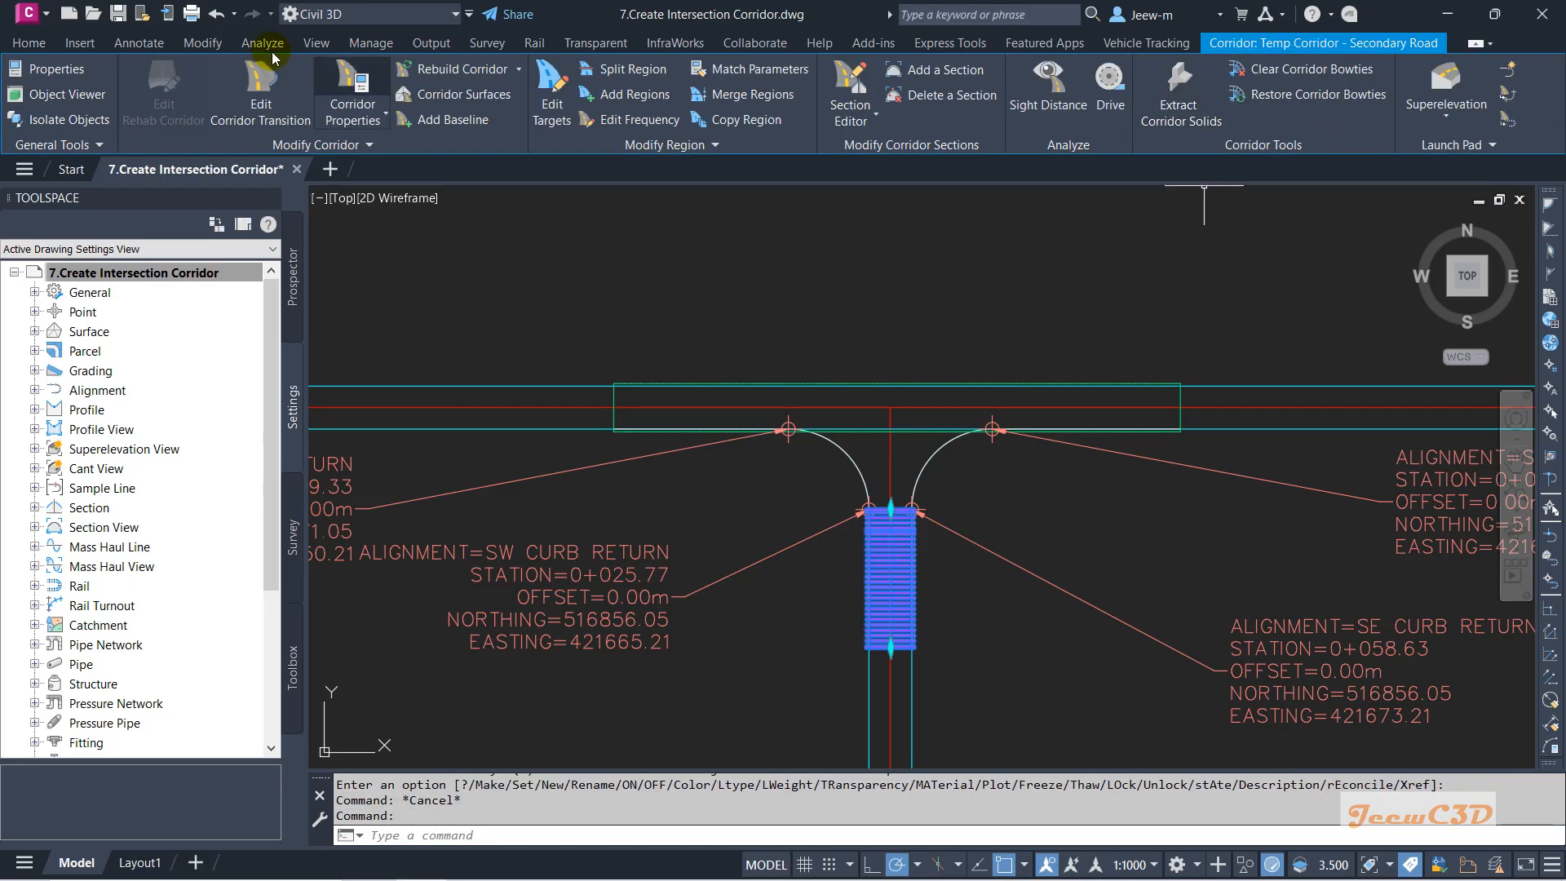
pyautogui.click(28, 42)
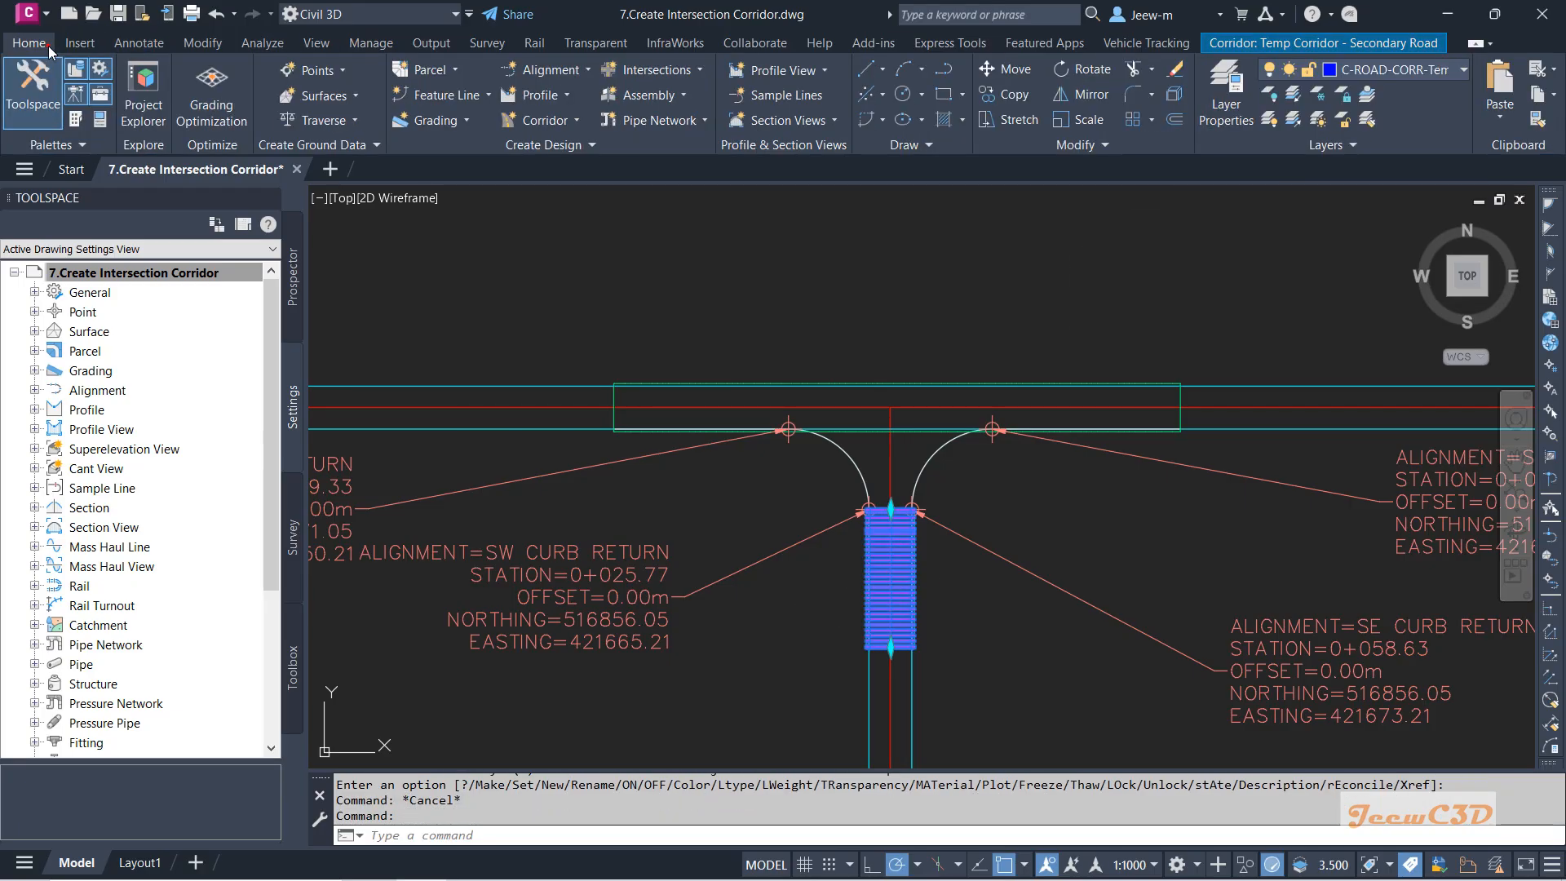
pyautogui.click(1386, 71)
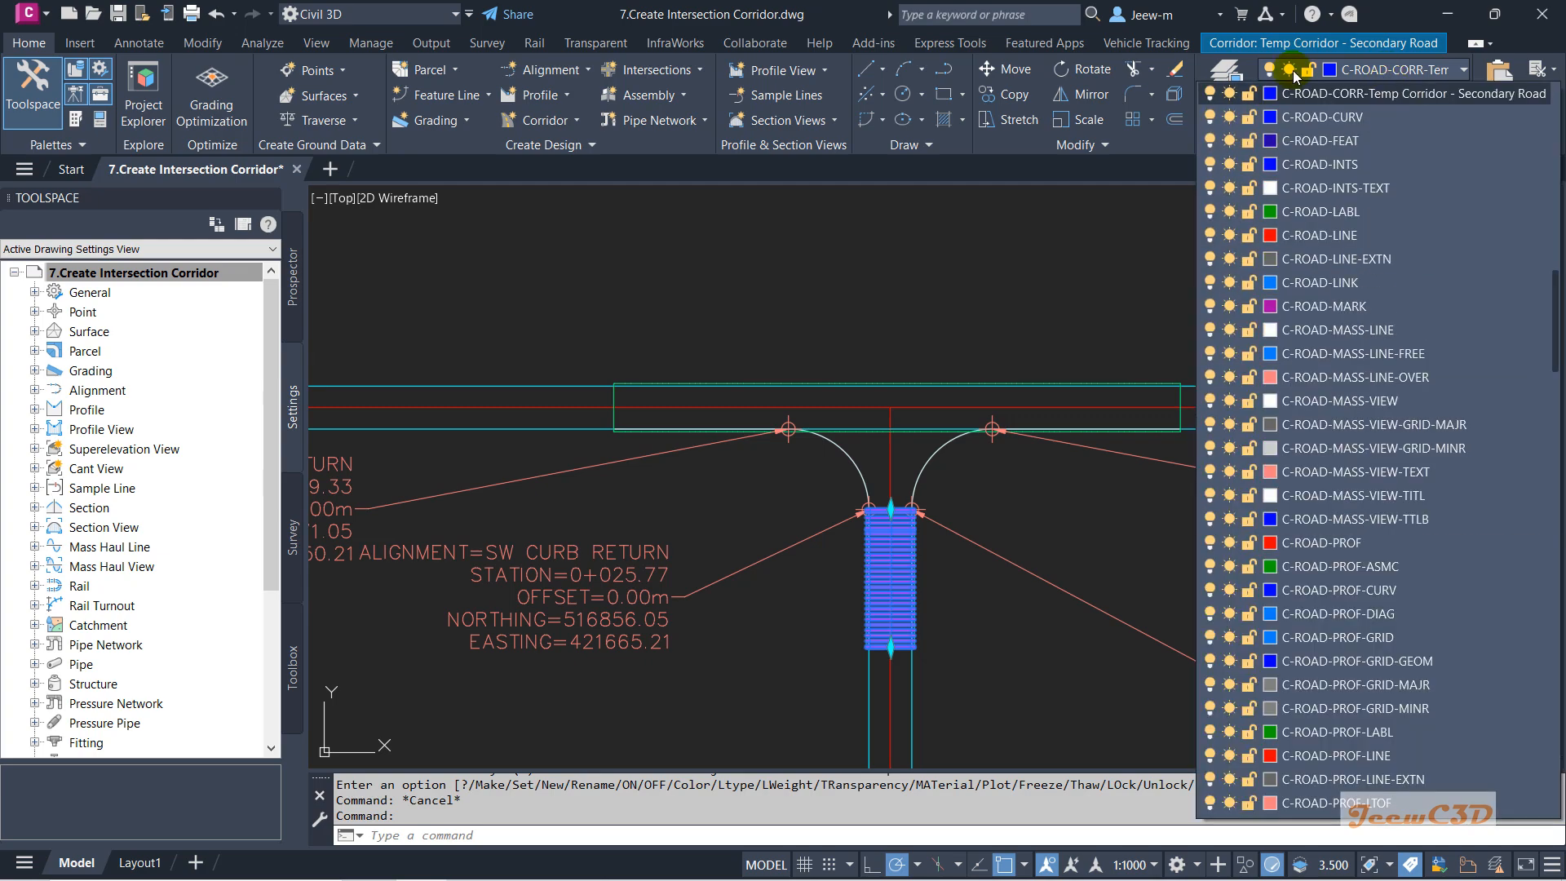
pyautogui.click(1229, 94)
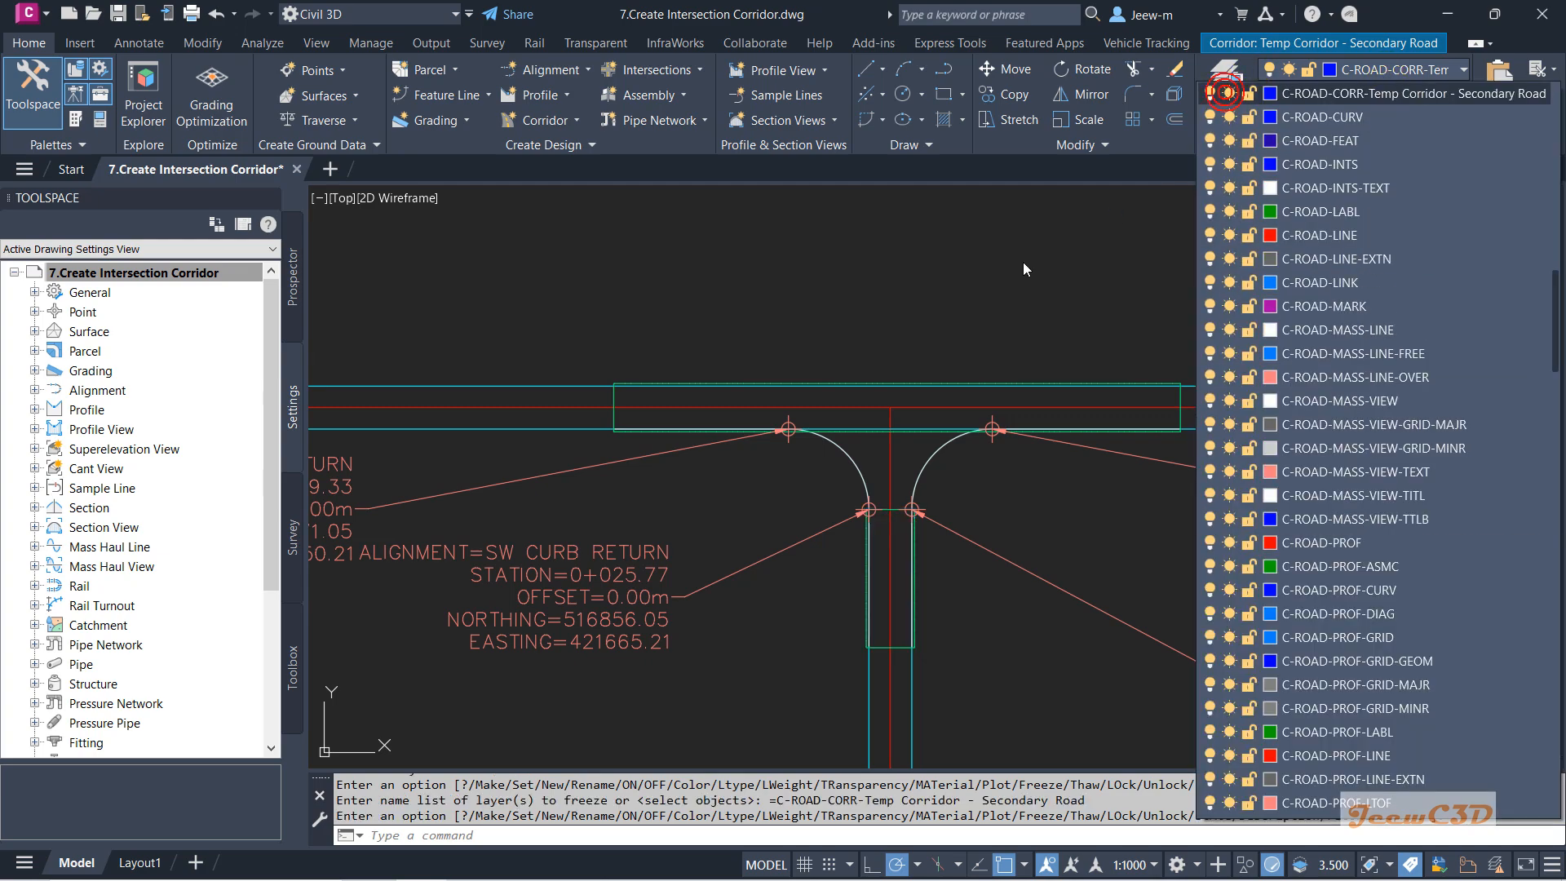
pyautogui.click(881, 298)
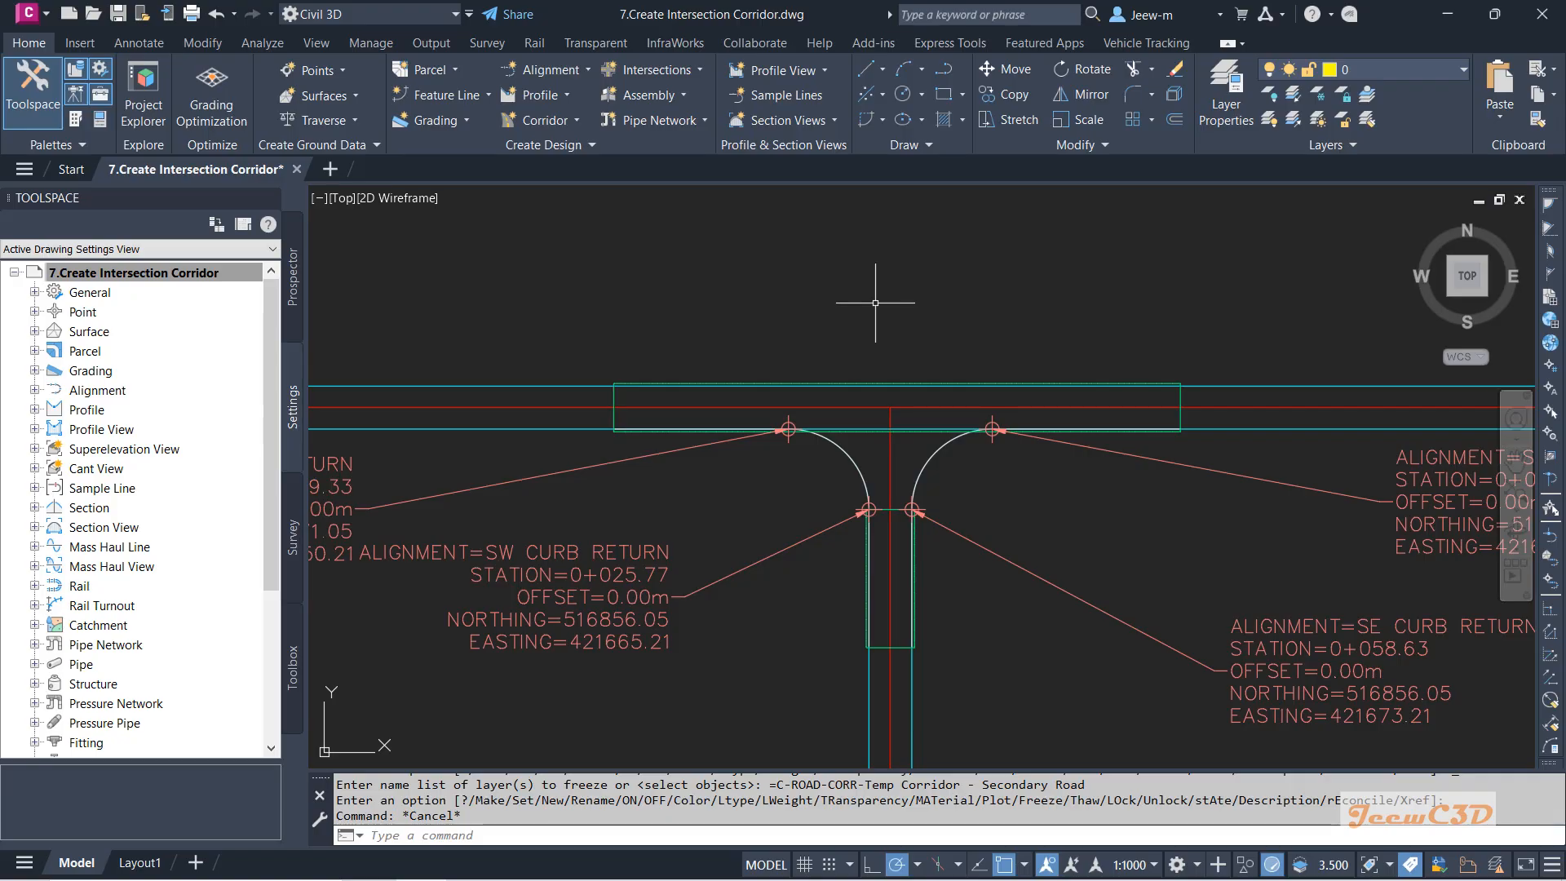
pyautogui.scroll(-5, 875, 303)
pyautogui.scroll(6, 1053, 408)
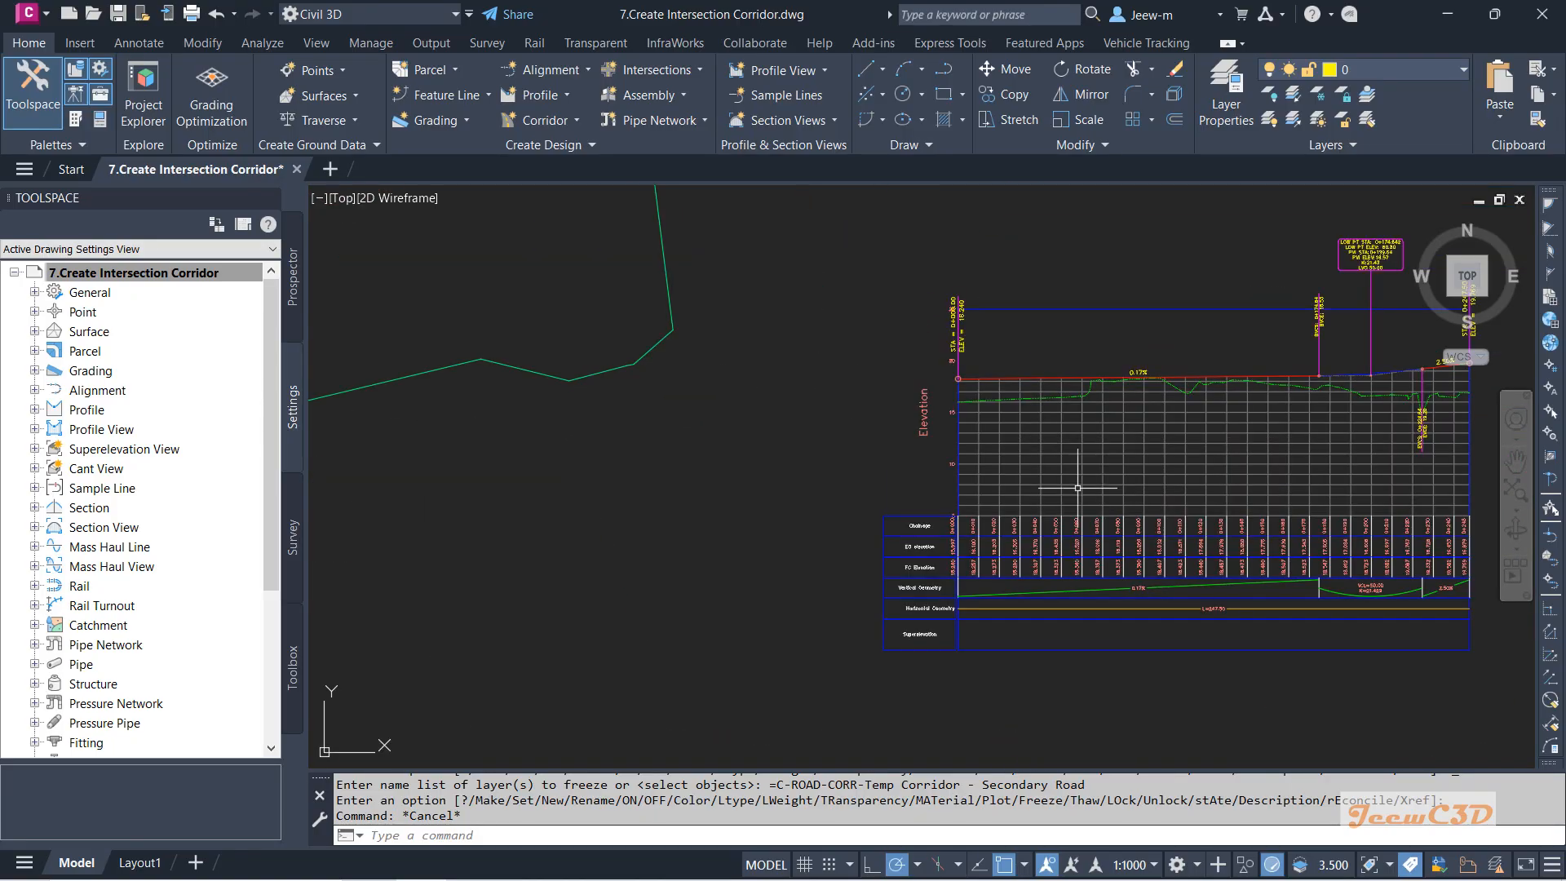
pyautogui.scroll(-4, 915, 489)
pyautogui.scroll(8, 938, 481)
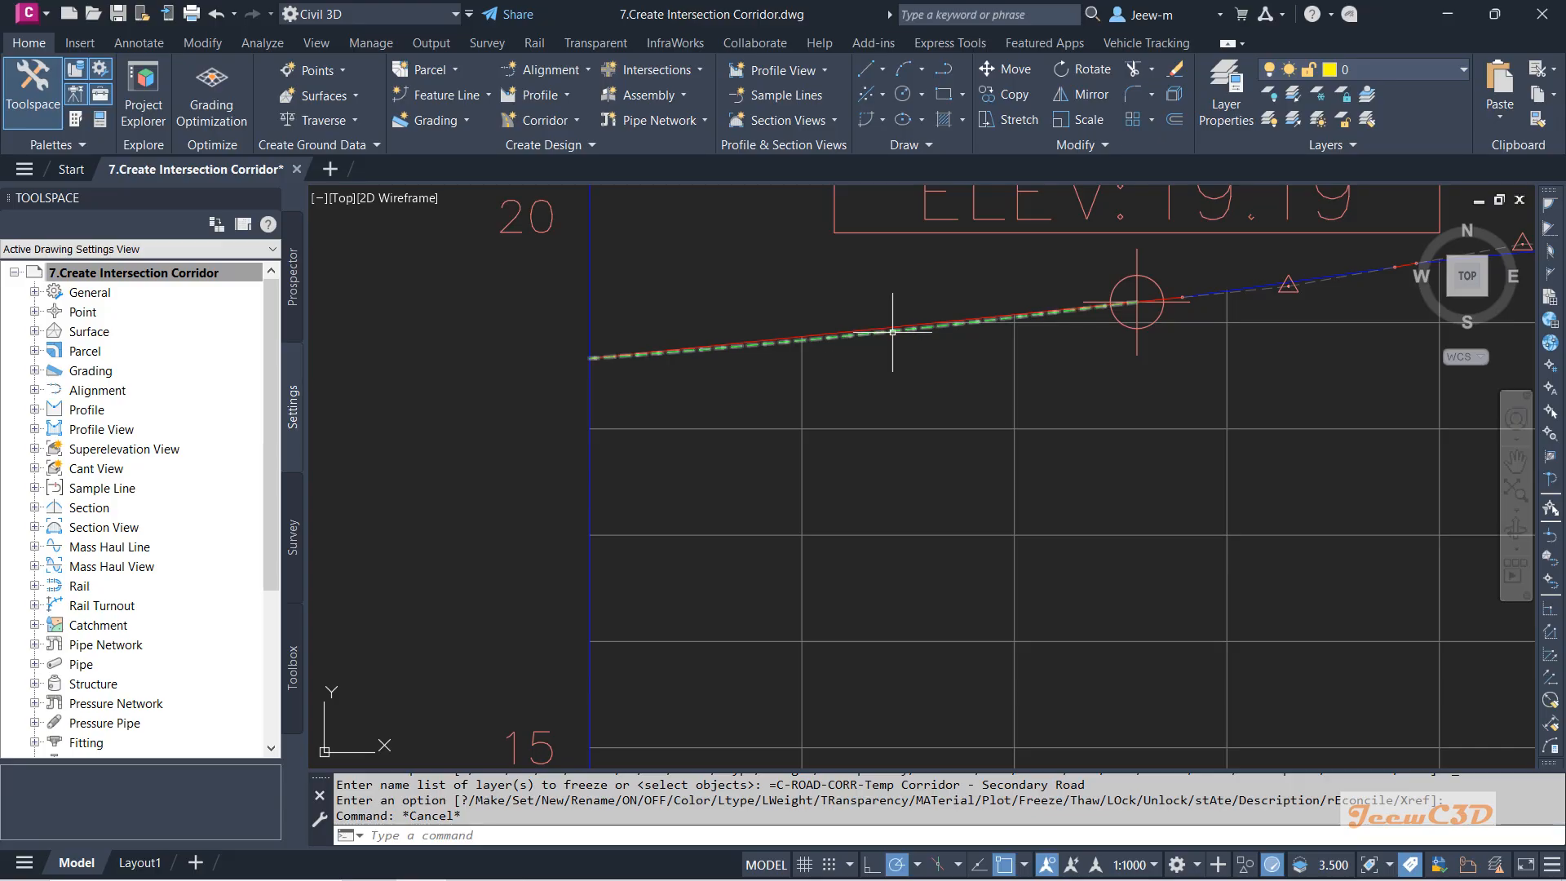
pyautogui.scroll(-4, 884, 336)
pyautogui.scroll(6, 1205, 349)
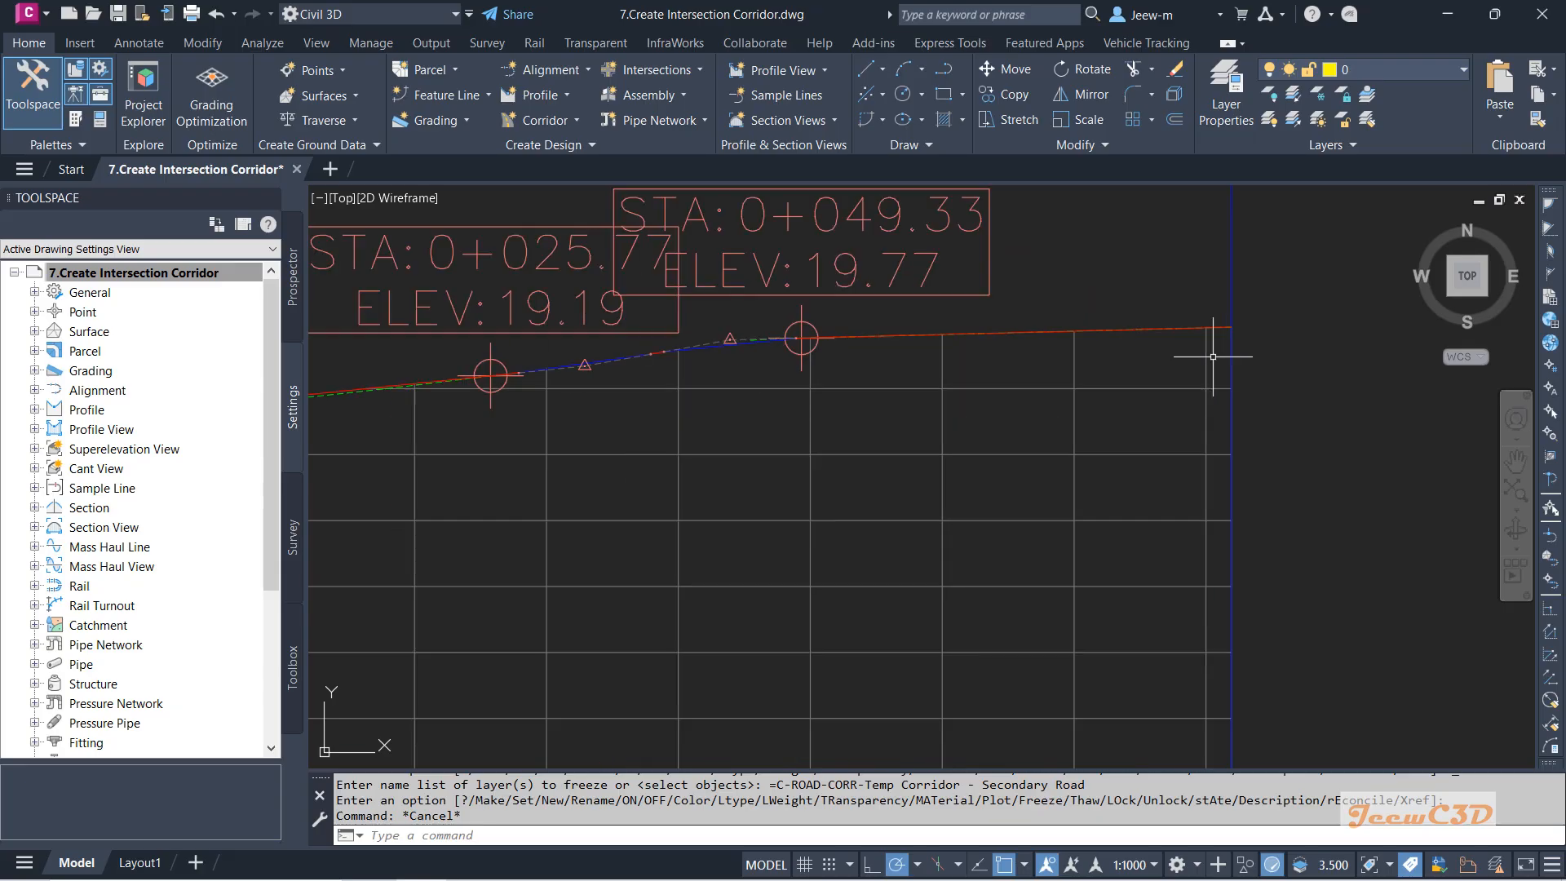
pyautogui.click(1161, 265)
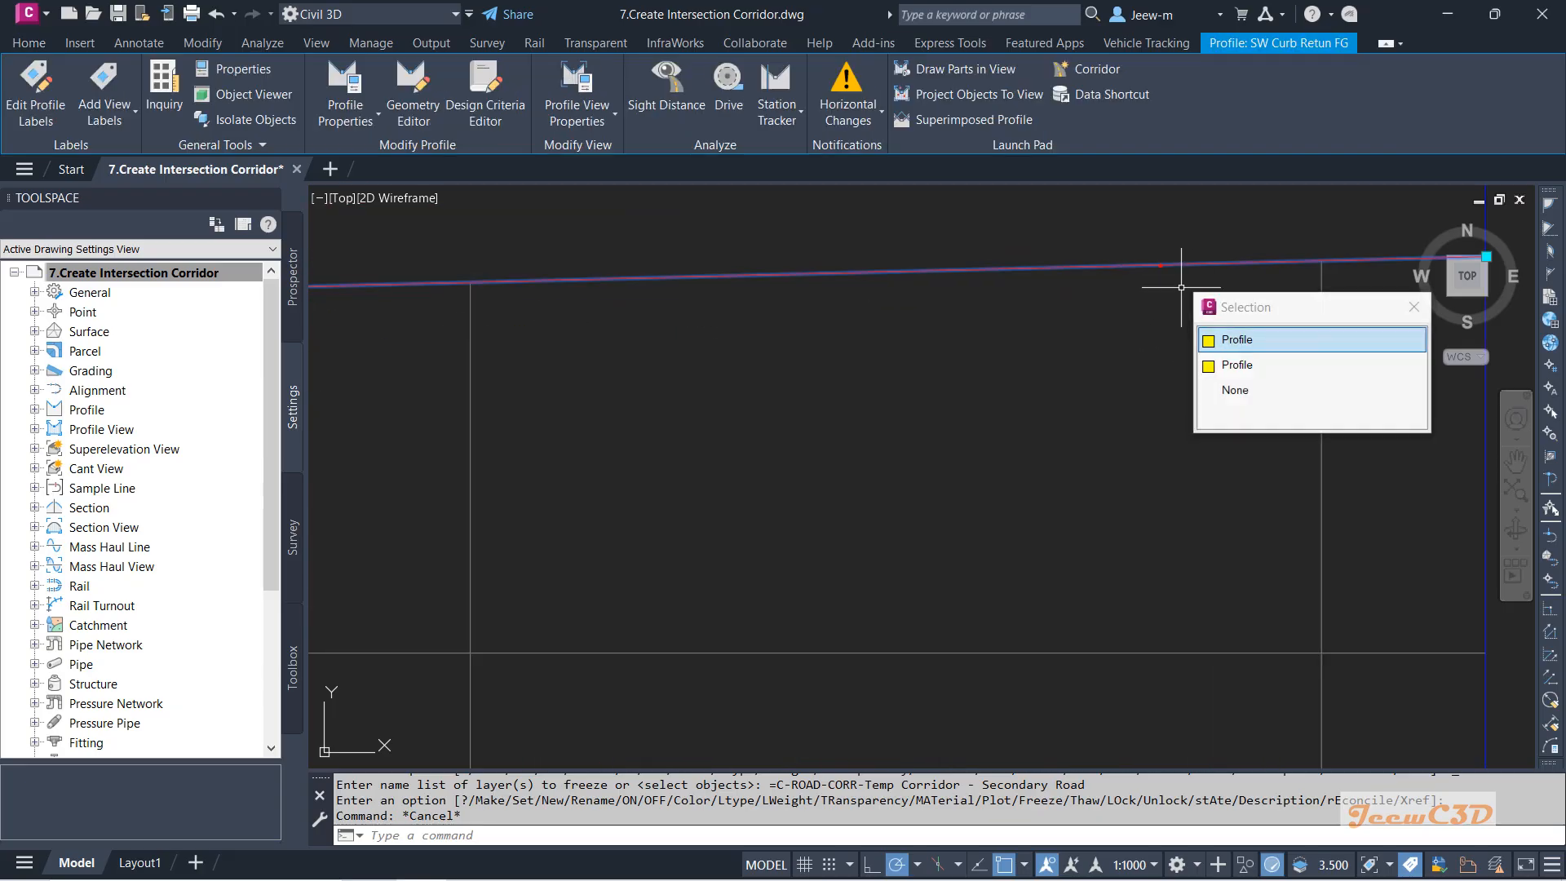
pyautogui.click(1227, 363)
pyautogui.press('Escape')
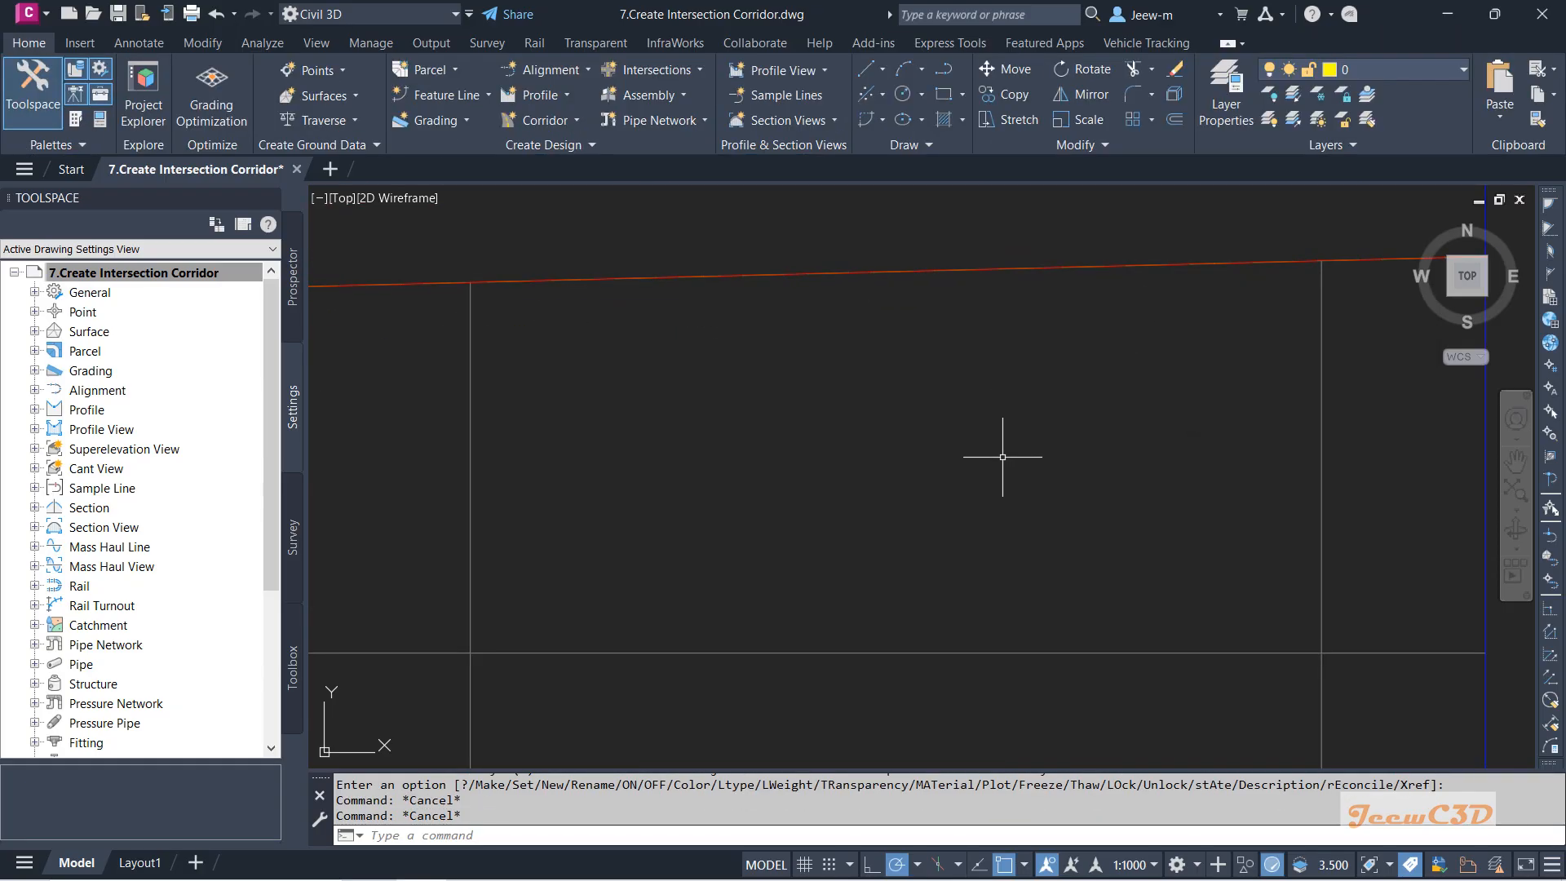
pyautogui.scroll(5, 1004, 455)
pyautogui.scroll(-10, 442, 426)
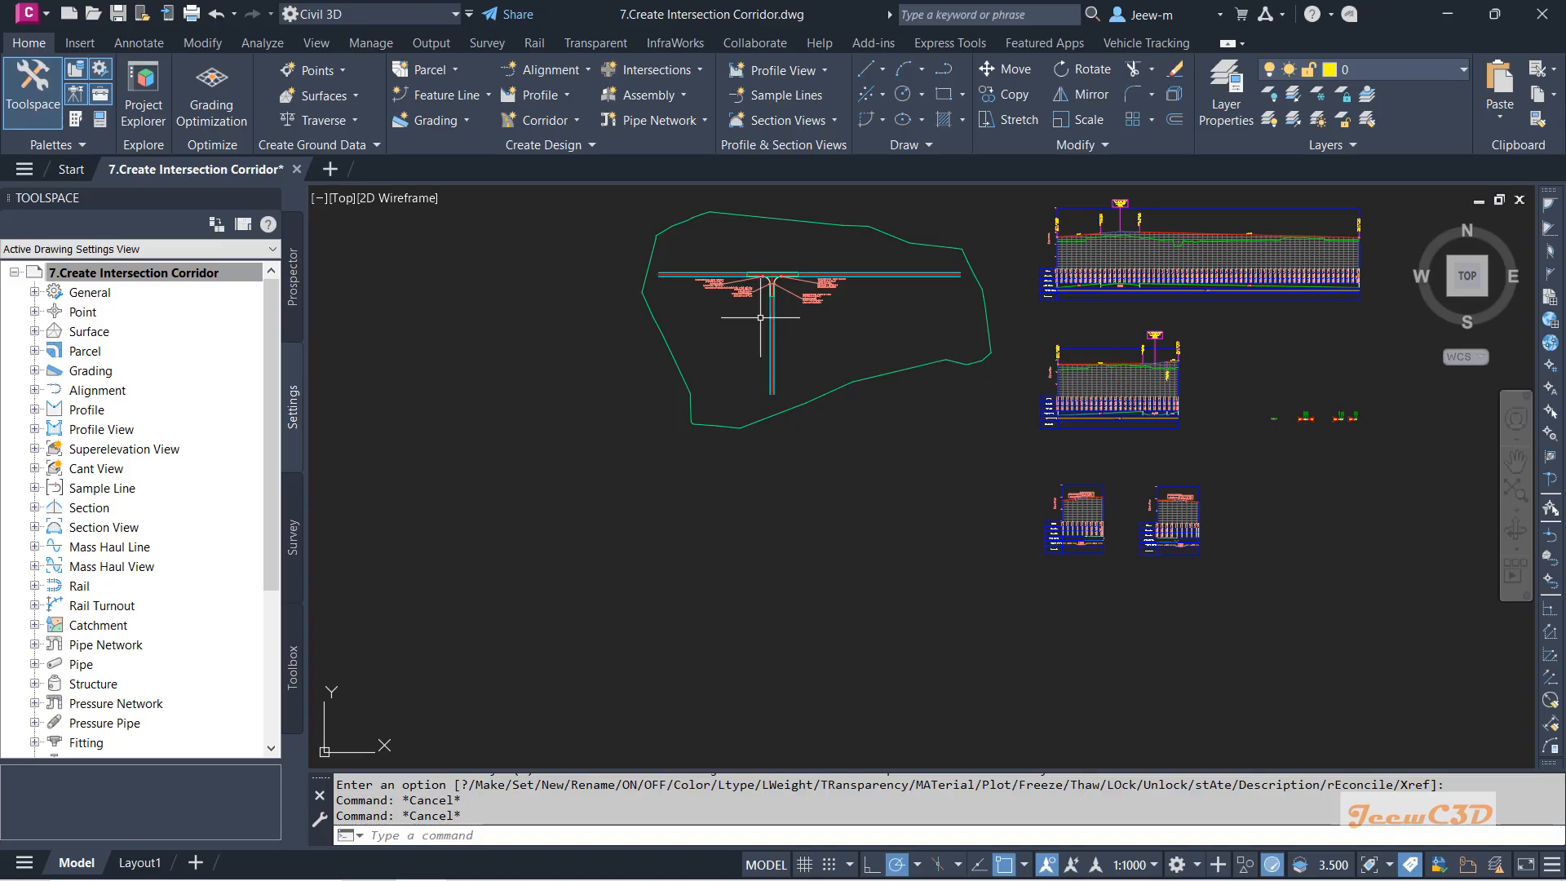
pyautogui.scroll(3, 746, 314)
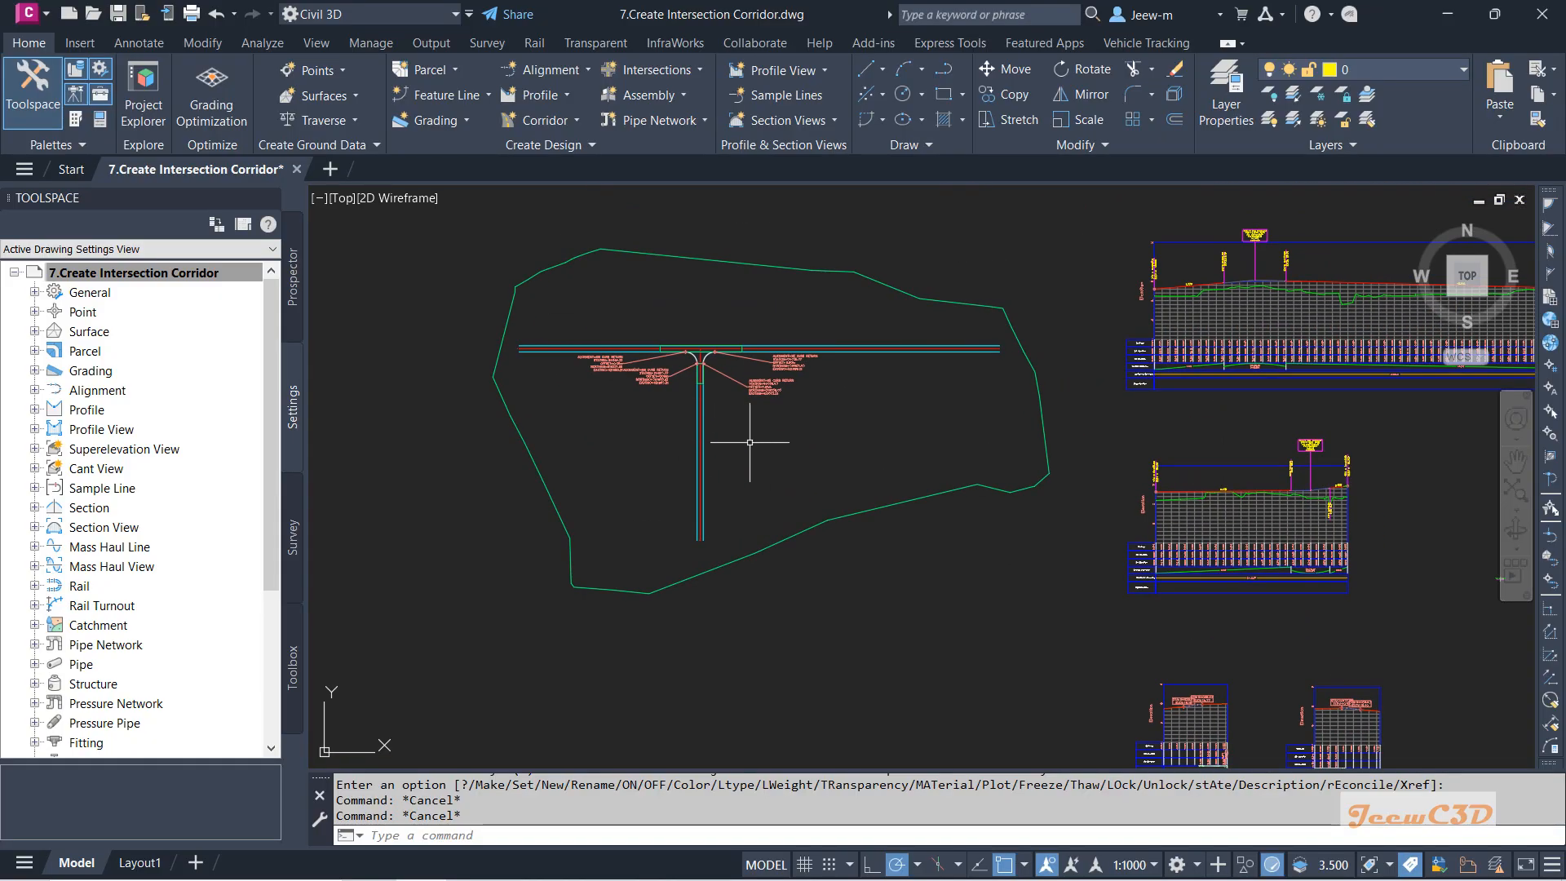
pyautogui.scroll(5, 669, 336)
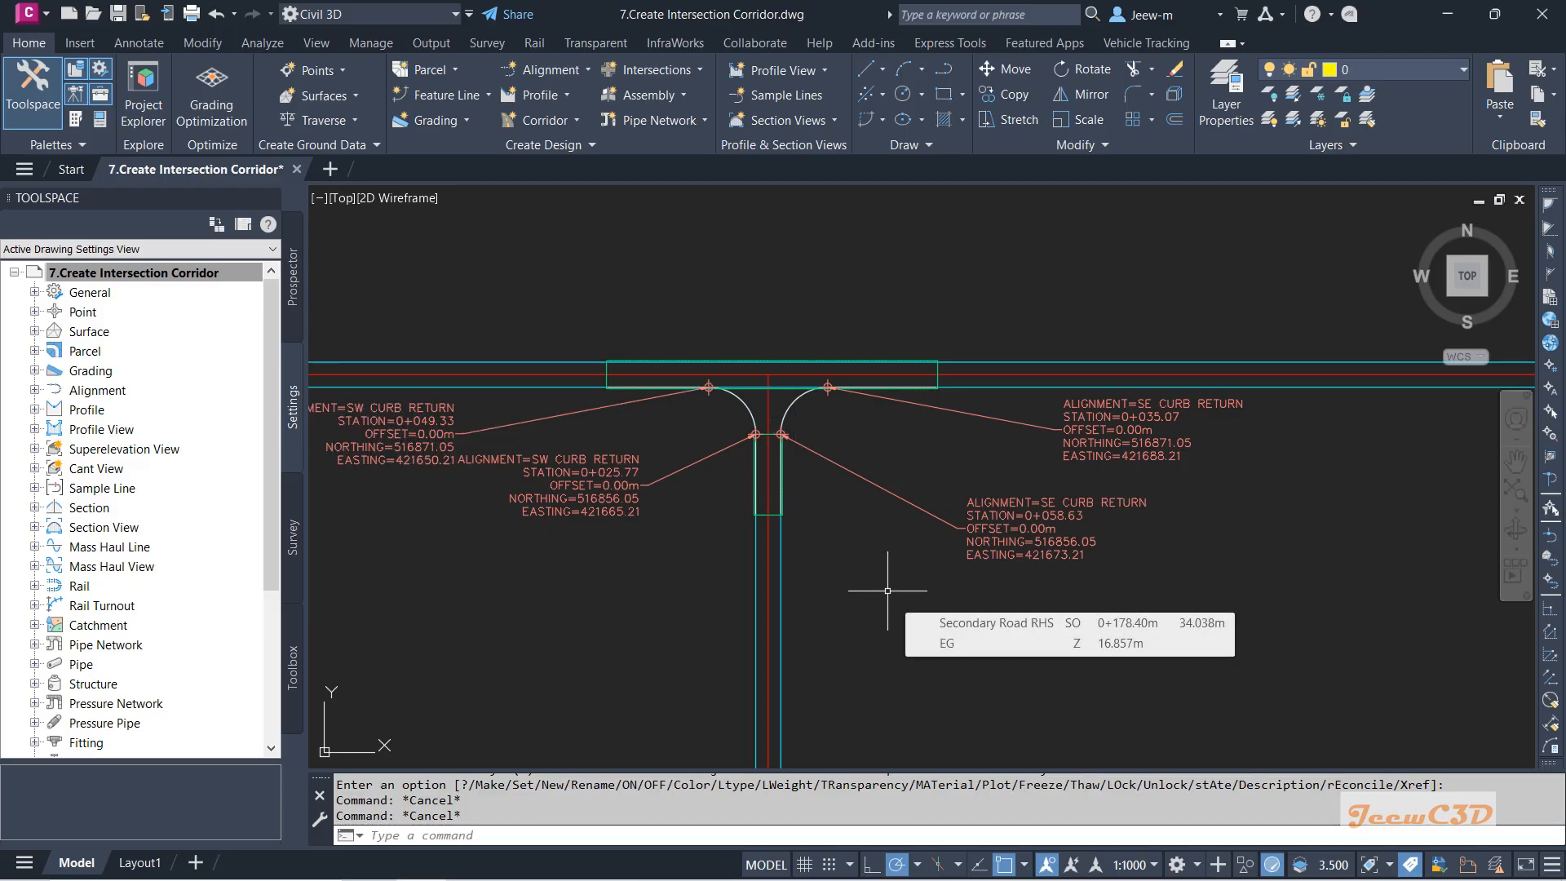
pyautogui.scroll(5, 641, 408)
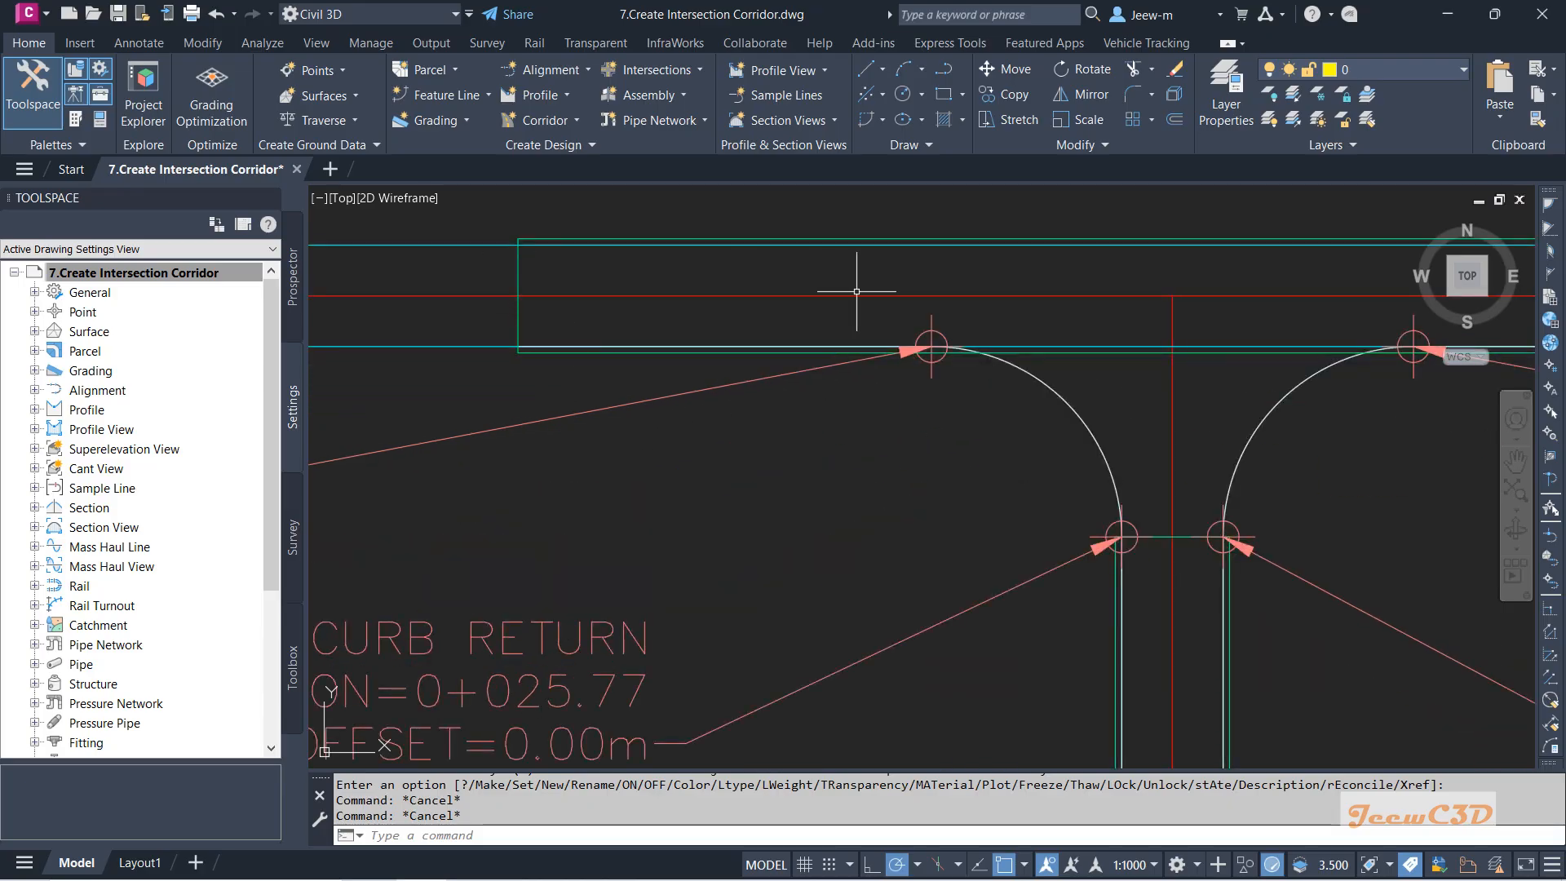
pyautogui.scroll(-4, 1012, 351)
pyautogui.scroll(2, 811, 338)
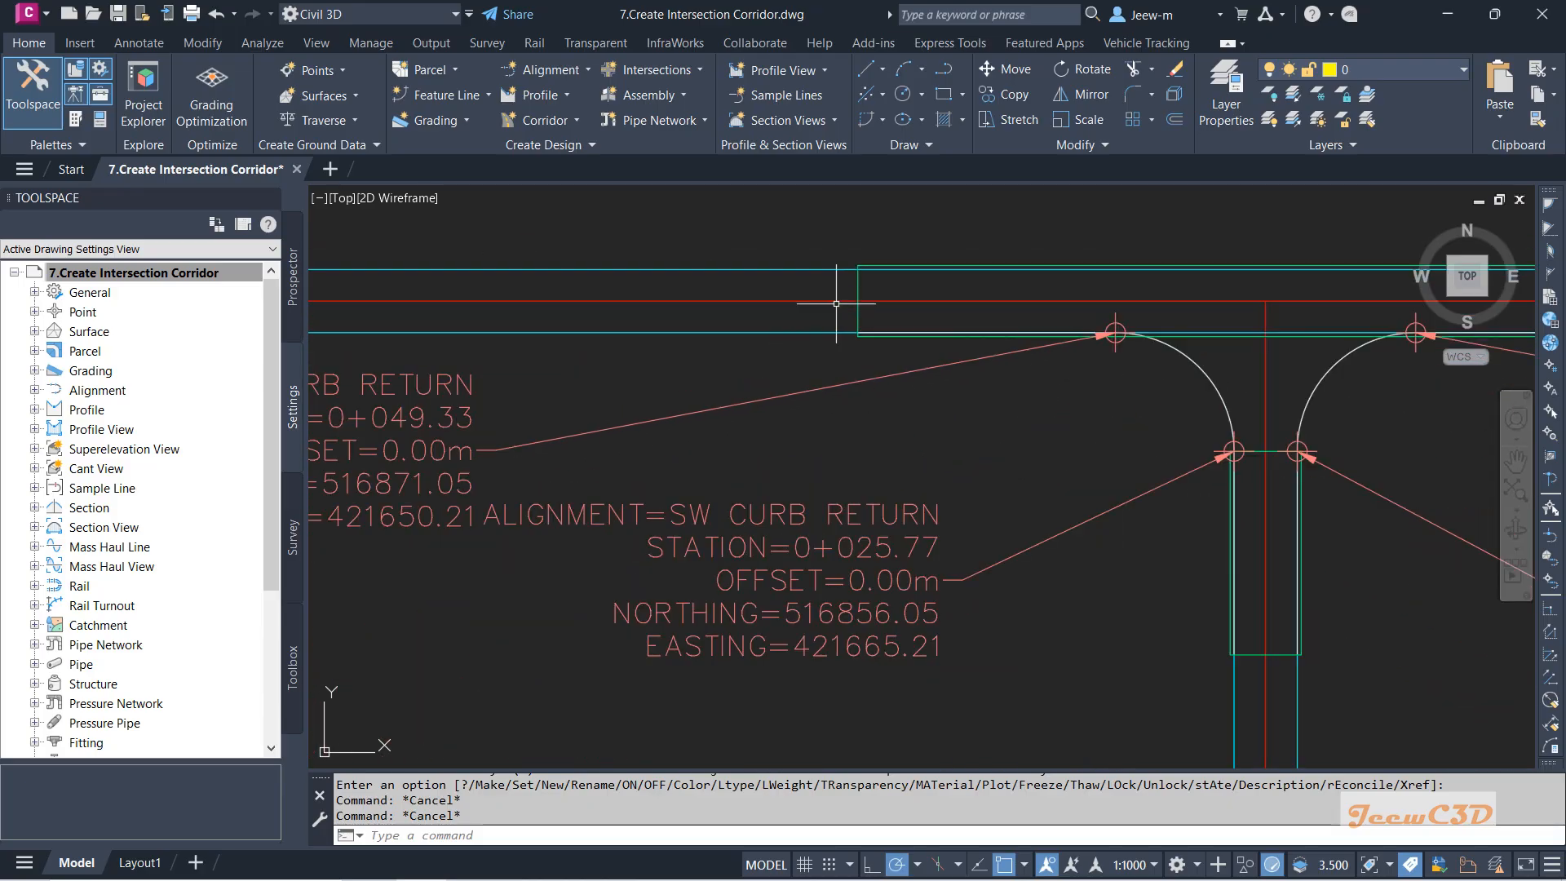
# Set the Main Road - Top corridor surface style to _No Display.
pyautogui.click(867, 312)
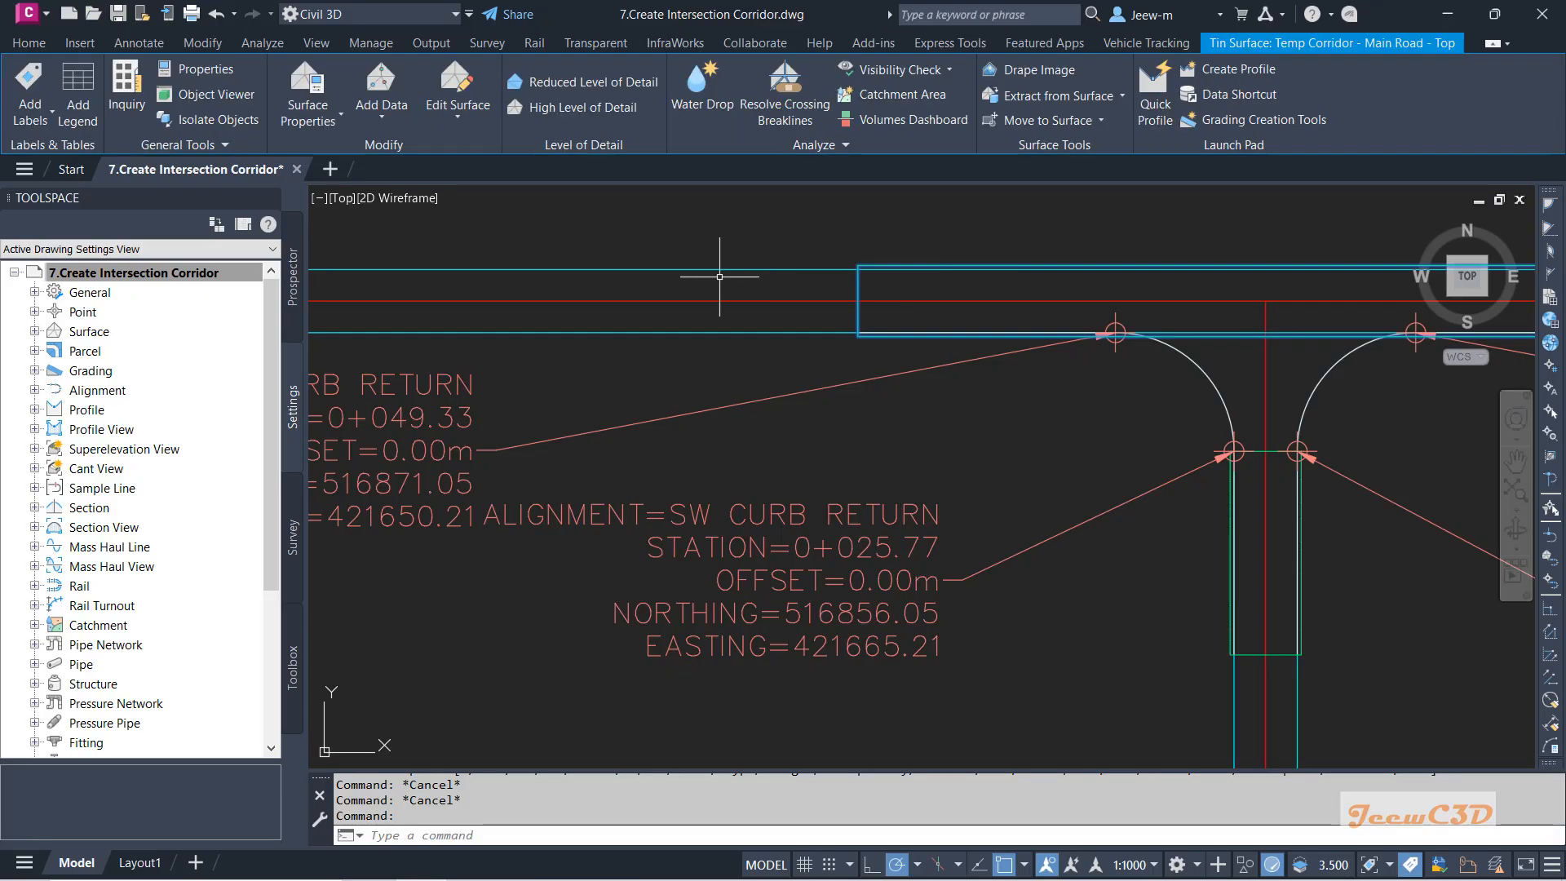
pyautogui.click(330, 124)
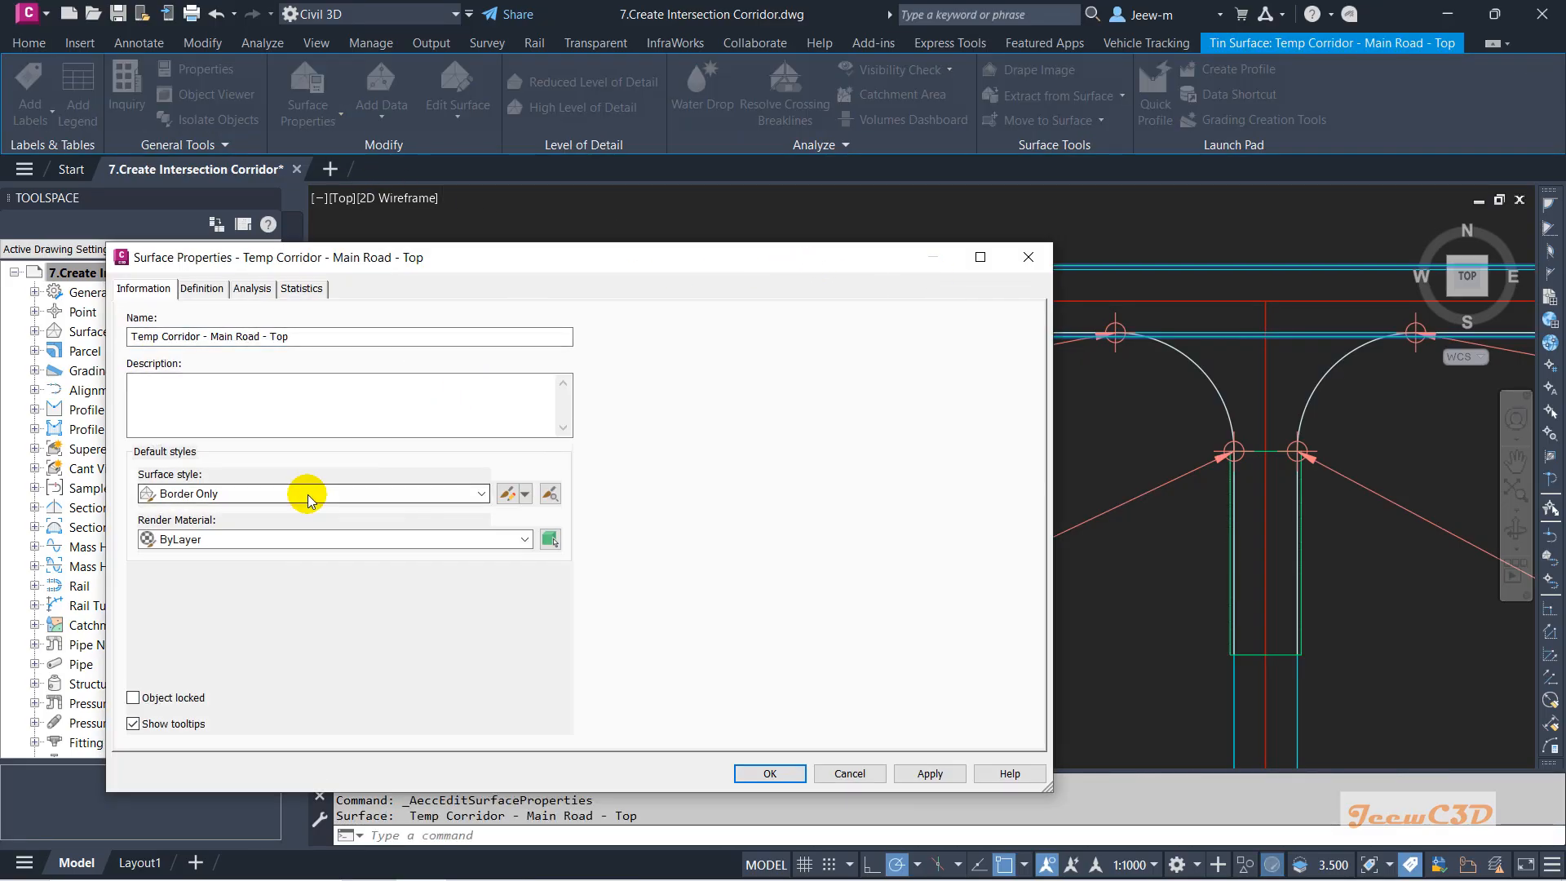
pyautogui.click(308, 493)
pyautogui.click(213, 512)
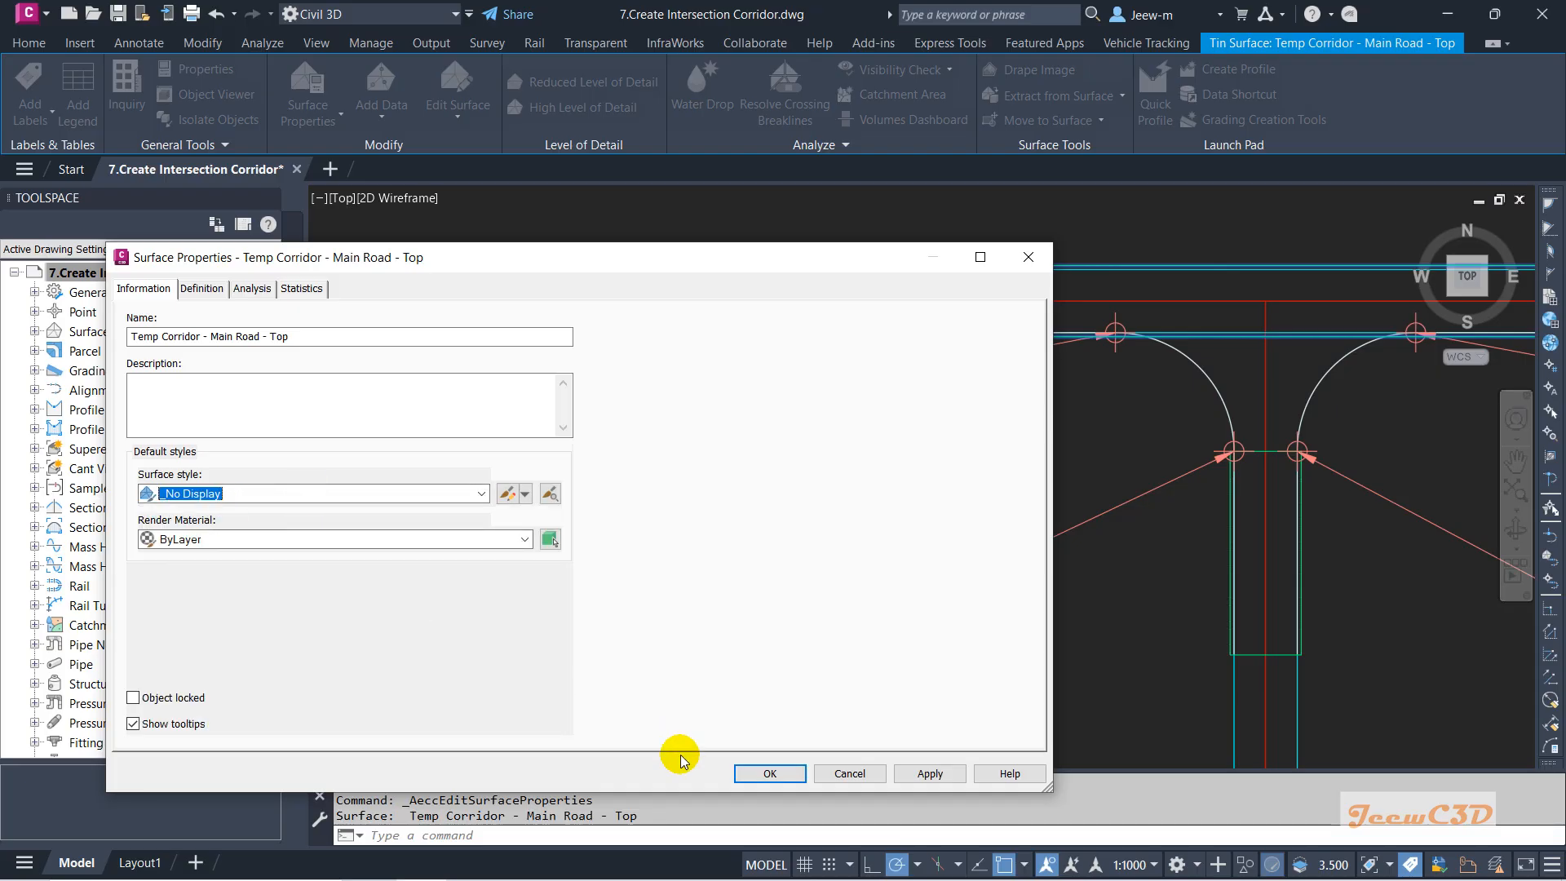
pyautogui.click(770, 774)
pyautogui.press('Escape')
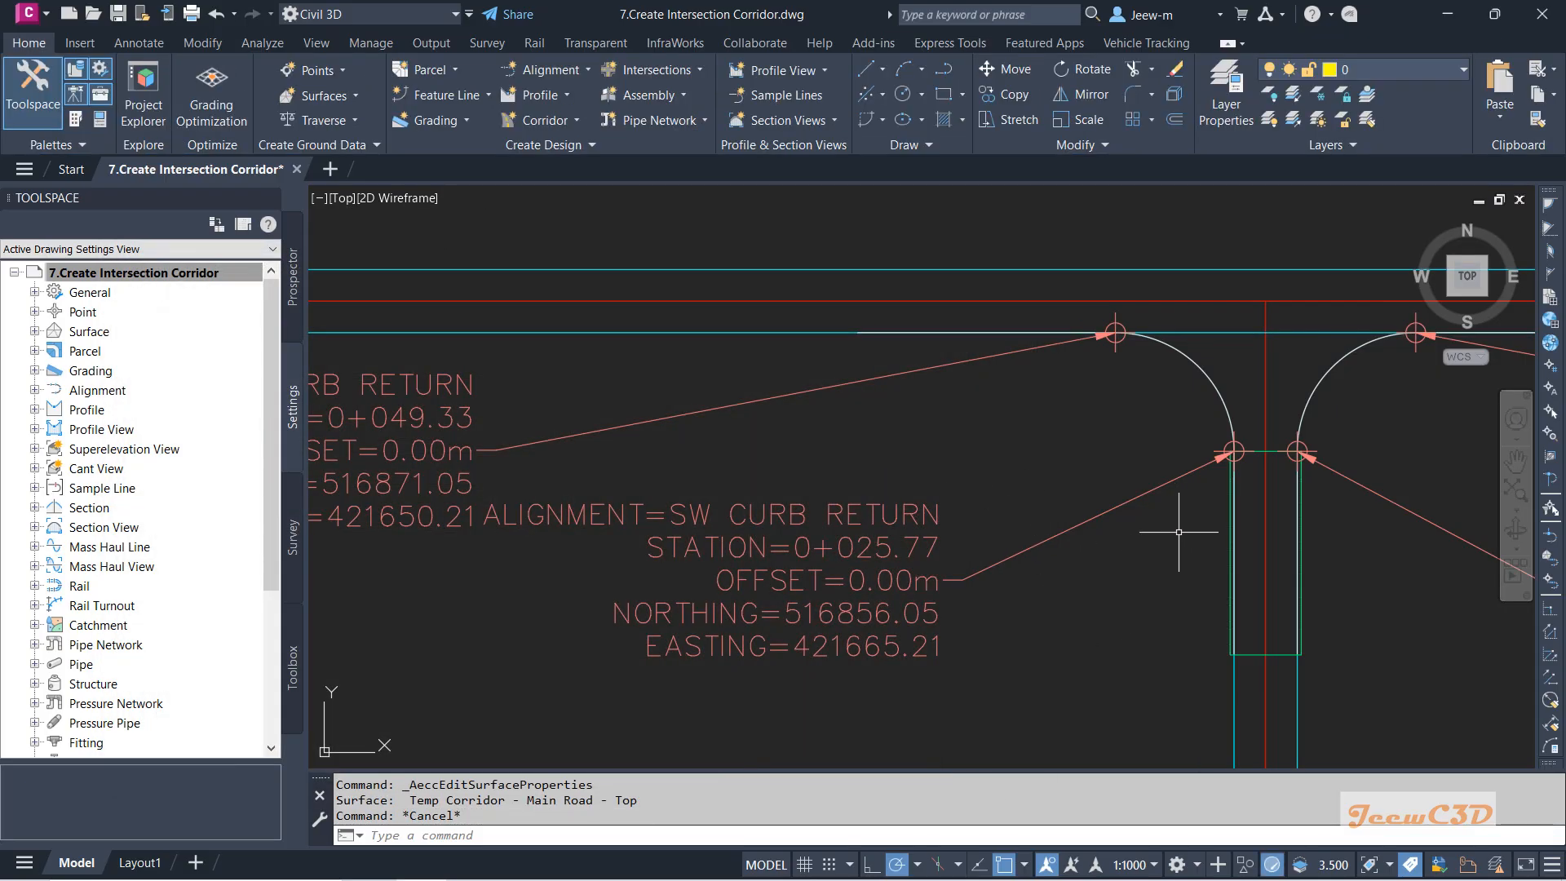
# Set the Secondary Road - Top corridor surface style to _No Display too.
pyautogui.click(1227, 507)
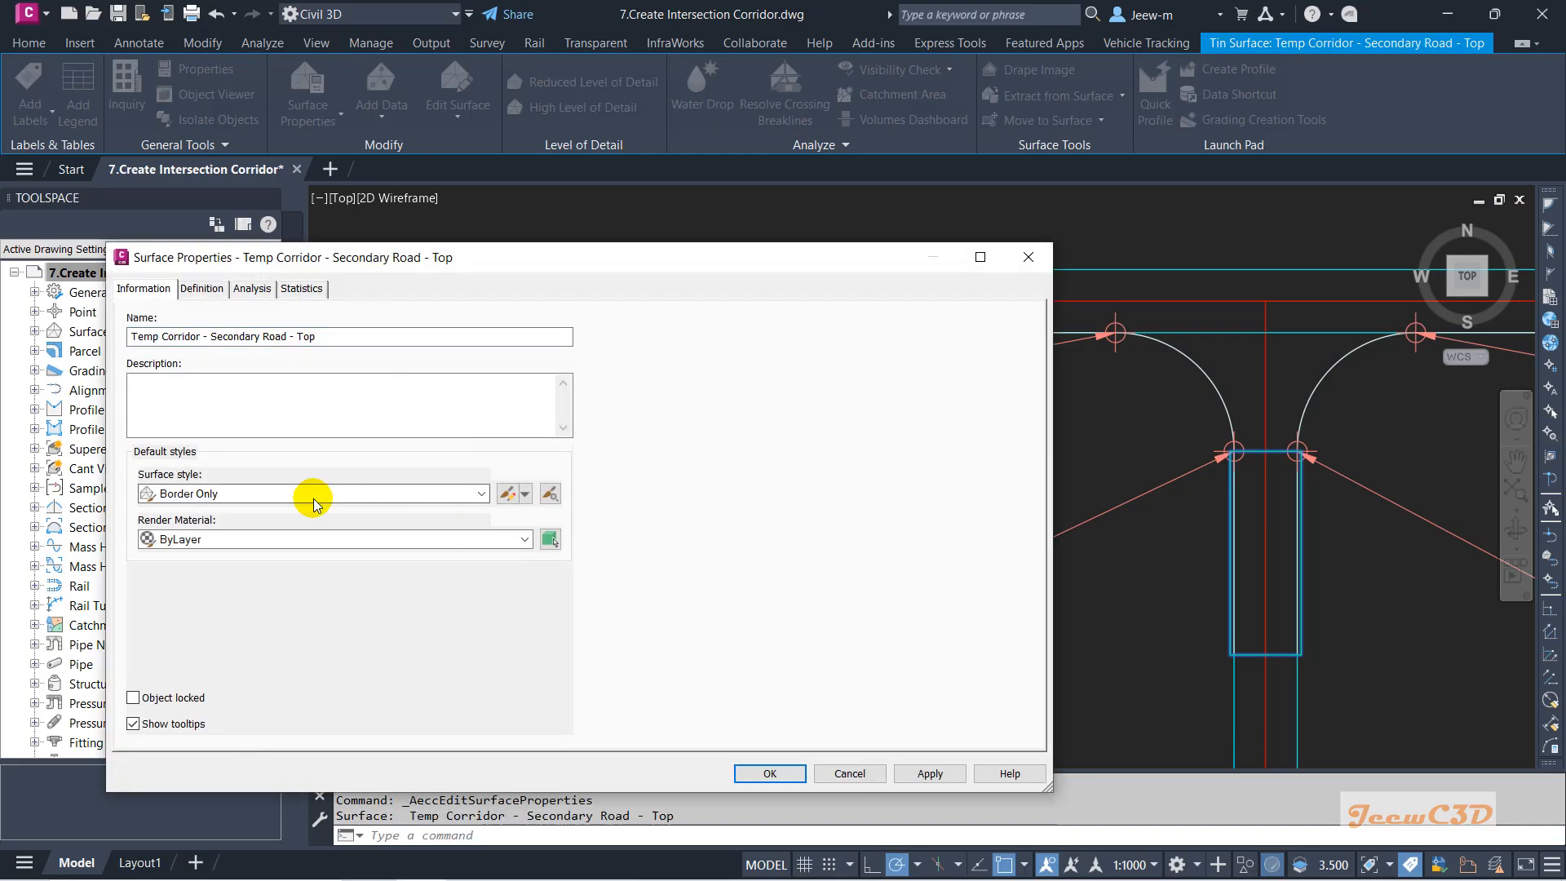
pyautogui.click(312, 497)
pyautogui.click(231, 511)
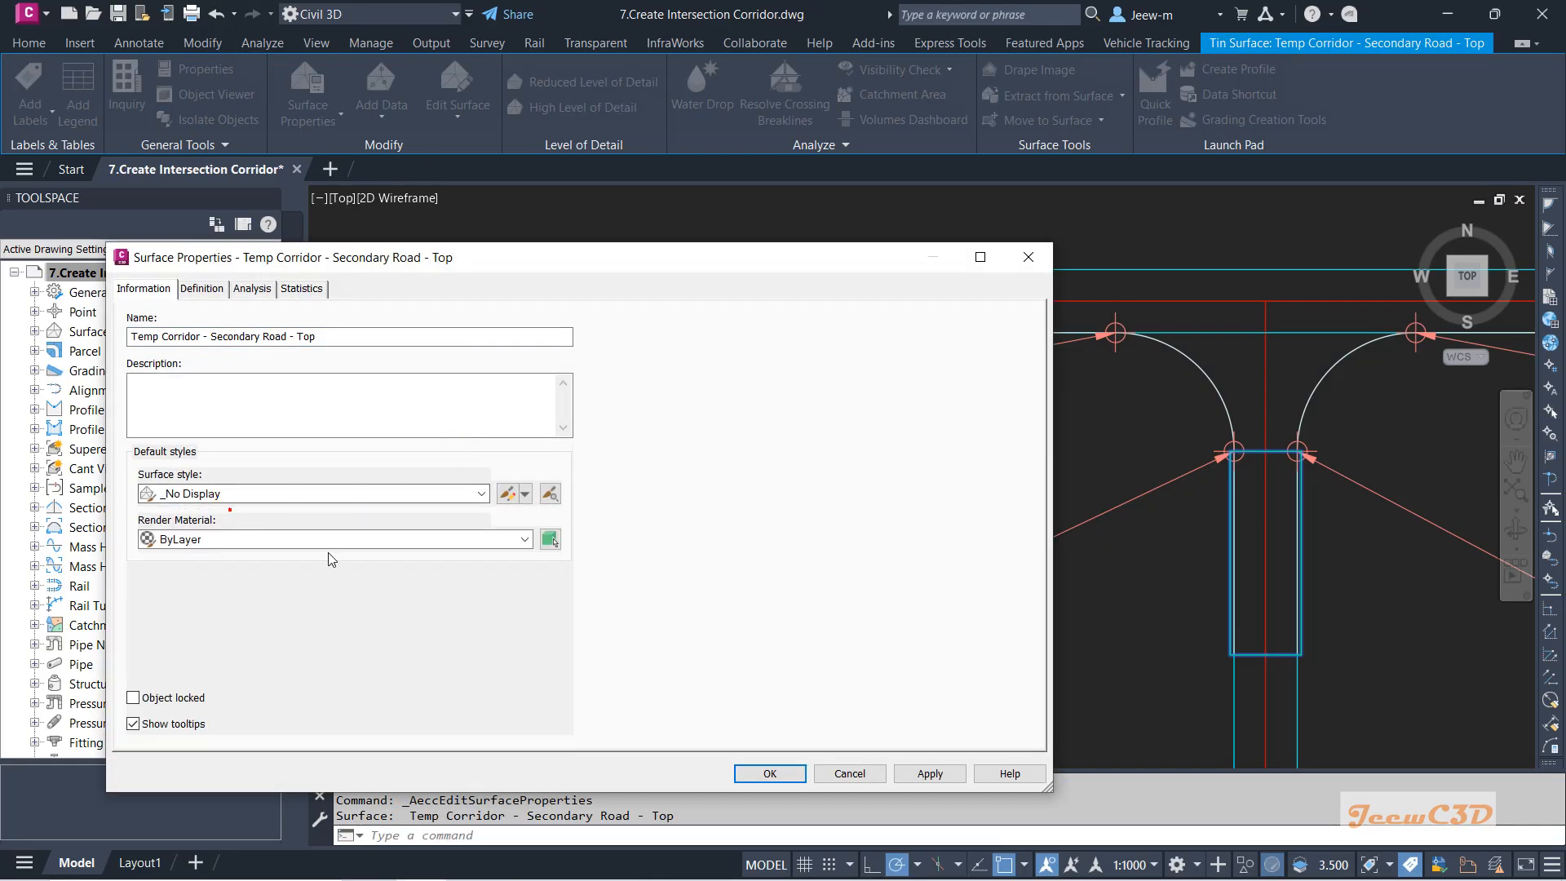
pyautogui.click(770, 773)
pyautogui.scroll(-3, 879, 508)
pyautogui.moveTo(879, 507); pyautogui.dragTo(806, 487, button='middle')
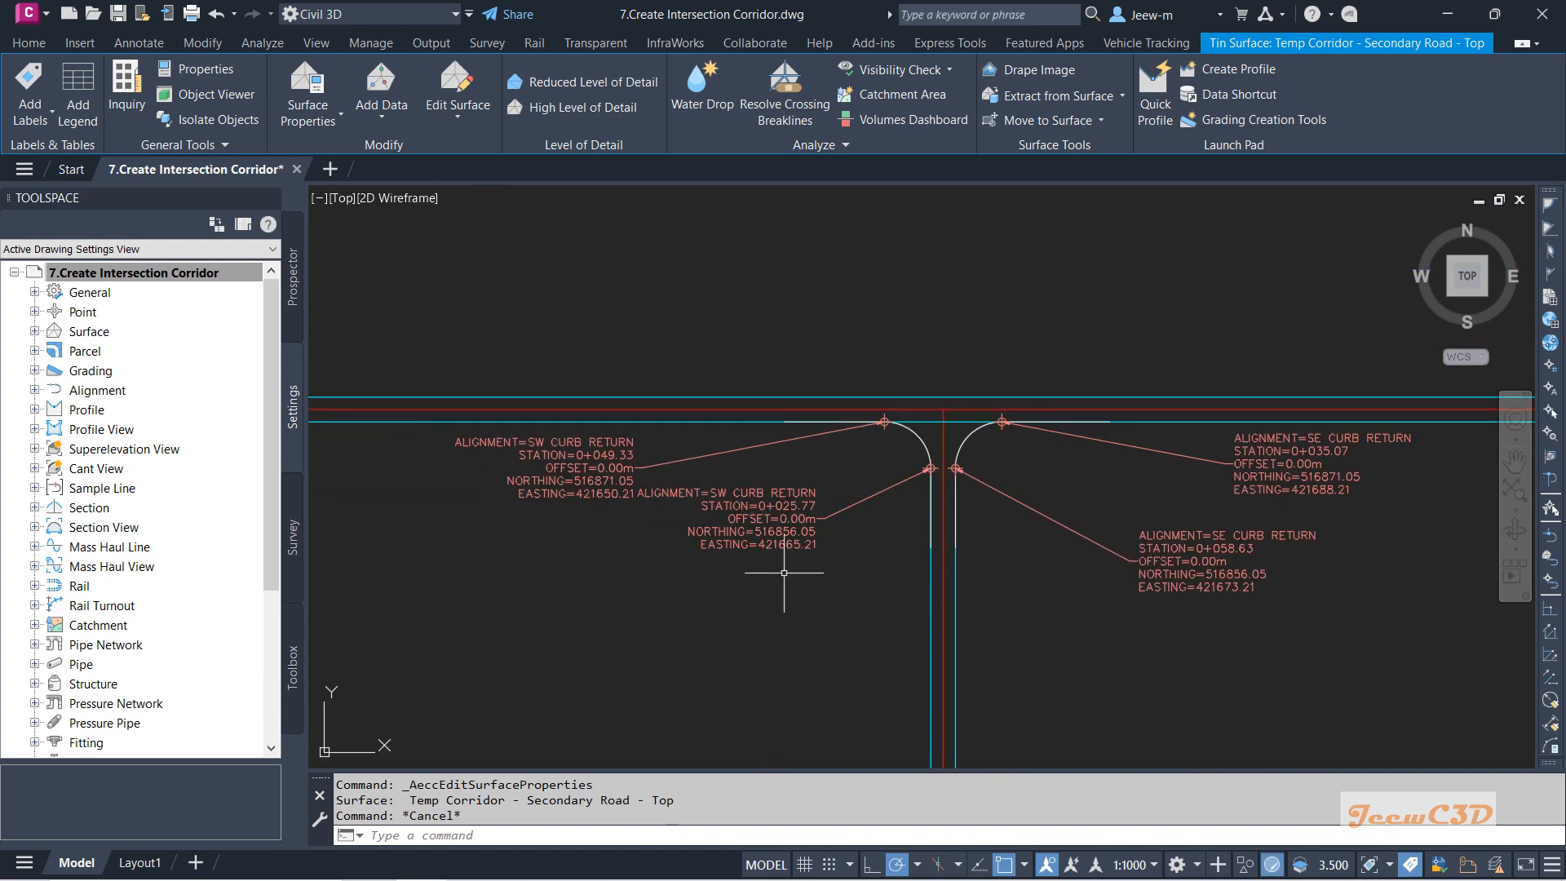
pyautogui.press('Escape')
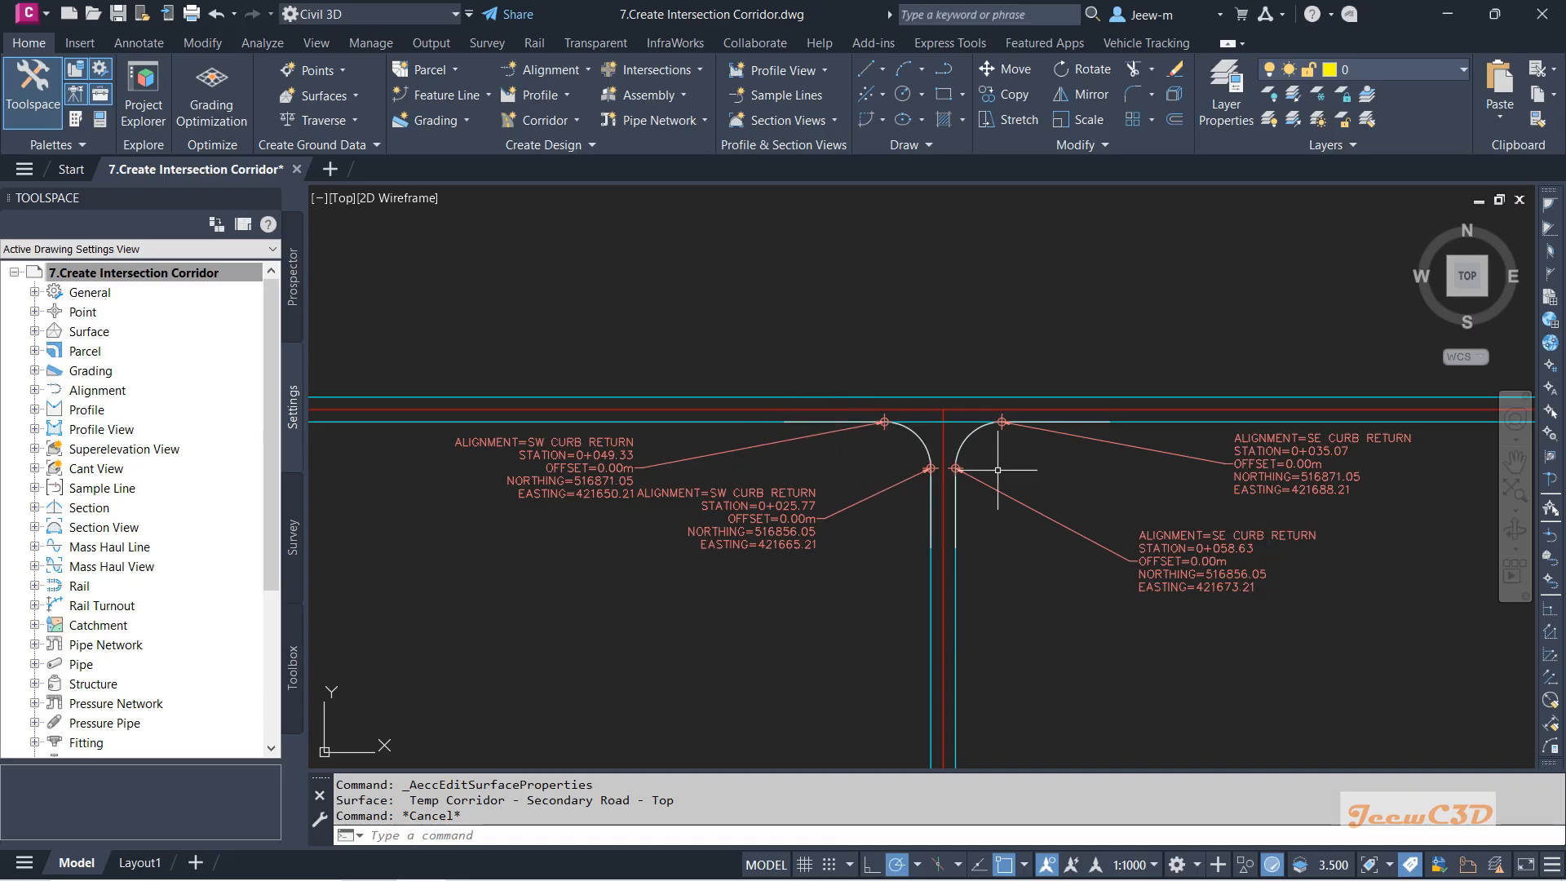
# Window-select and remove the left and right curb-return station and offset labels.
pyautogui.scroll(-2, 988, 462)
pyautogui.scroll(-3, 897, 502)
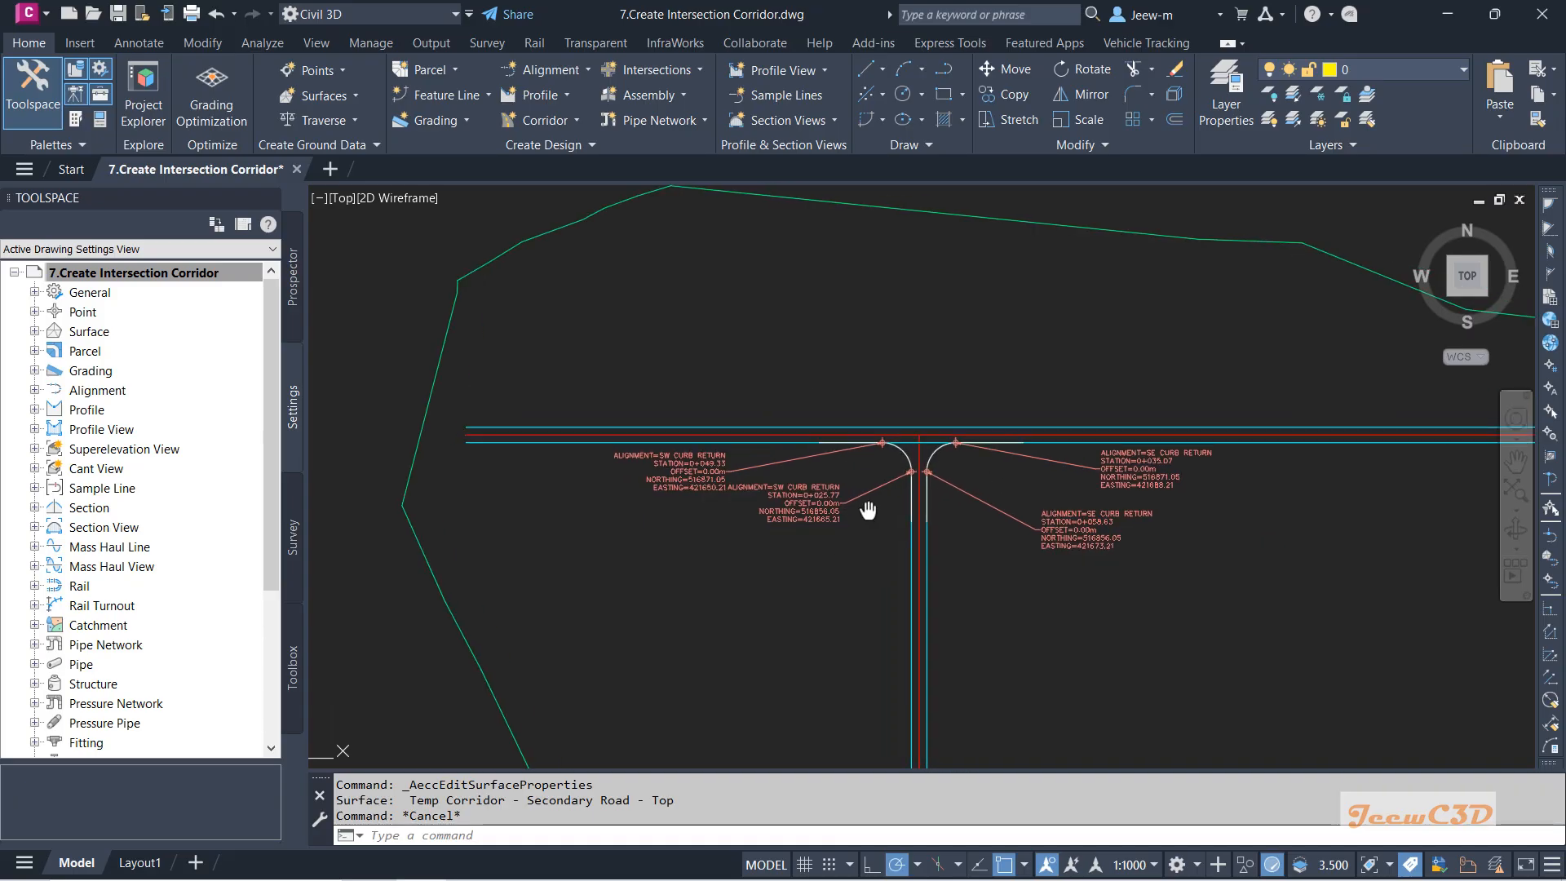
pyautogui.scroll(-5, 815, 531)
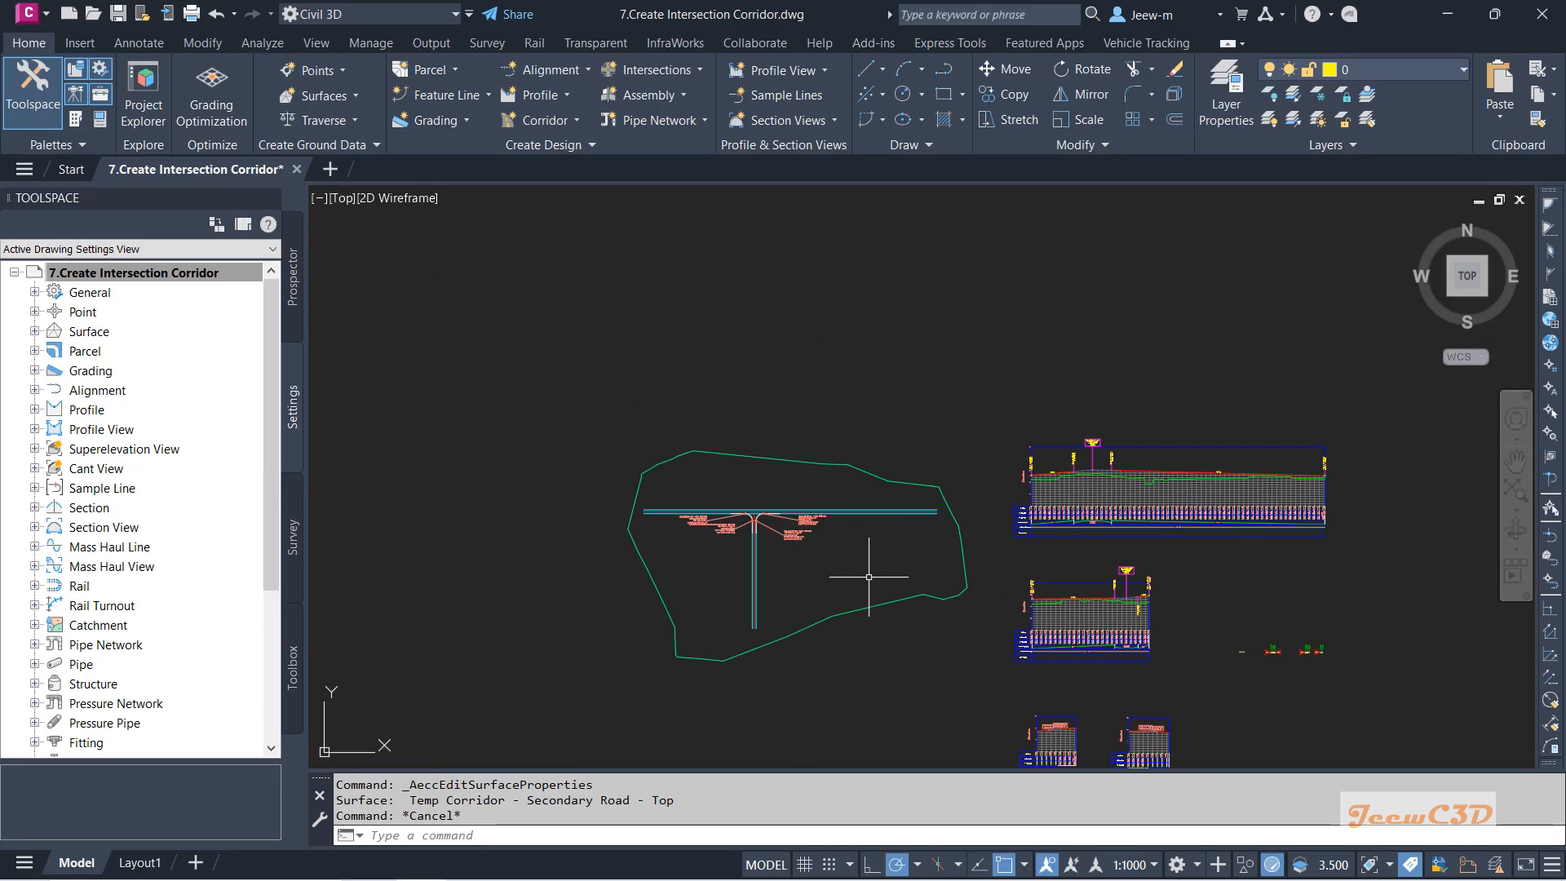
pyautogui.moveTo(1032, 666); pyautogui.dragTo(1048, 513, button='middle')
pyautogui.scroll(6, 1063, 601)
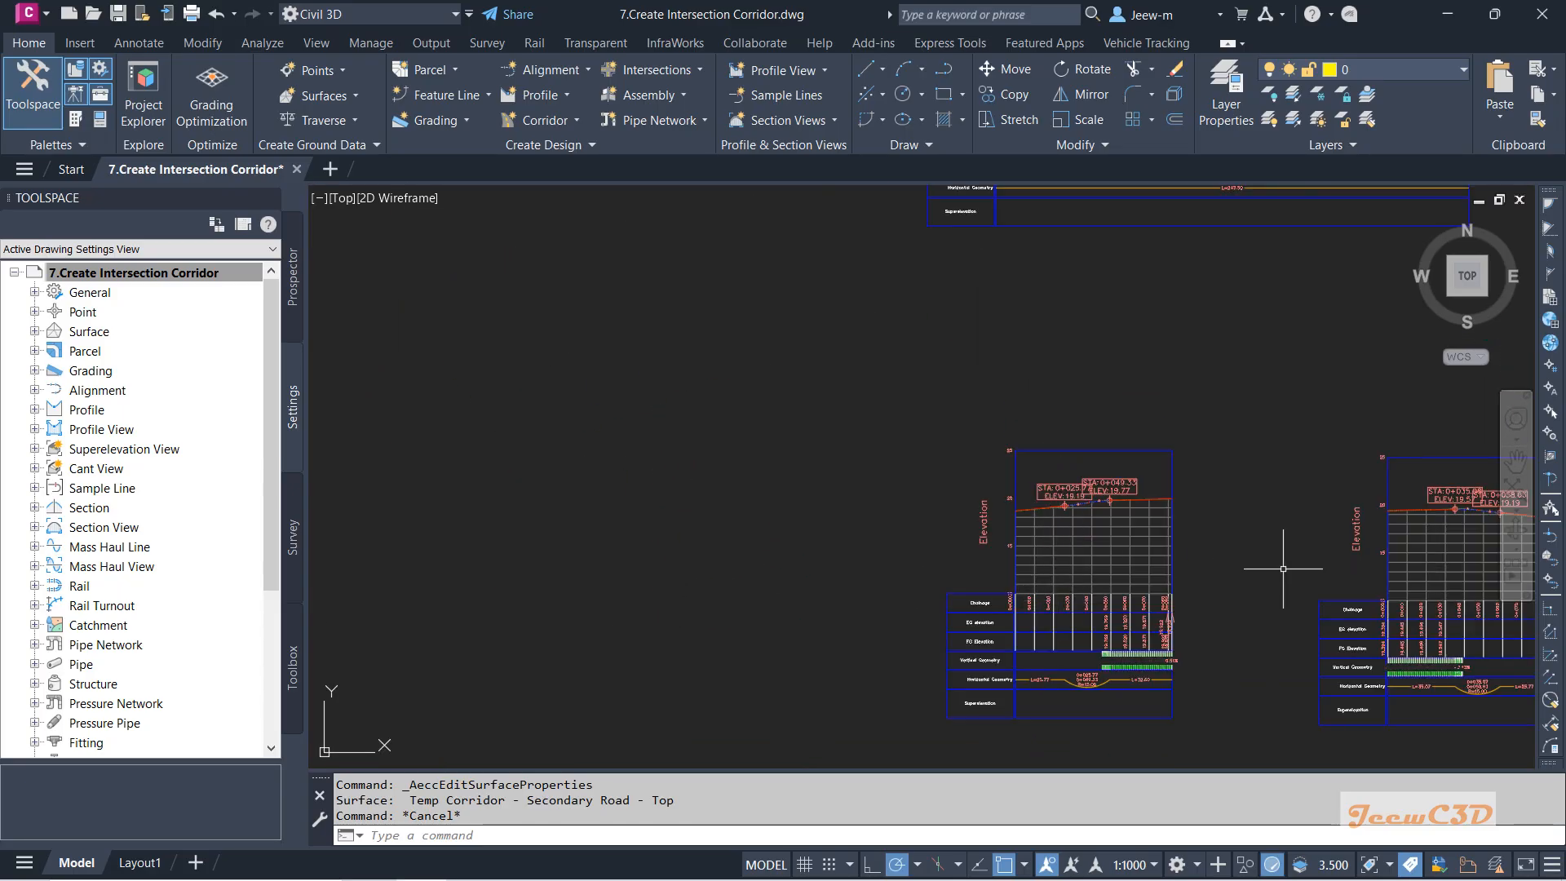
pyautogui.scroll(-5, 1195, 563)
pyautogui.scroll(5, 1126, 571)
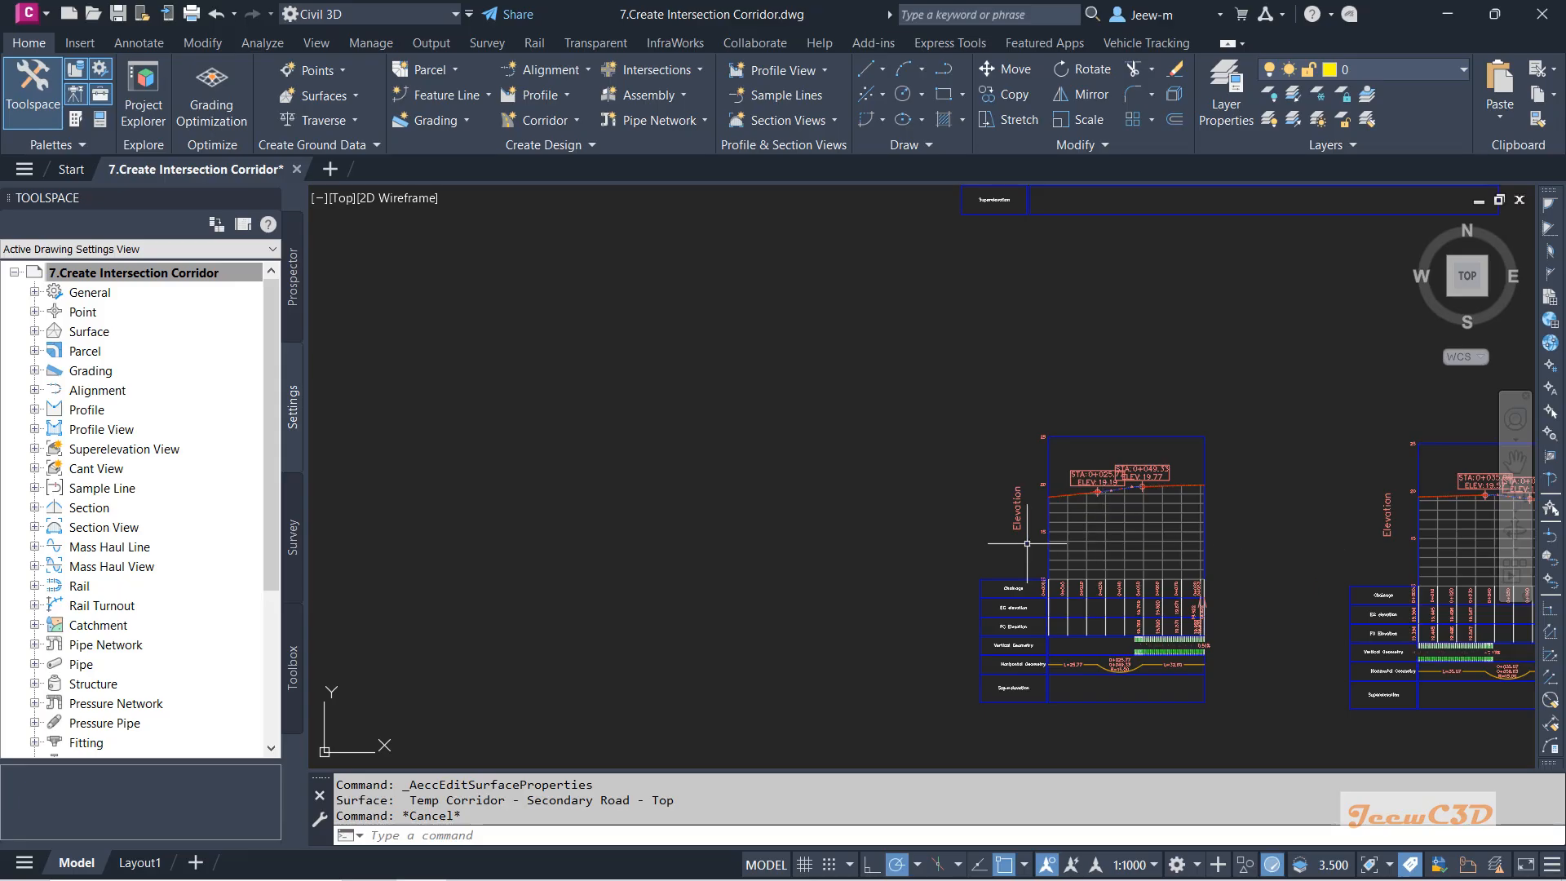
pyautogui.scroll(-5, 884, 542)
pyautogui.scroll(5, 640, 412)
pyautogui.click(705, 385)
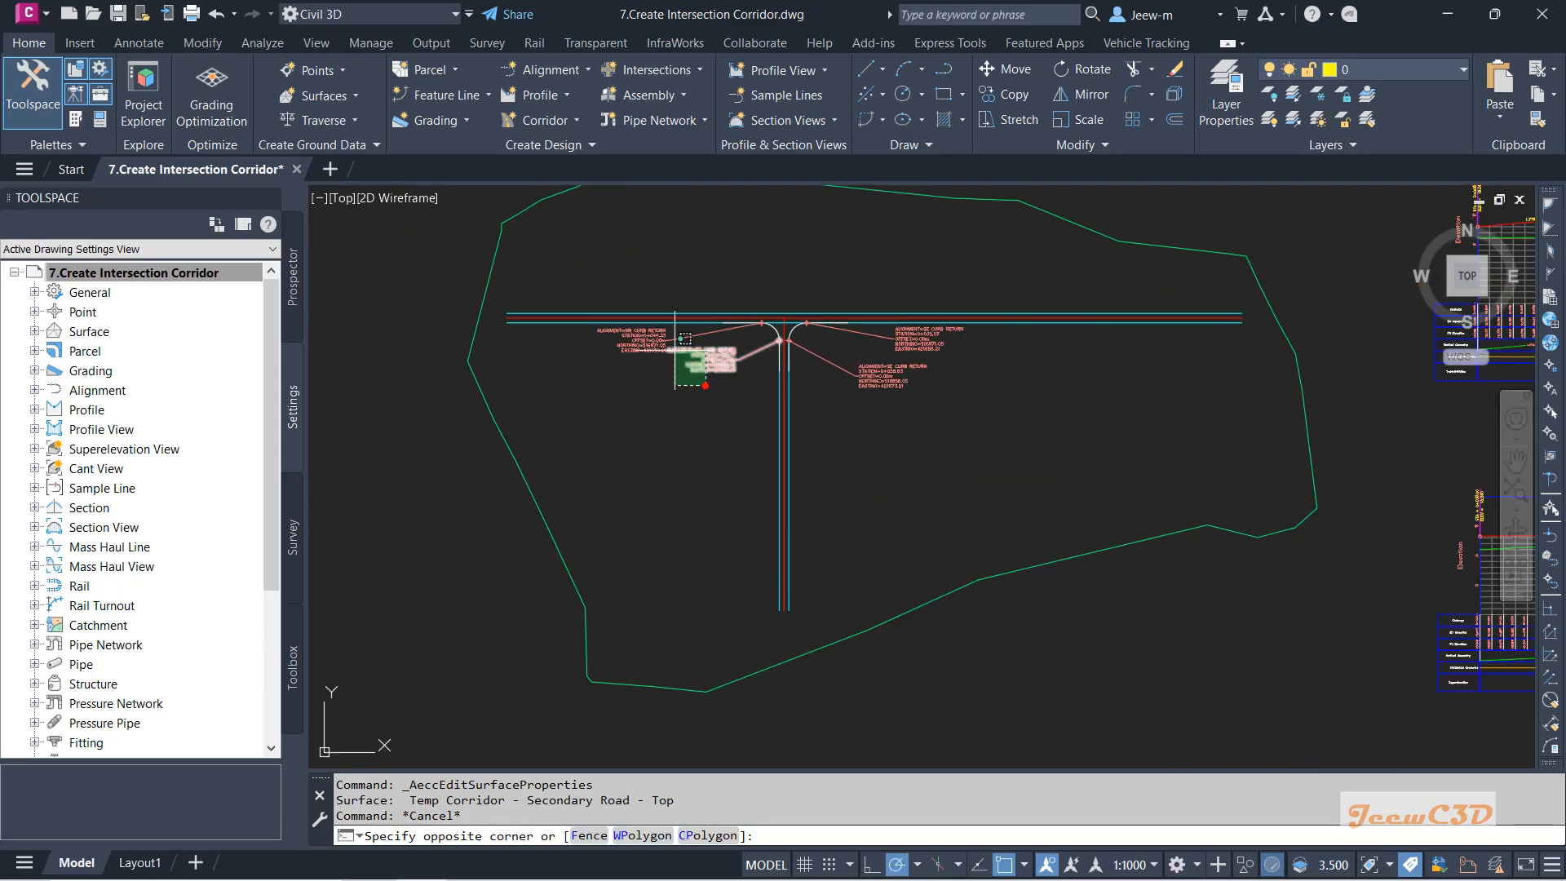
pyautogui.click(597, 318)
pyautogui.click(993, 404)
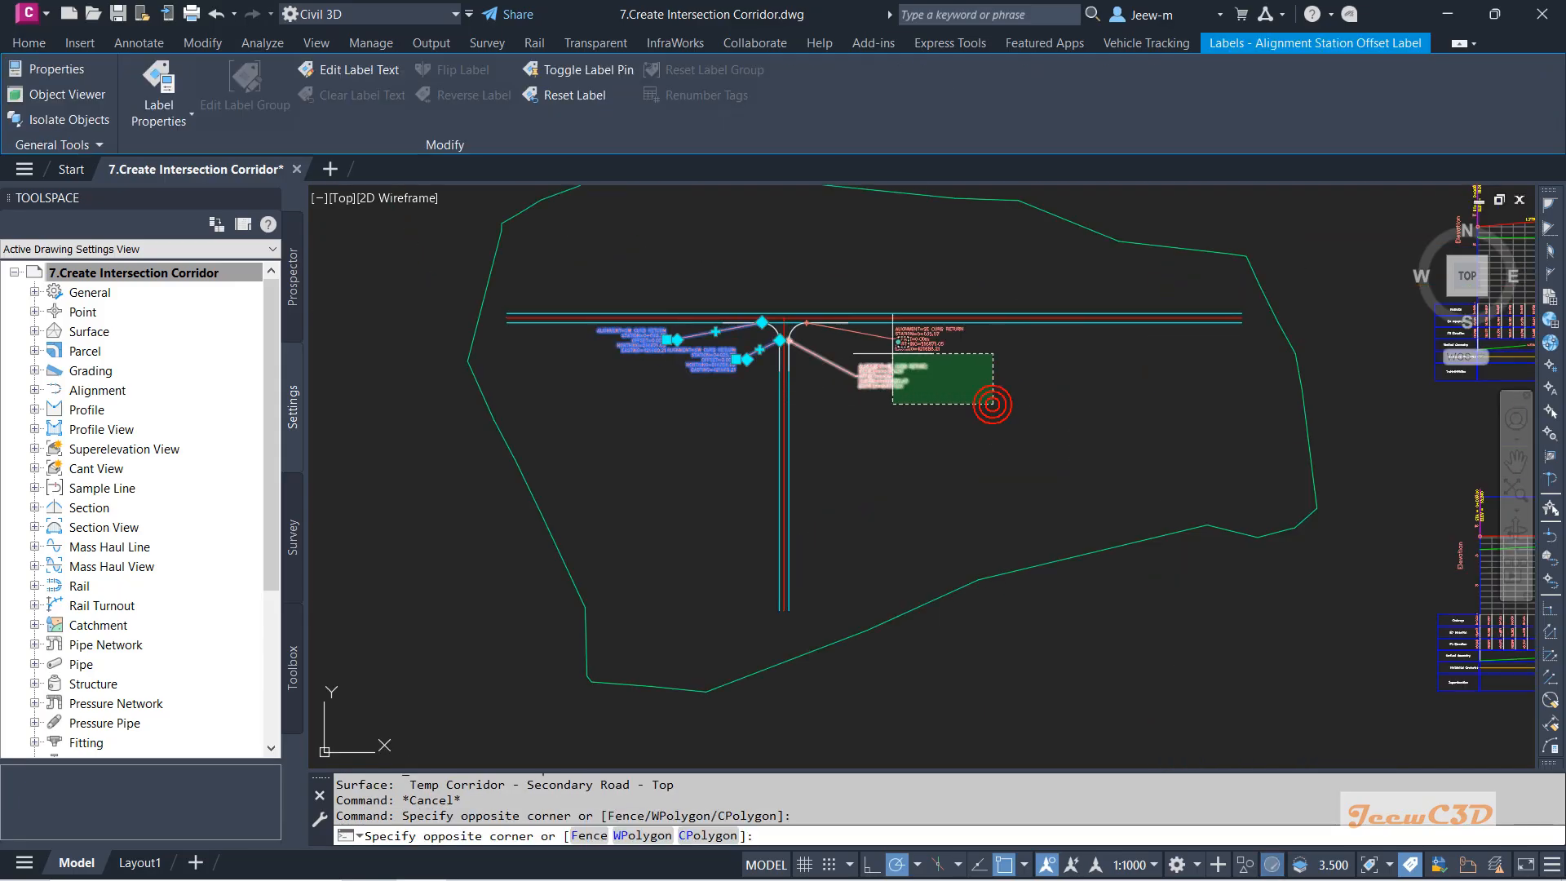
pyautogui.click(890, 349)
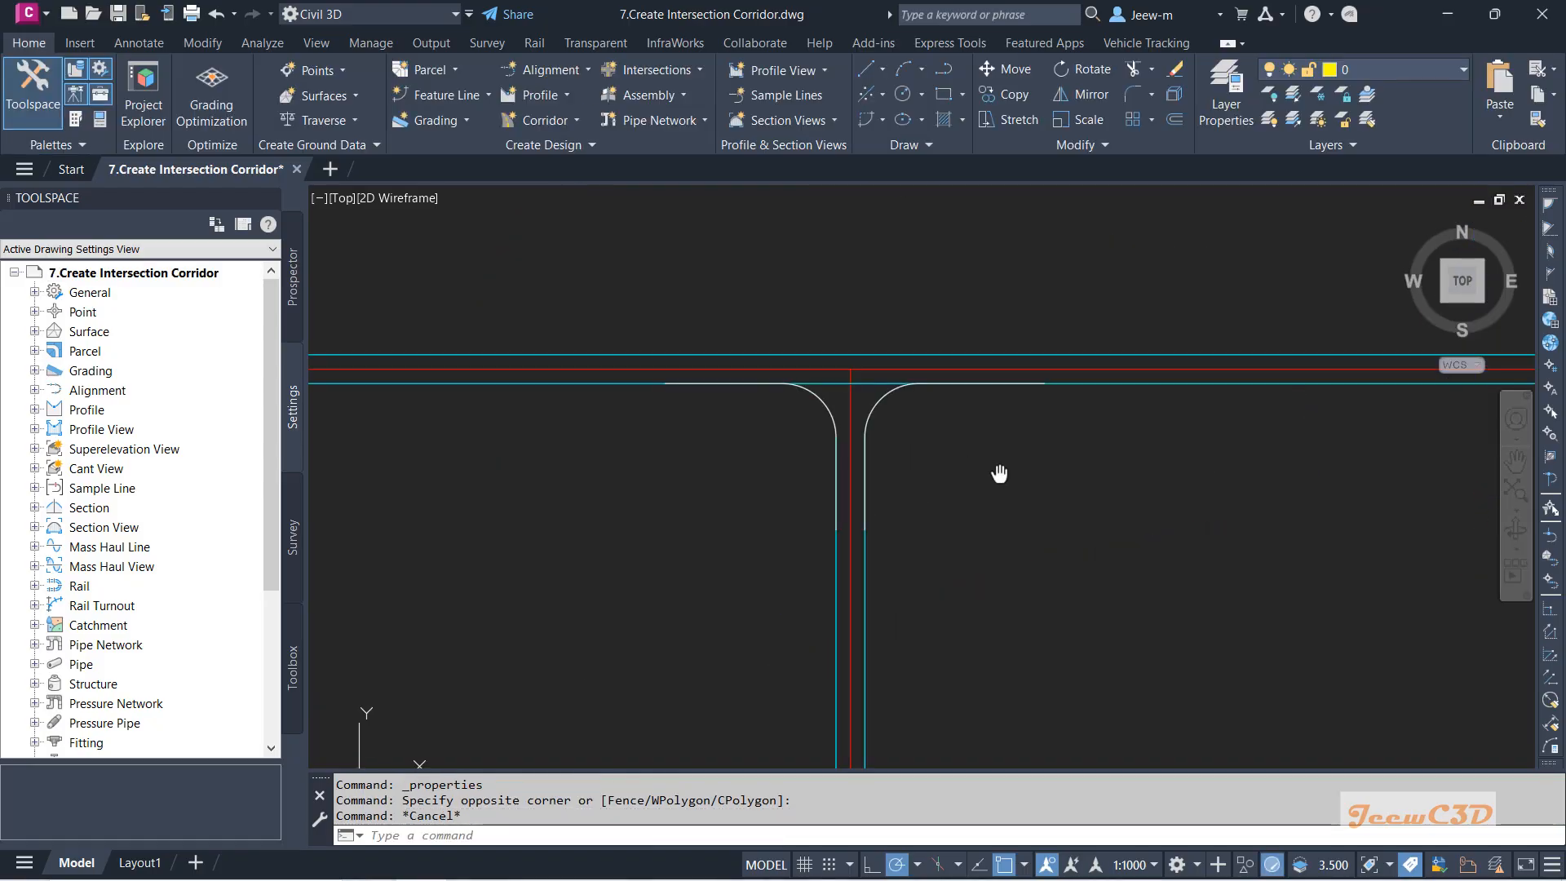
pyautogui.moveTo(1000, 476); pyautogui.dragTo(955, 478, button='middle')
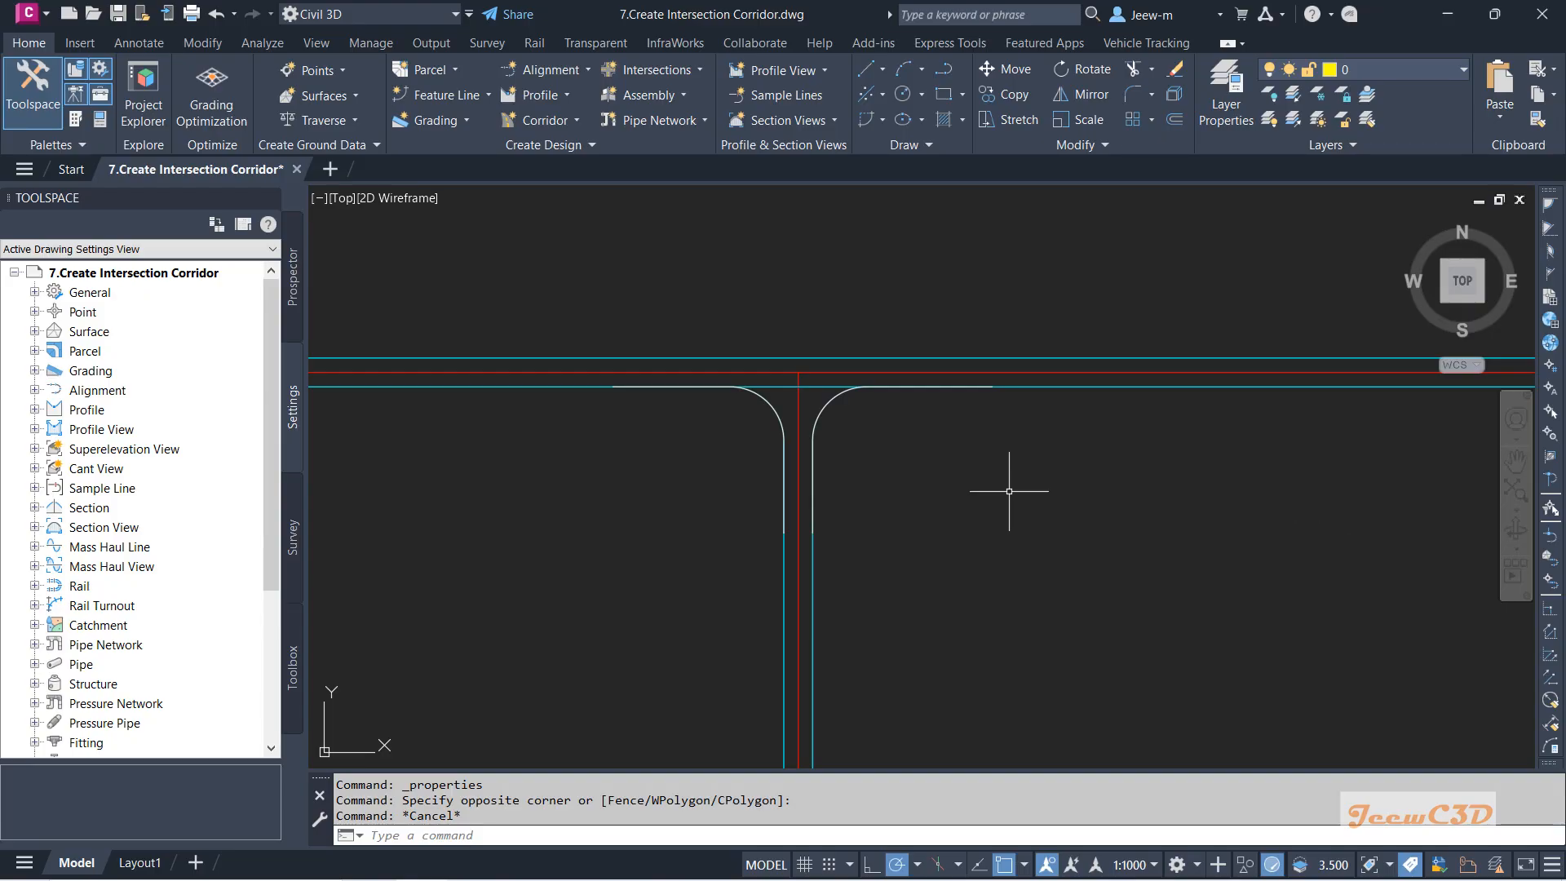
# Start a new corridor named Intersection Corrdor.
pyautogui.click(562, 128)
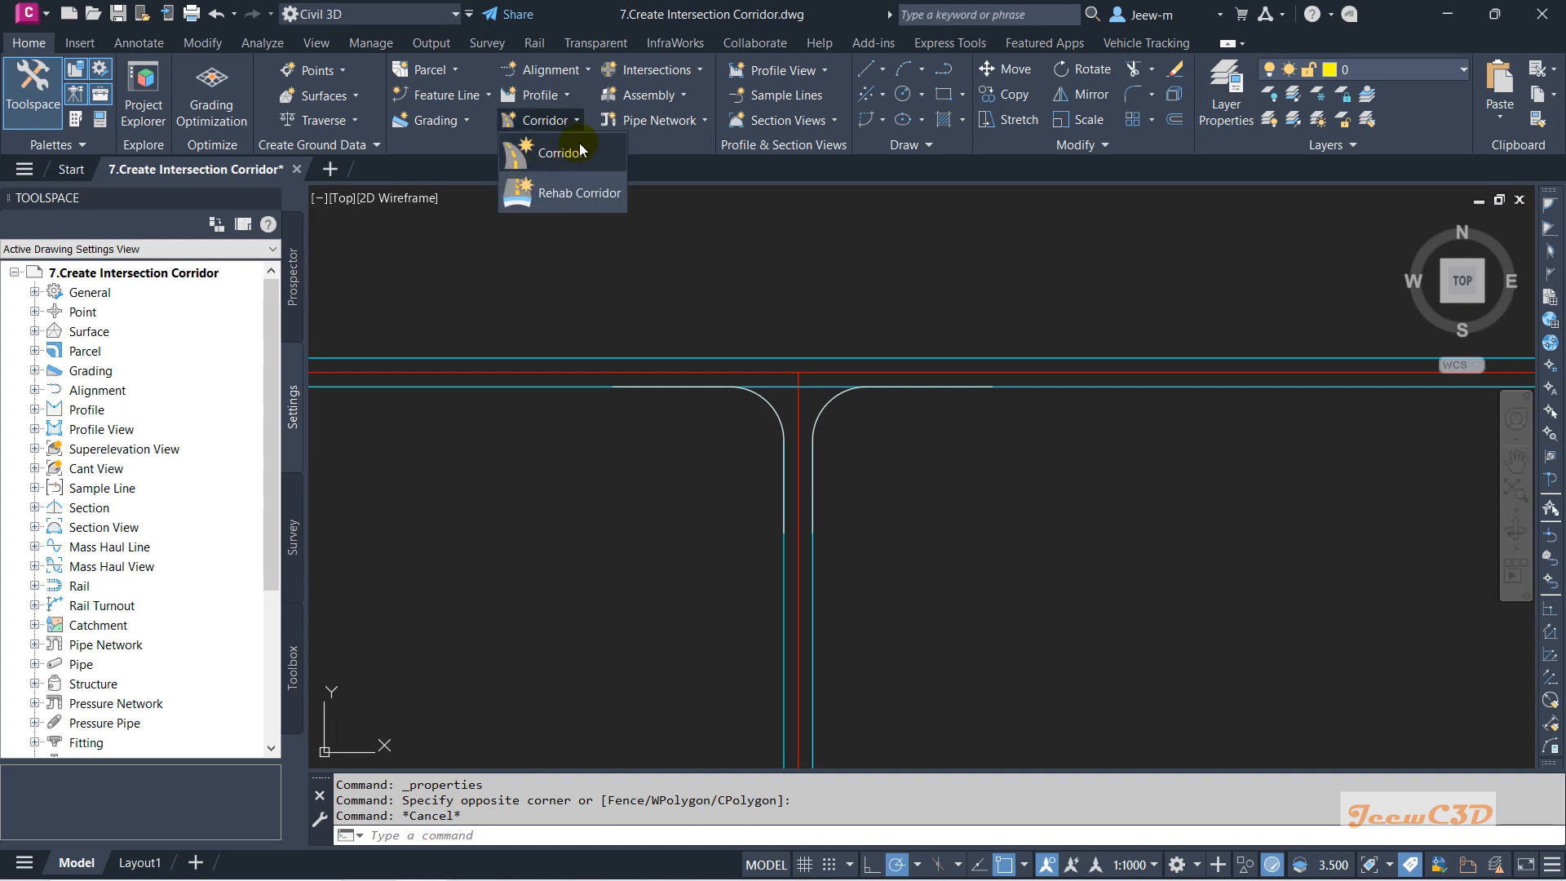
pyautogui.click(563, 153)
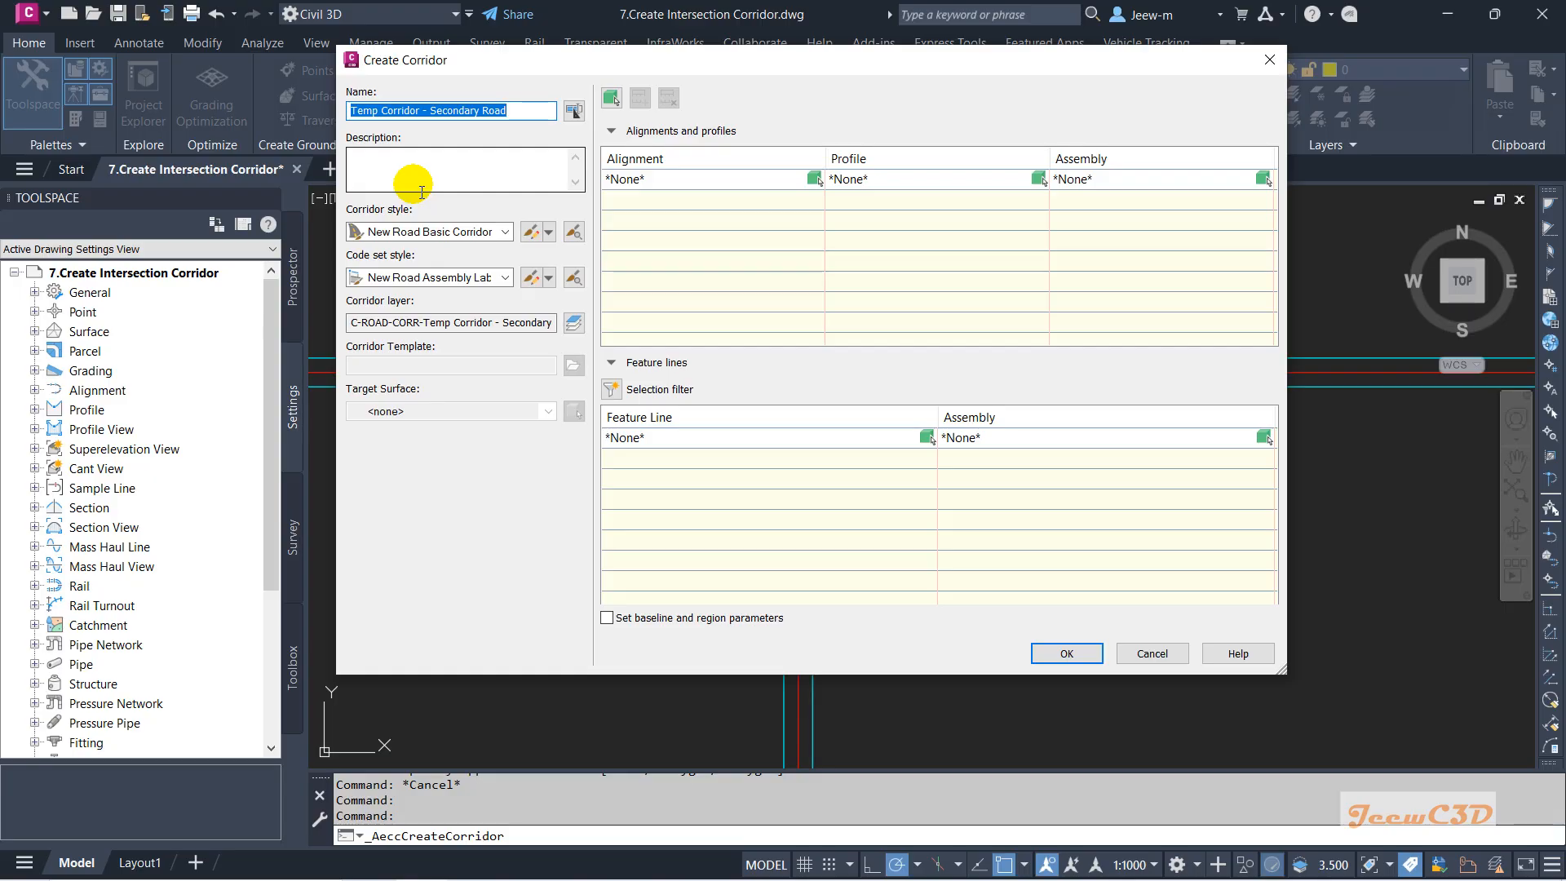
pyautogui.write('IntersectionCorrdor')
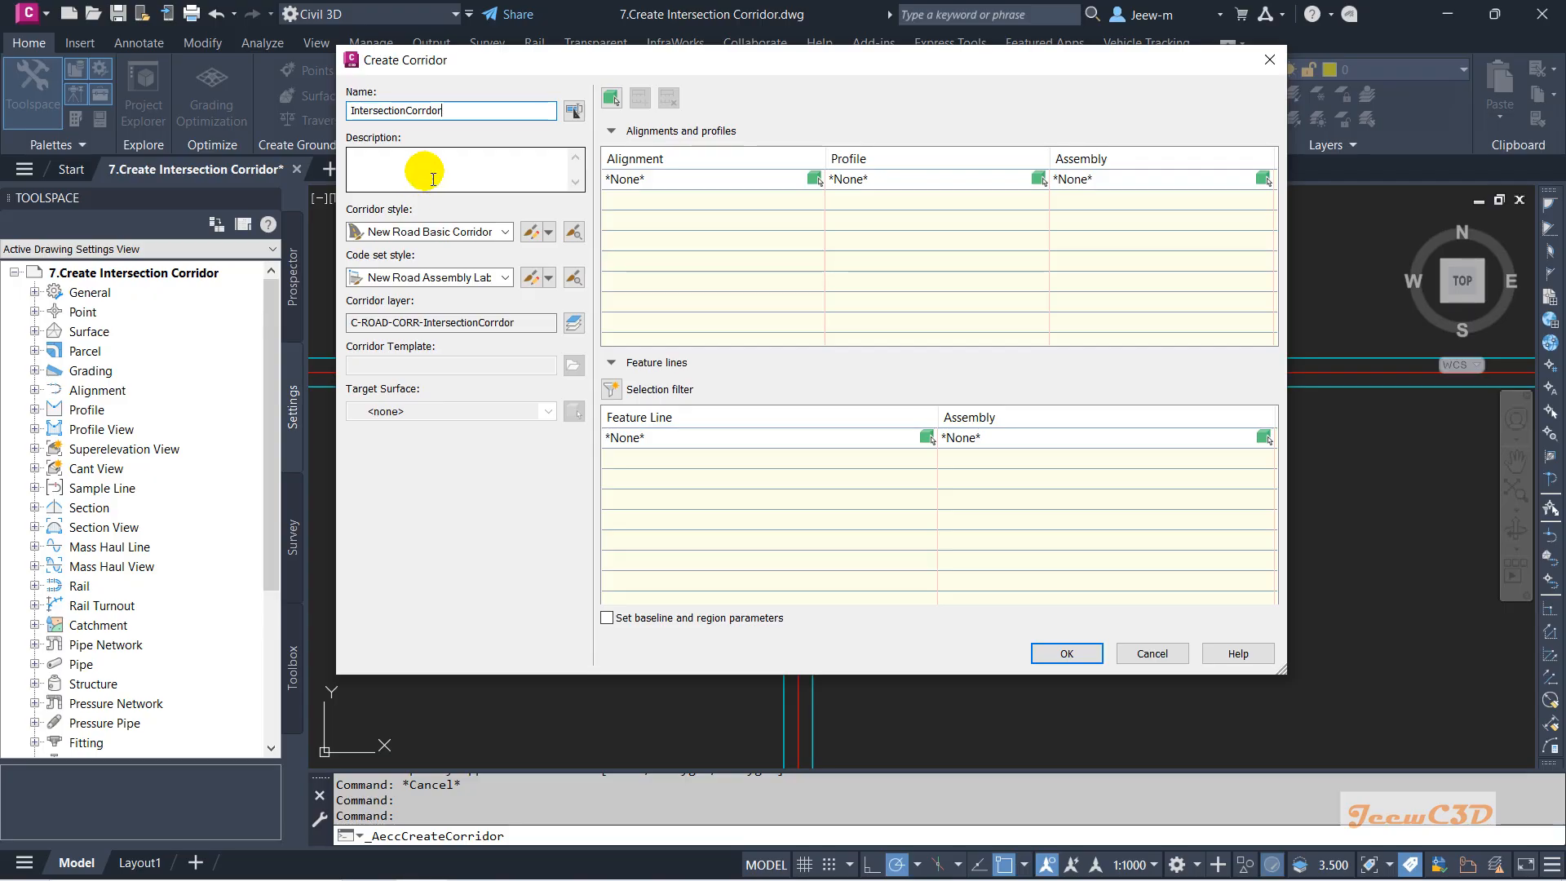
pyautogui.click(405, 111)
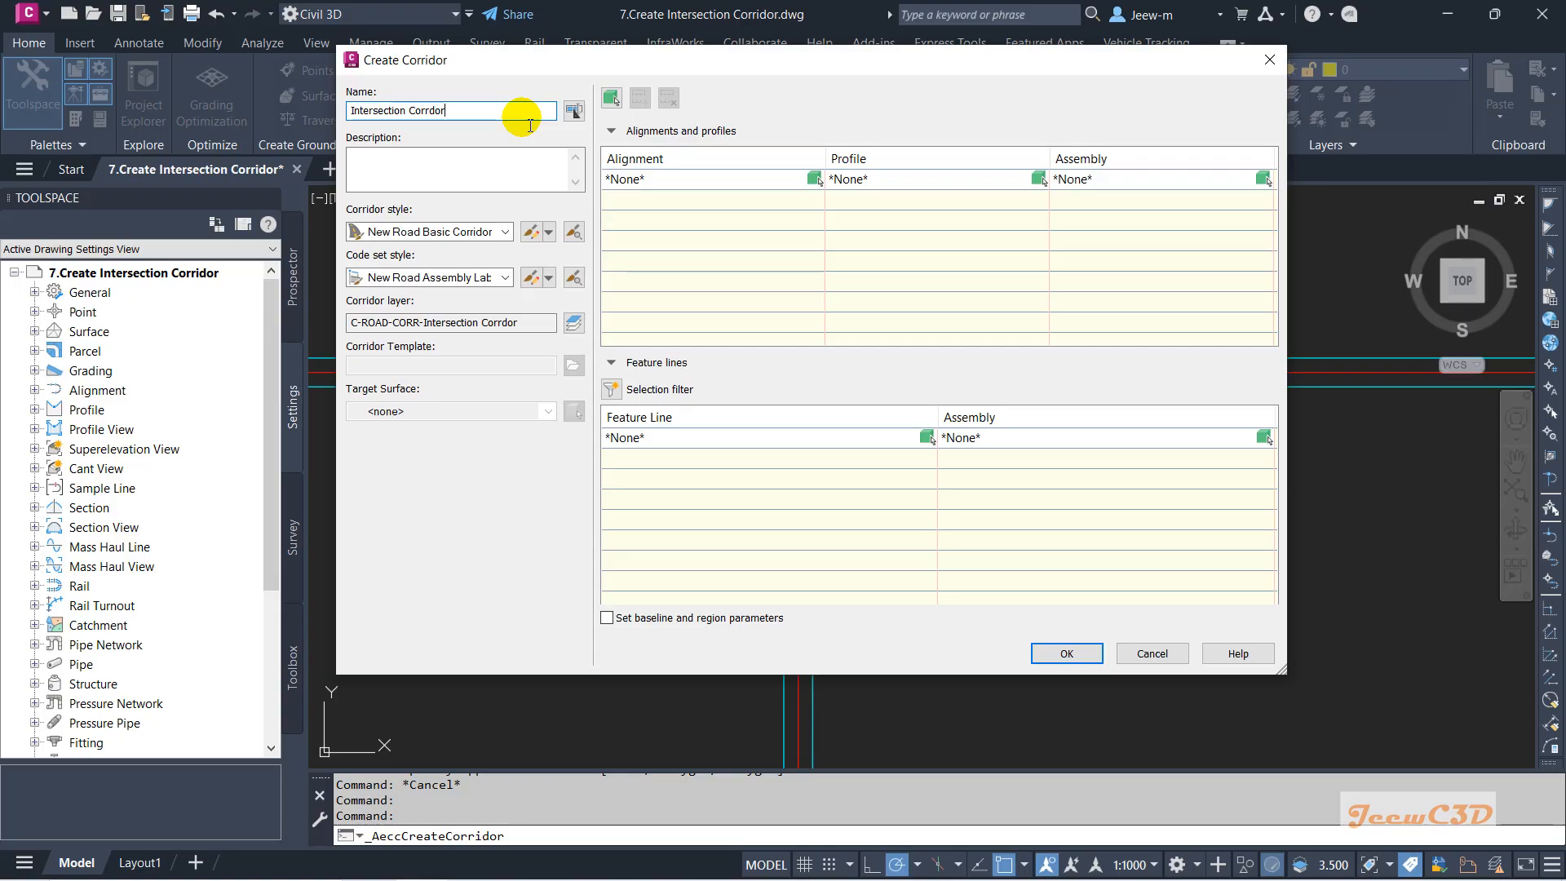
# Base it on Main Road, Main Road Profile and Full Width Assembly, targeting EG surface.
pyautogui.click(689, 181)
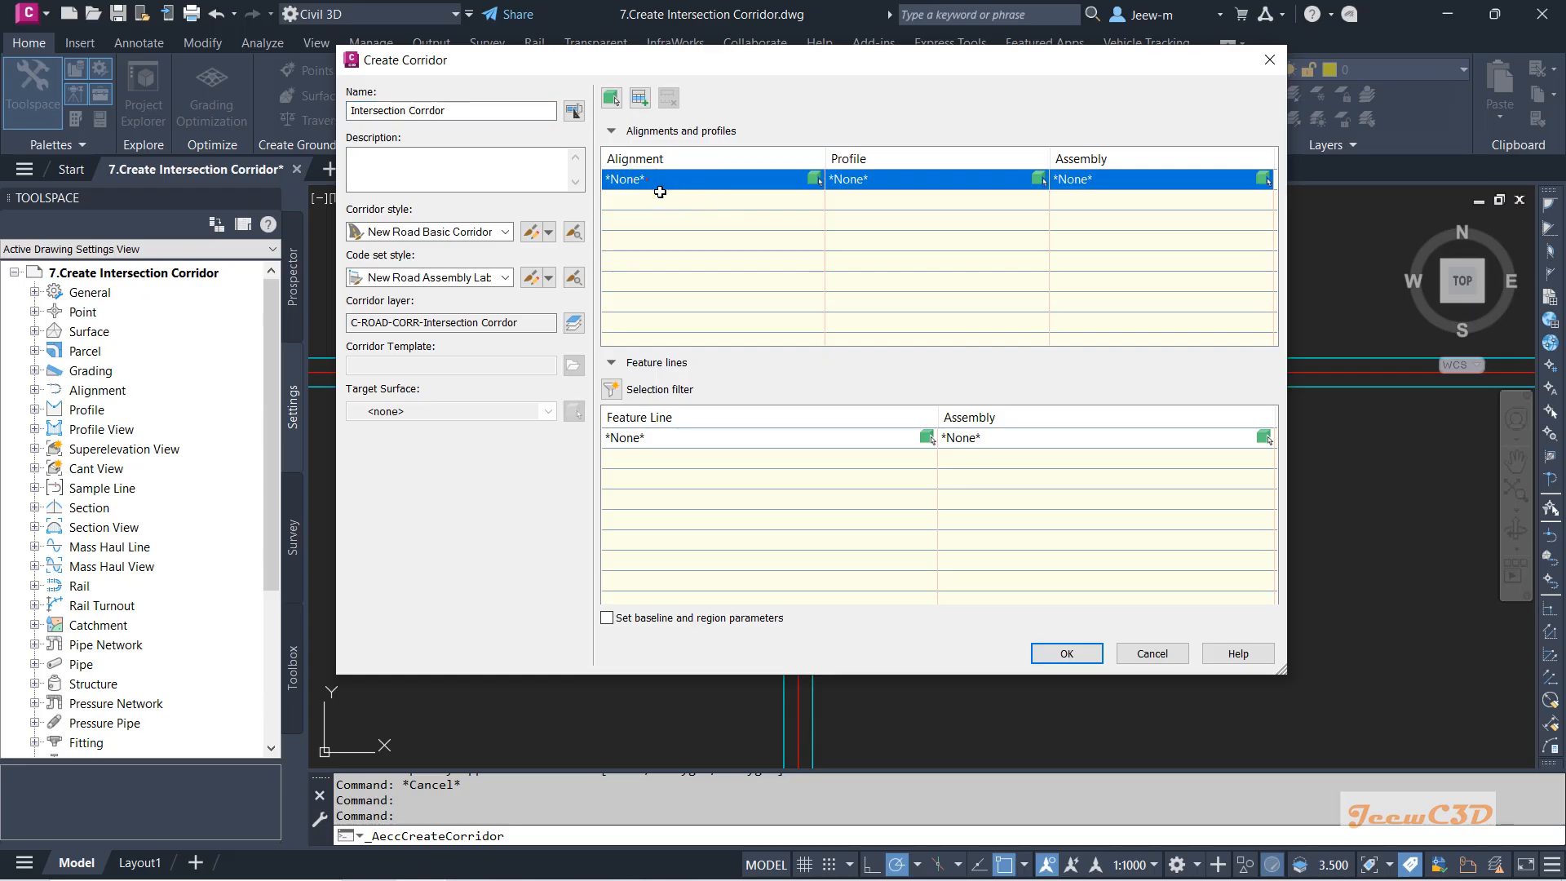
pyautogui.click(660, 192)
pyautogui.click(644, 211)
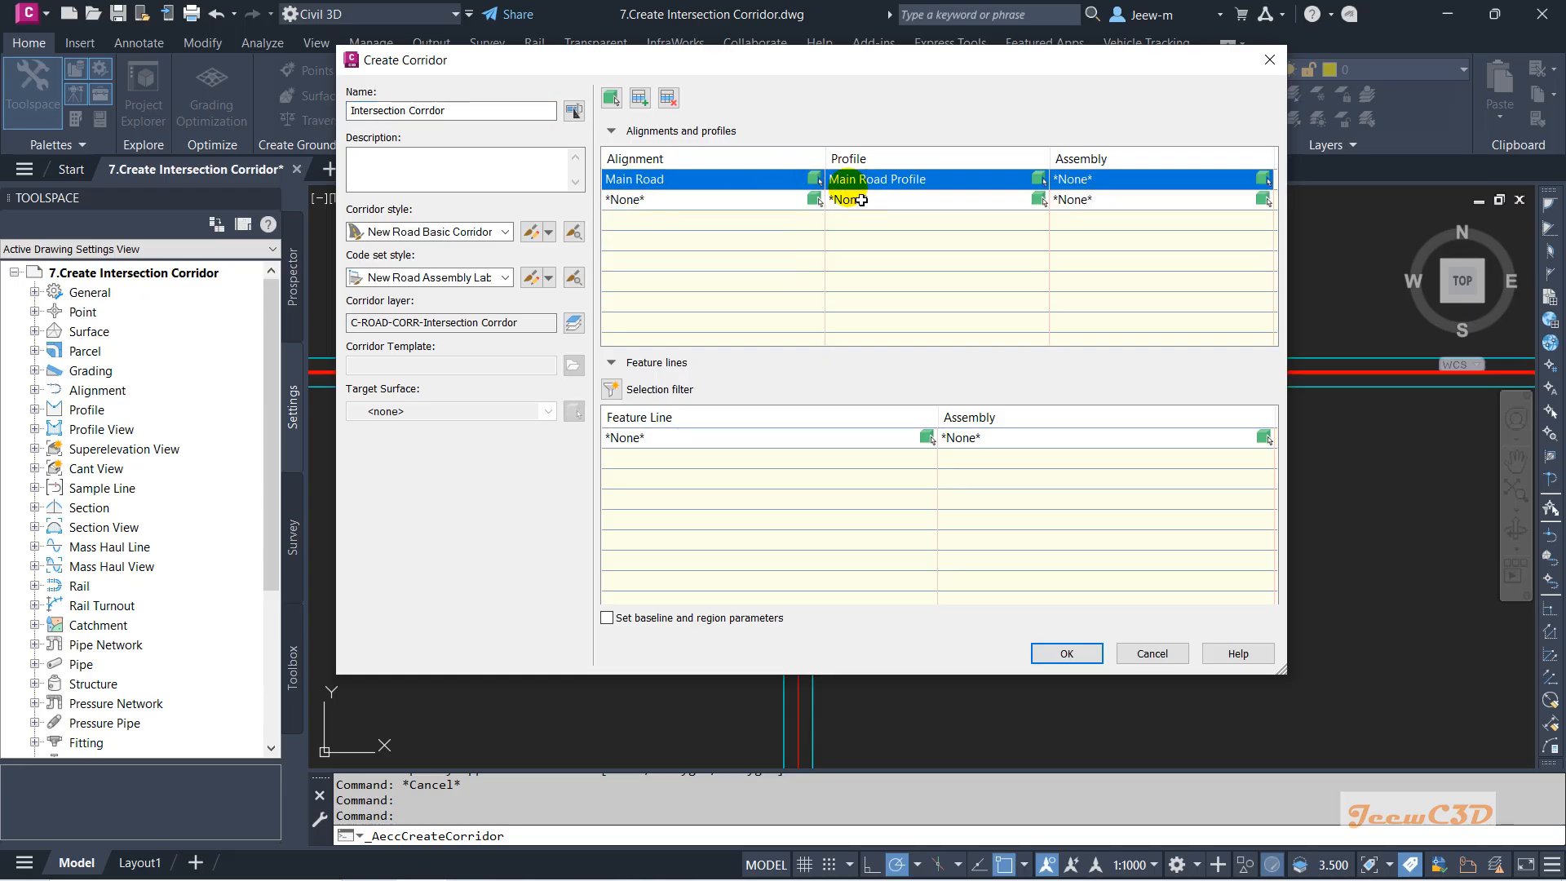
pyautogui.click(883, 180)
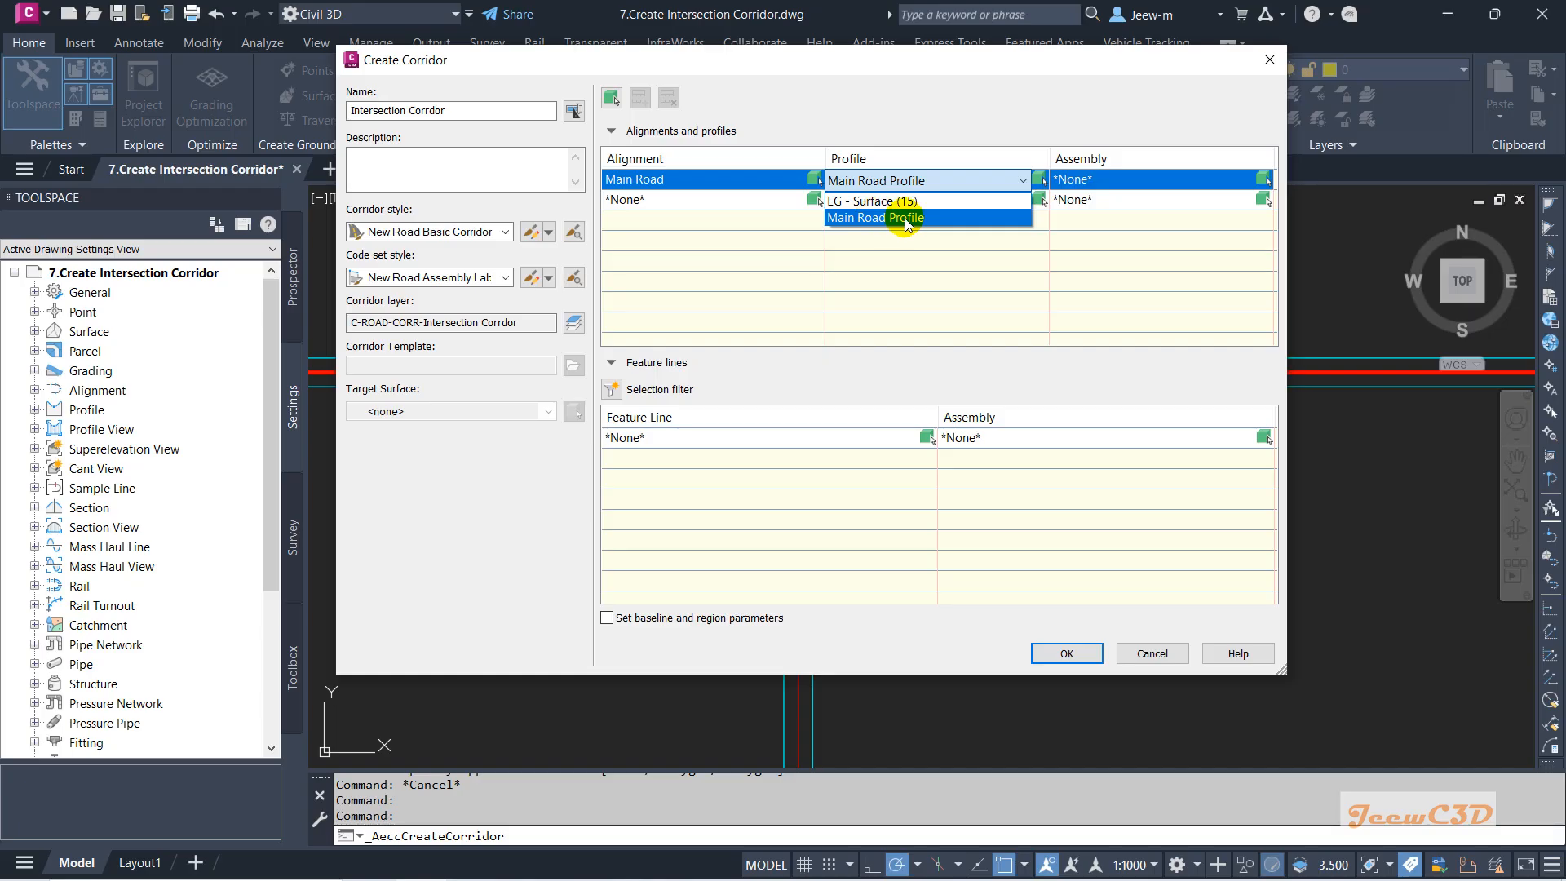
pyautogui.click(903, 217)
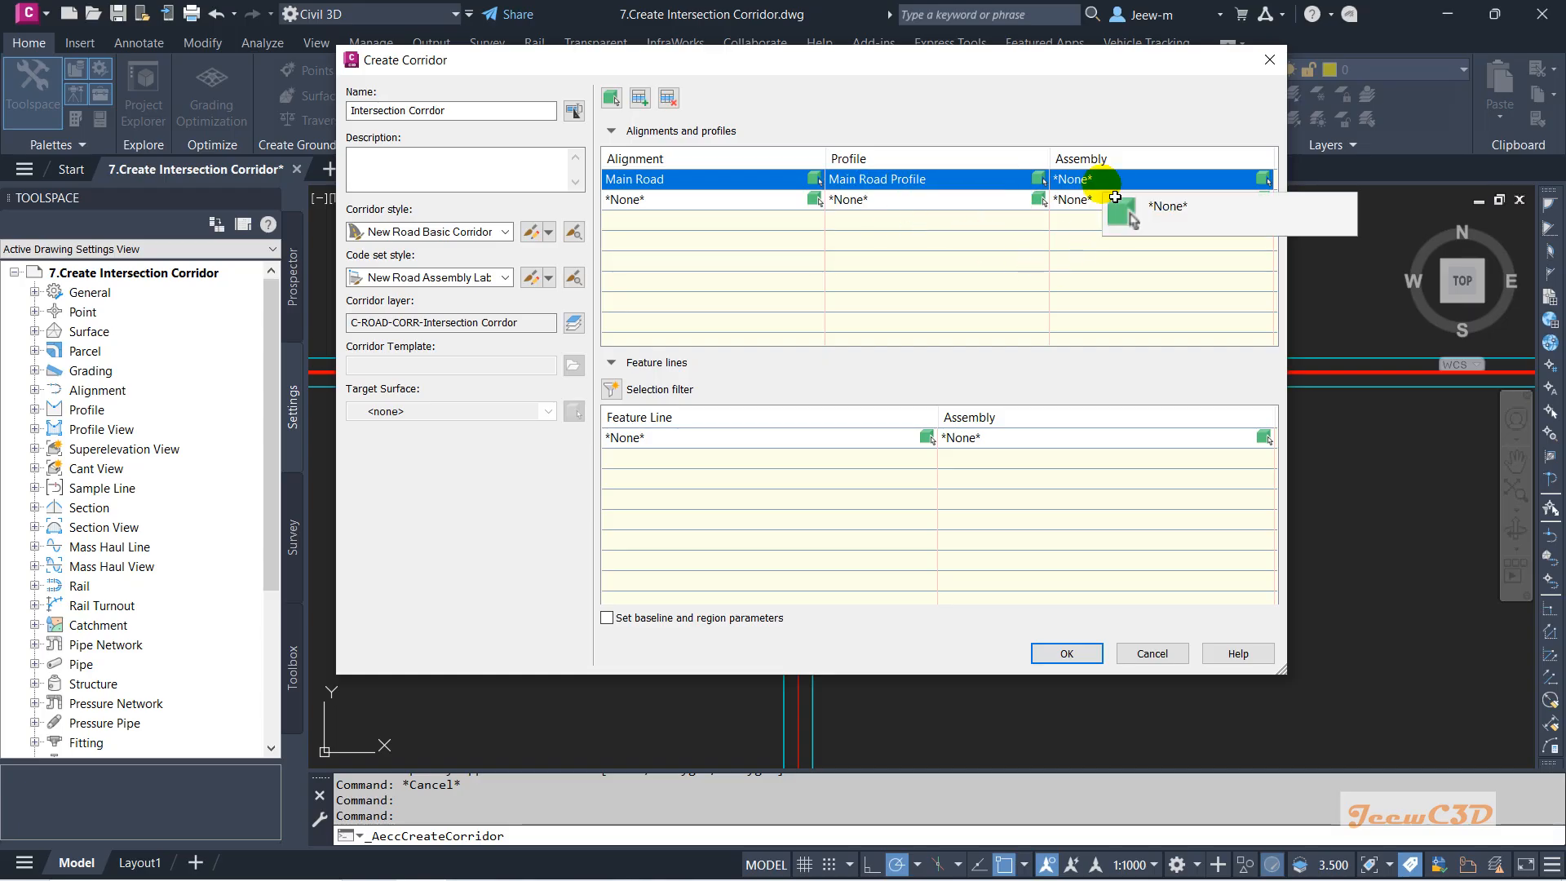
pyautogui.click(1093, 180)
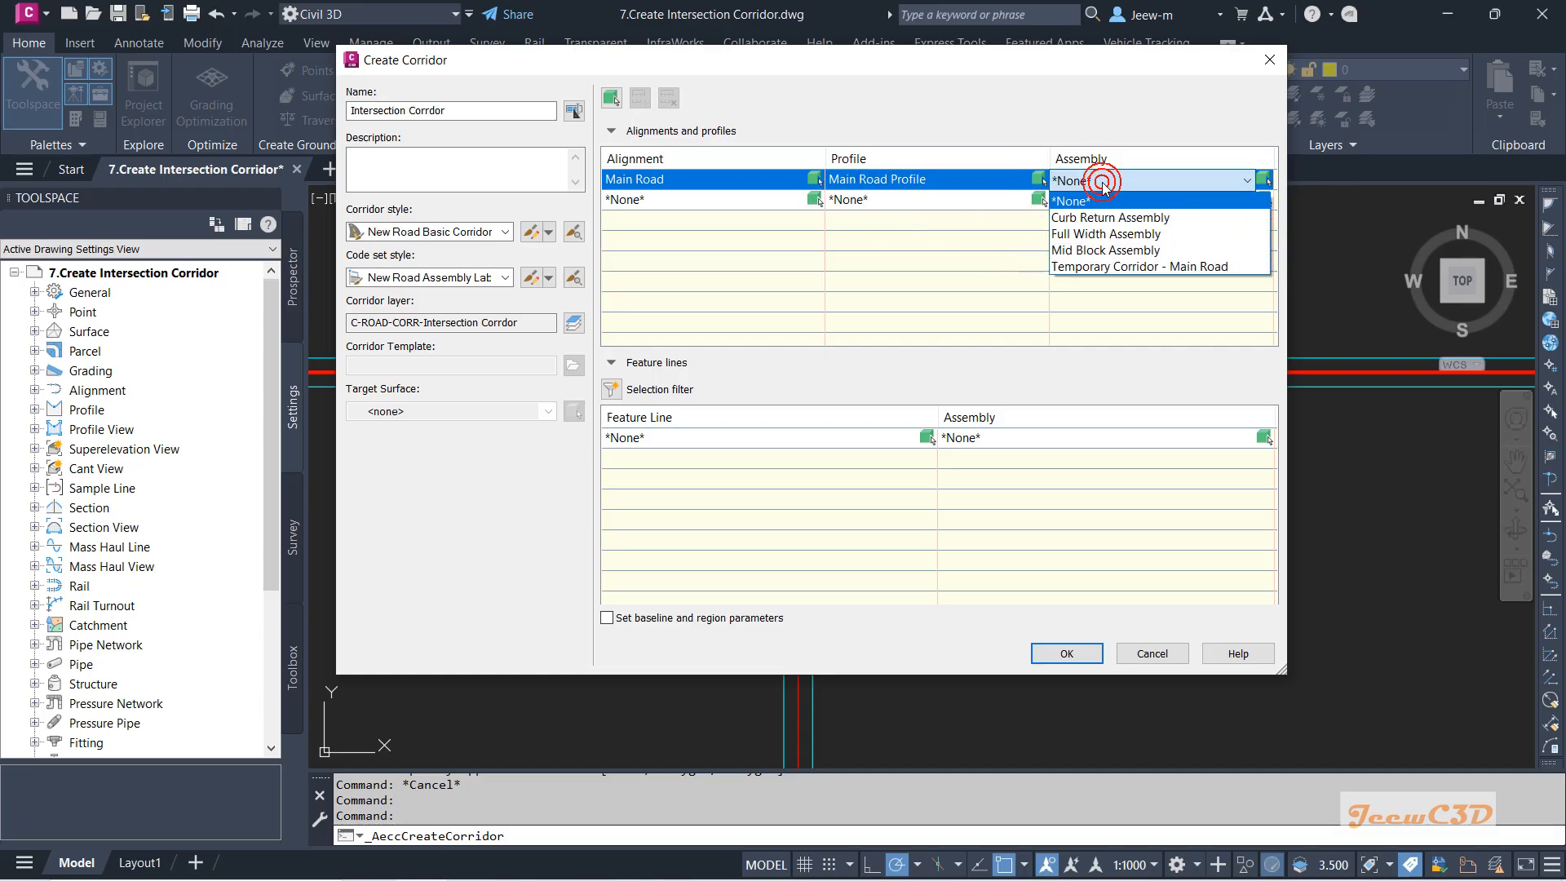
pyautogui.click(1128, 234)
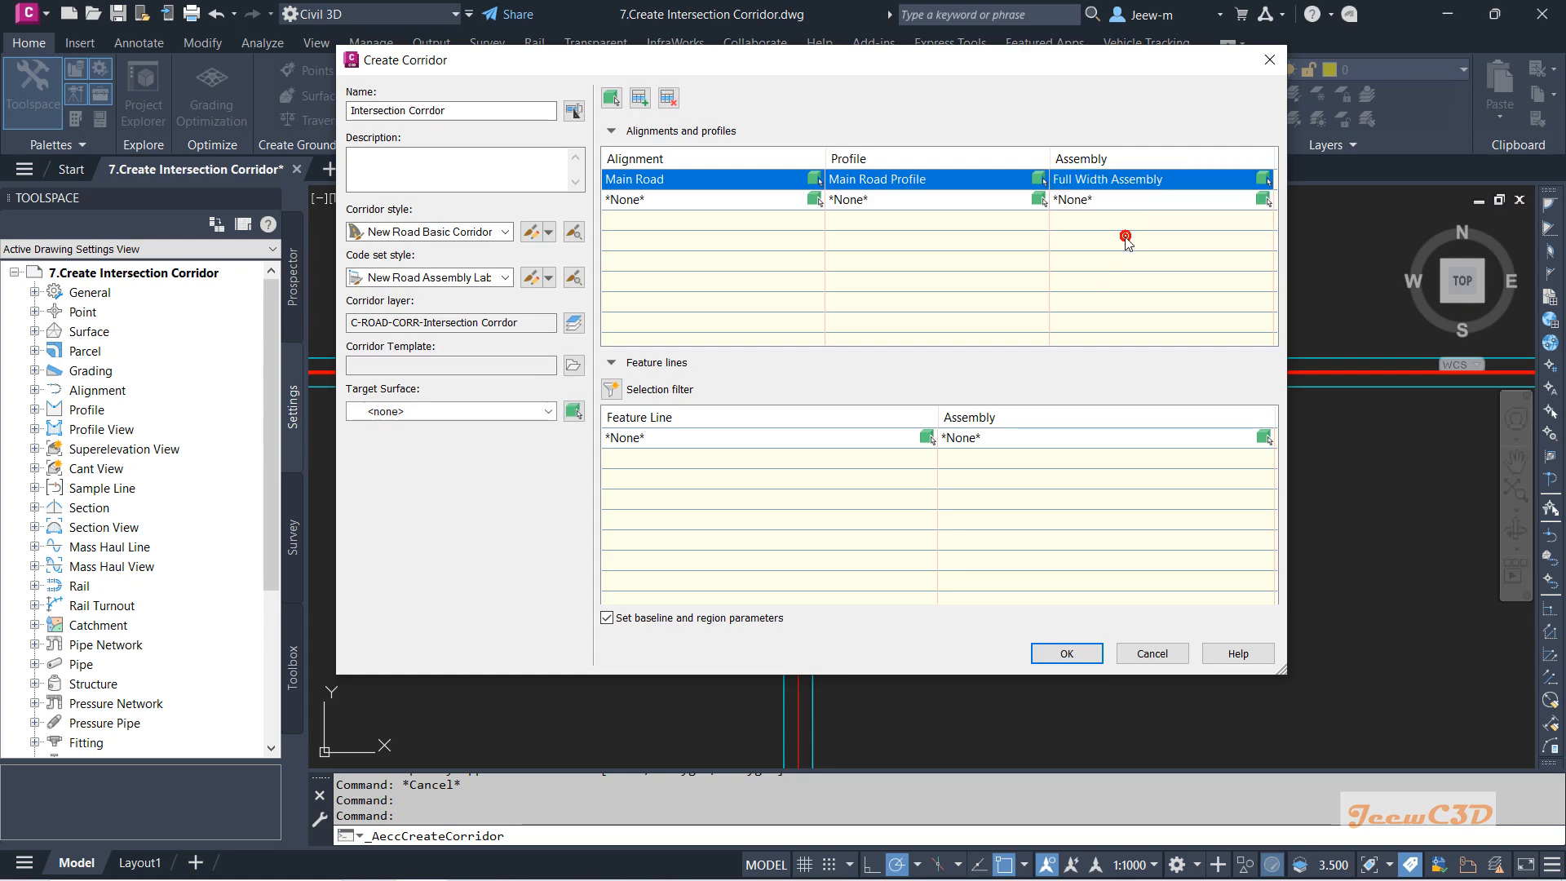
pyautogui.click(408, 412)
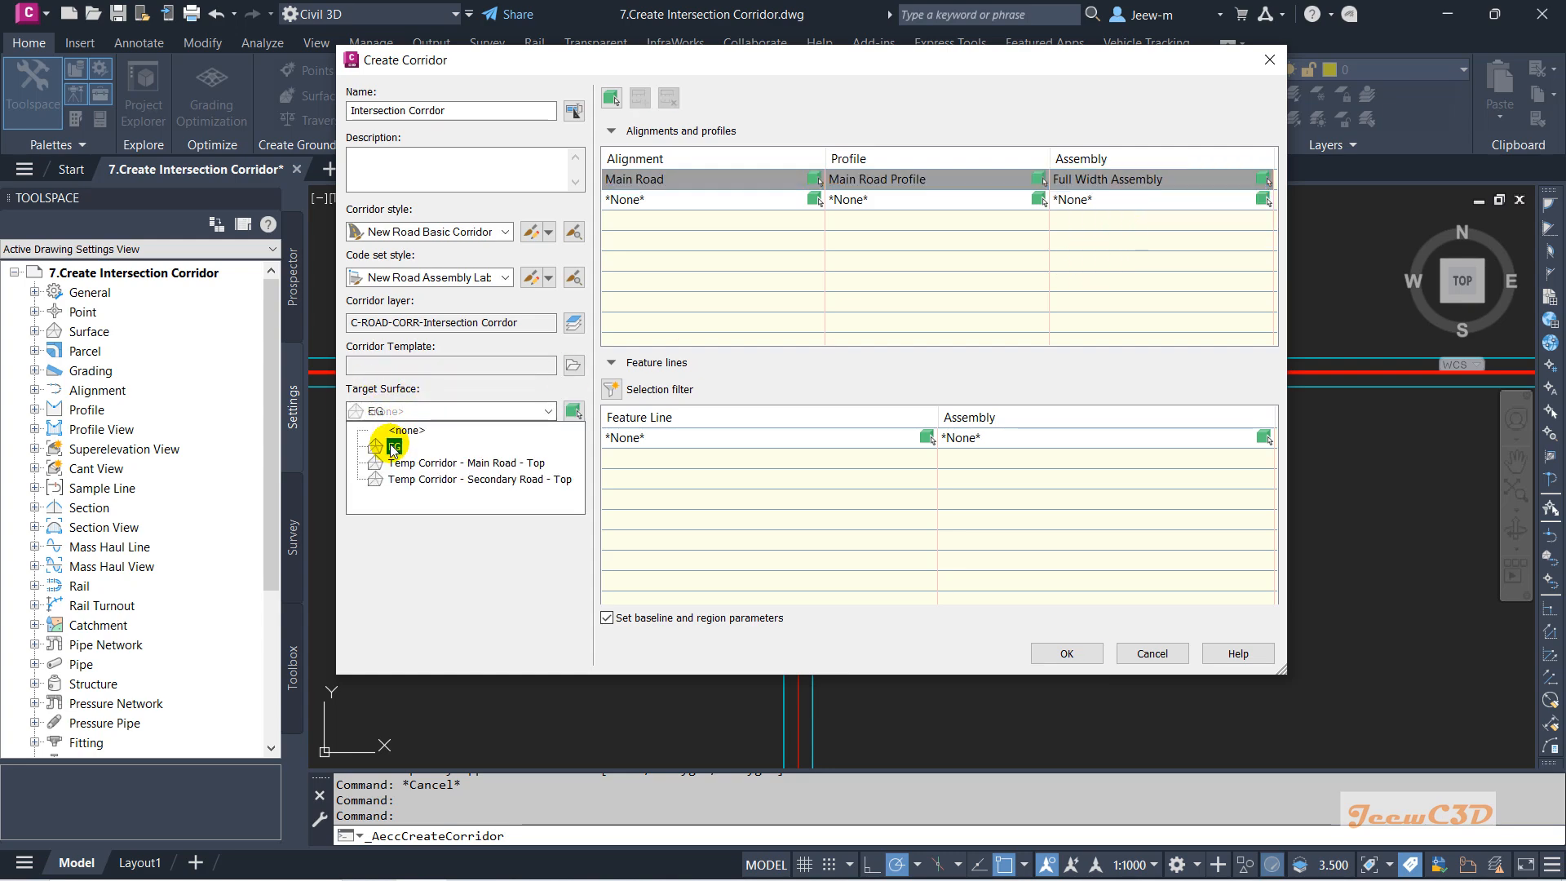
pyautogui.click(394, 447)
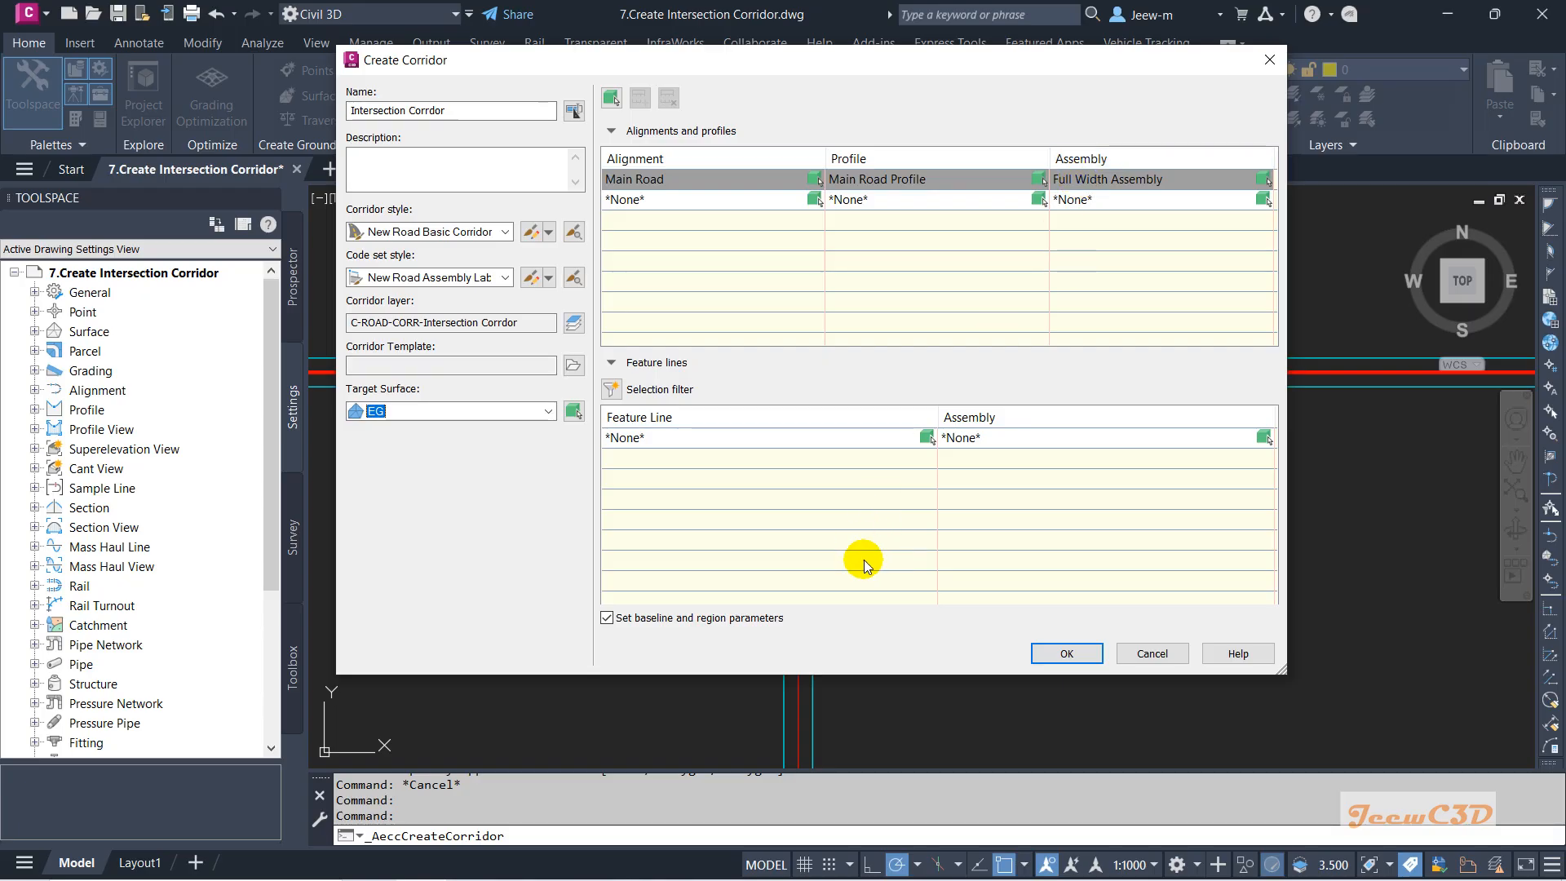
pyautogui.click(1060, 652)
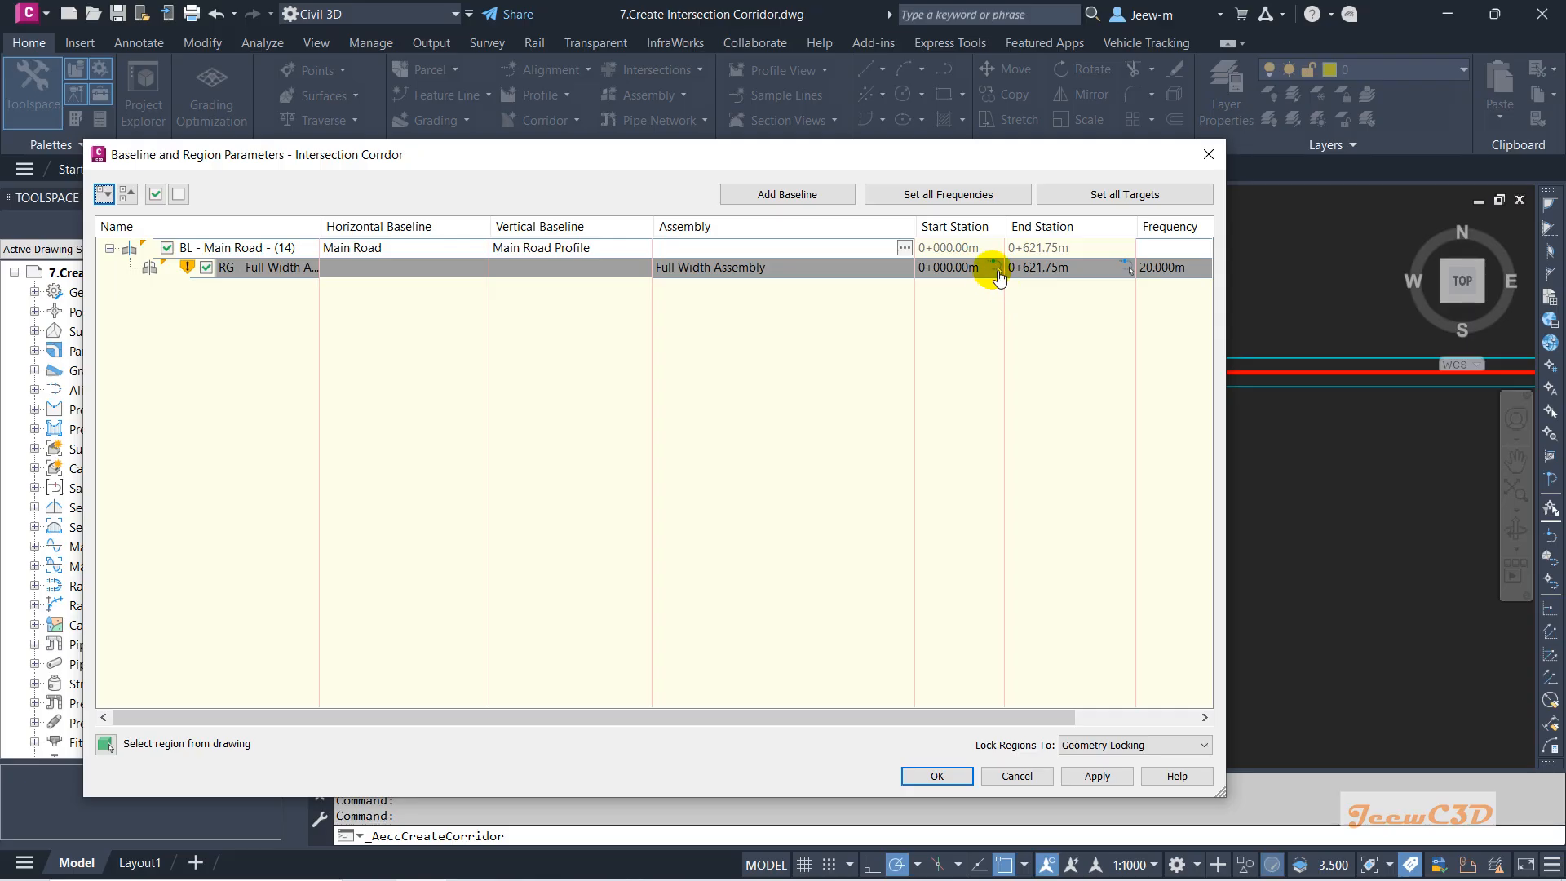
# Pick the region's start and end stations in the drawing: 0+182.81m to 0+288.48m.
pyautogui.click(997, 270)
pyautogui.scroll(4, 610, 396)
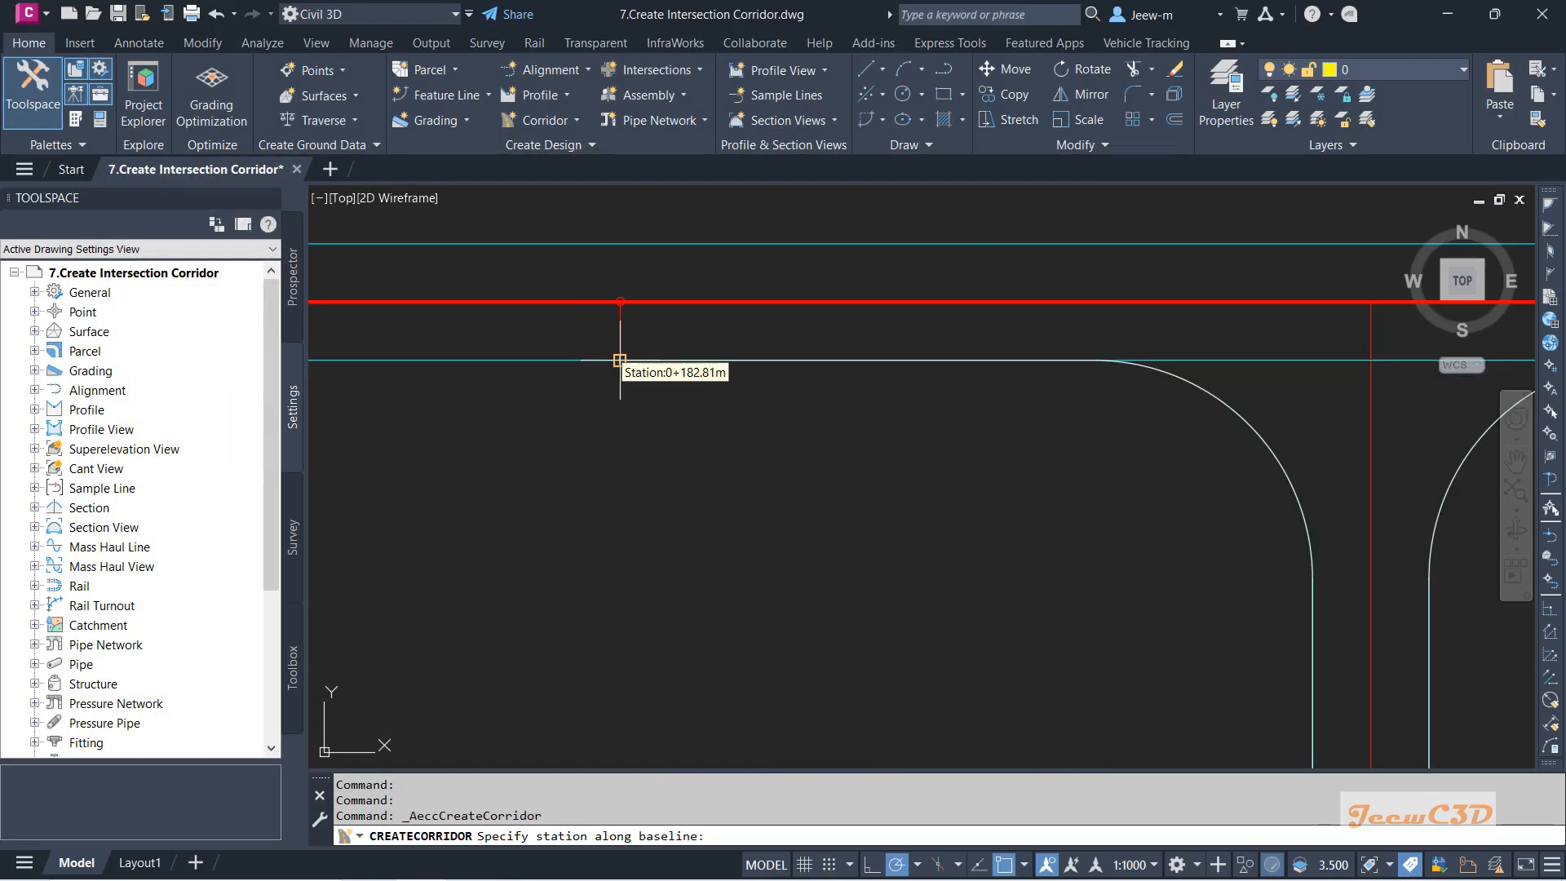
pyautogui.click(620, 360)
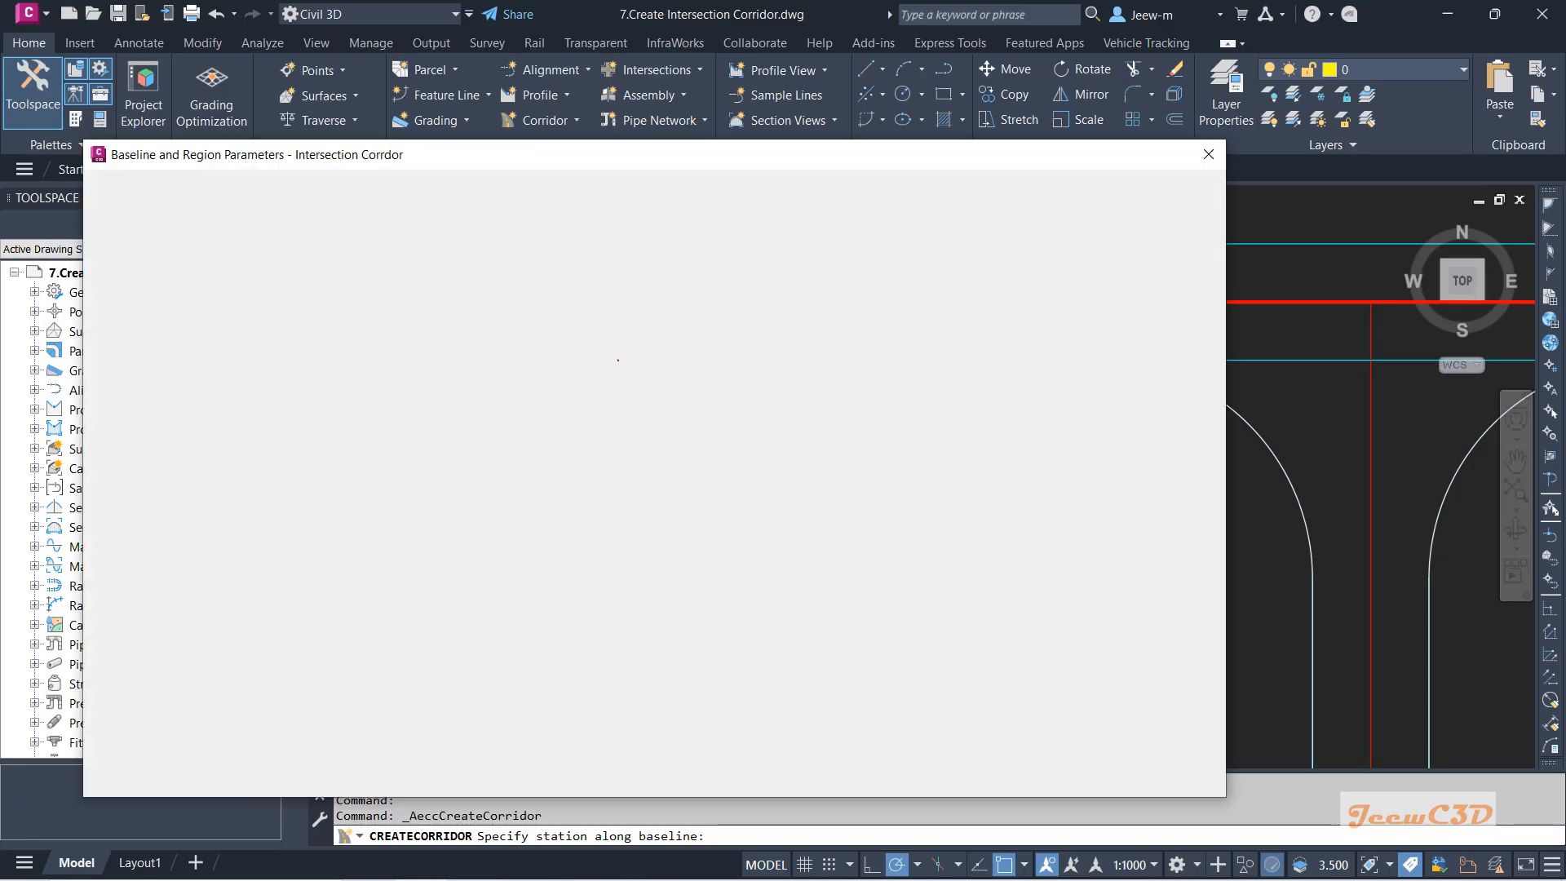
pyautogui.click(1132, 271)
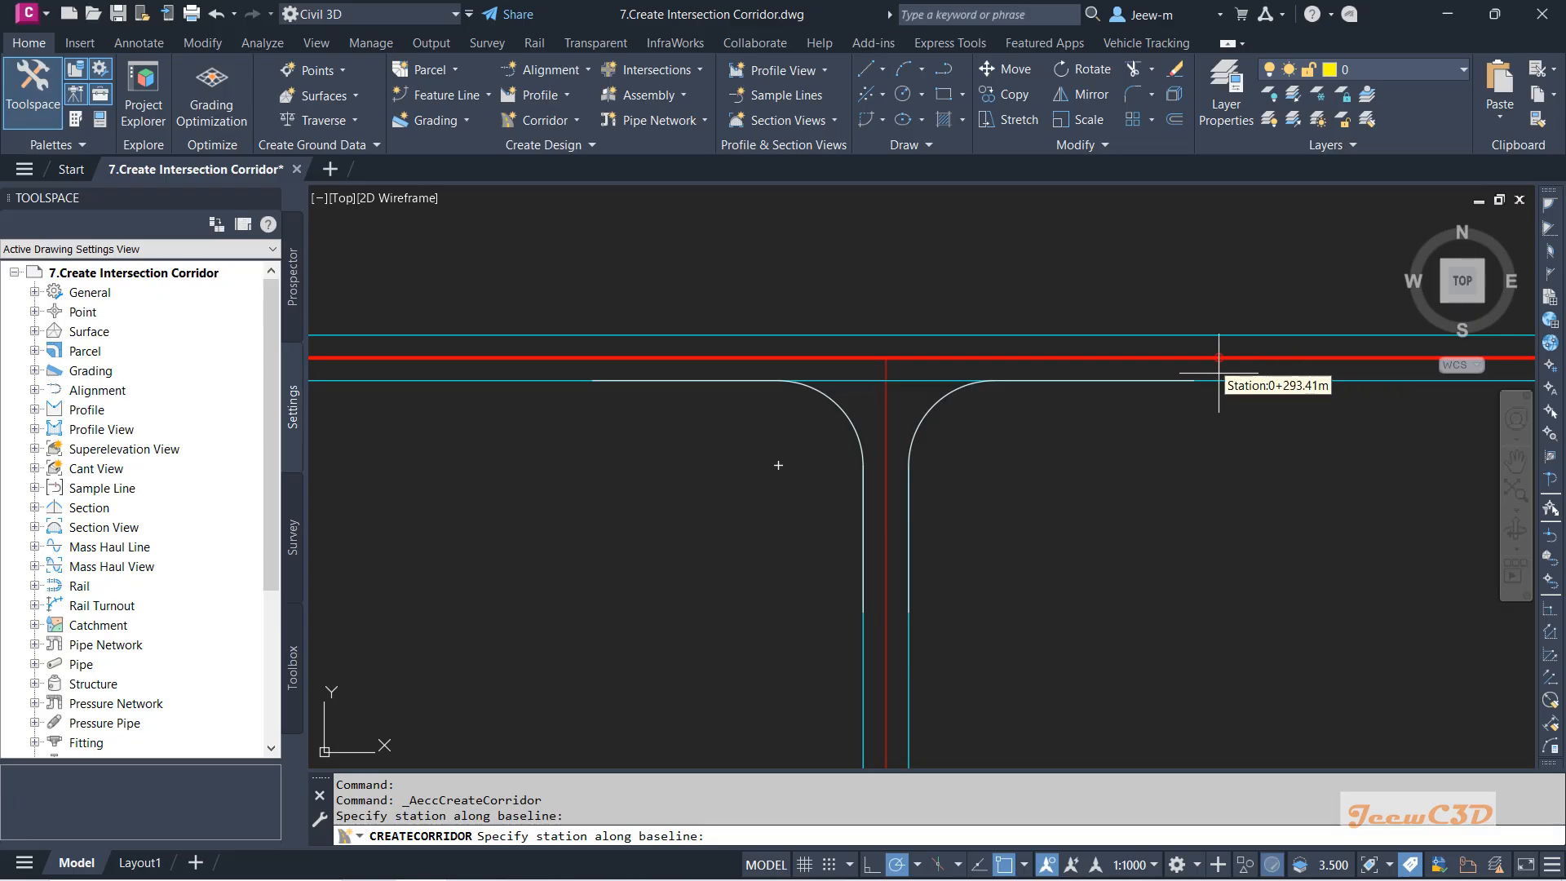
pyautogui.click(1254, 392)
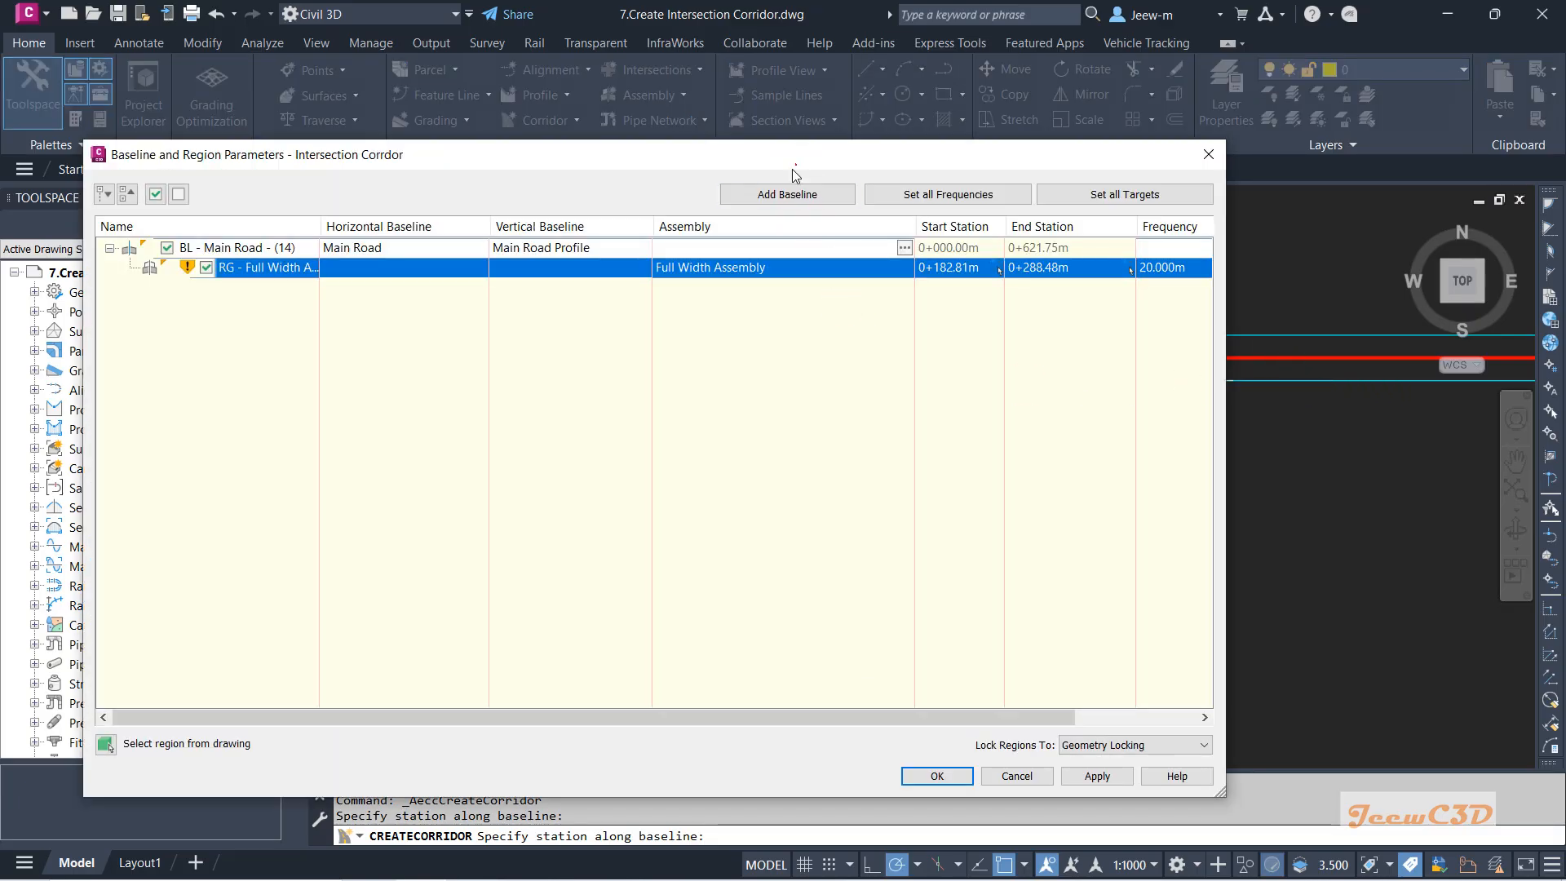
# Reposition the region parameters dialog and select the Full Width Assembly region.
pyautogui.moveTo(801, 169)
pyautogui.mouseDown()
pyautogui.moveTo(556, 355)
pyautogui.moveTo(746, 463)
pyautogui.moveTo(885, 487)
pyautogui.mouseUp()
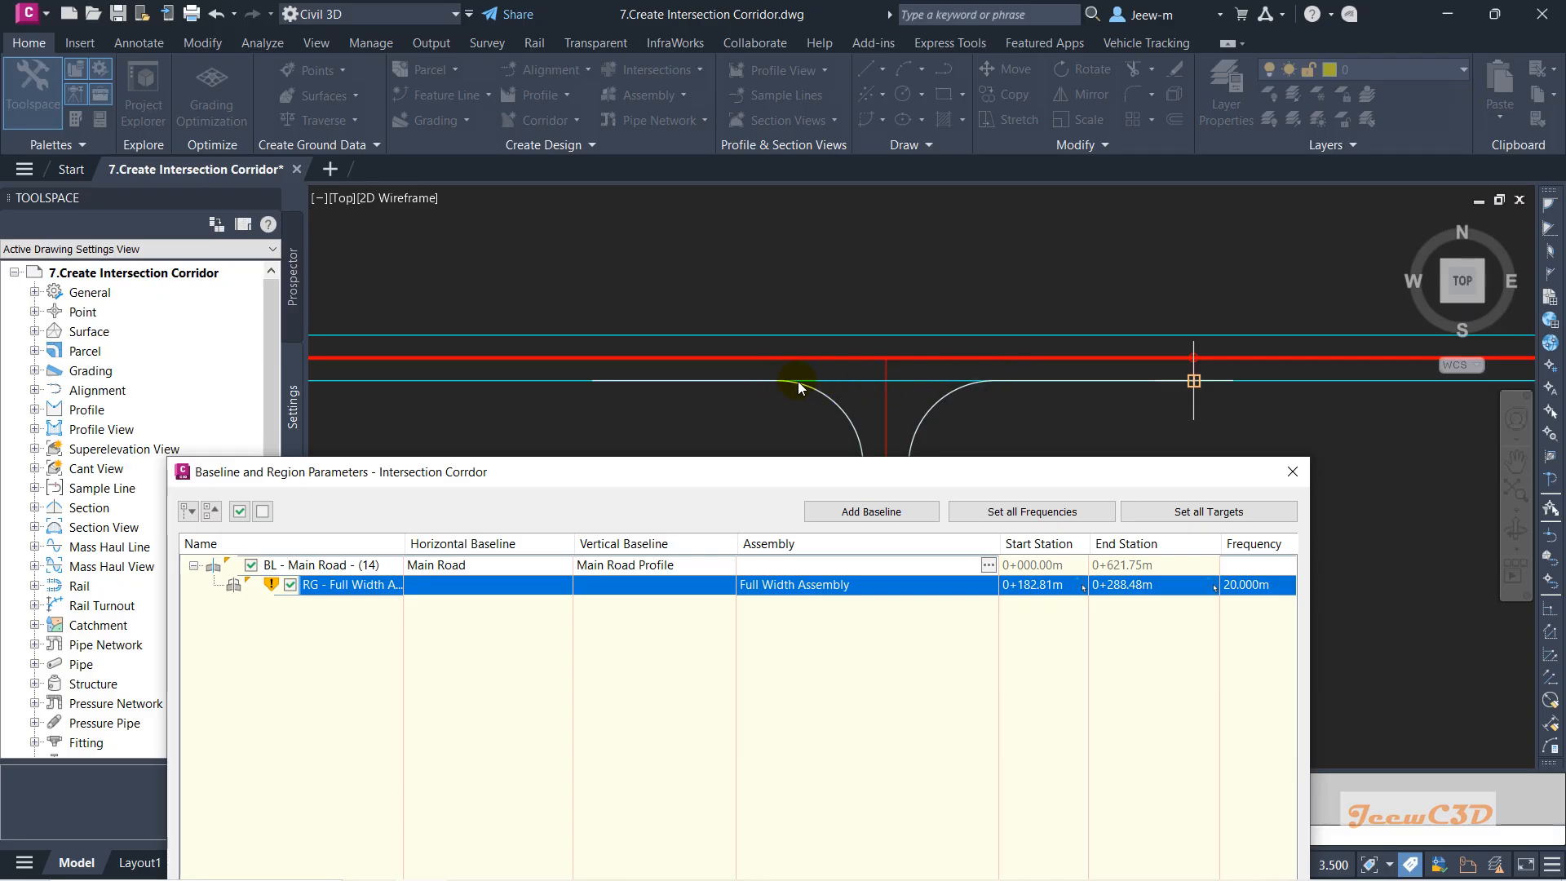
pyautogui.moveTo(808, 475); pyautogui.dragTo(800, 416)
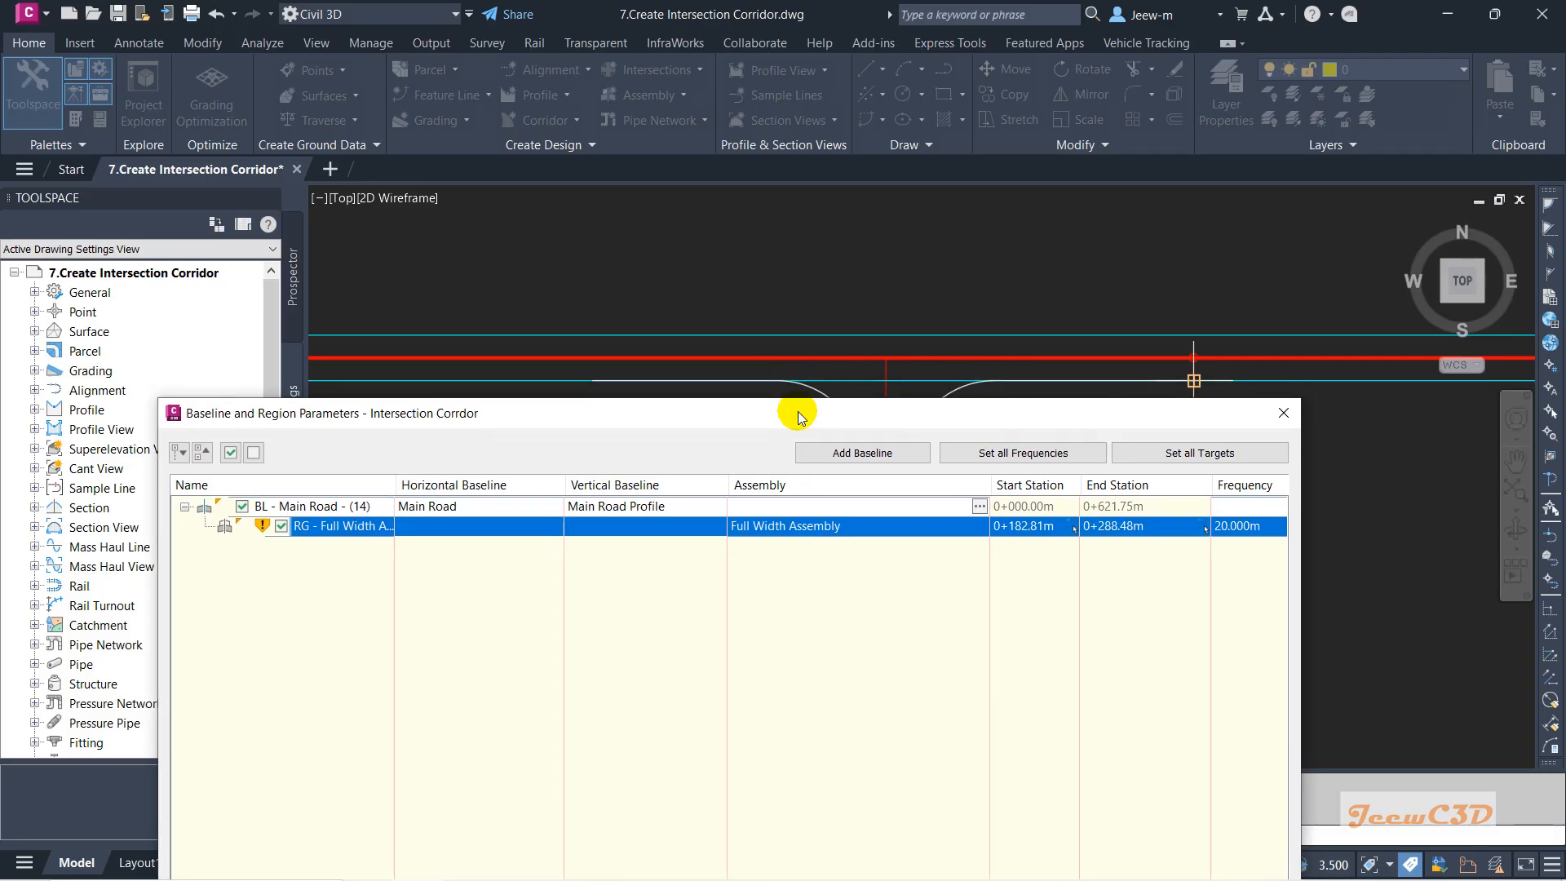
pyautogui.click(640, 532)
# Split the Full Width Assembly region at stations 0+215.41m and 0+253.41m.
pyautogui.rightClick(640, 532)
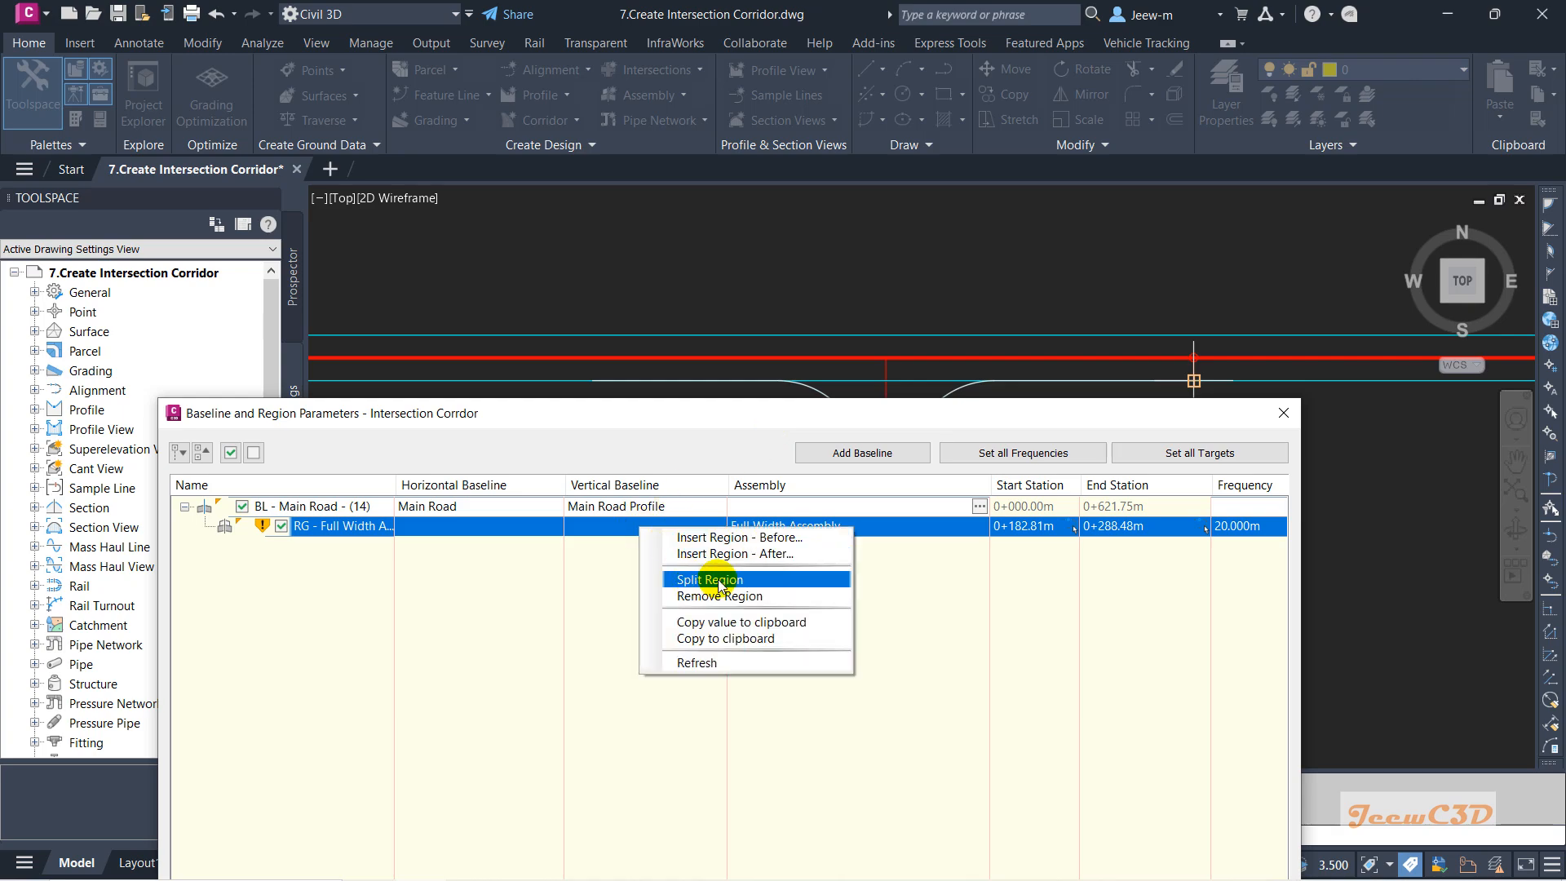
pyautogui.click(721, 585)
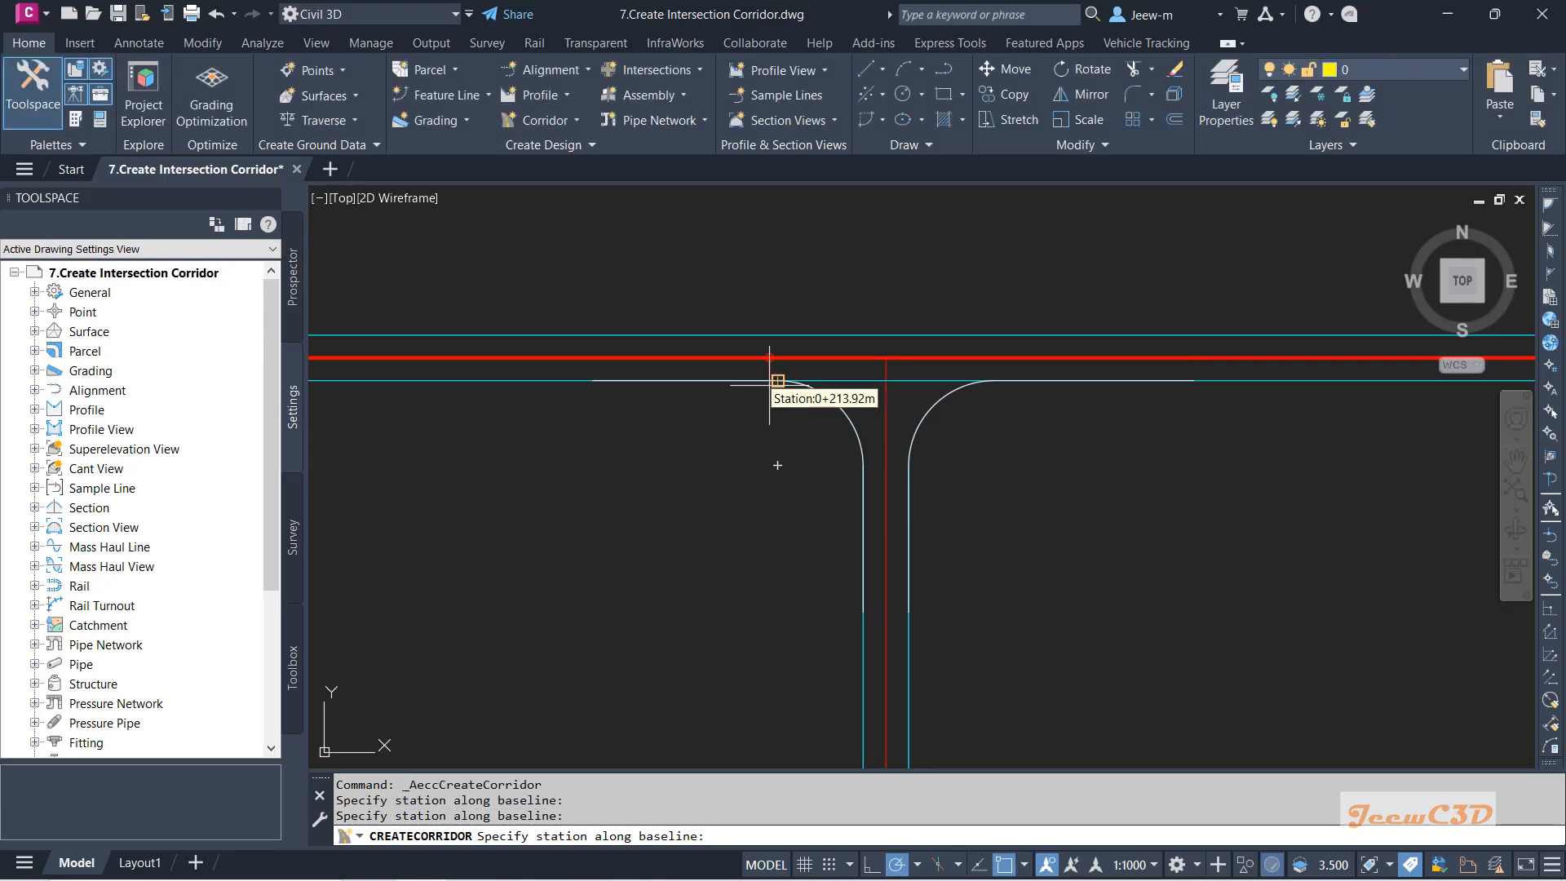
pyautogui.click(778, 381)
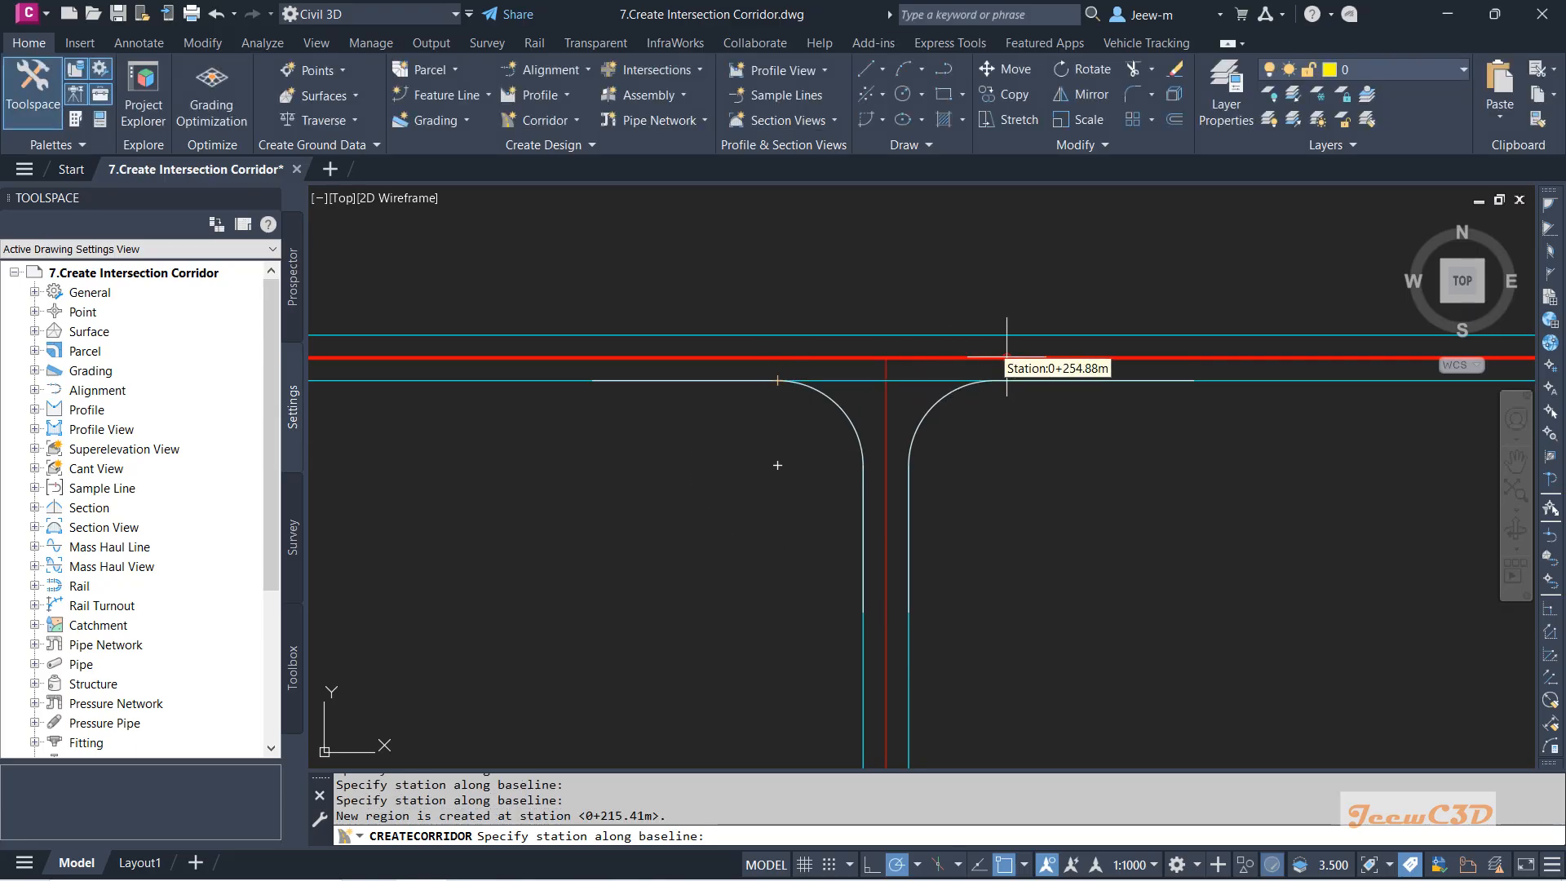
pyautogui.scroll(4, 991, 457)
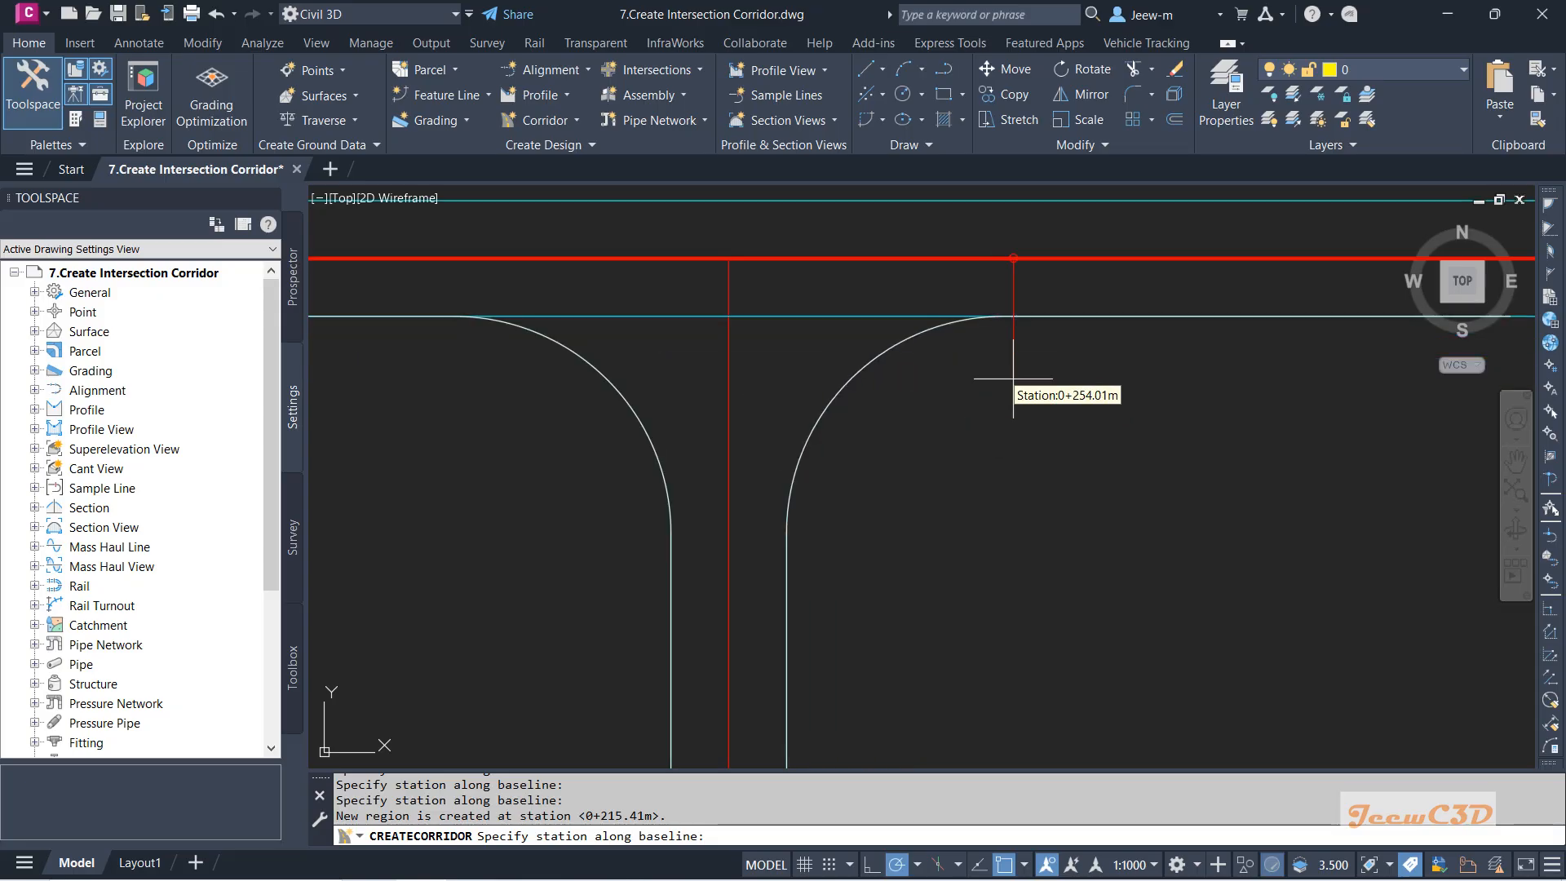
pyautogui.click(1003, 315)
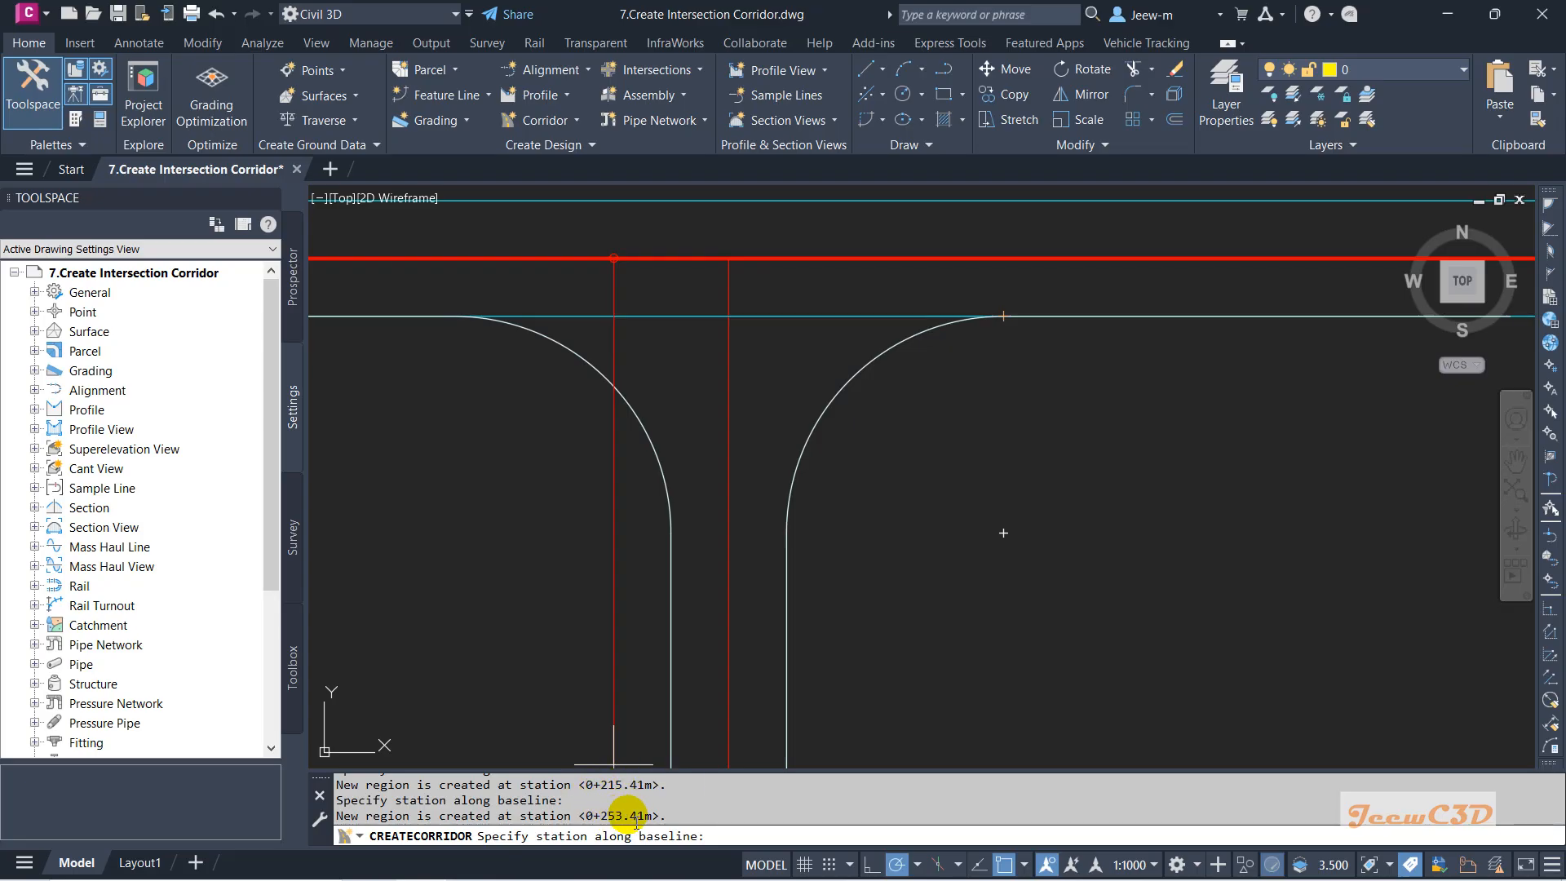
pyautogui.scroll(-2, 942, 453)
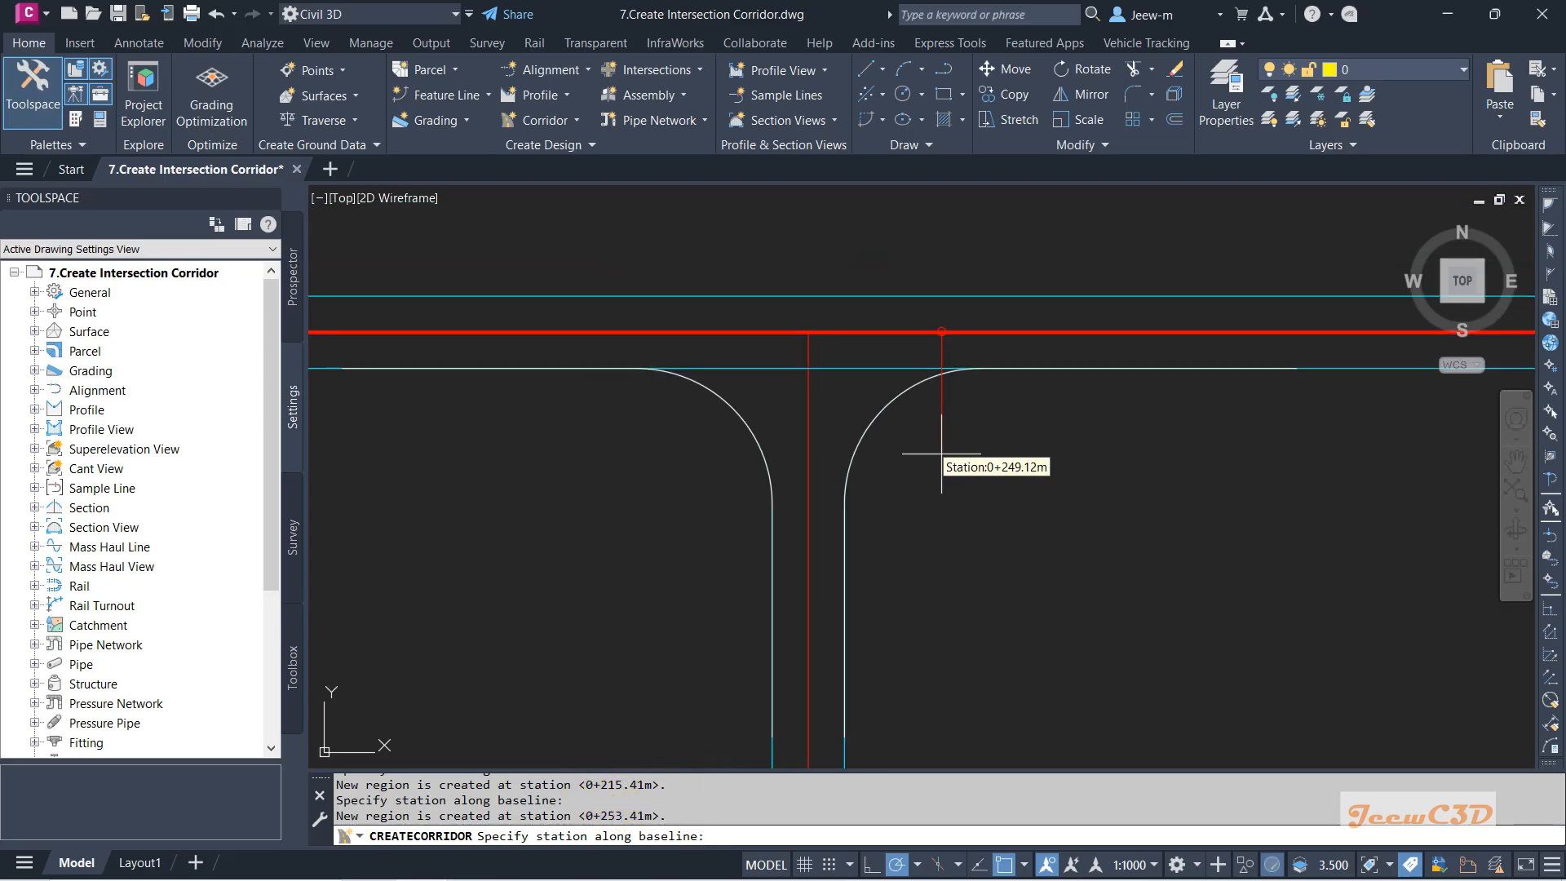
pyautogui.scroll(-2, 942, 454)
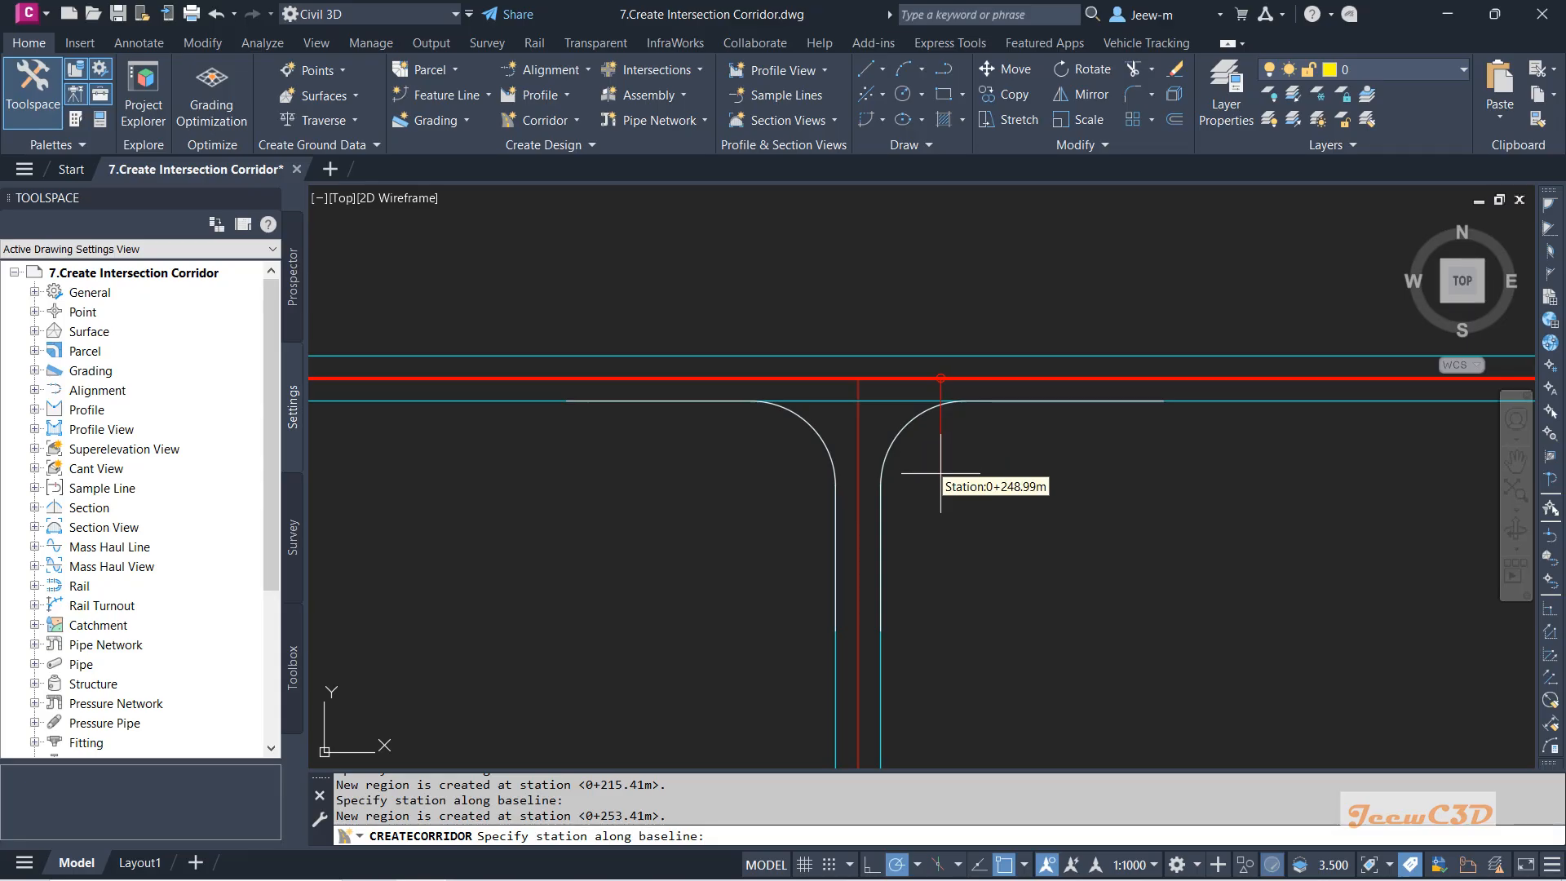
pyautogui.scroll(4, 804, 440)
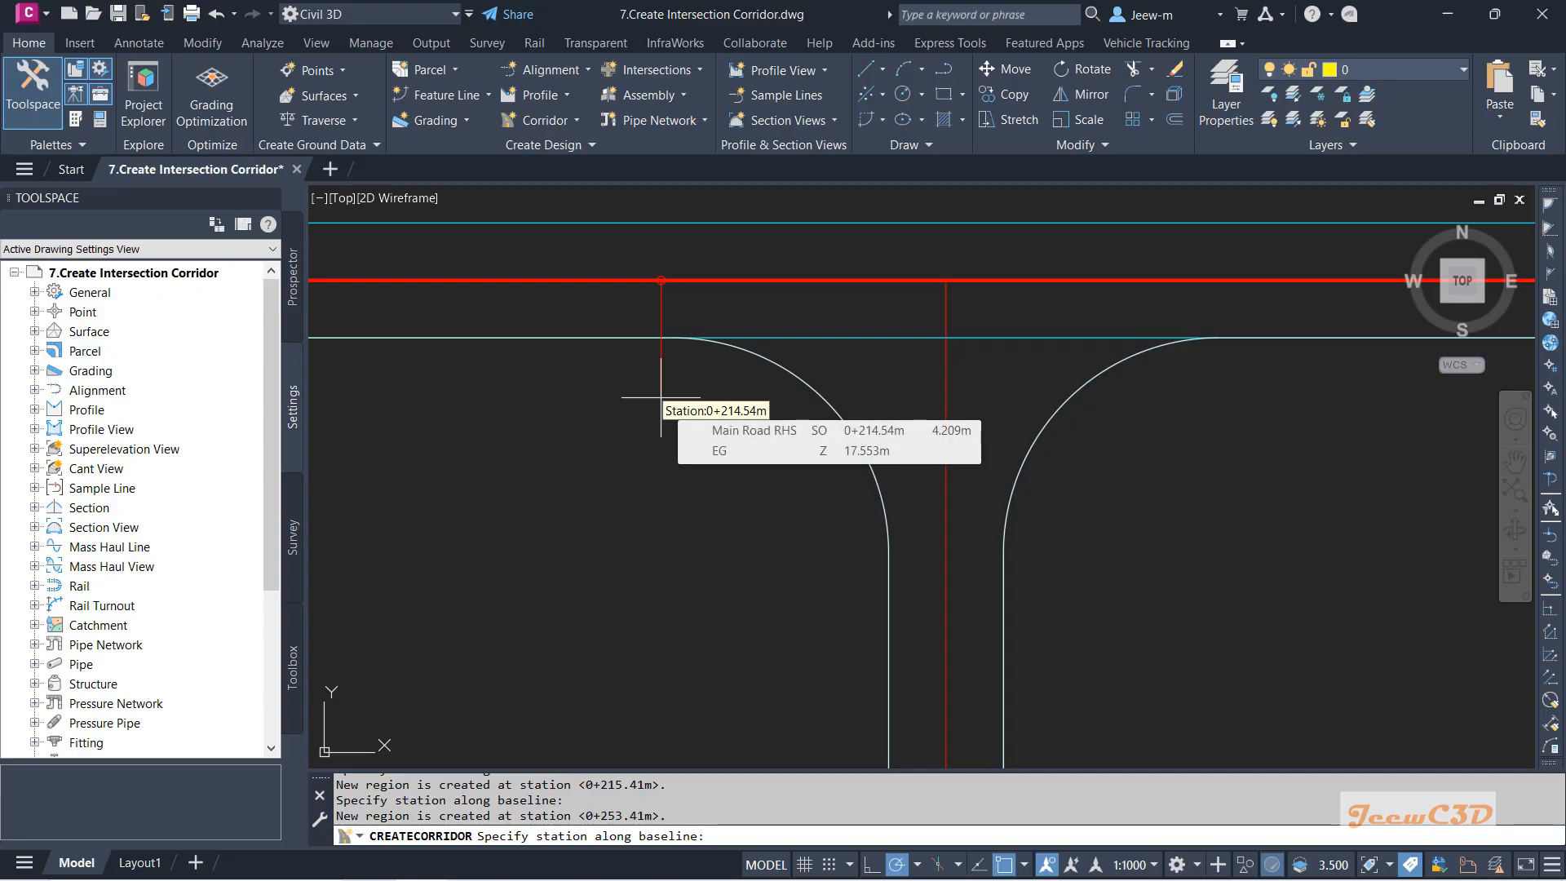
pyautogui.scroll(-4, 660, 393)
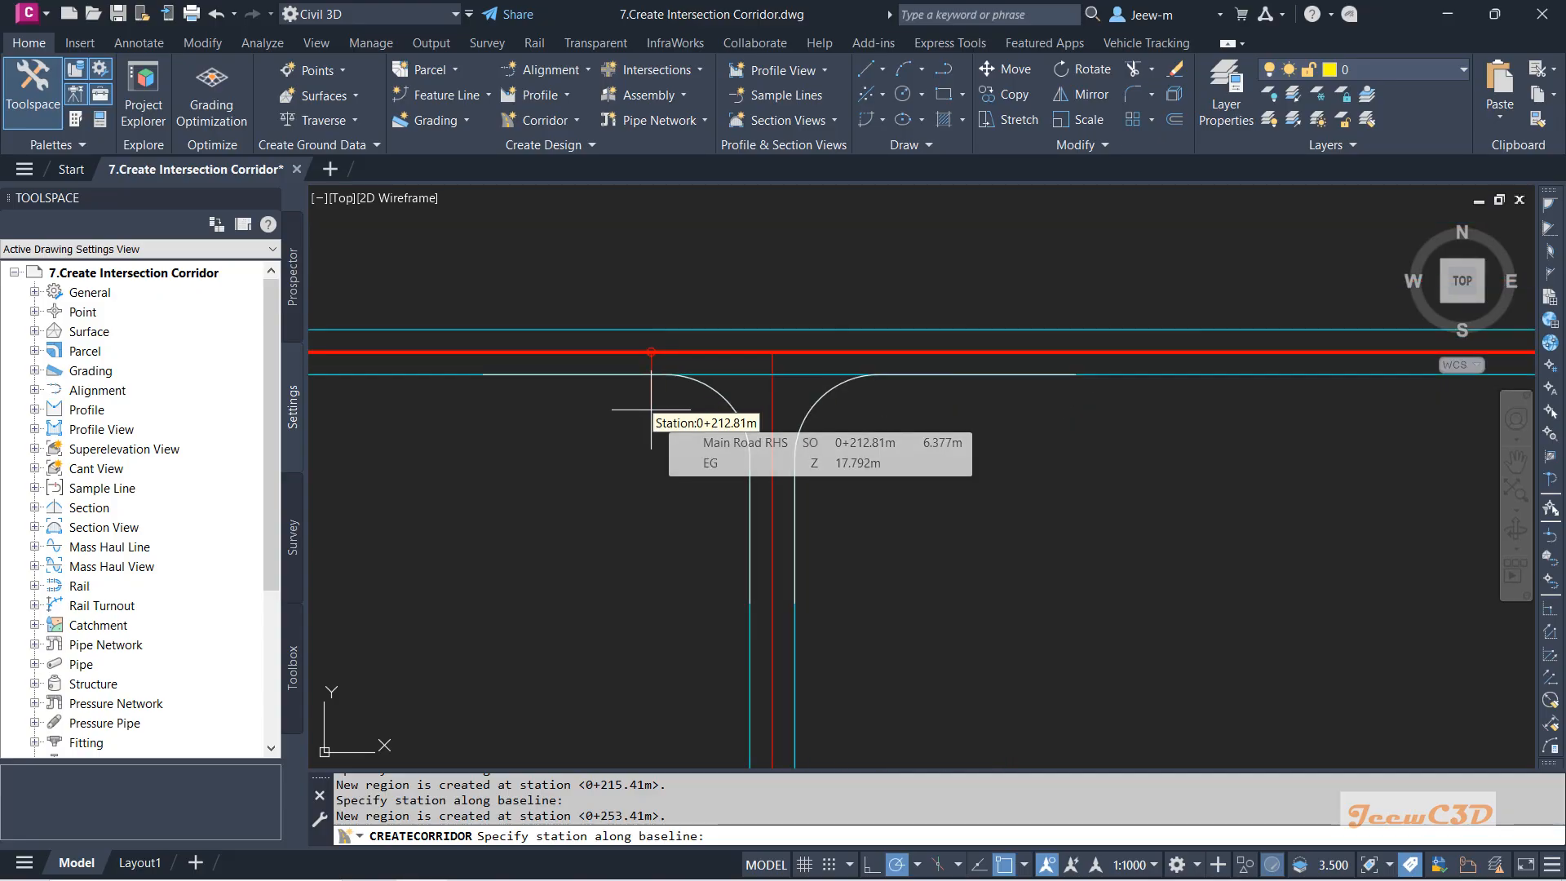
pyautogui.press('Return')
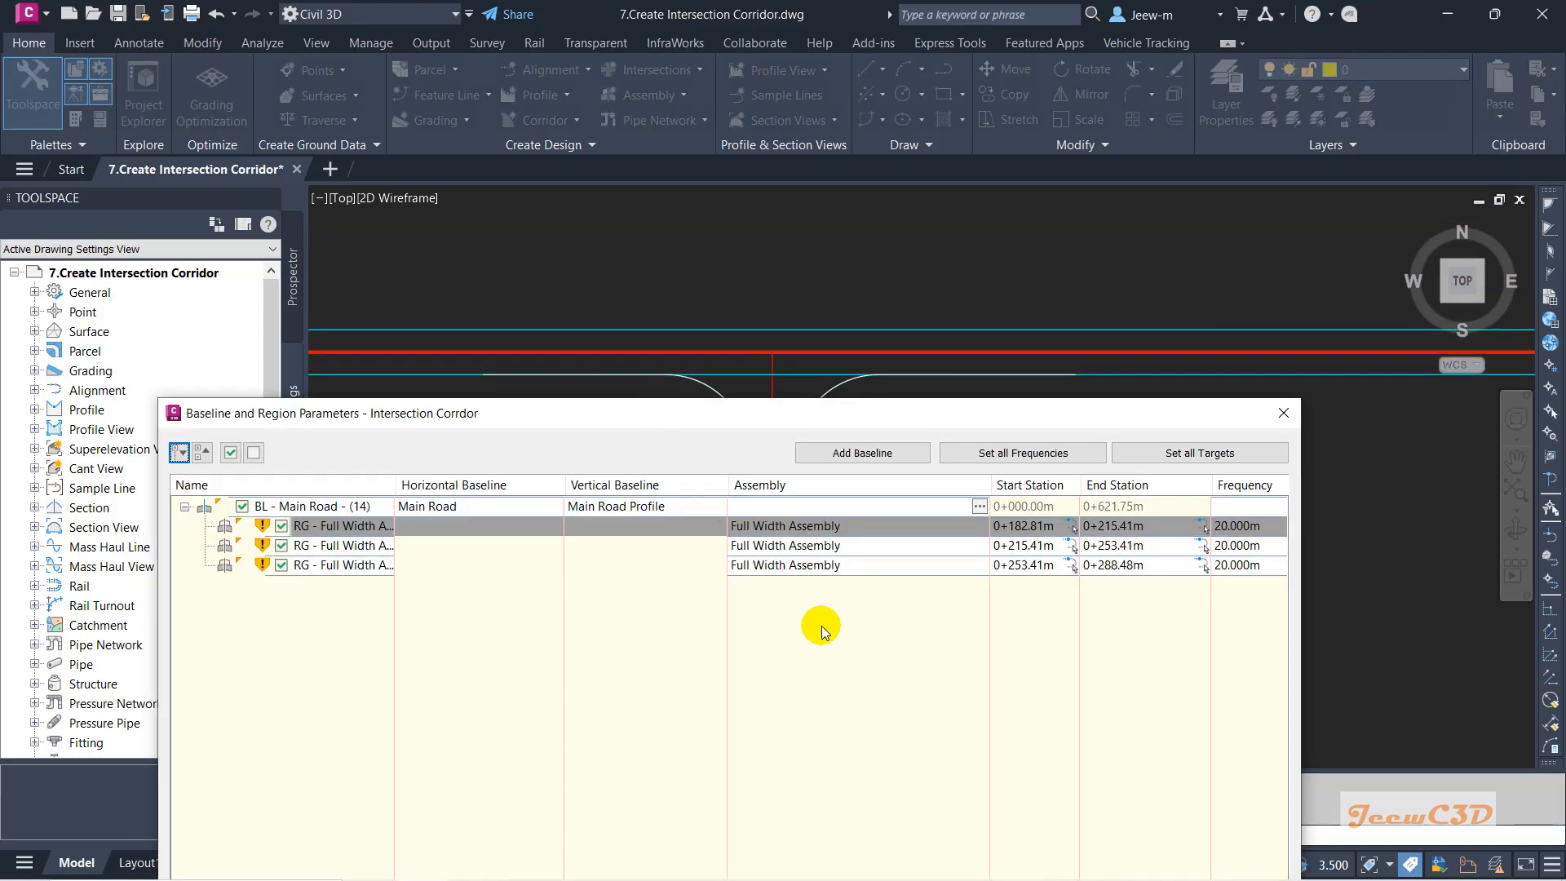
pyautogui.click(665, 545)
# Switch the 0+215.41m–0+253.41m region's assembly to Mid Block Assembly.
pyautogui.moveTo(744, 413); pyautogui.dragTo(746, 269)
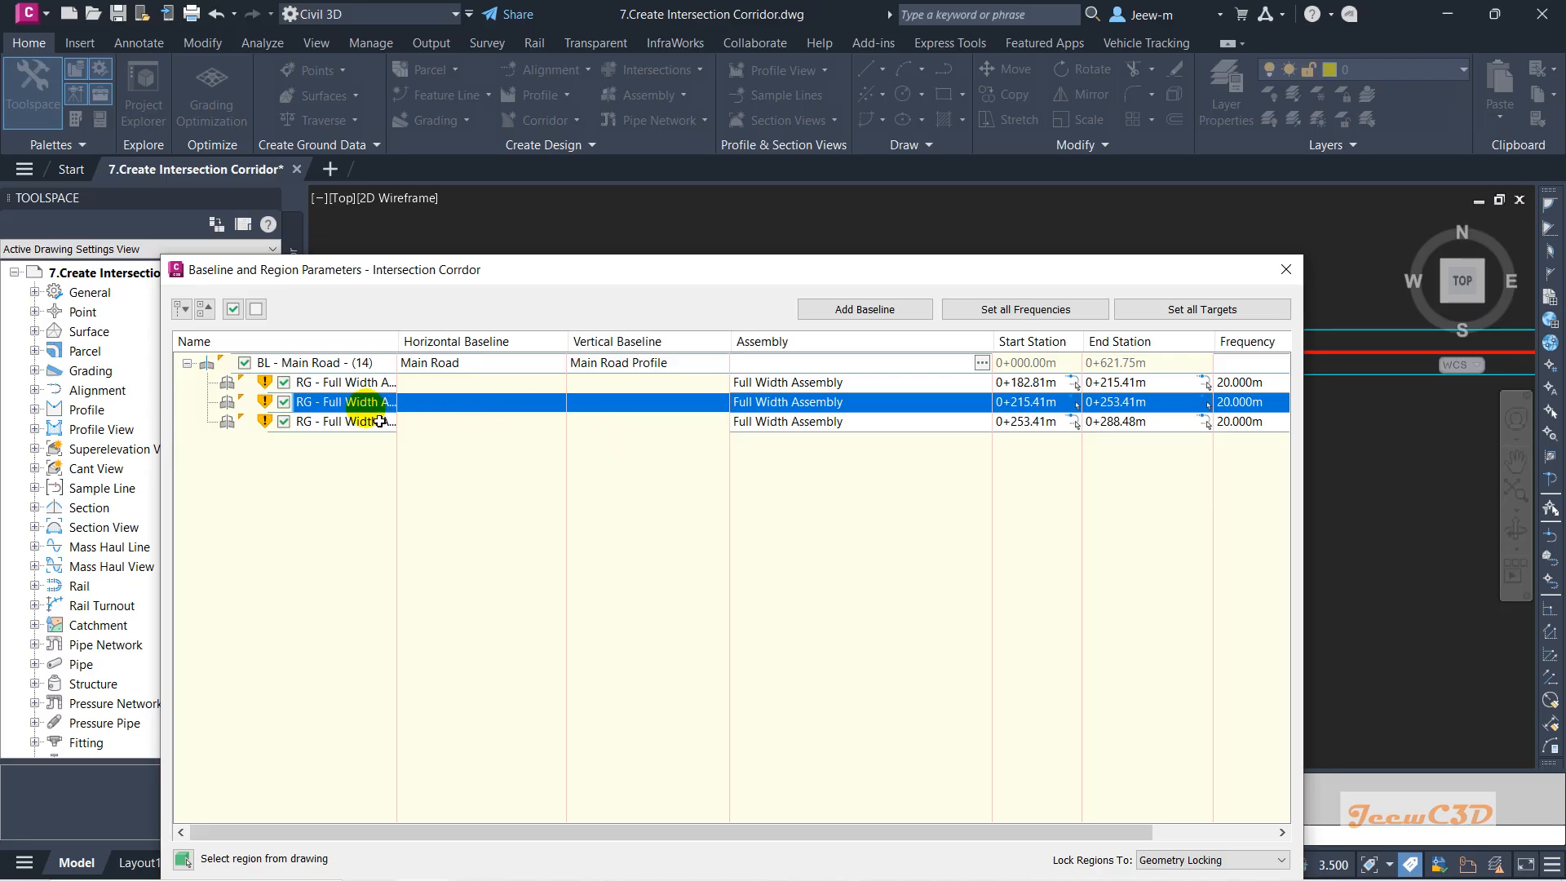
pyautogui.moveTo(775, 402); pyautogui.dragTo(816, 413)
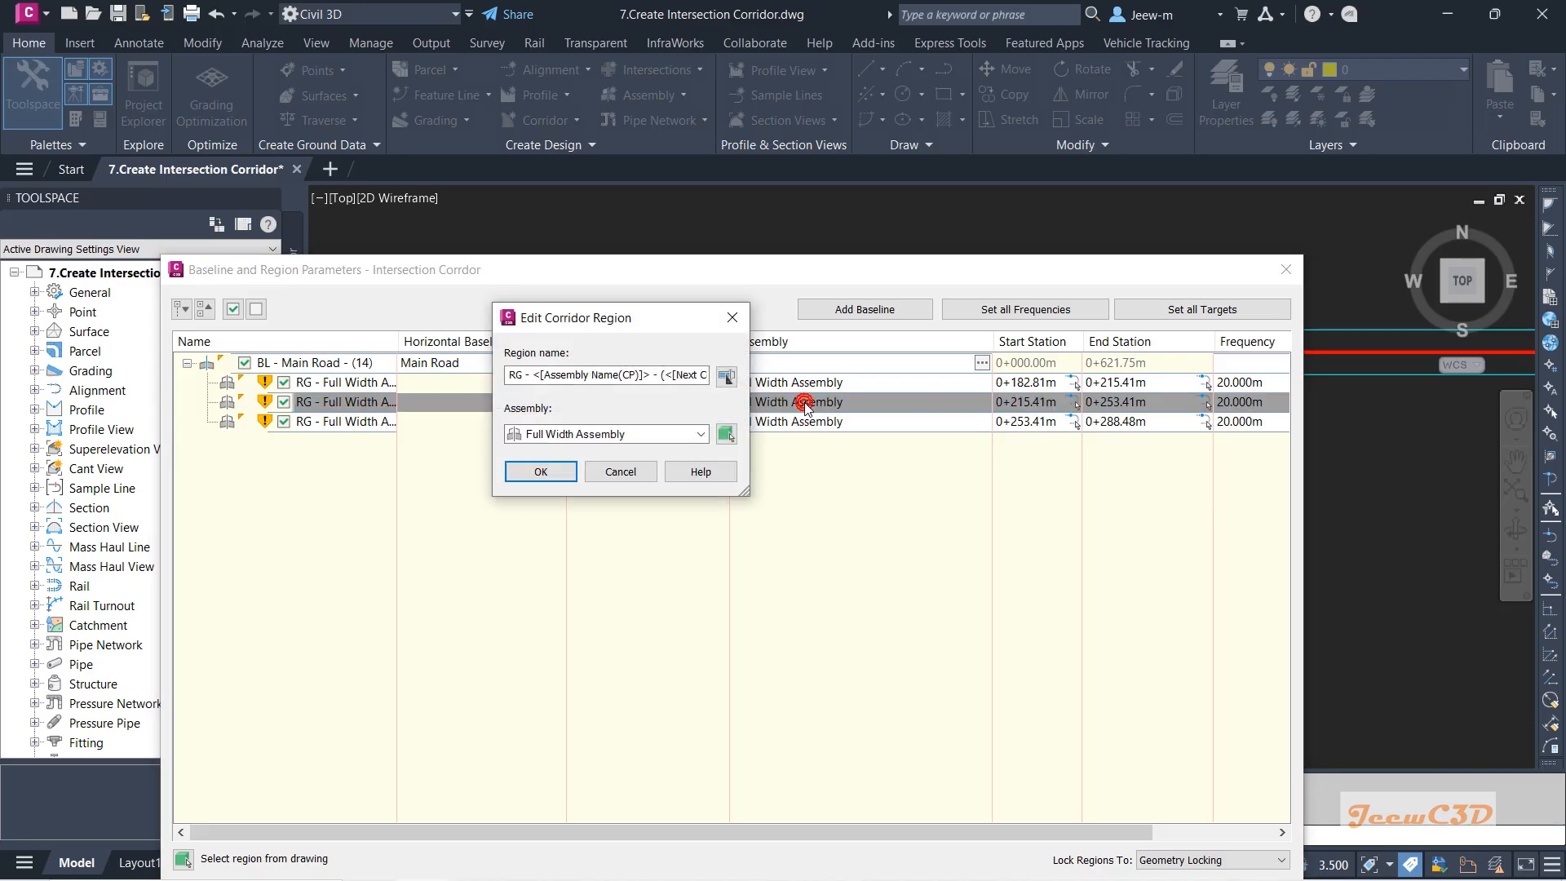
pyautogui.click(617, 434)
pyautogui.click(592, 485)
pyautogui.click(547, 468)
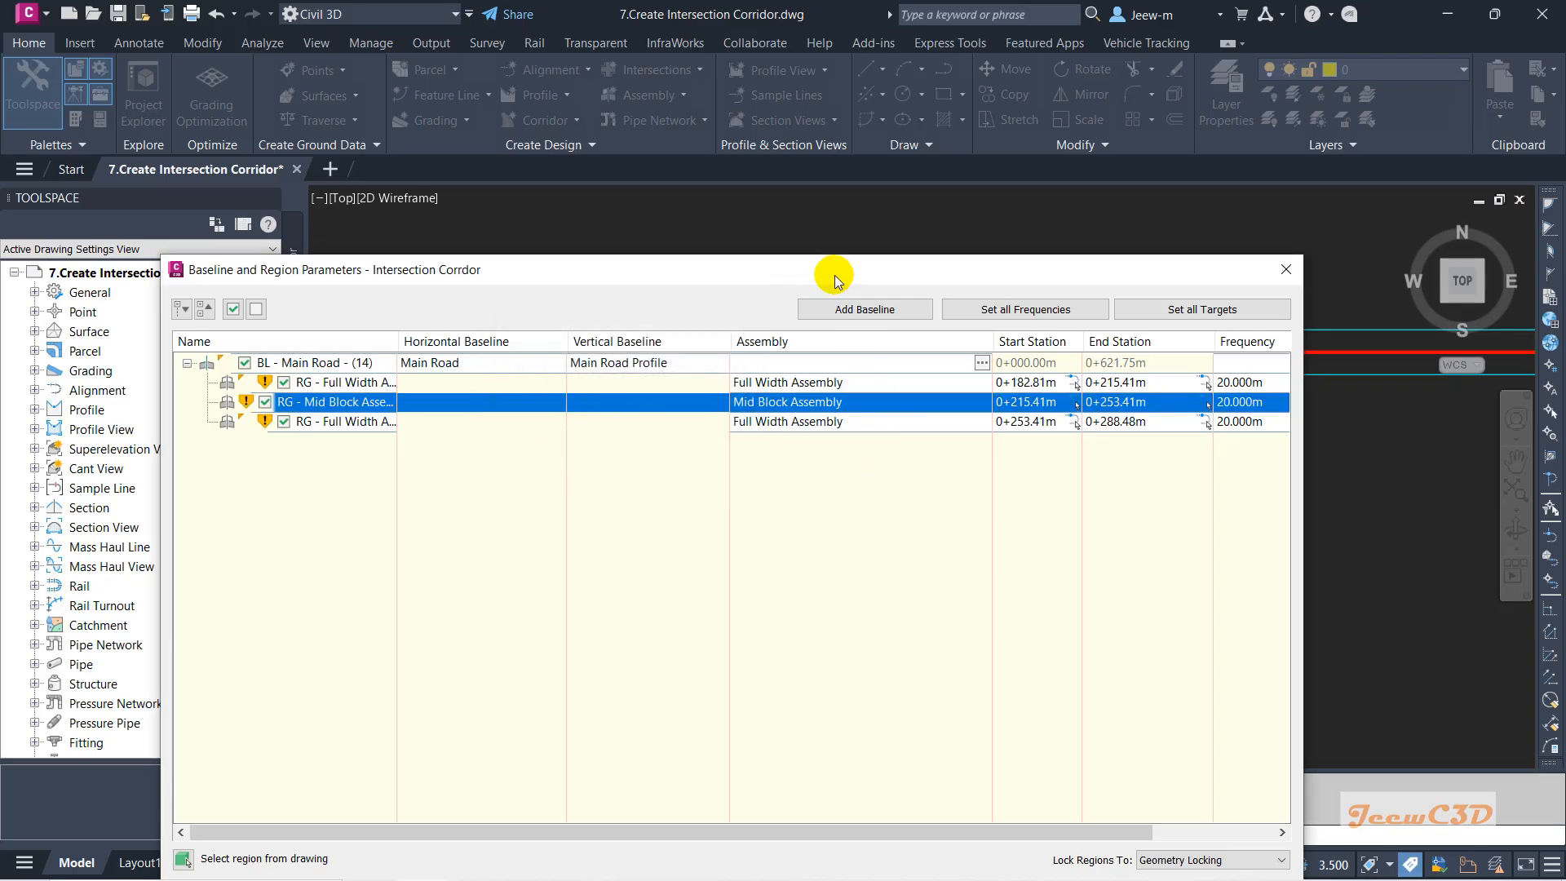
pyautogui.moveTo(833, 270); pyautogui.dragTo(752, 196)
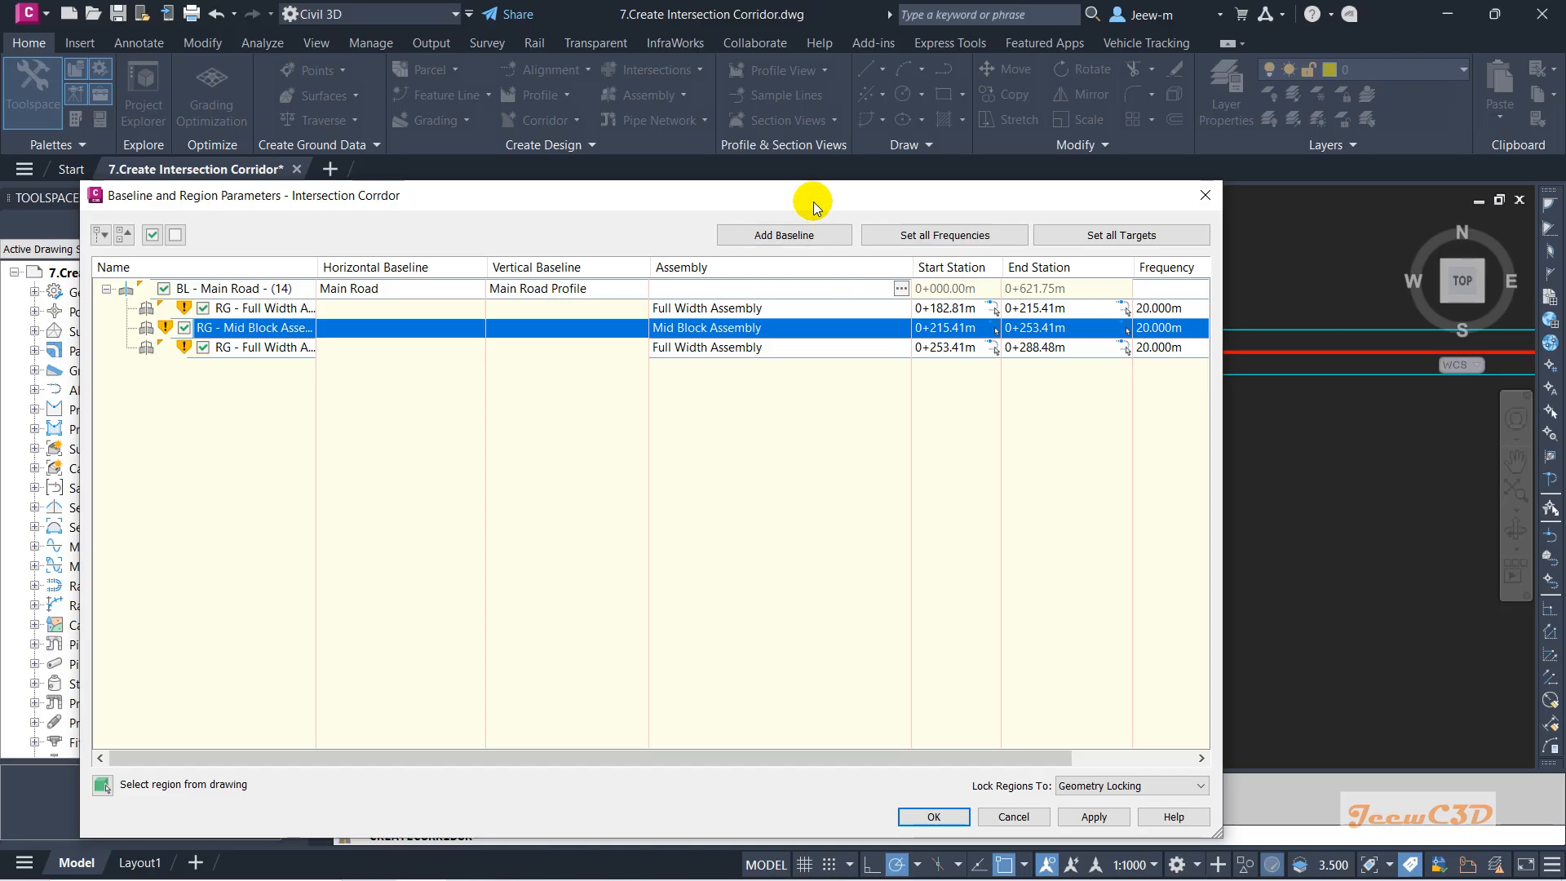
pyautogui.moveTo(811, 198)
pyautogui.mouseDown()
pyautogui.moveTo(1004, 369)
pyautogui.moveTo(983, 662)
pyautogui.mouseUp()
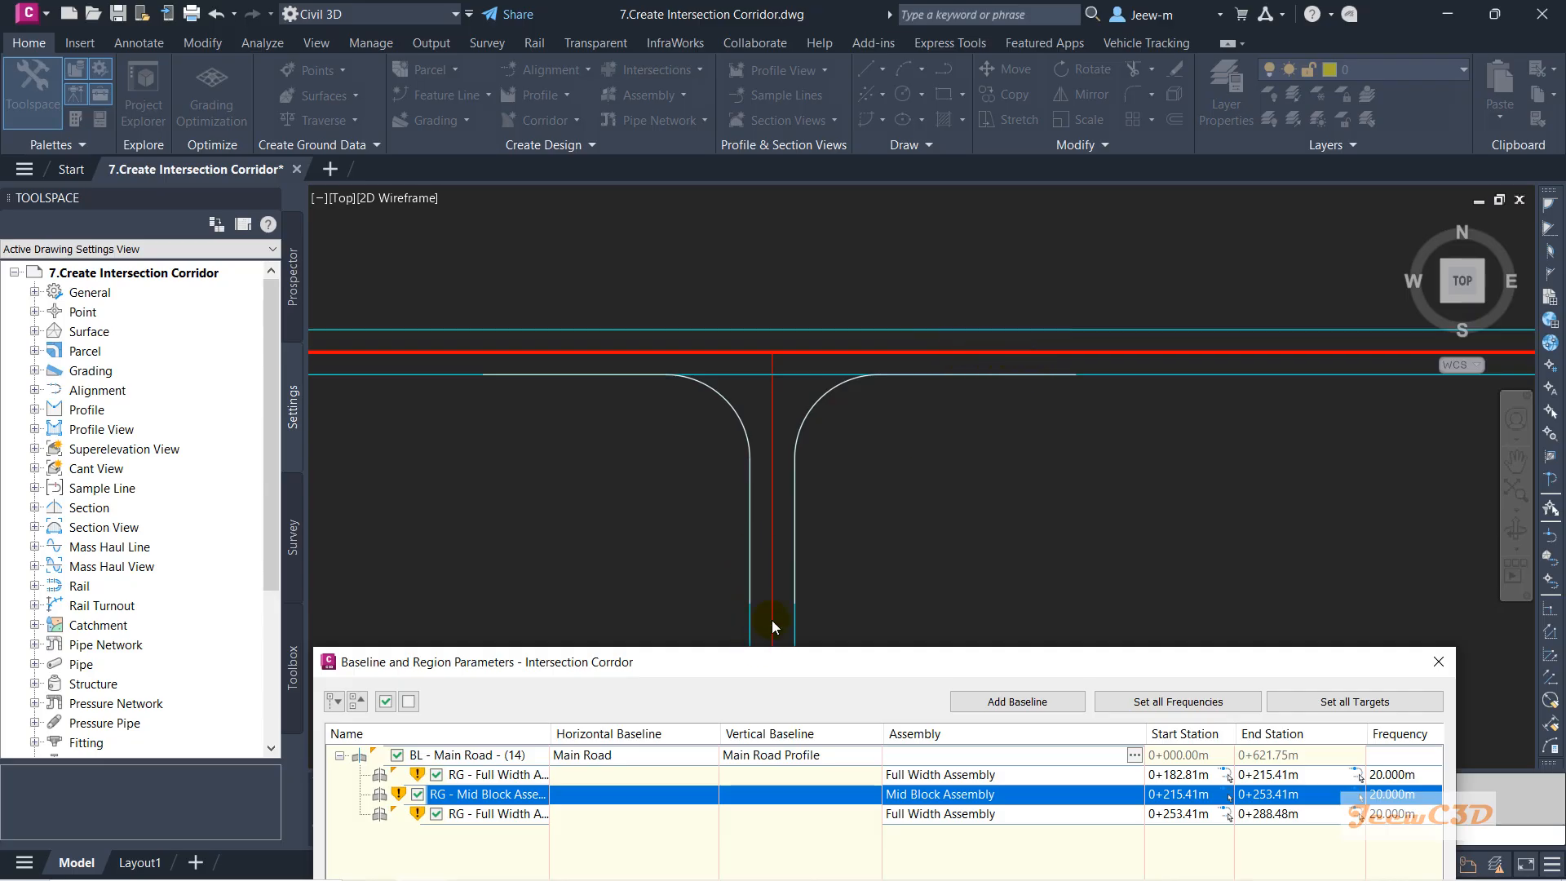
pyautogui.moveTo(853, 664); pyautogui.dragTo(1009, 171)
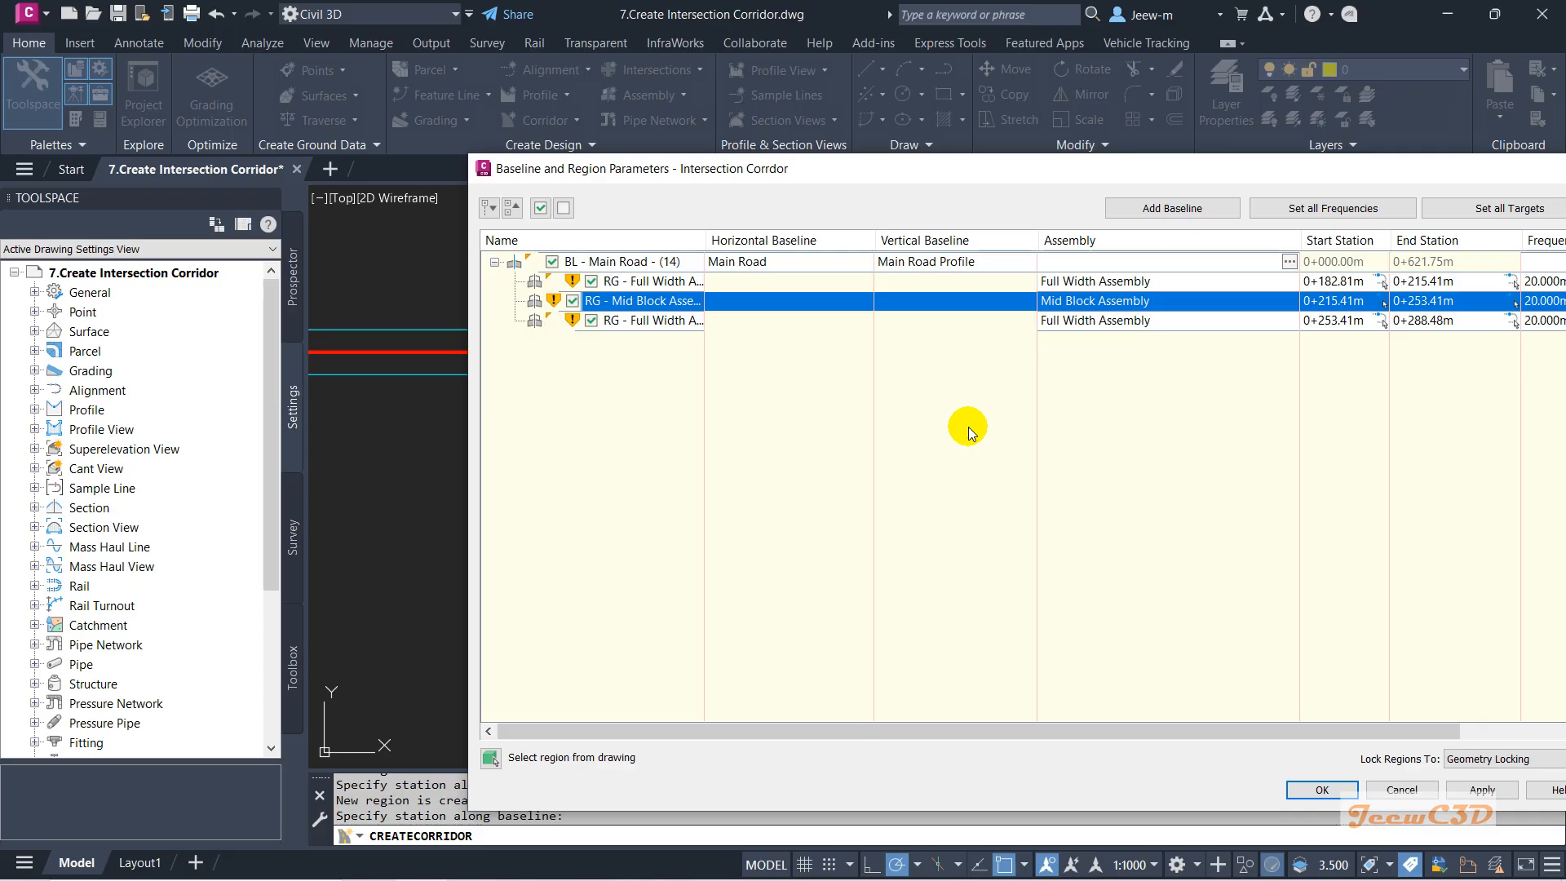
# Add a new corridor baseline on the Secondary Road alignment.
pyautogui.click(1153, 210)
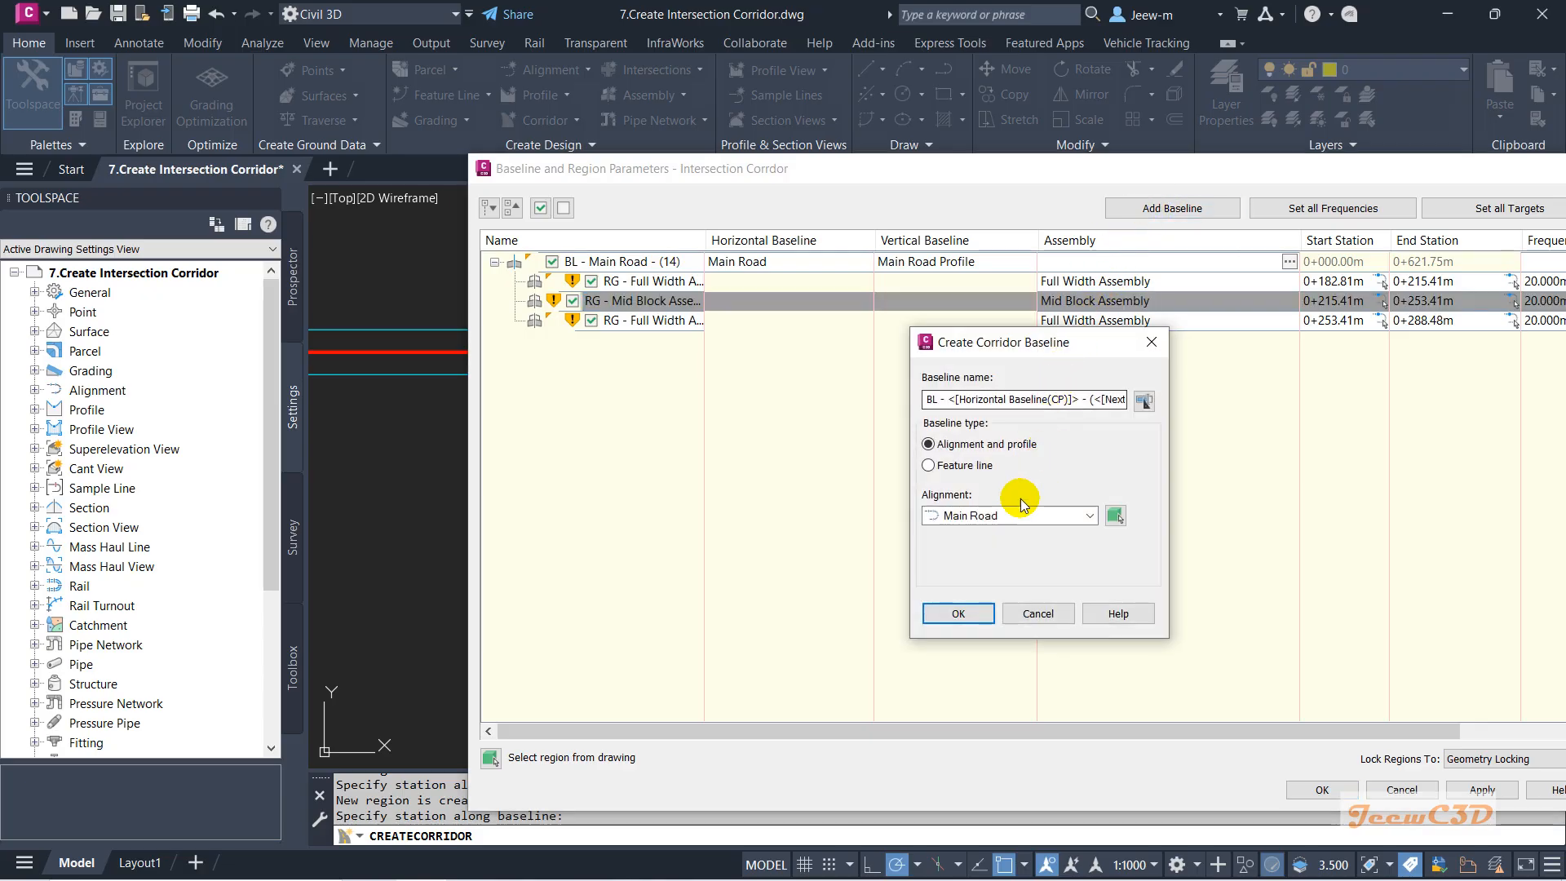
pyautogui.click(995, 516)
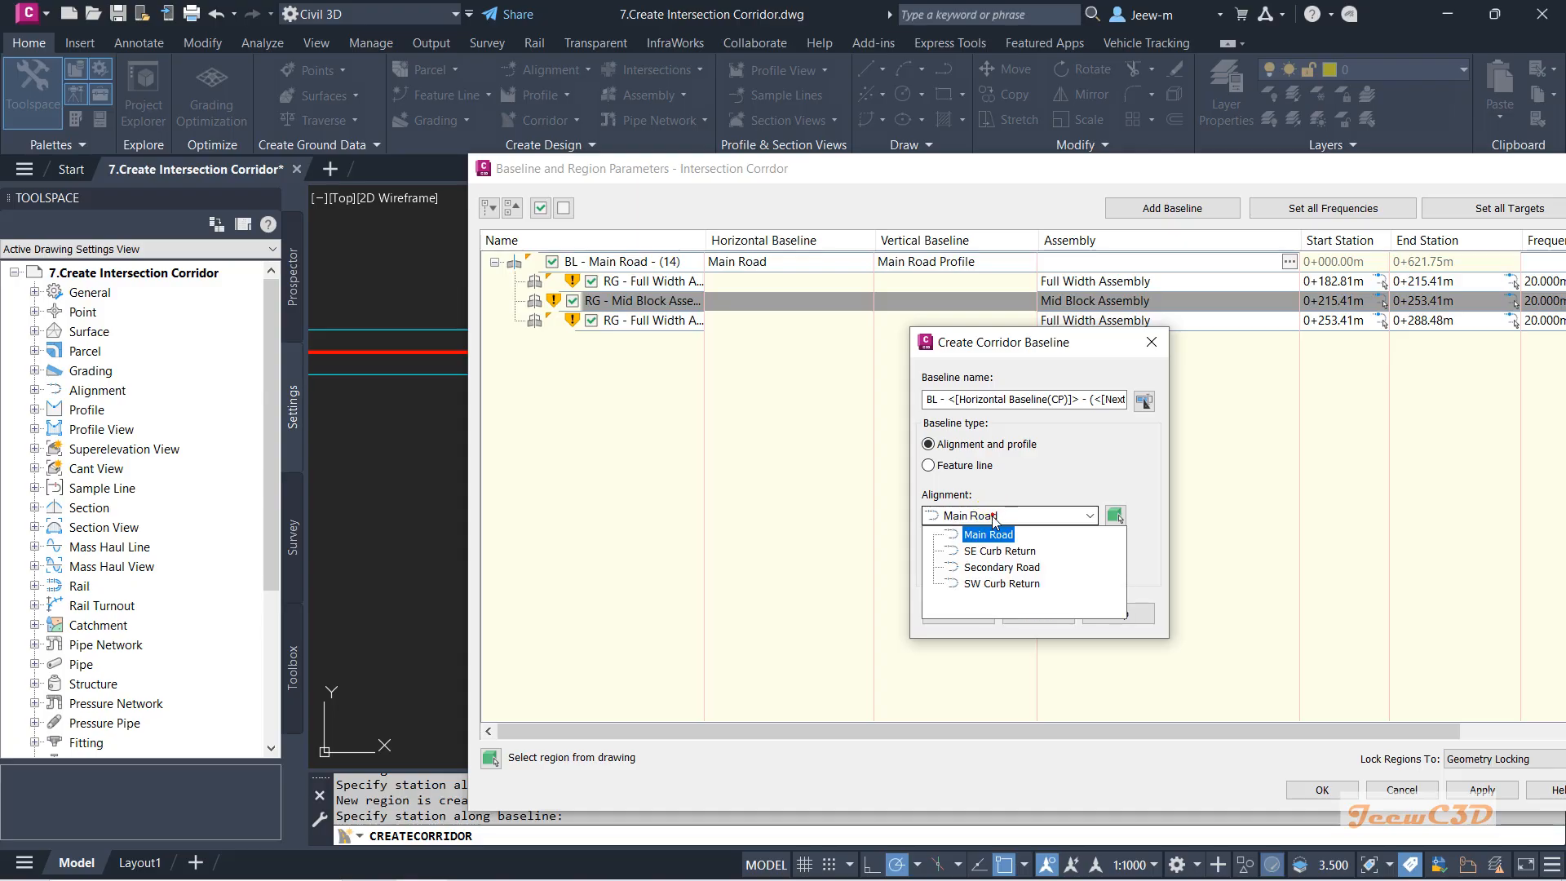
pyautogui.click(1002, 571)
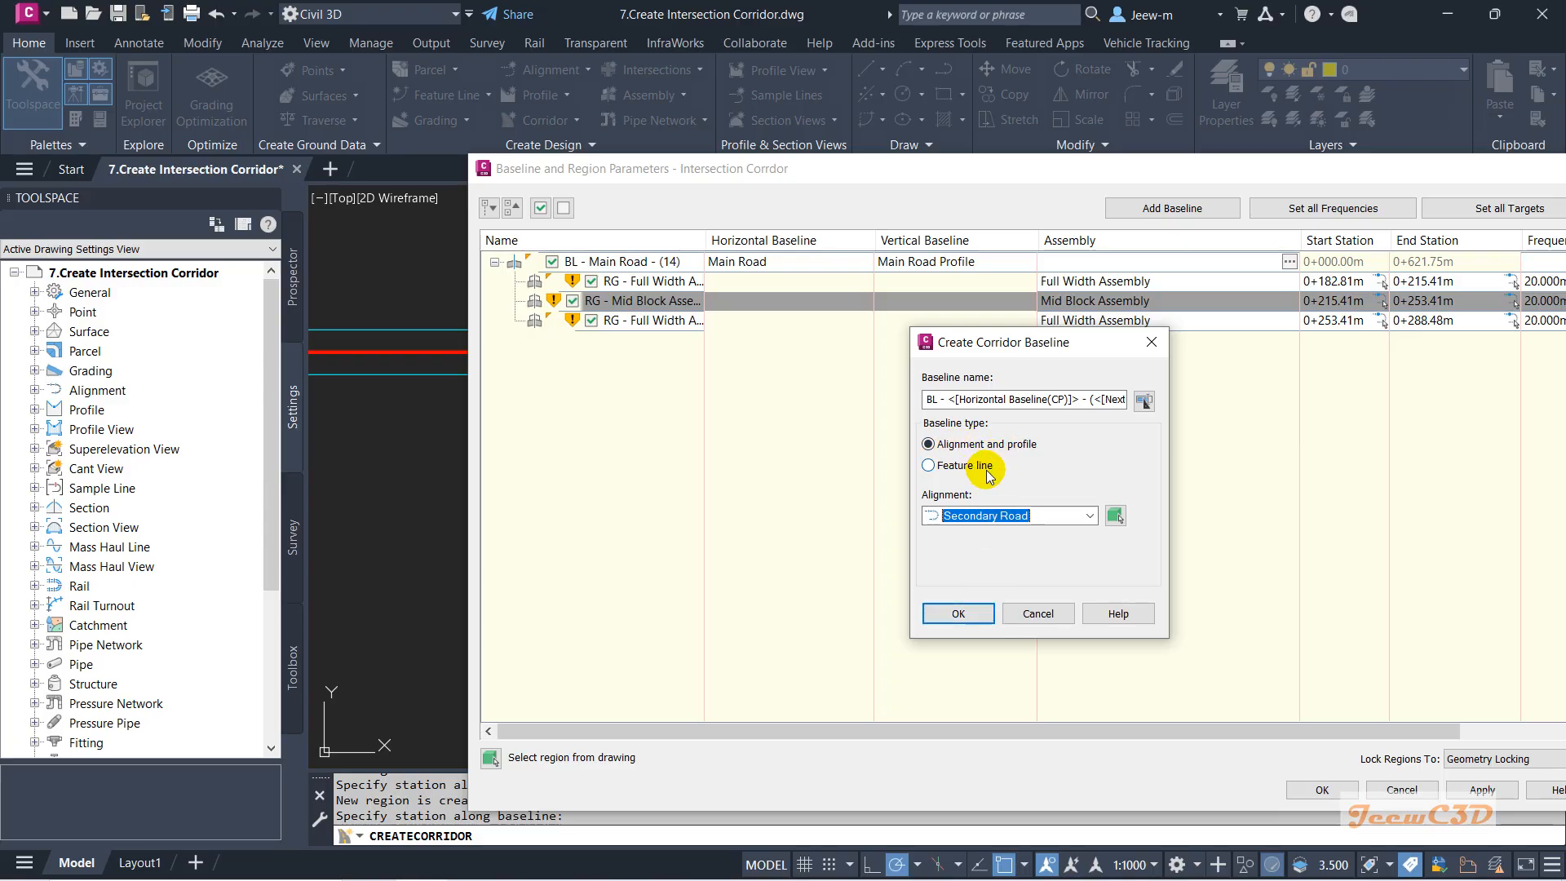
pyautogui.click(981, 611)
# Set that baseline's vertical profile to Secondary Road Profile.
pyautogui.click(937, 346)
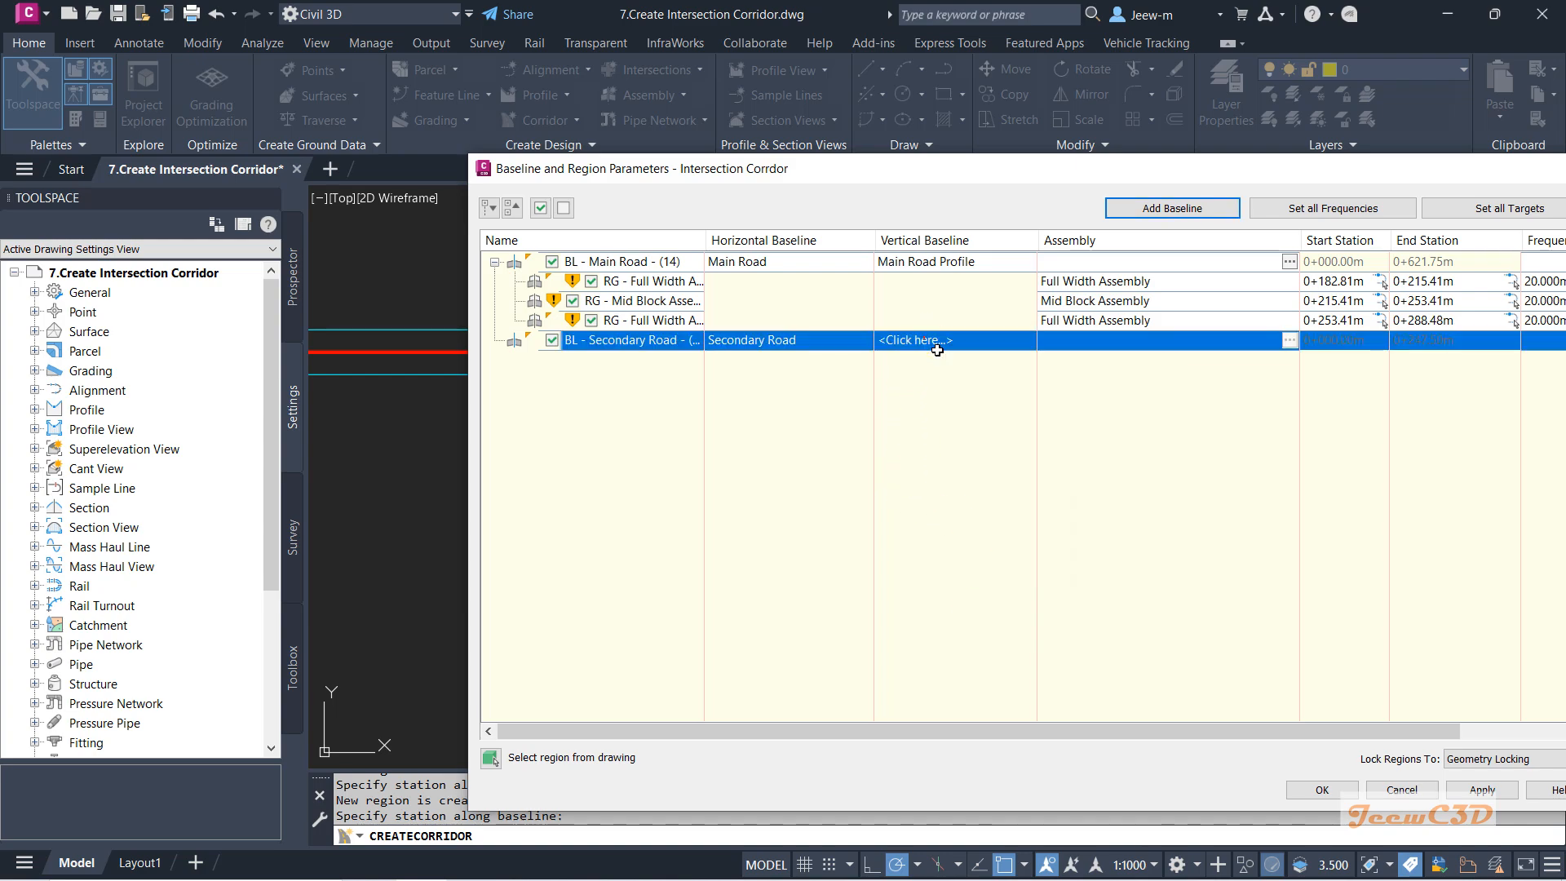
pyautogui.click(938, 345)
pyautogui.click(996, 511)
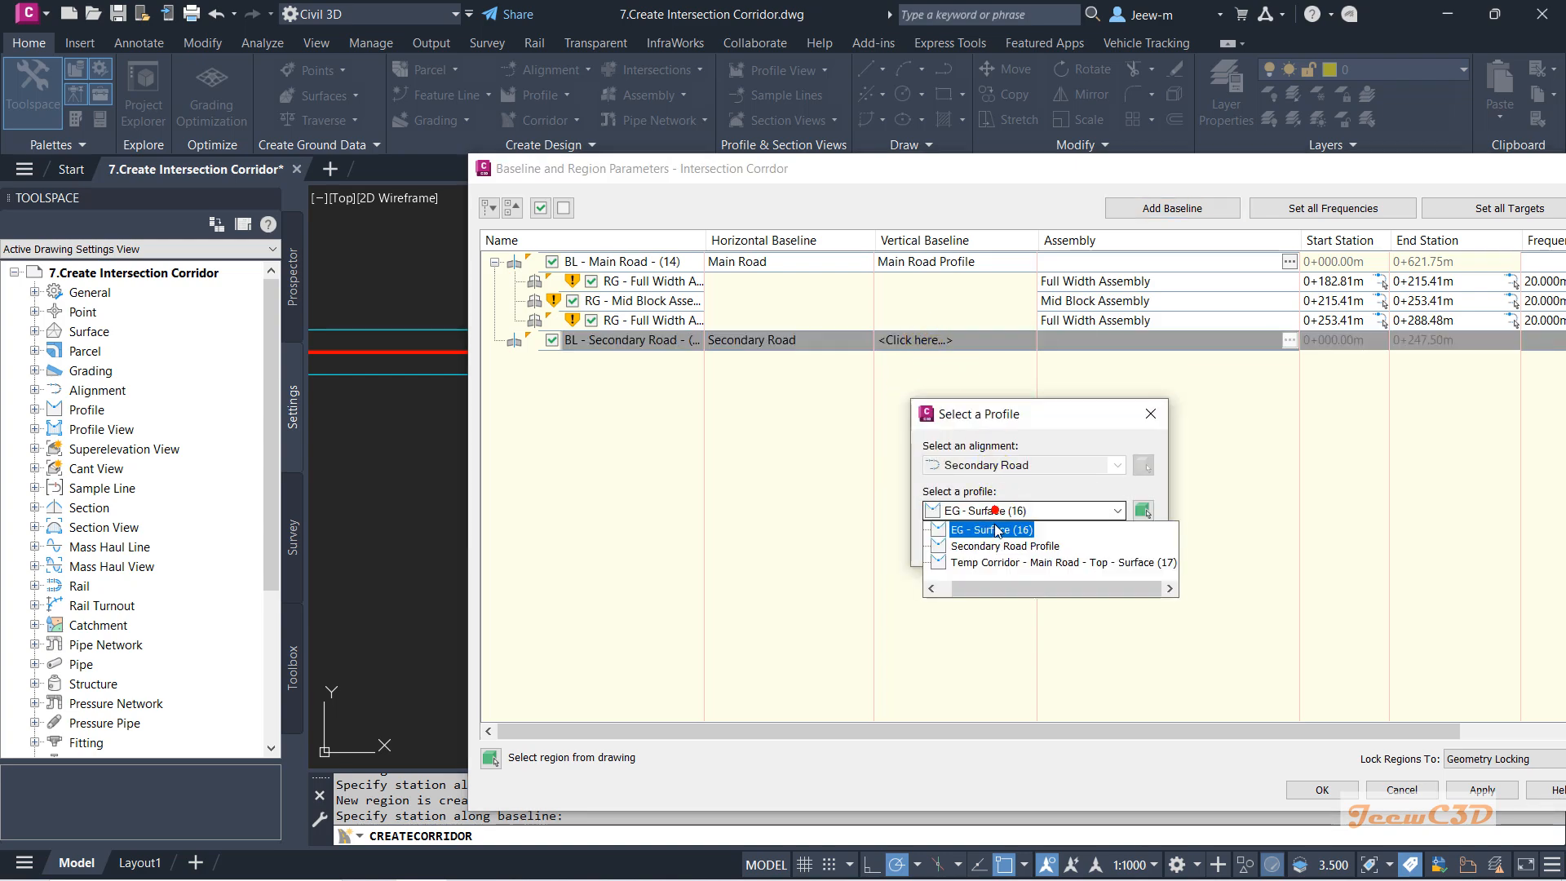
pyautogui.click(1008, 547)
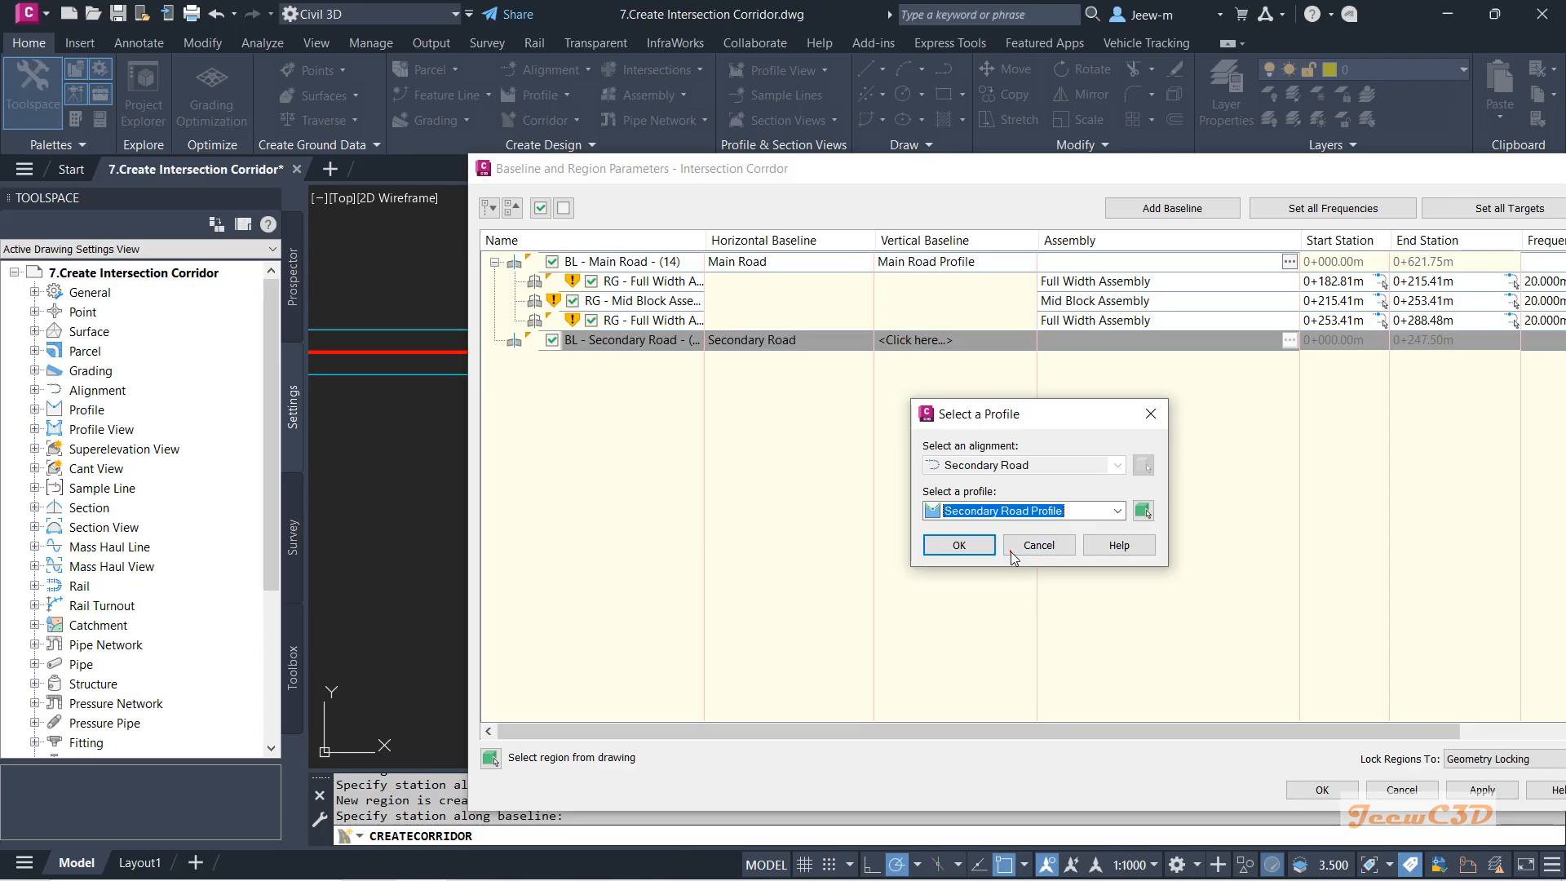
pyautogui.click(982, 549)
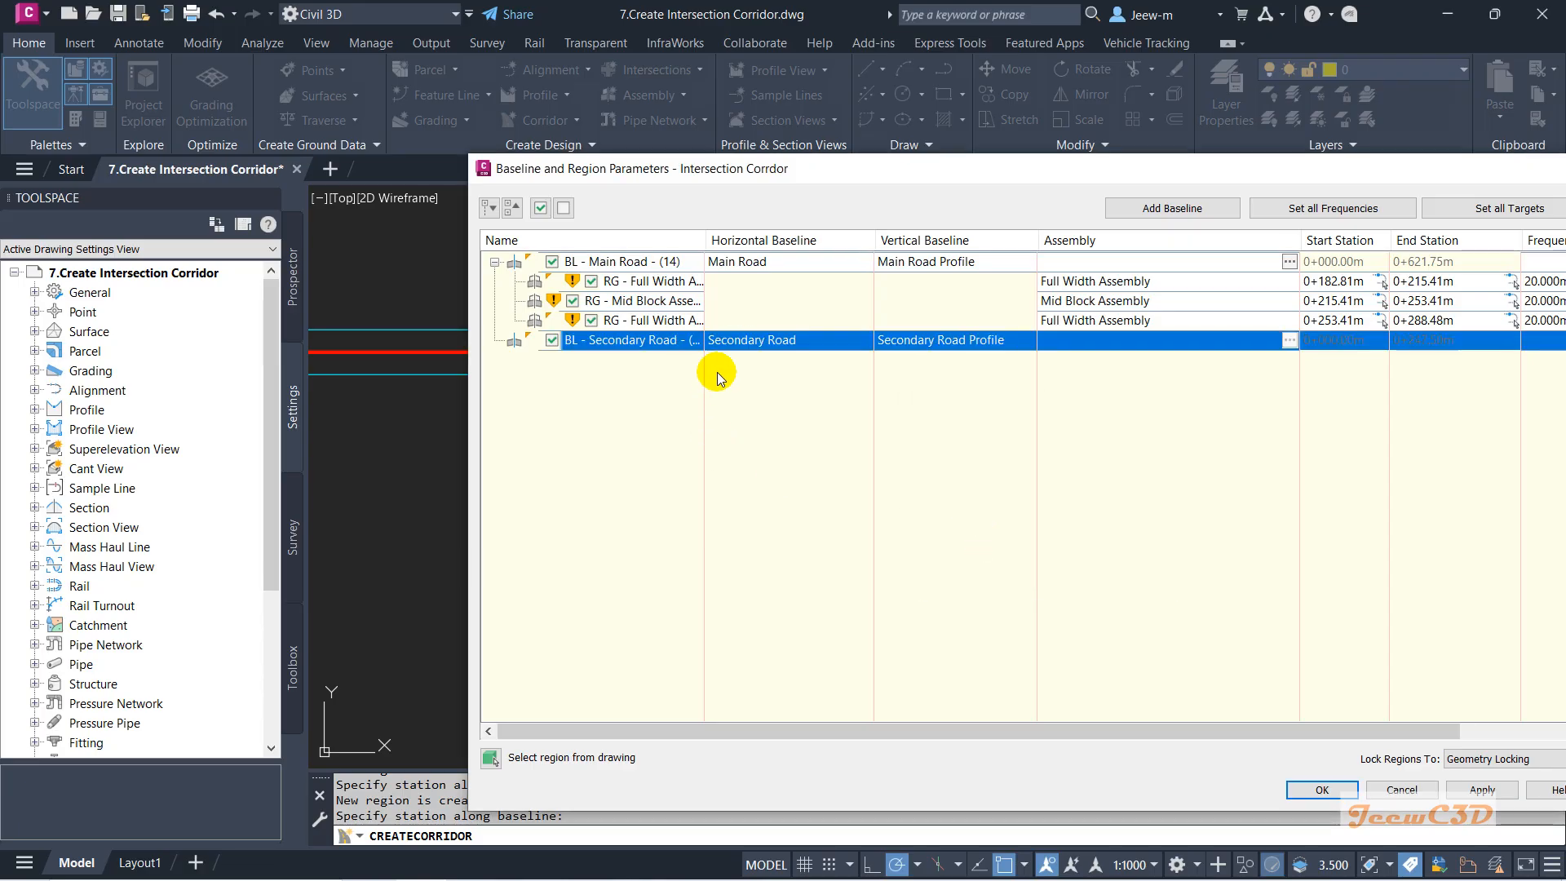
# Add a Full Width Assembly region to the Secondary Road baseline.
pyautogui.rightClick(770, 341)
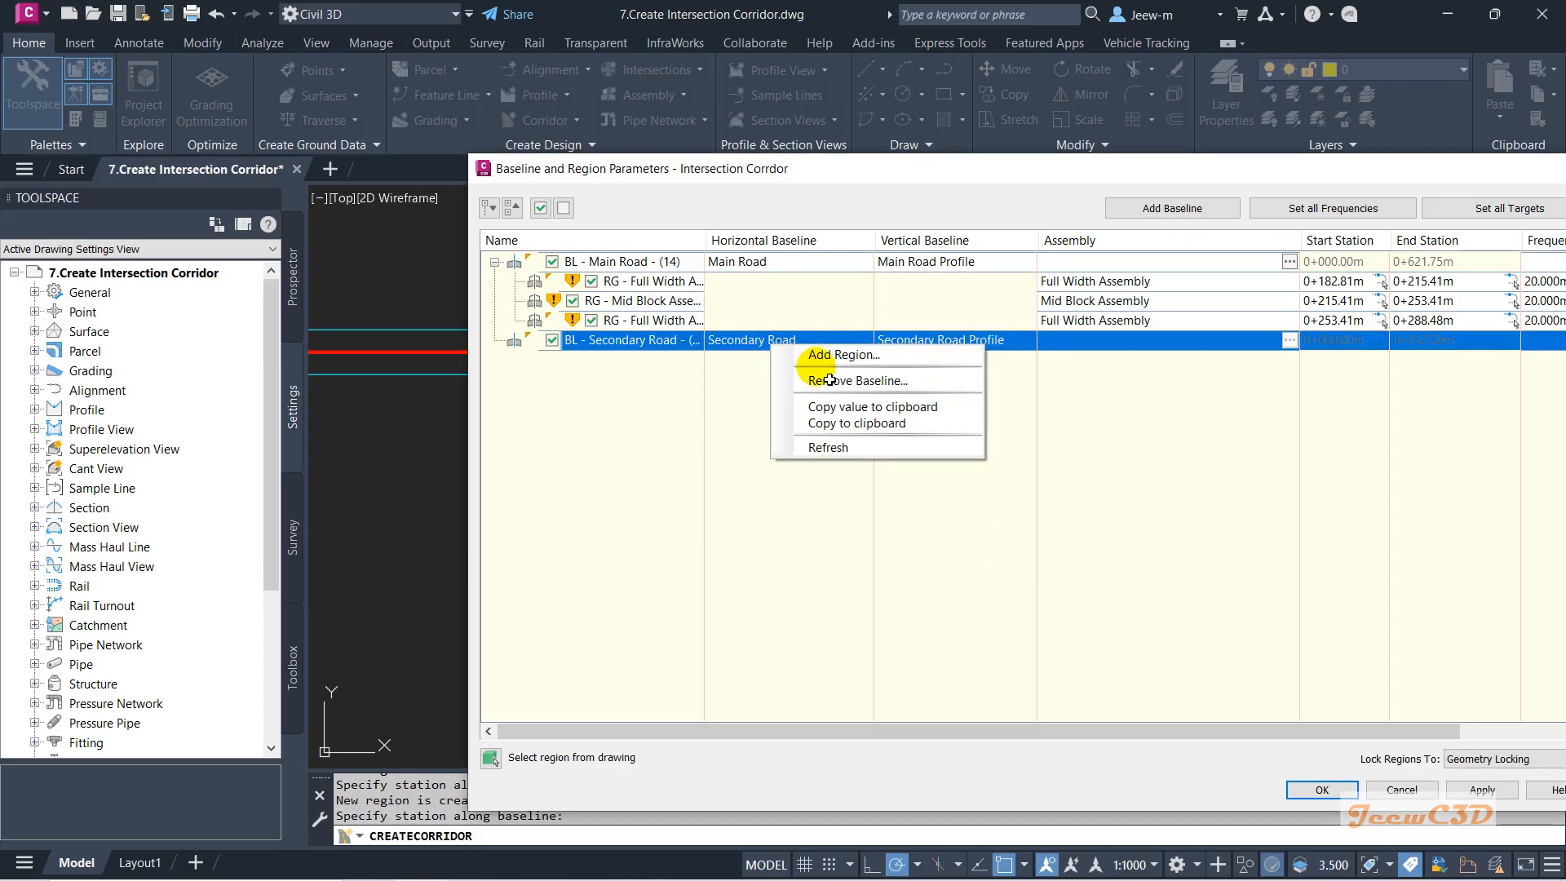
pyautogui.click(834, 355)
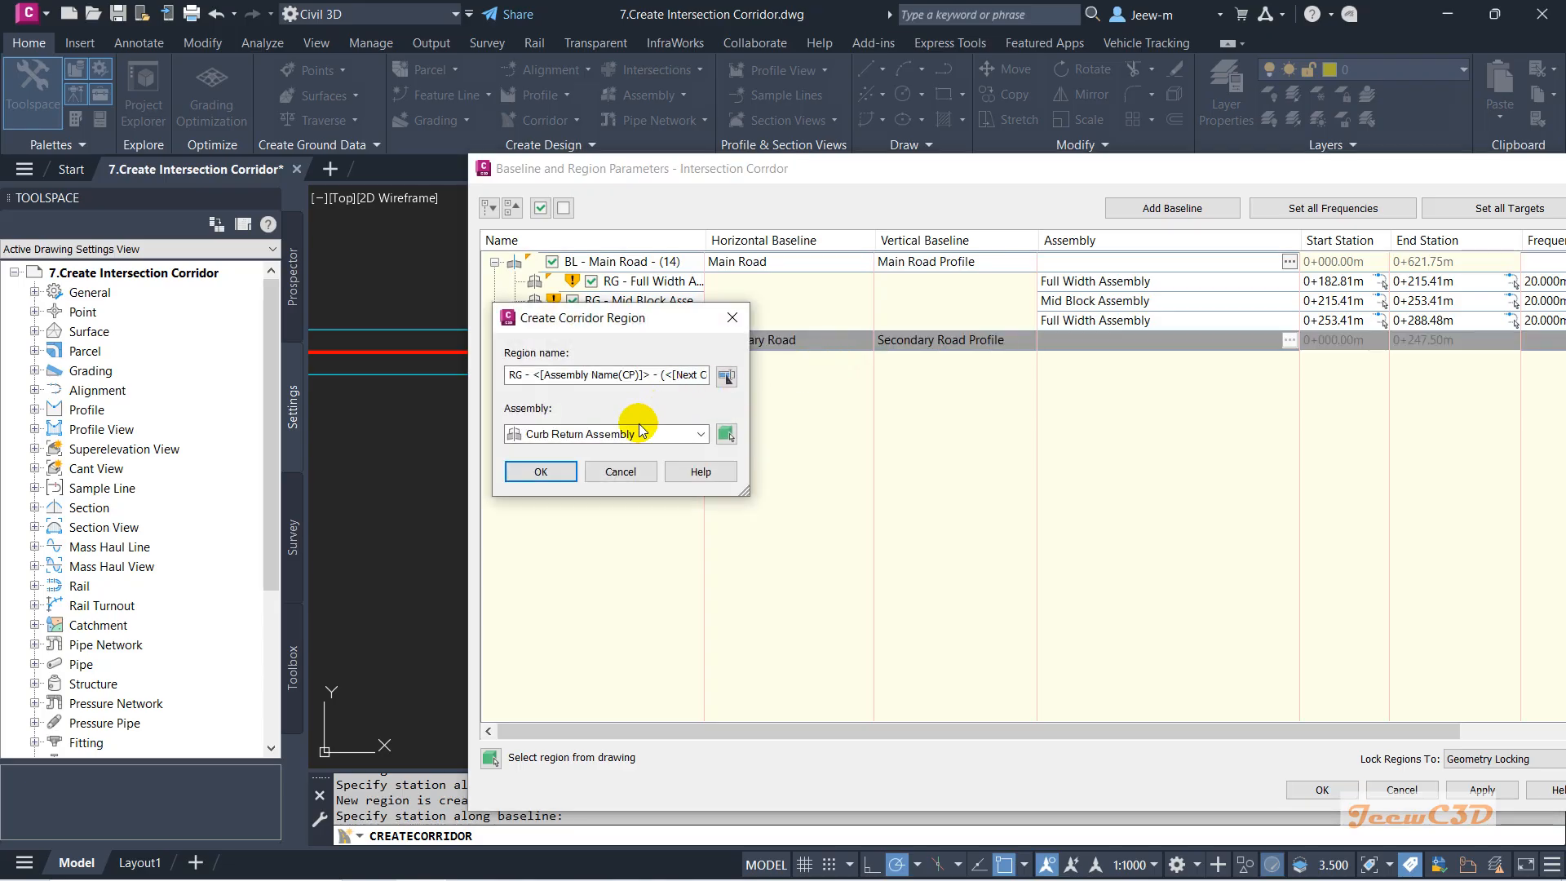
pyautogui.click(647, 432)
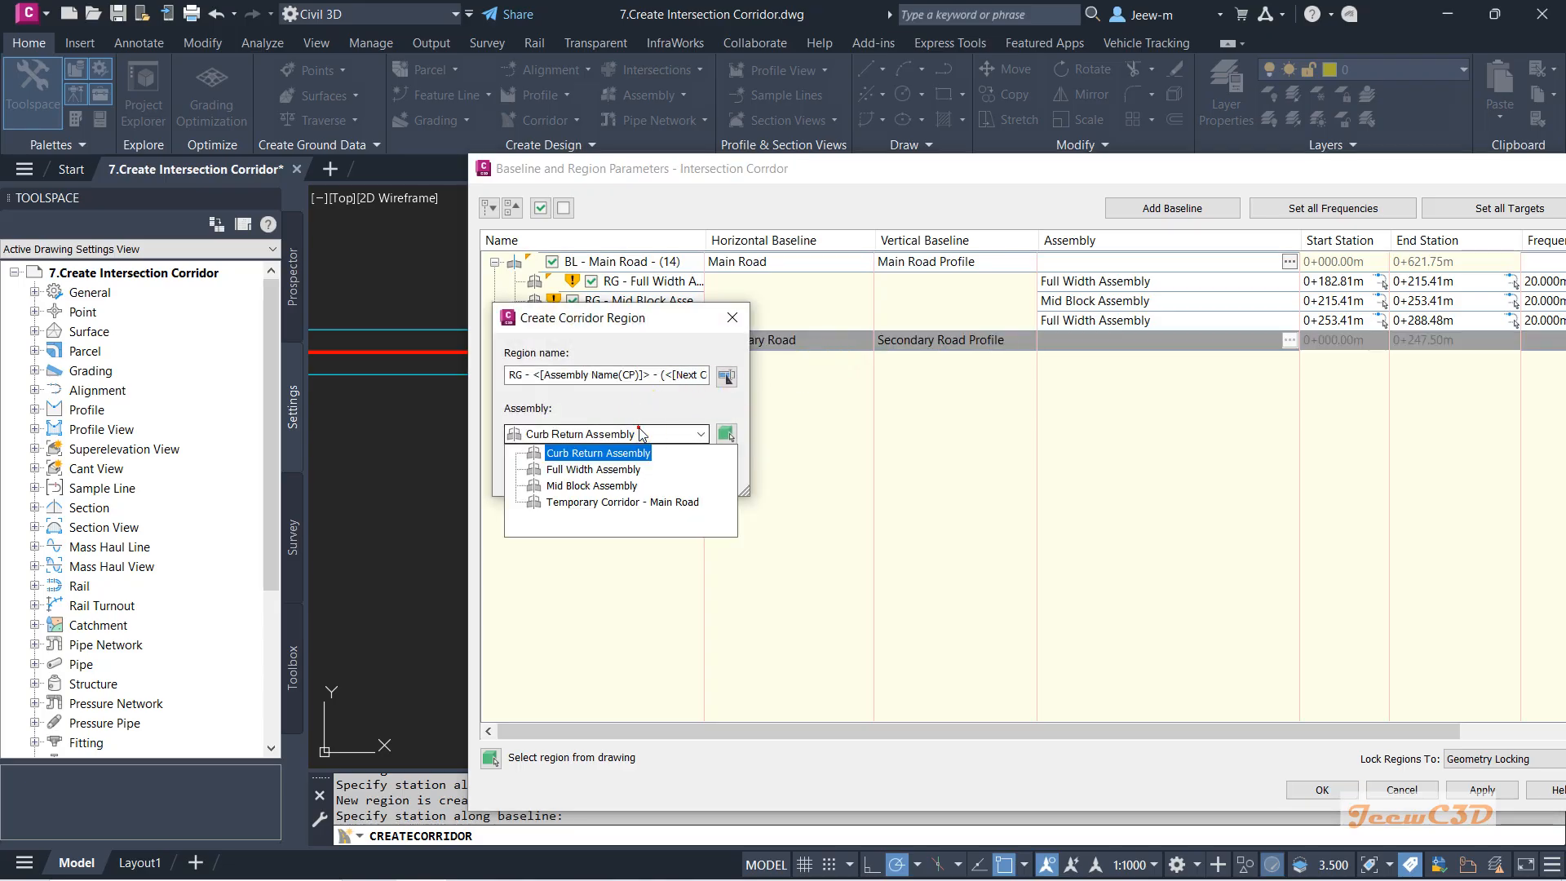
pyautogui.click(610, 458)
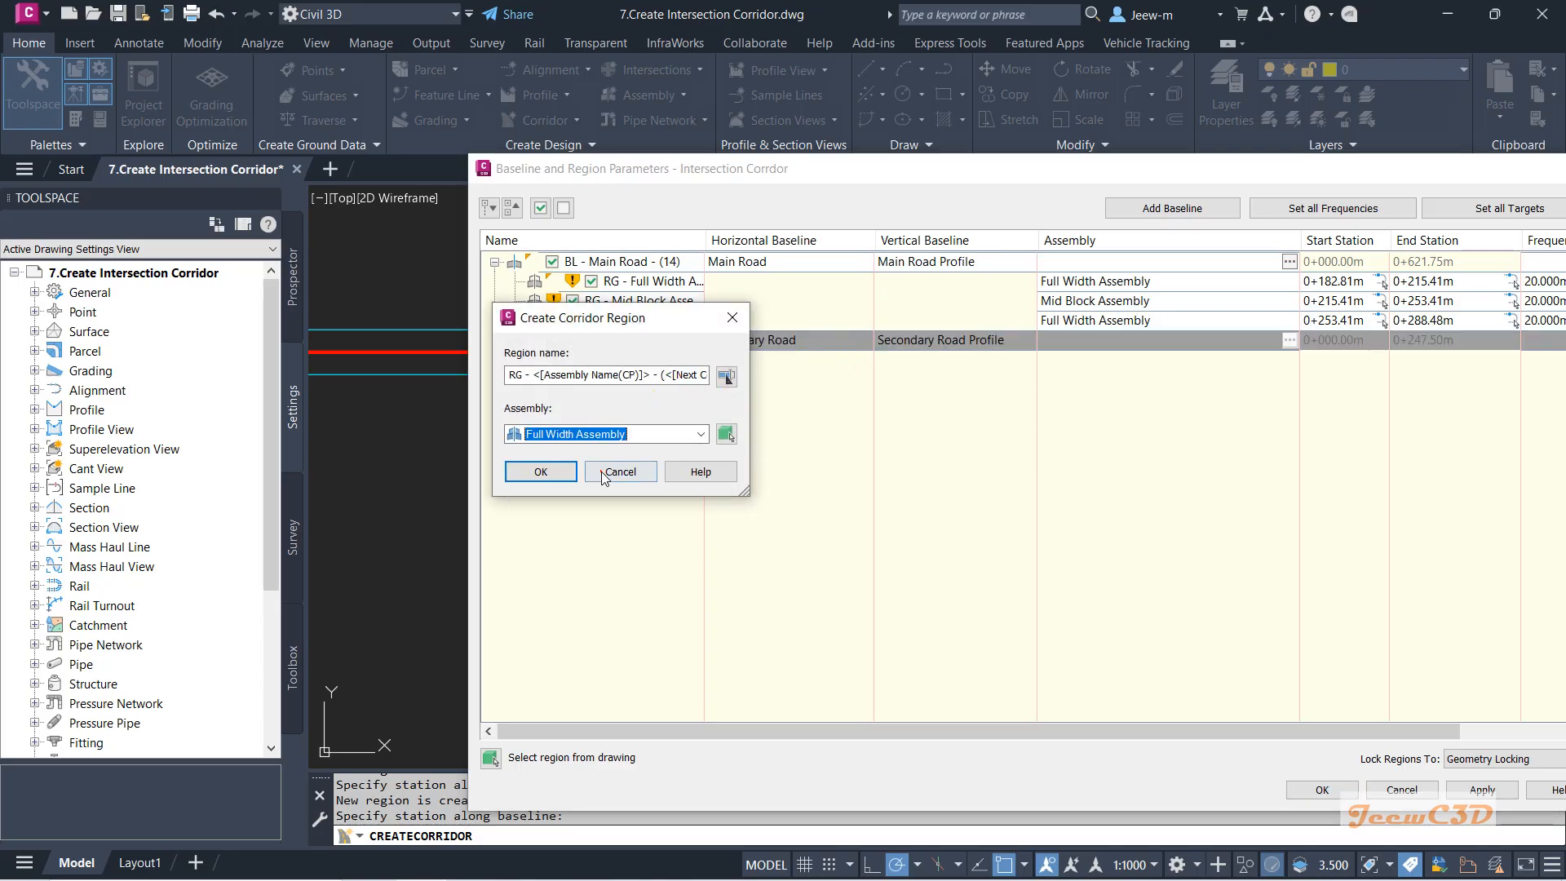
pyautogui.click(554, 476)
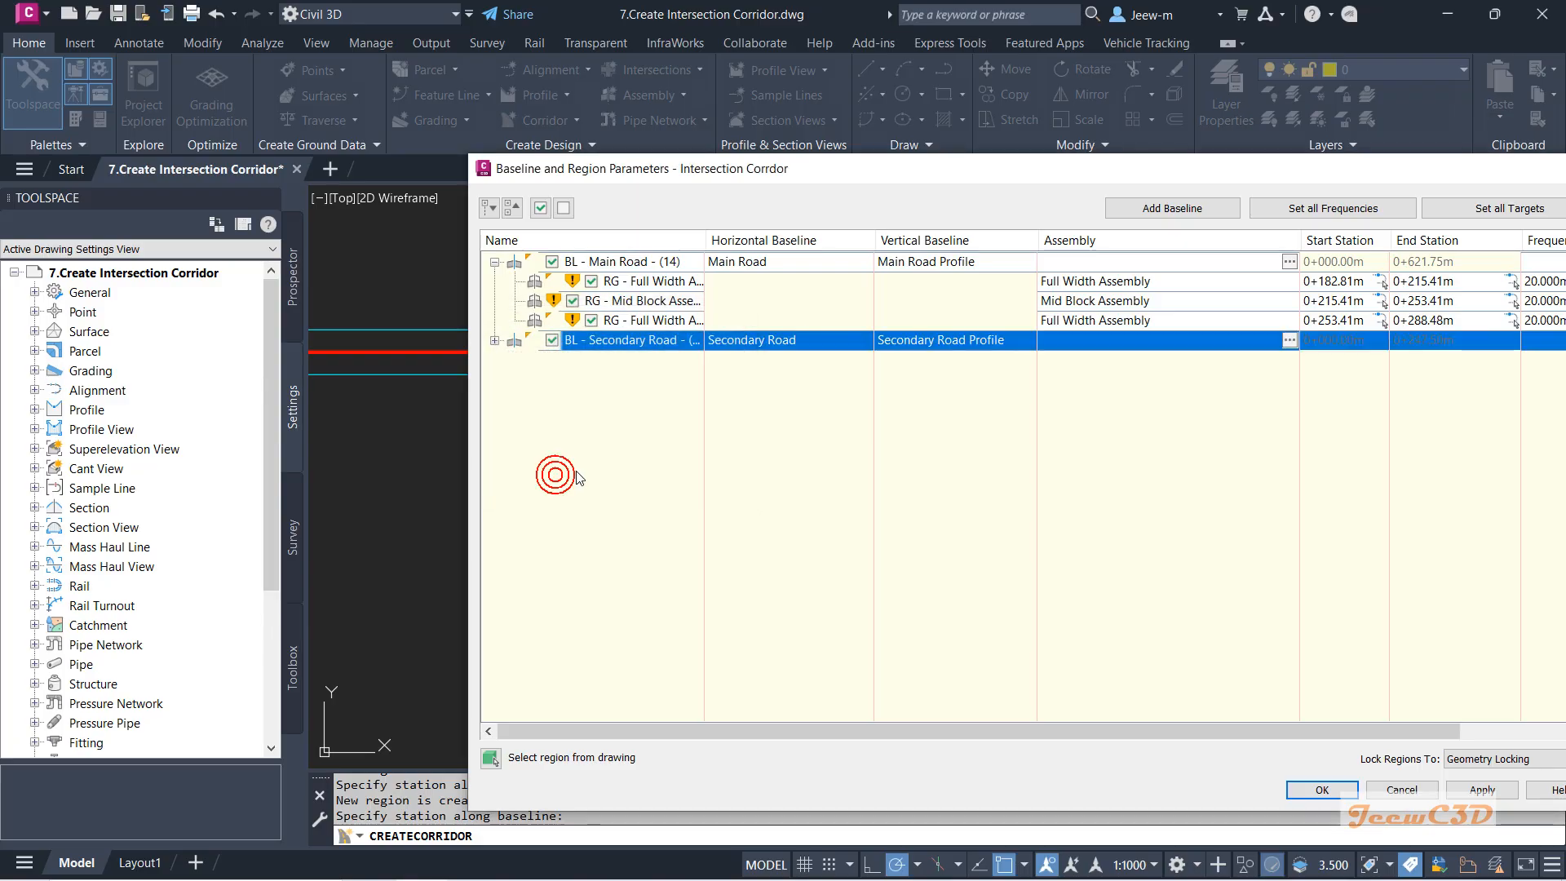
pyautogui.click(495, 342)
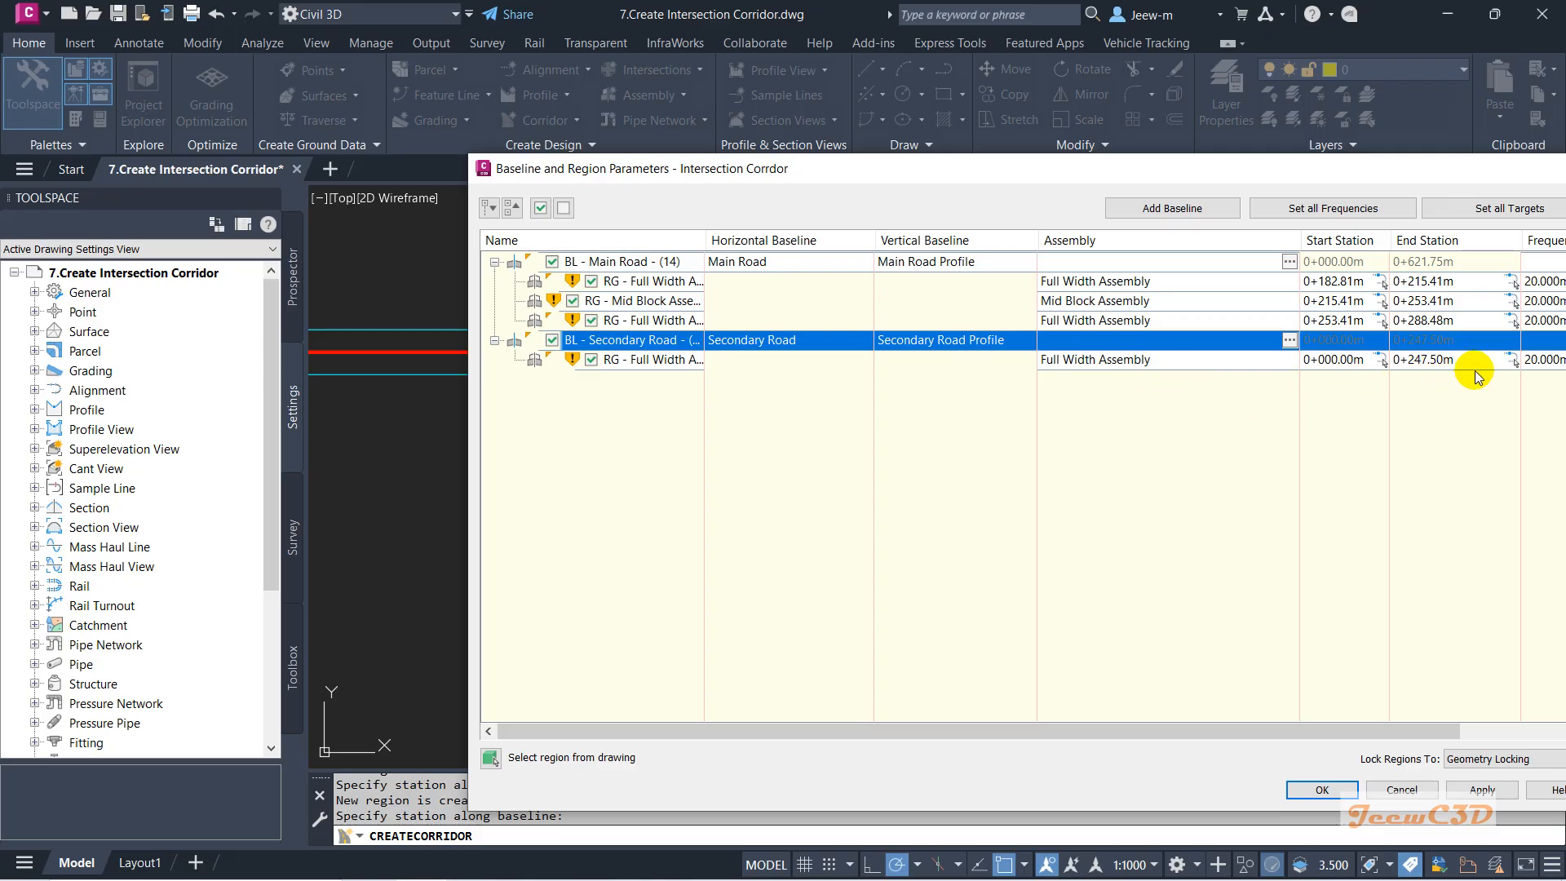
# Snap the region's stations to the curb-return ends, spanning 0+202.73m to 0+228.50m.
pyautogui.click(1512, 362)
pyautogui.scroll(2, 809, 596)
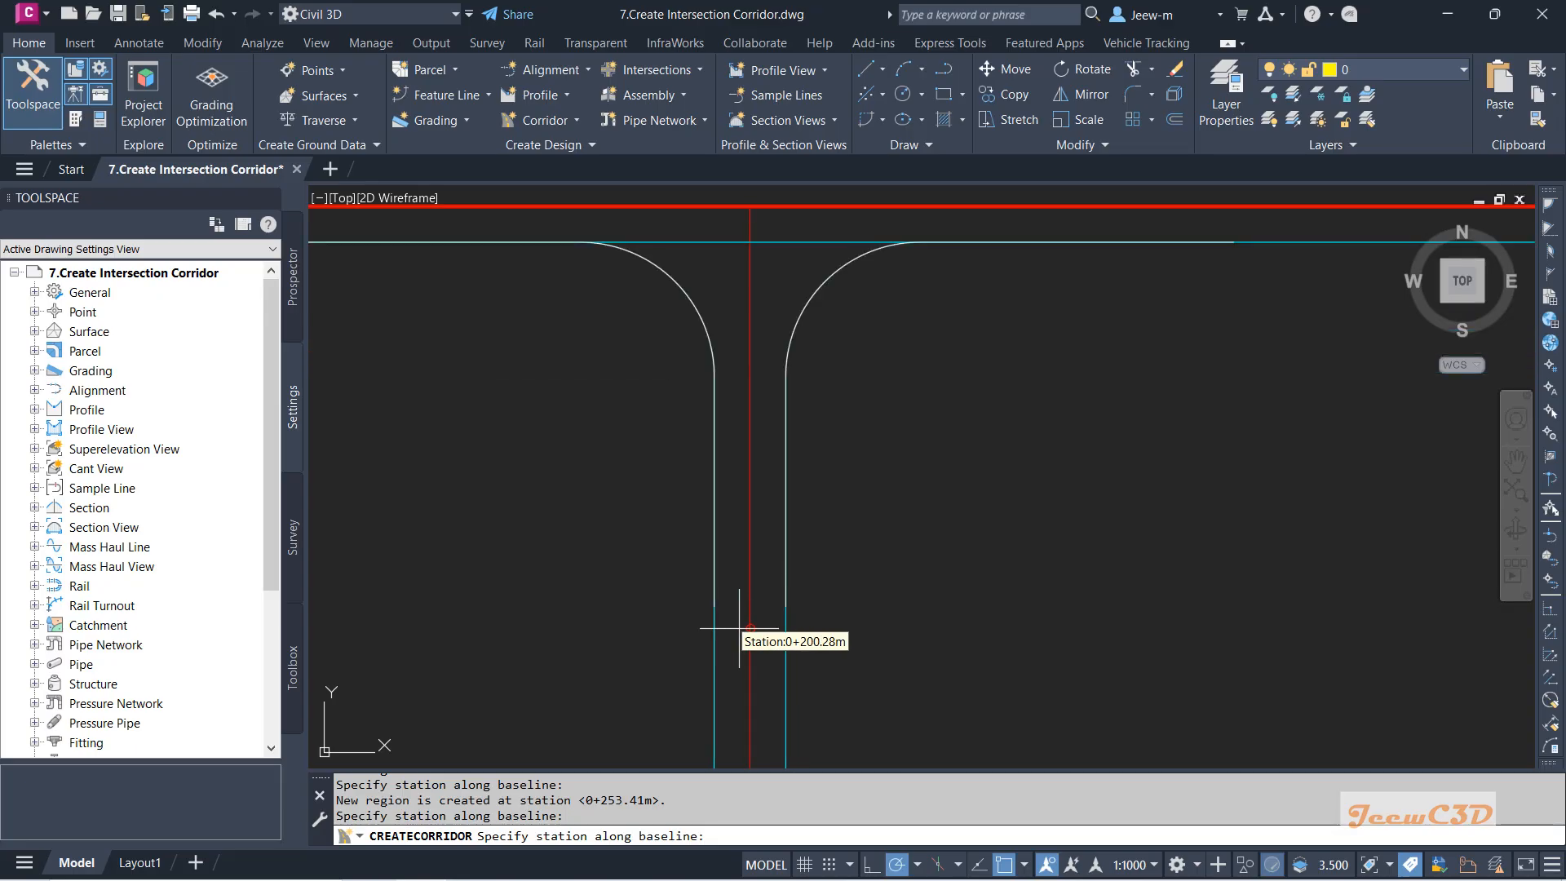
pyautogui.click(715, 376)
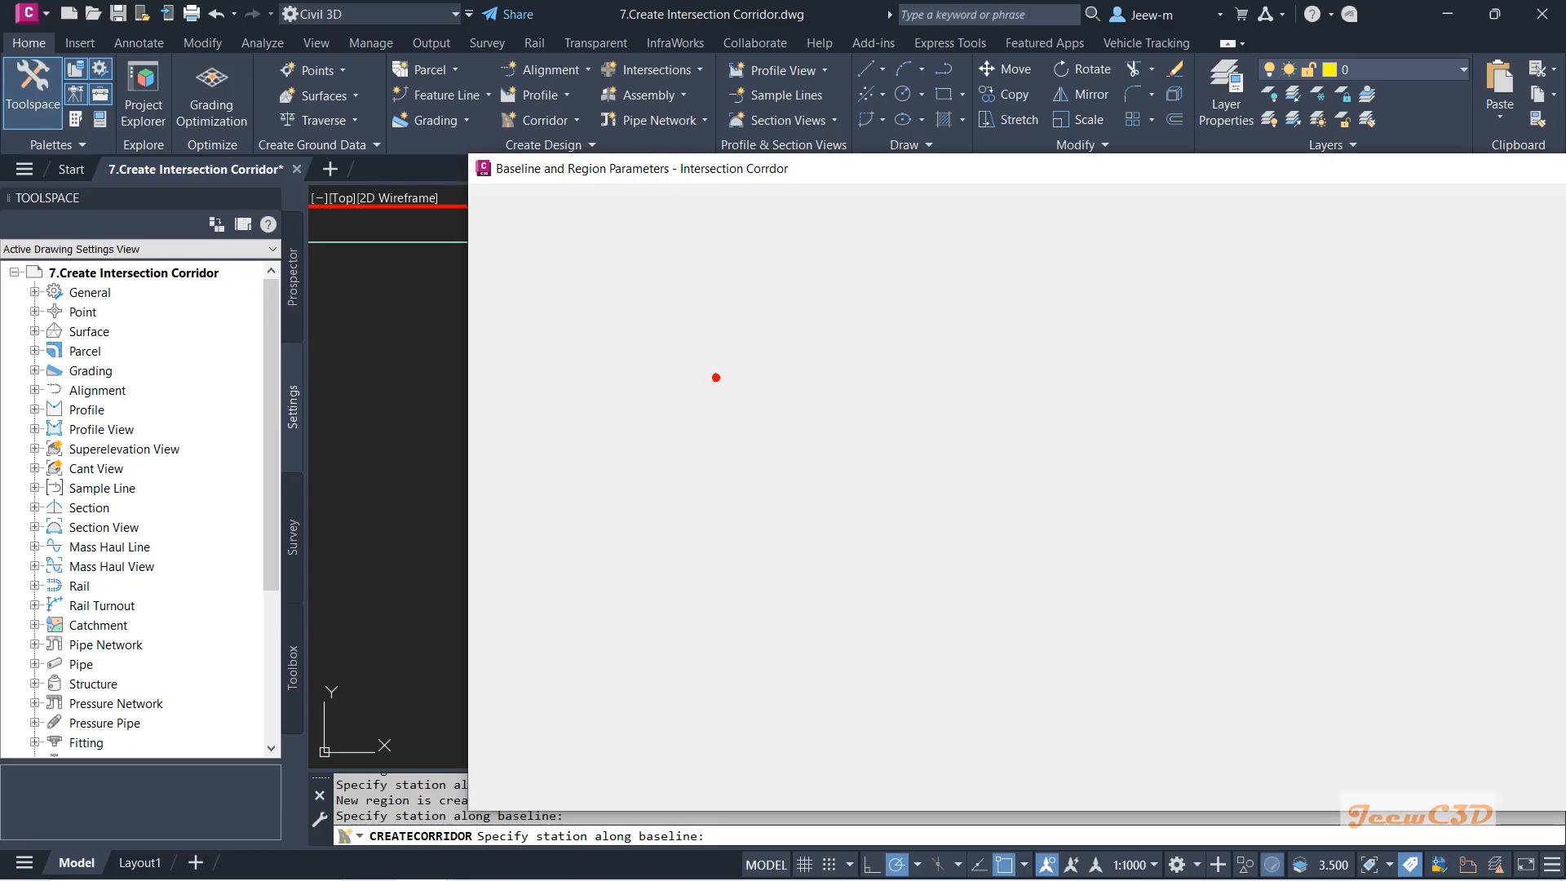
pyautogui.click(1386, 361)
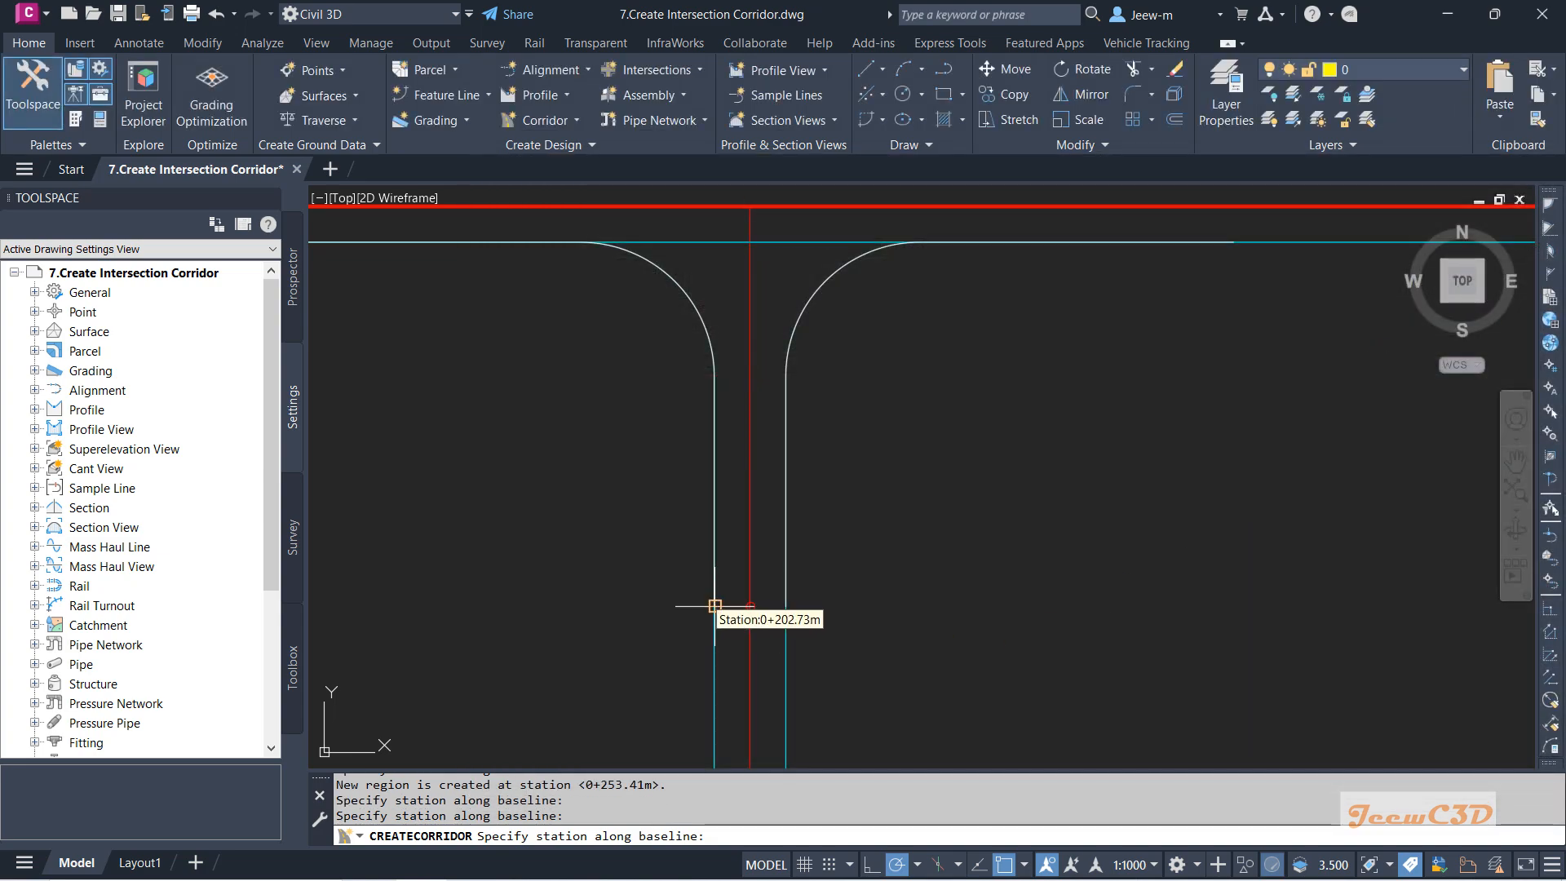
pyautogui.click(714, 606)
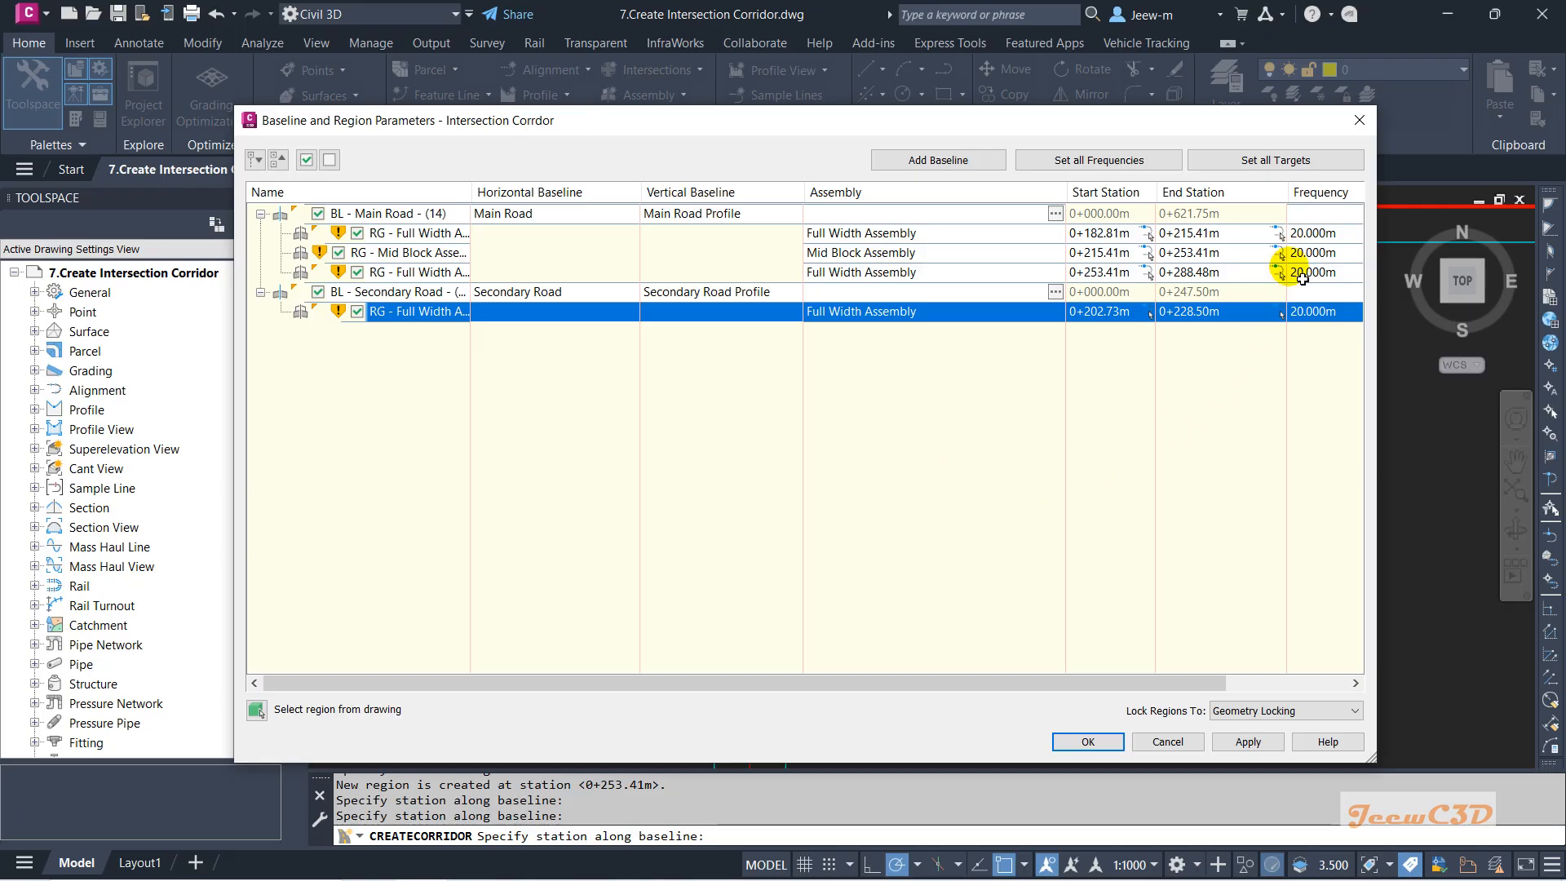
# Set all regions' tangent, curve increment, spiral and vertical curve frequencies to 1 m.
pyautogui.click(1152, 164)
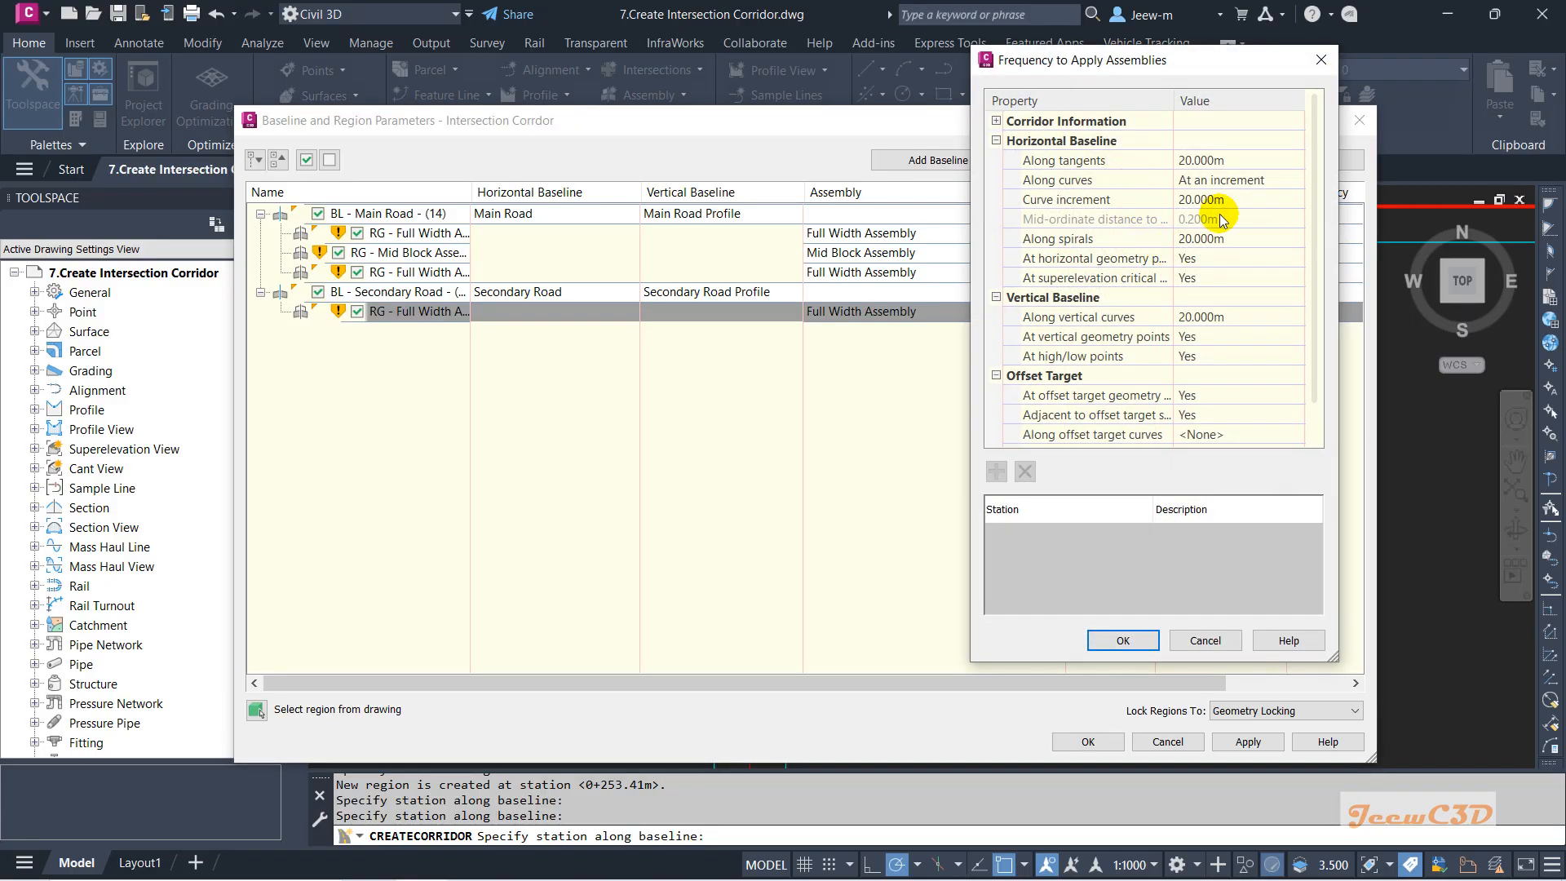
pyautogui.click(1205, 162)
pyautogui.write('1')
pyautogui.press('Return')
pyautogui.click(1211, 201)
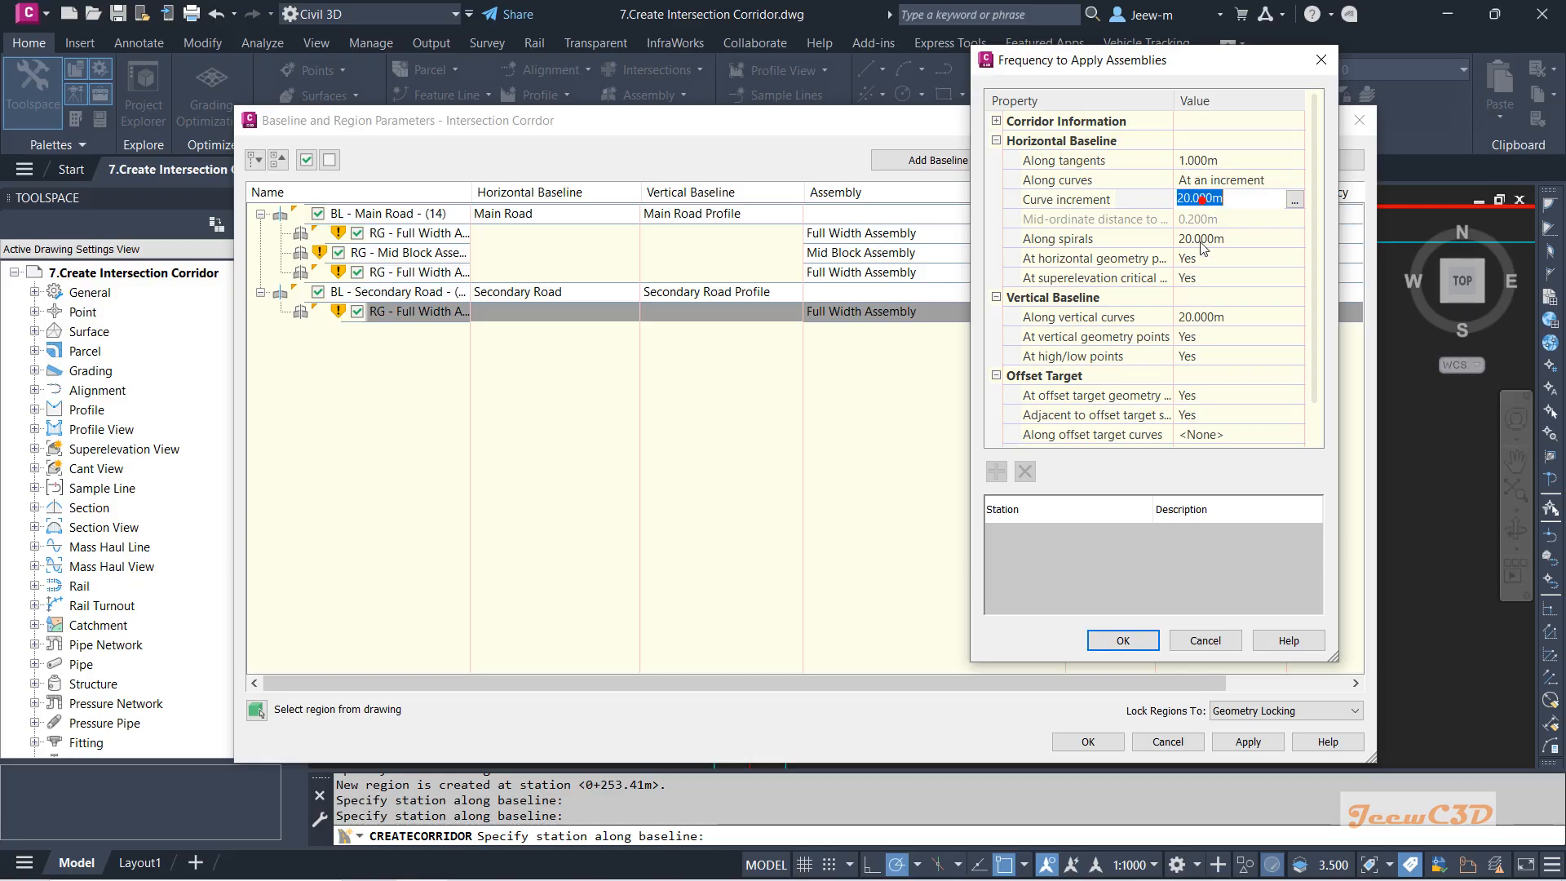
pyautogui.write('1')
pyautogui.press('Return')
pyautogui.click(1203, 238)
pyautogui.write('1')
pyautogui.click(1196, 317)
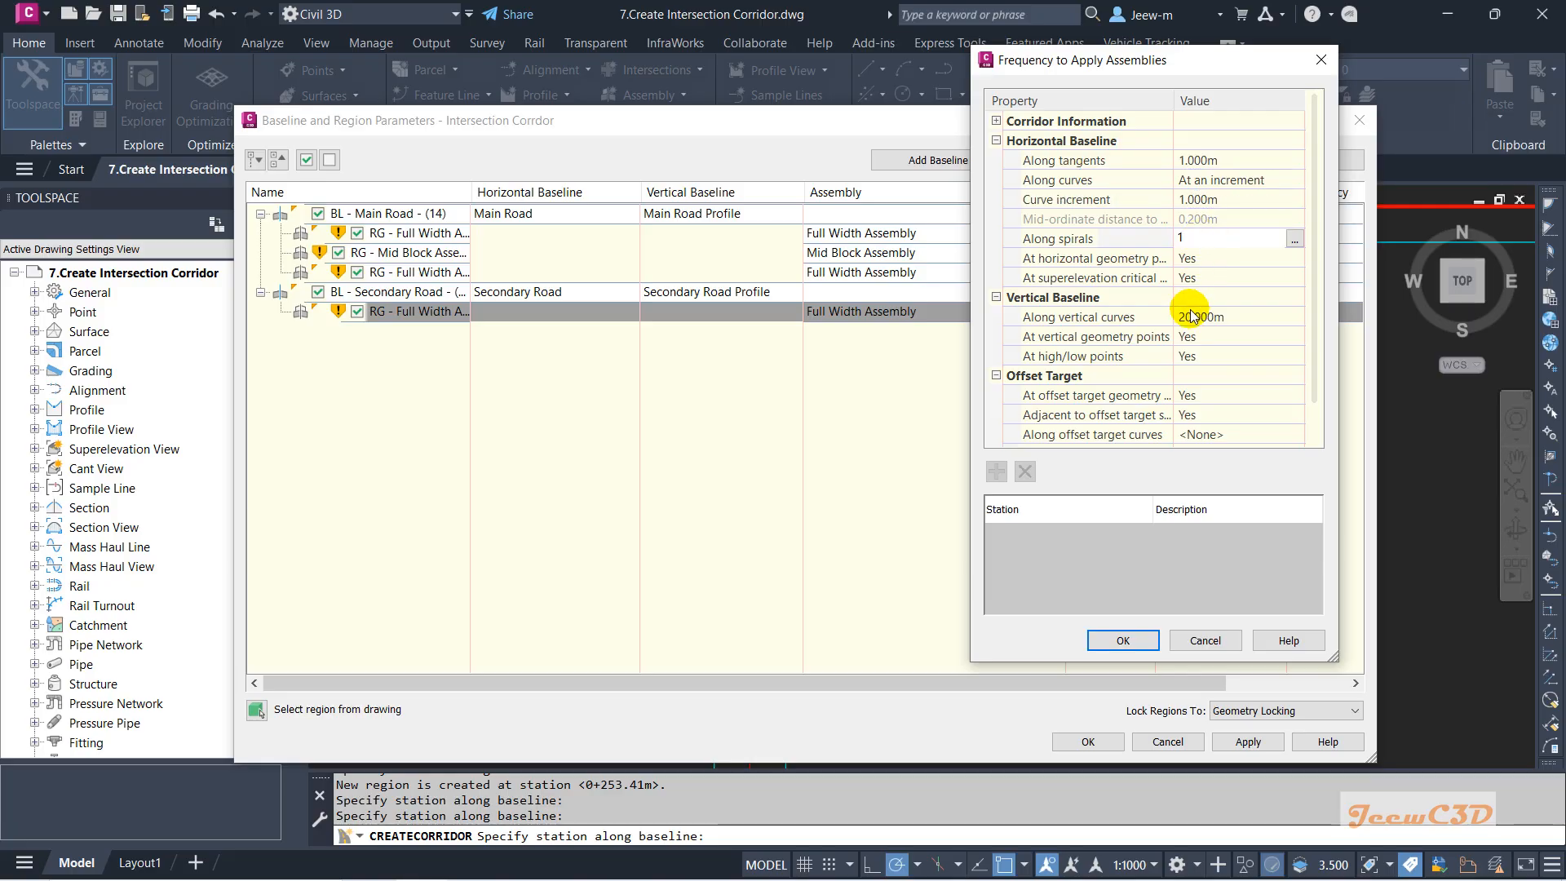
pyautogui.write('1')
pyautogui.press('Return')
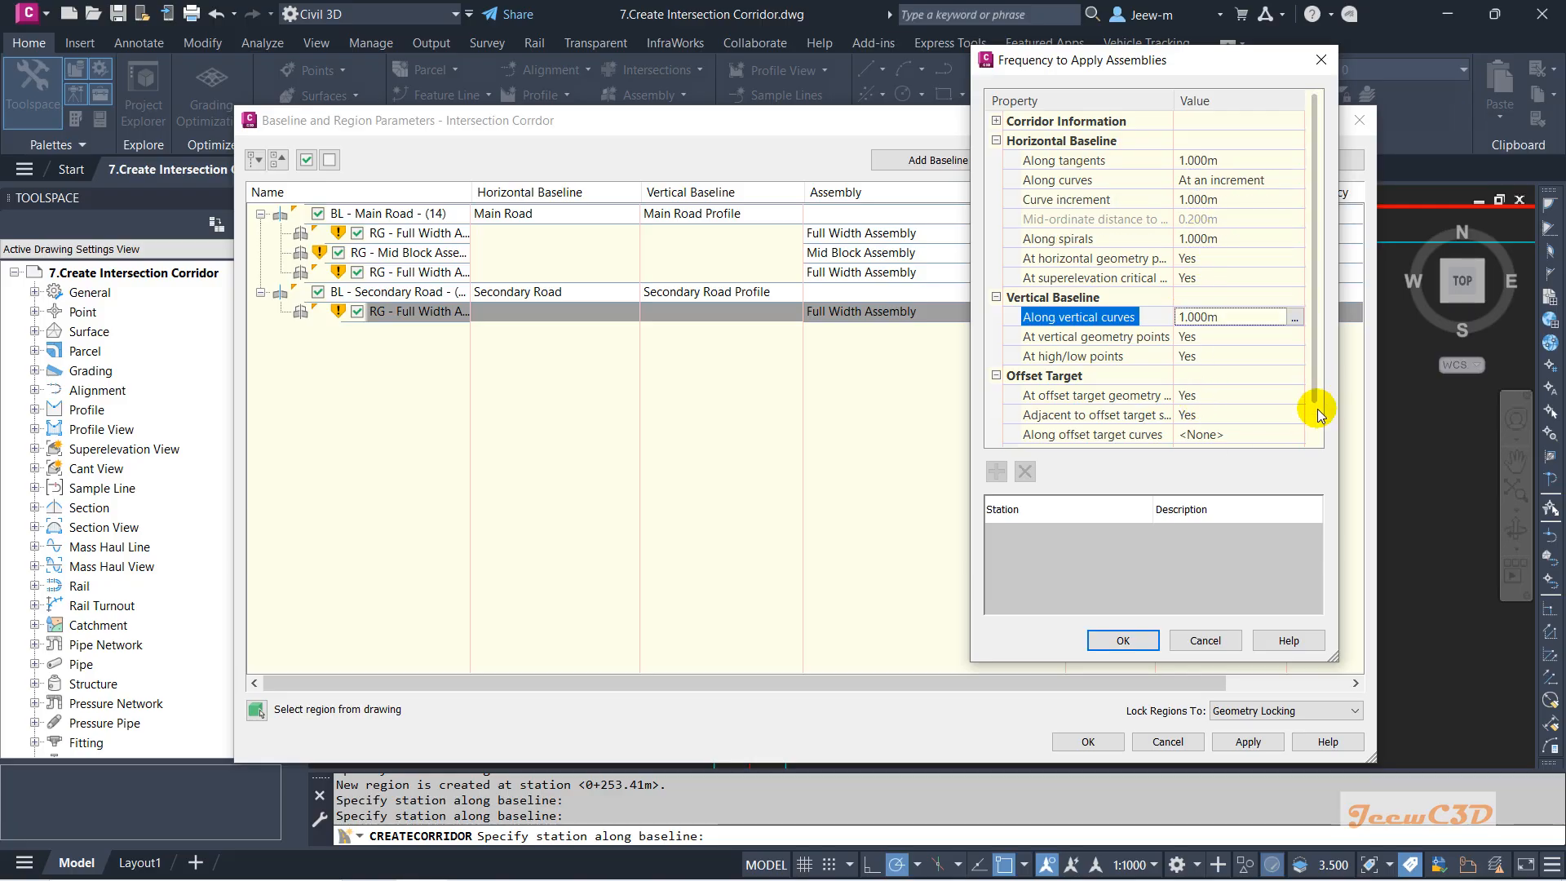
pyautogui.moveTo(1317, 408); pyautogui.dragTo(1315, 436)
pyautogui.click(1122, 640)
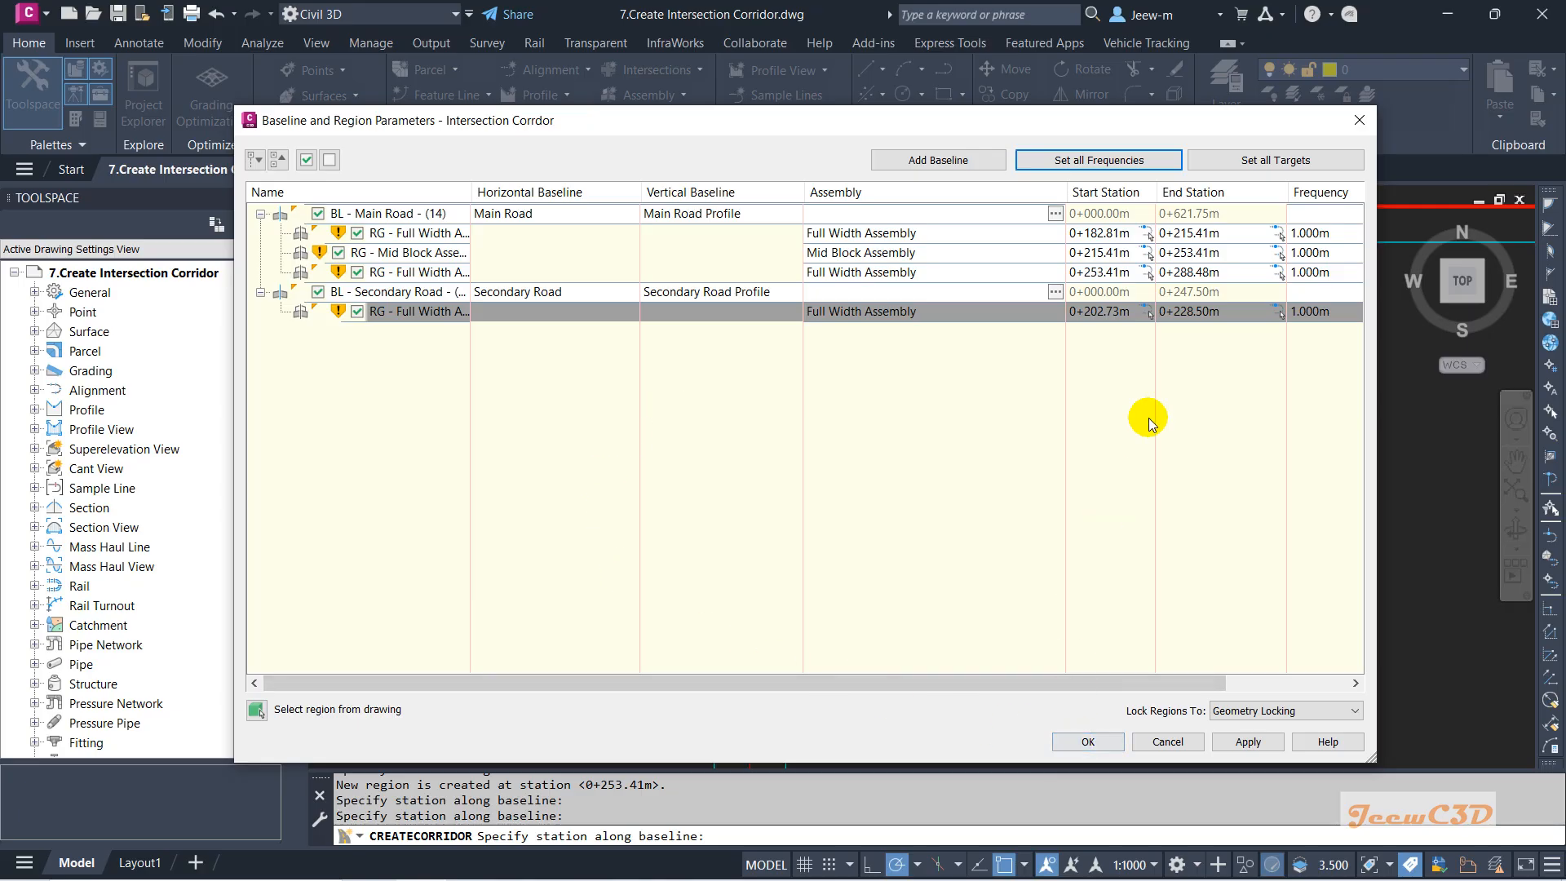
# Target the secondary road's left and right daylight benches to the EG surface and accept the region settings.
pyautogui.click(1296, 162)
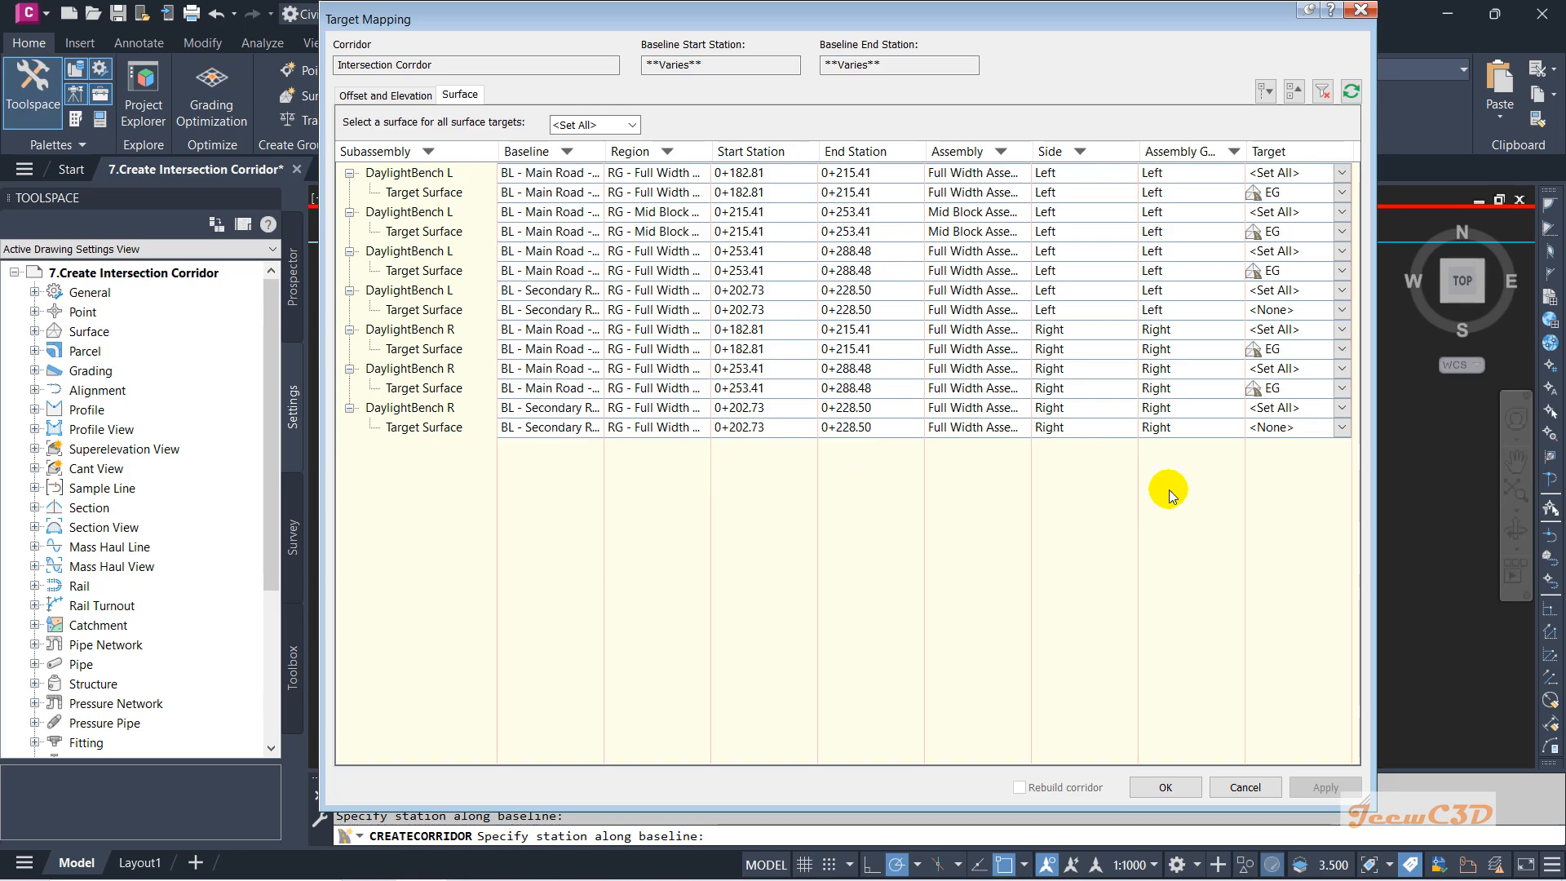
pyautogui.click(432, 429)
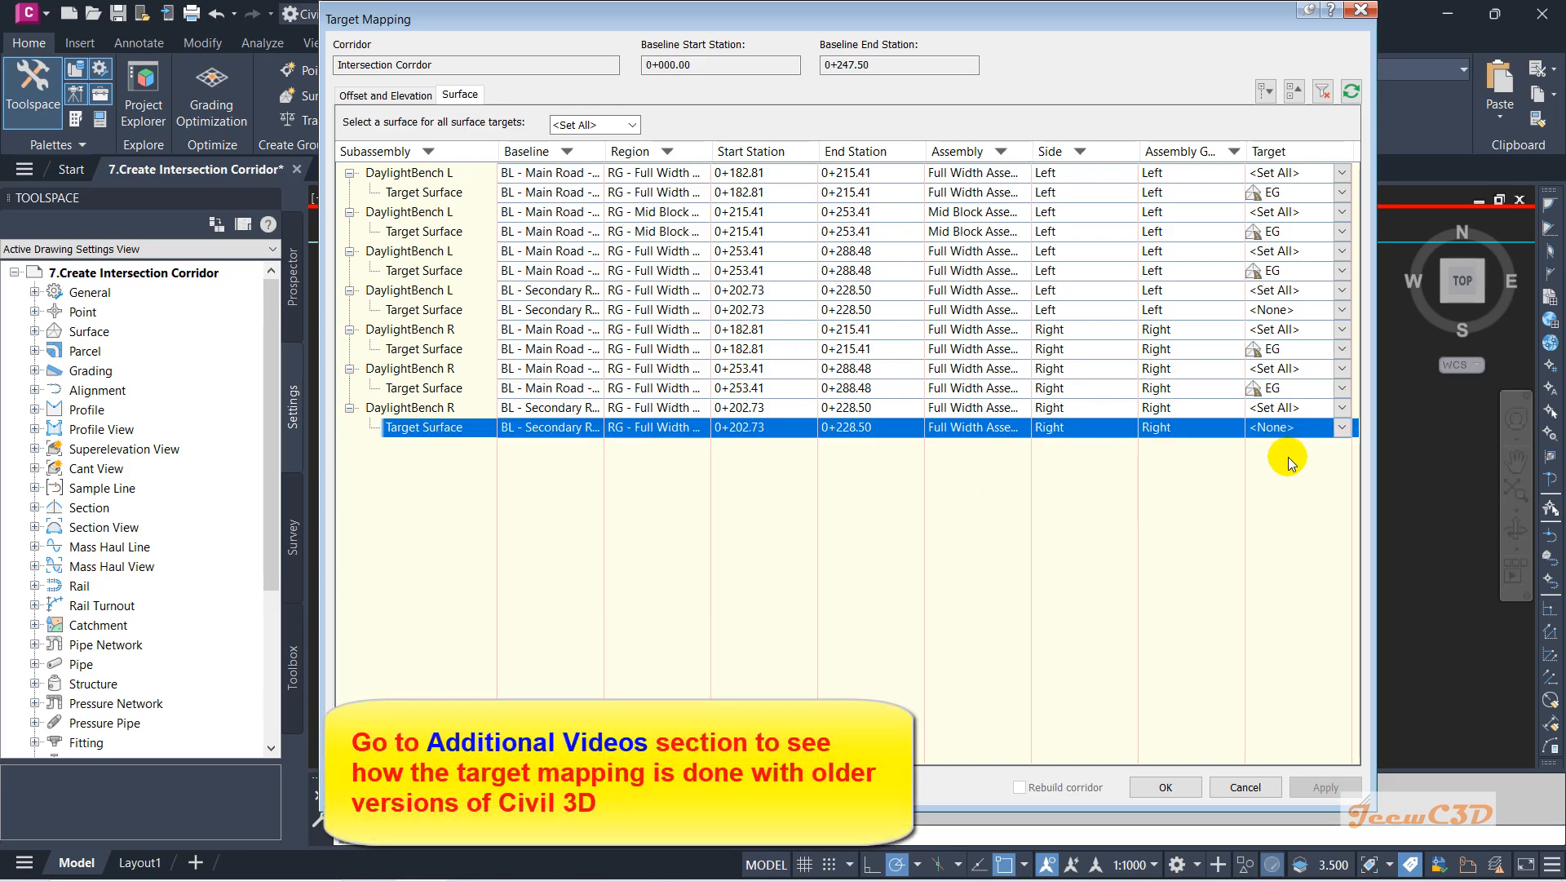
pyautogui.click(454, 310)
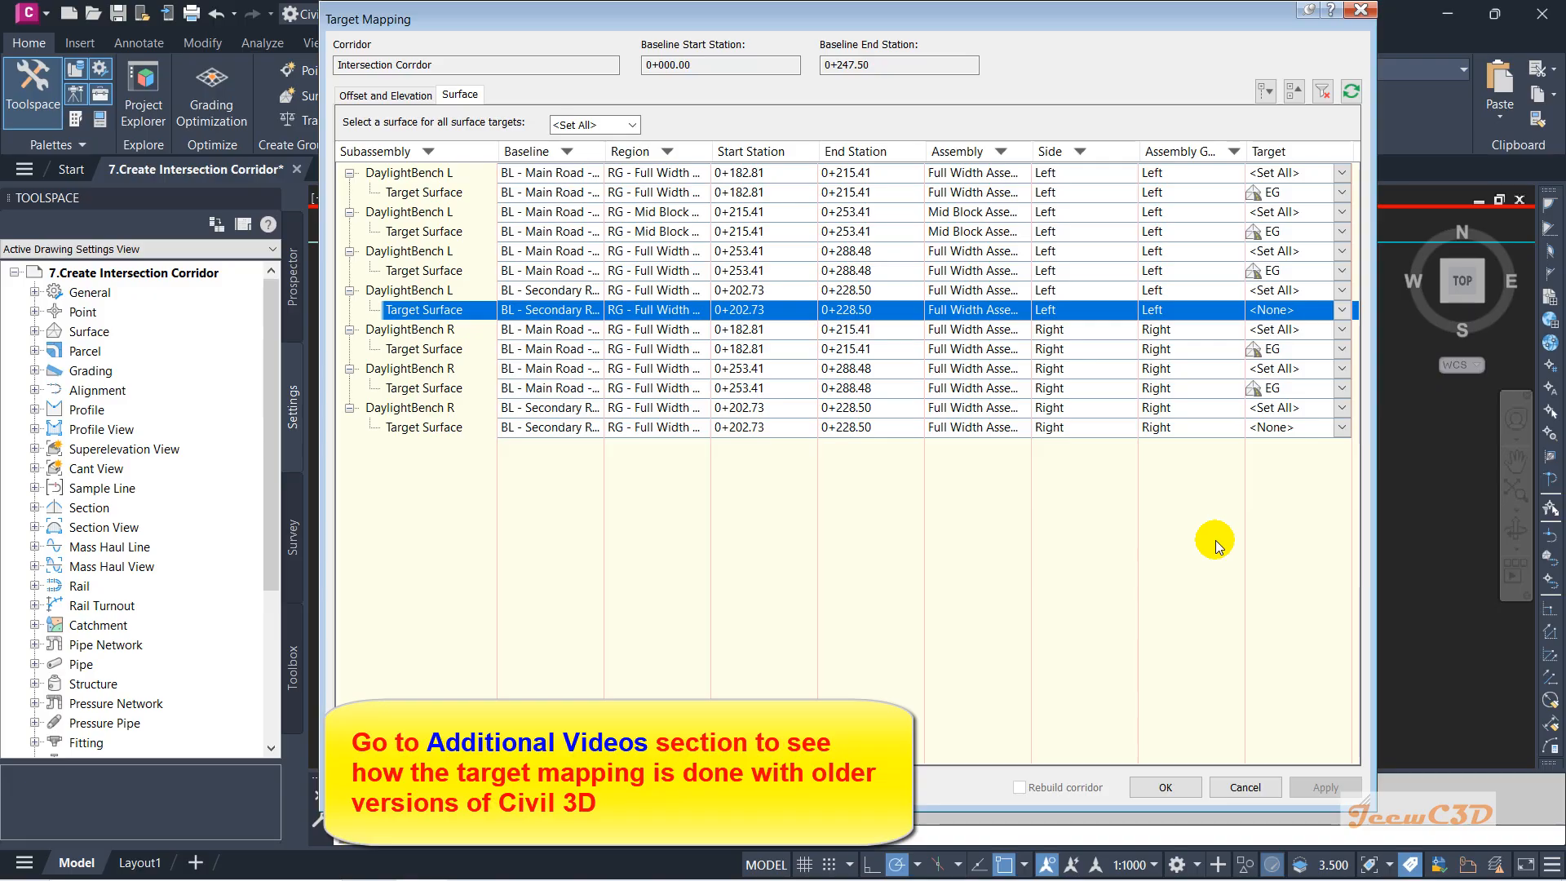
pyautogui.click(632, 124)
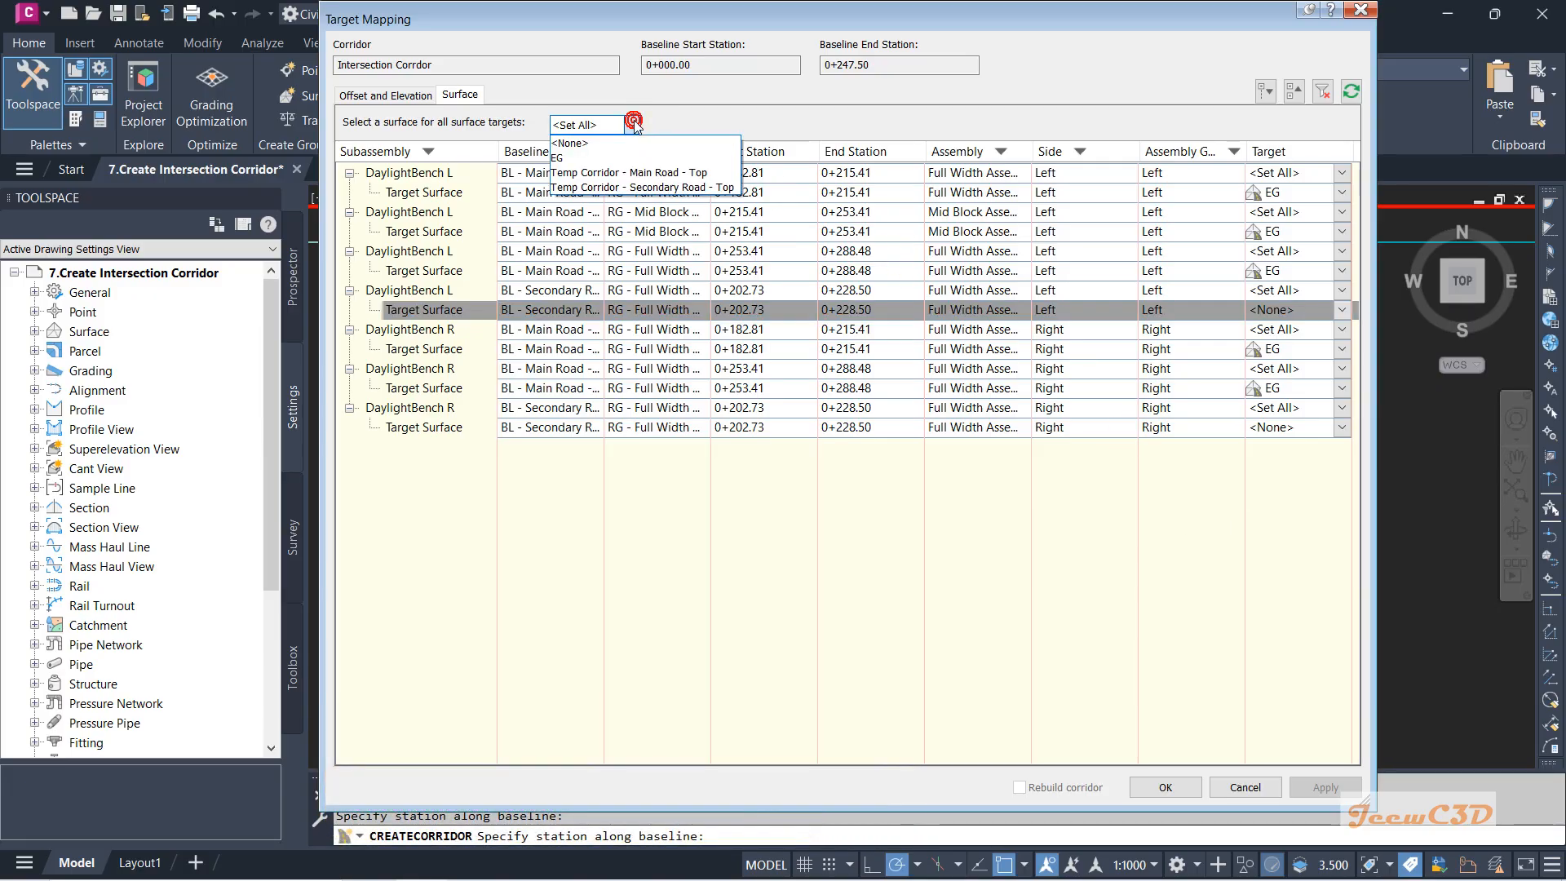
pyautogui.click(559, 158)
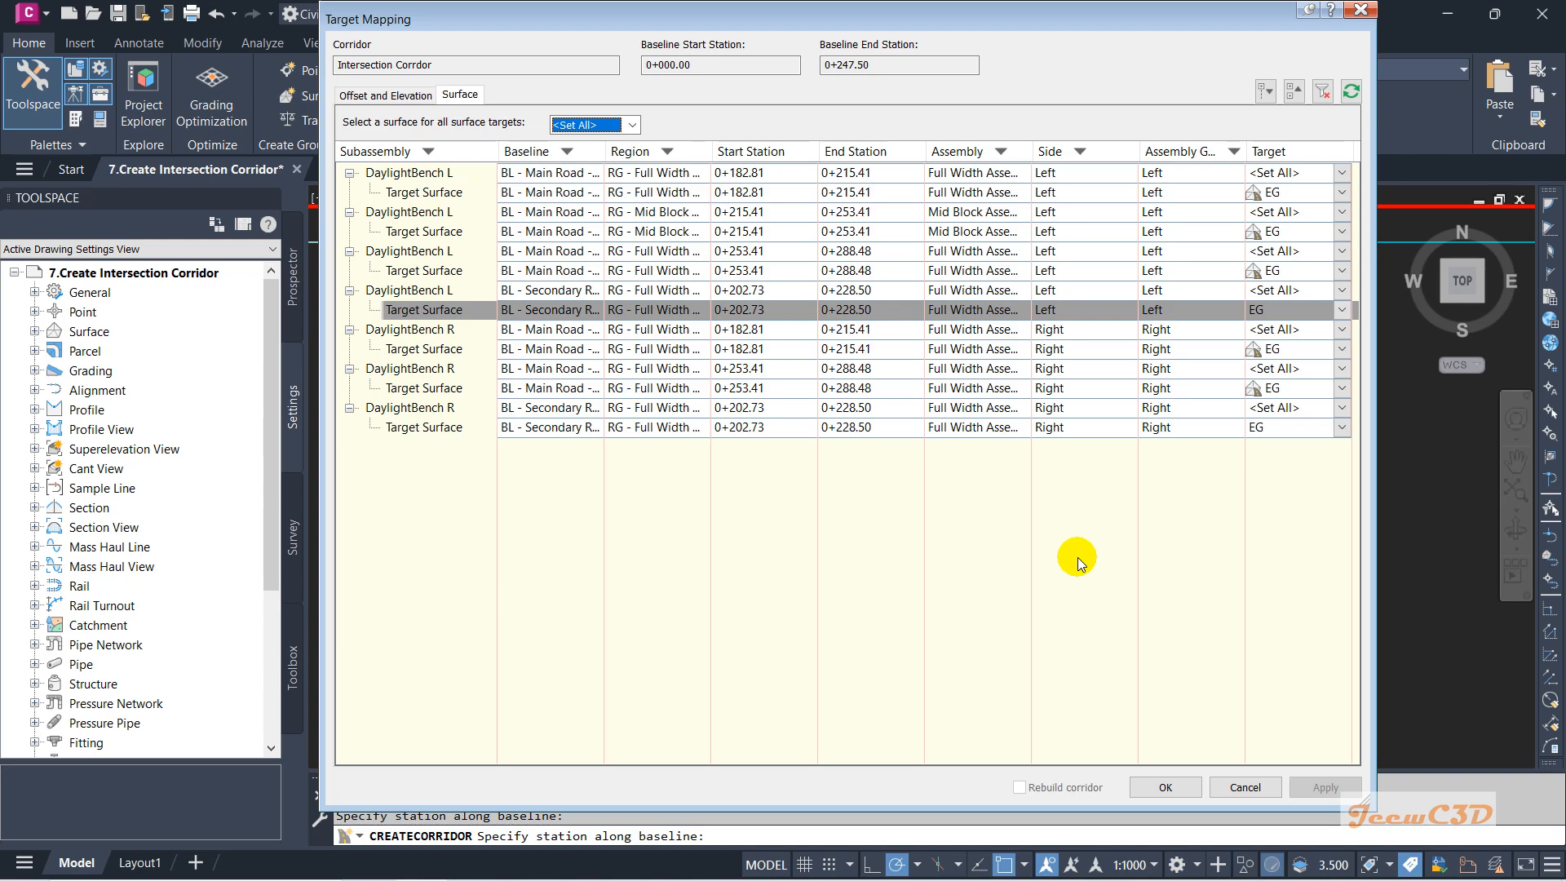
pyautogui.click(1159, 789)
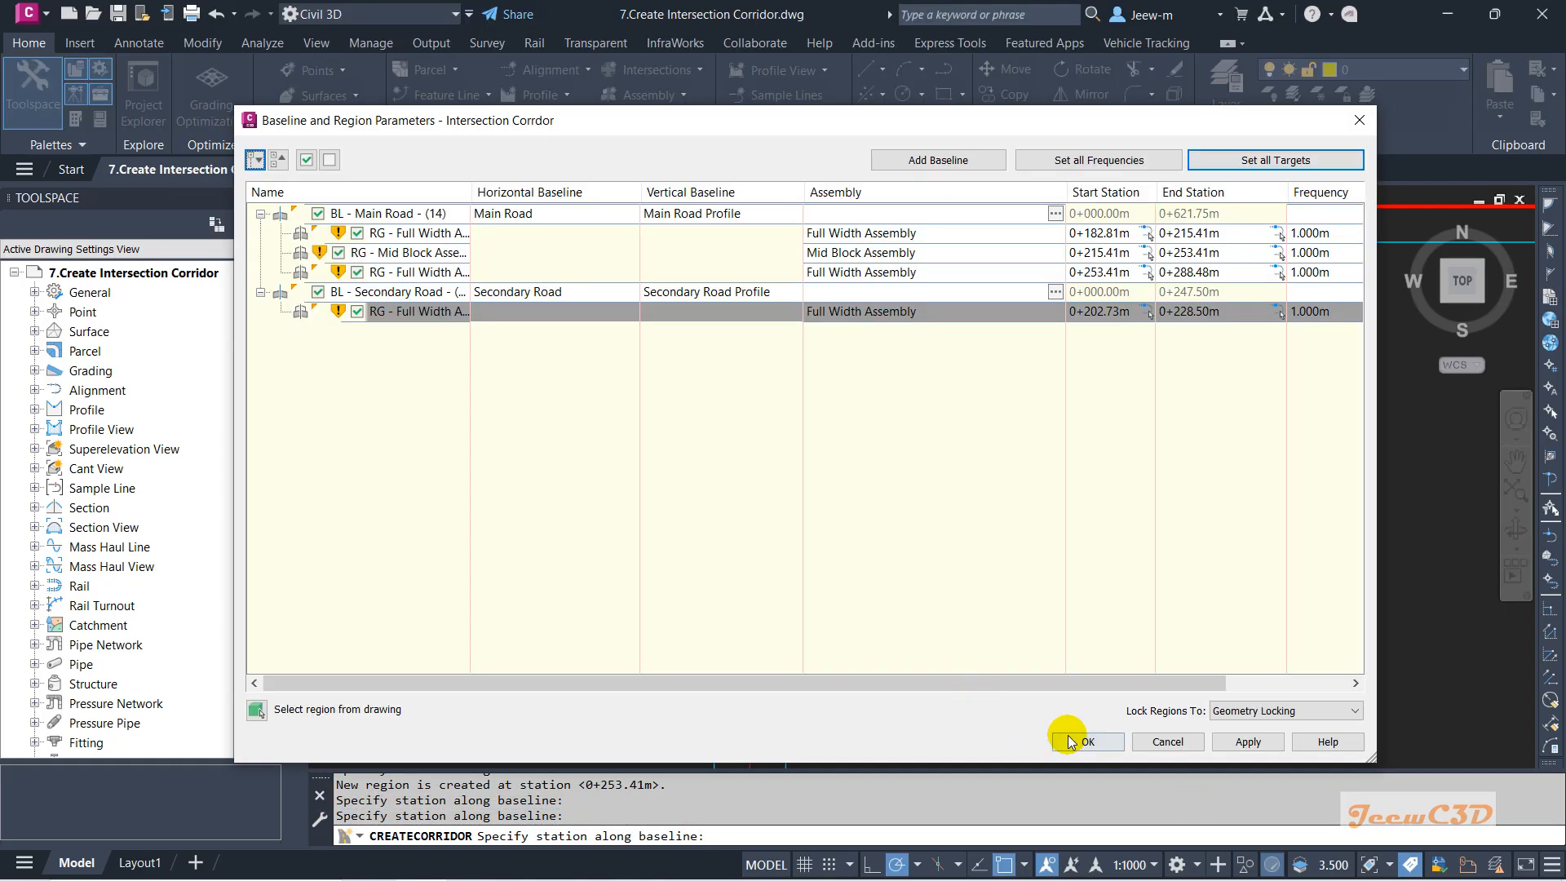
pyautogui.click(1069, 739)
# Rebuild the Intersection Corridor and inspect its road legs and the empty curb-return corners.
pyautogui.click(591, 397)
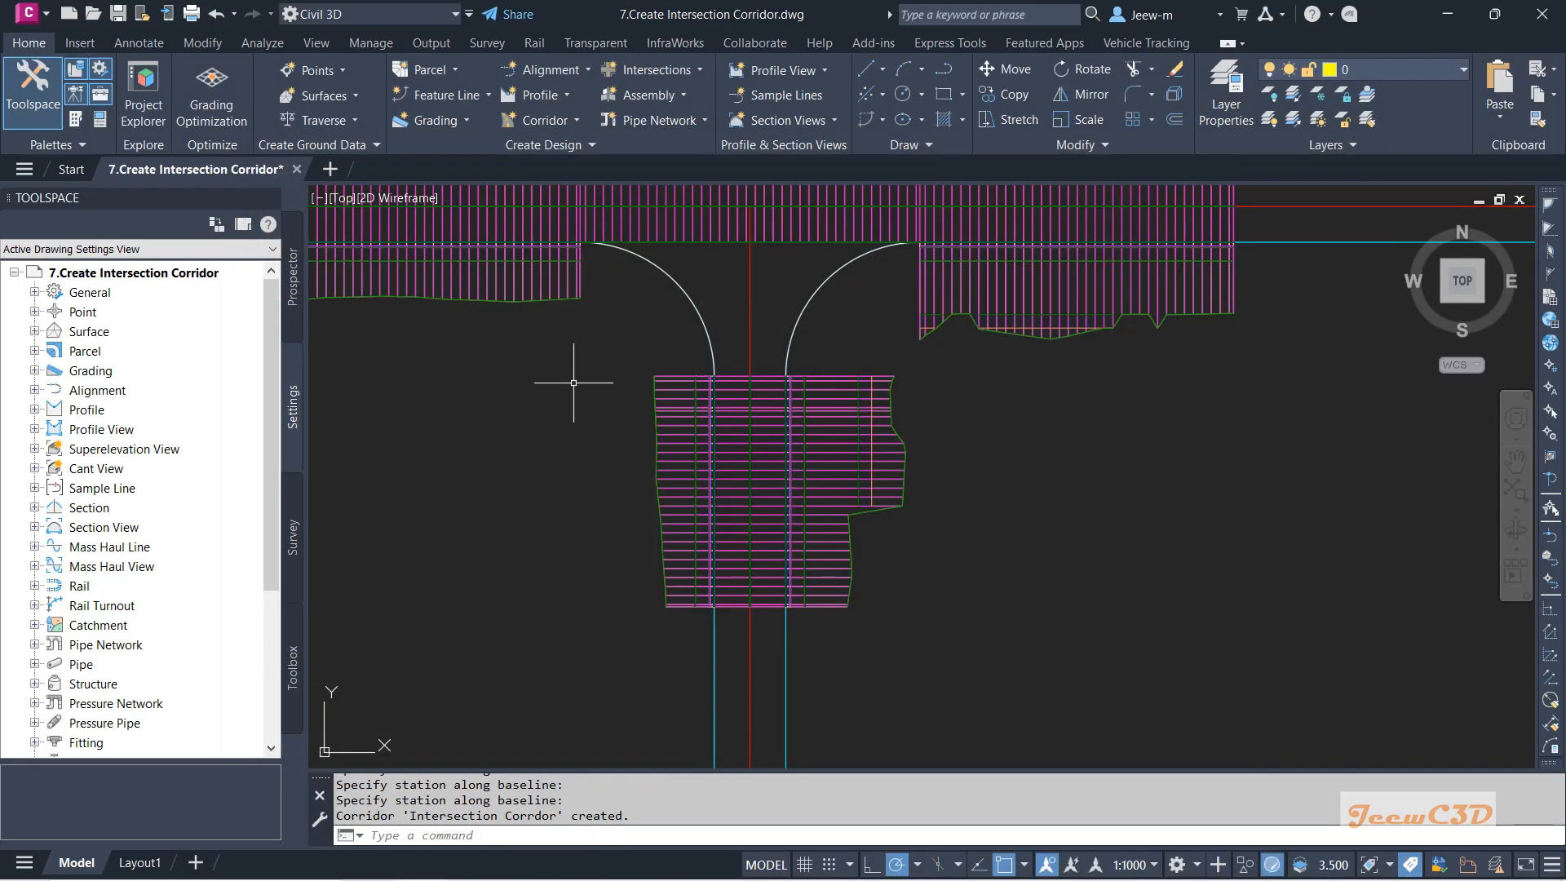
pyautogui.scroll(-2, 587, 457)
pyautogui.scroll(2, 853, 493)
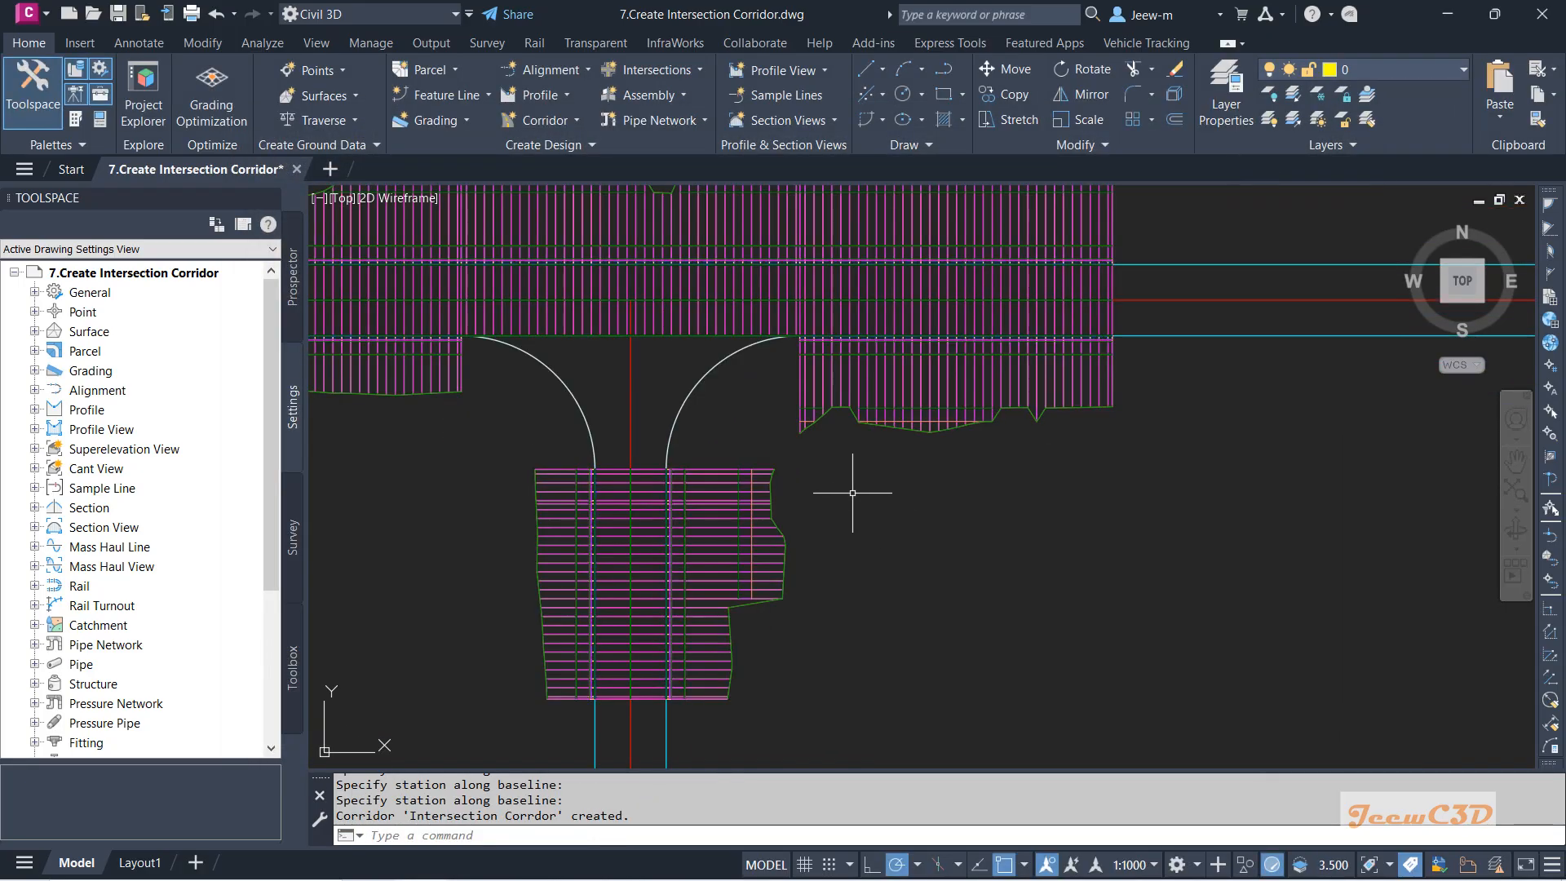
pyautogui.moveTo(852, 493)
pyautogui.mouseDown(button='middle')
pyautogui.moveTo(946, 522)
pyautogui.moveTo(991, 561)
pyautogui.mouseUp(button='middle')
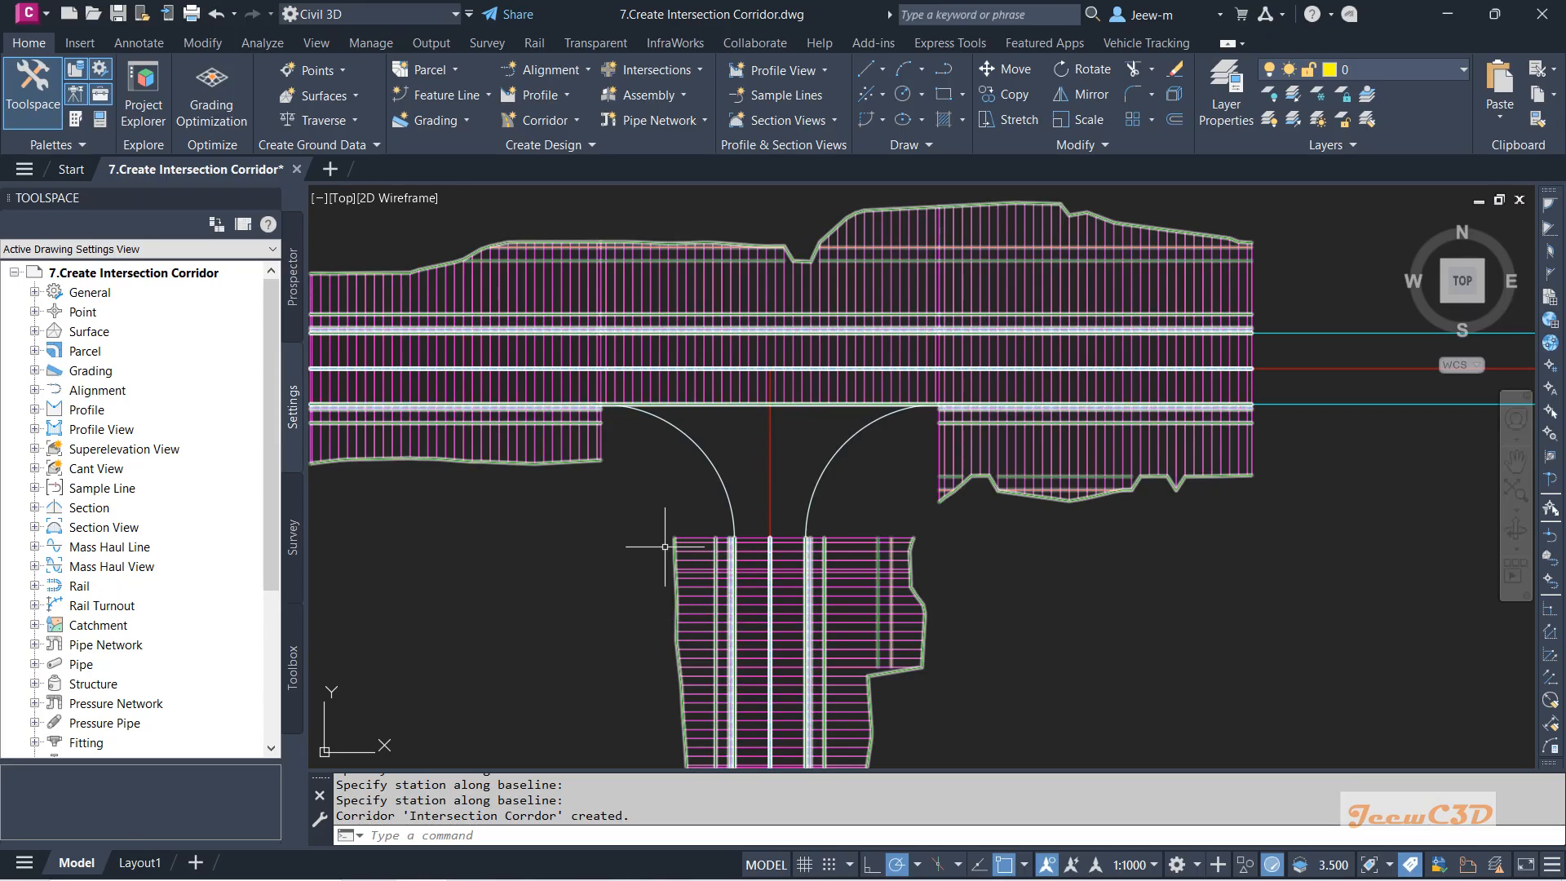
pyautogui.scroll(2, 664, 547)
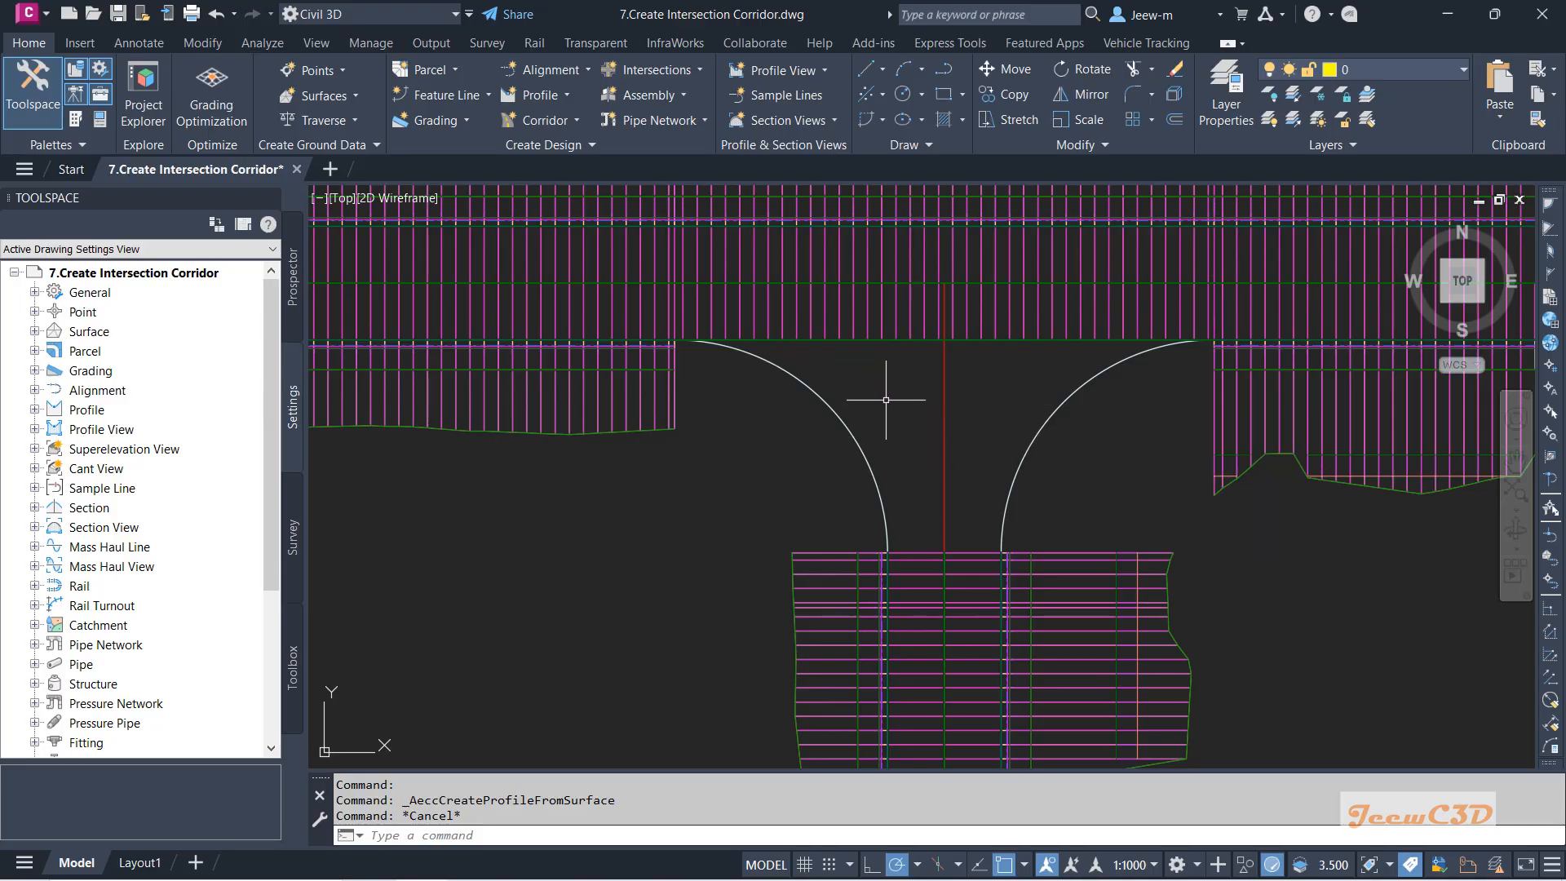
pyautogui.moveTo(886, 400); pyautogui.dragTo(919, 334, button='middle')
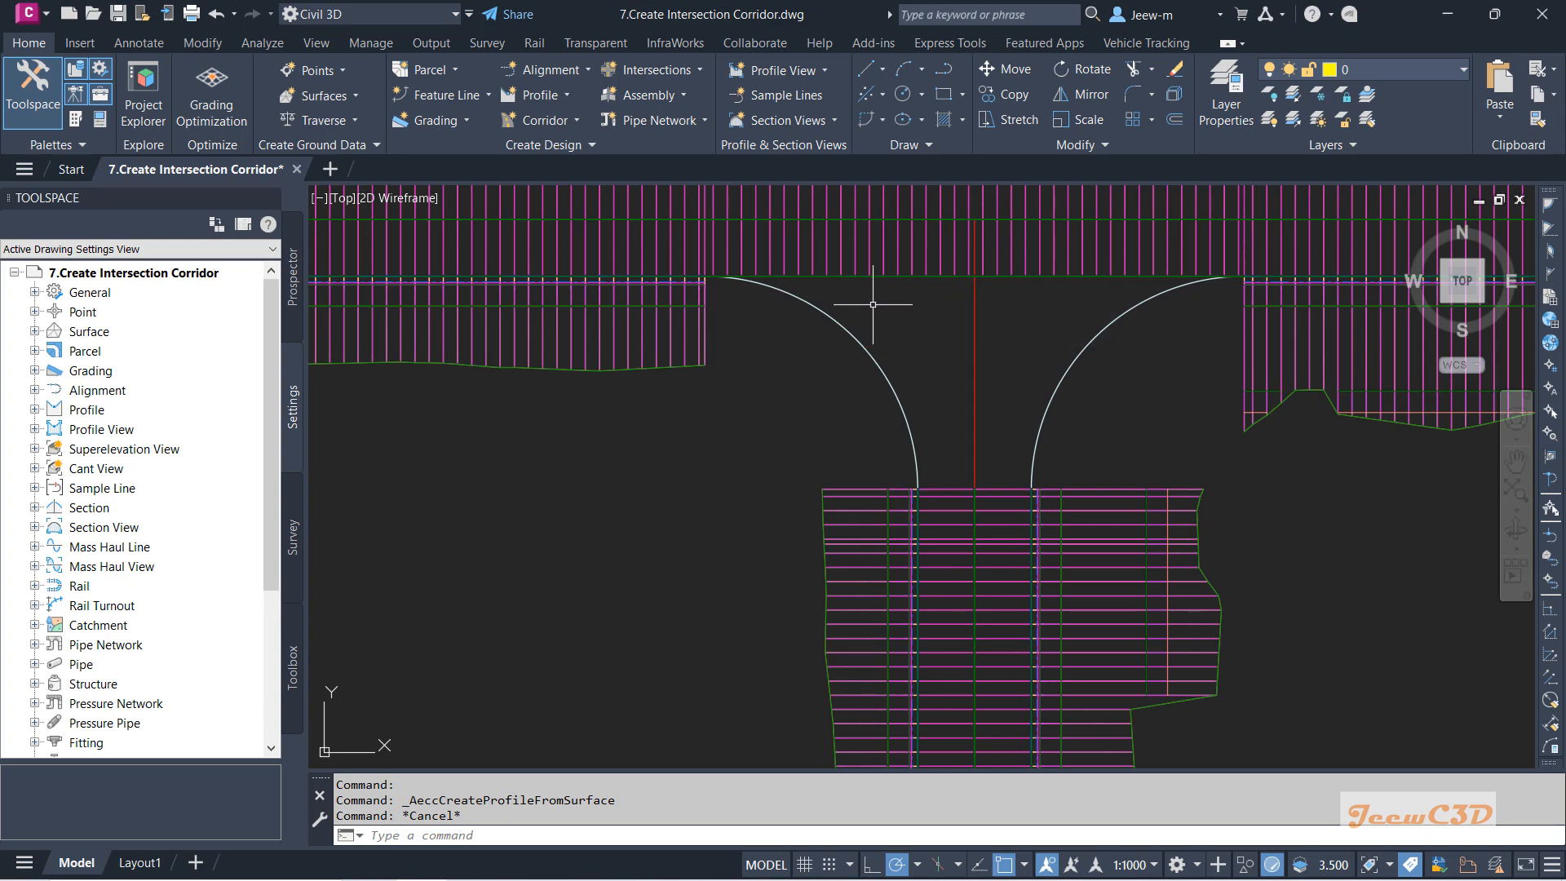
pyautogui.moveTo(873, 304); pyautogui.dragTo(858, 346, button='middle')
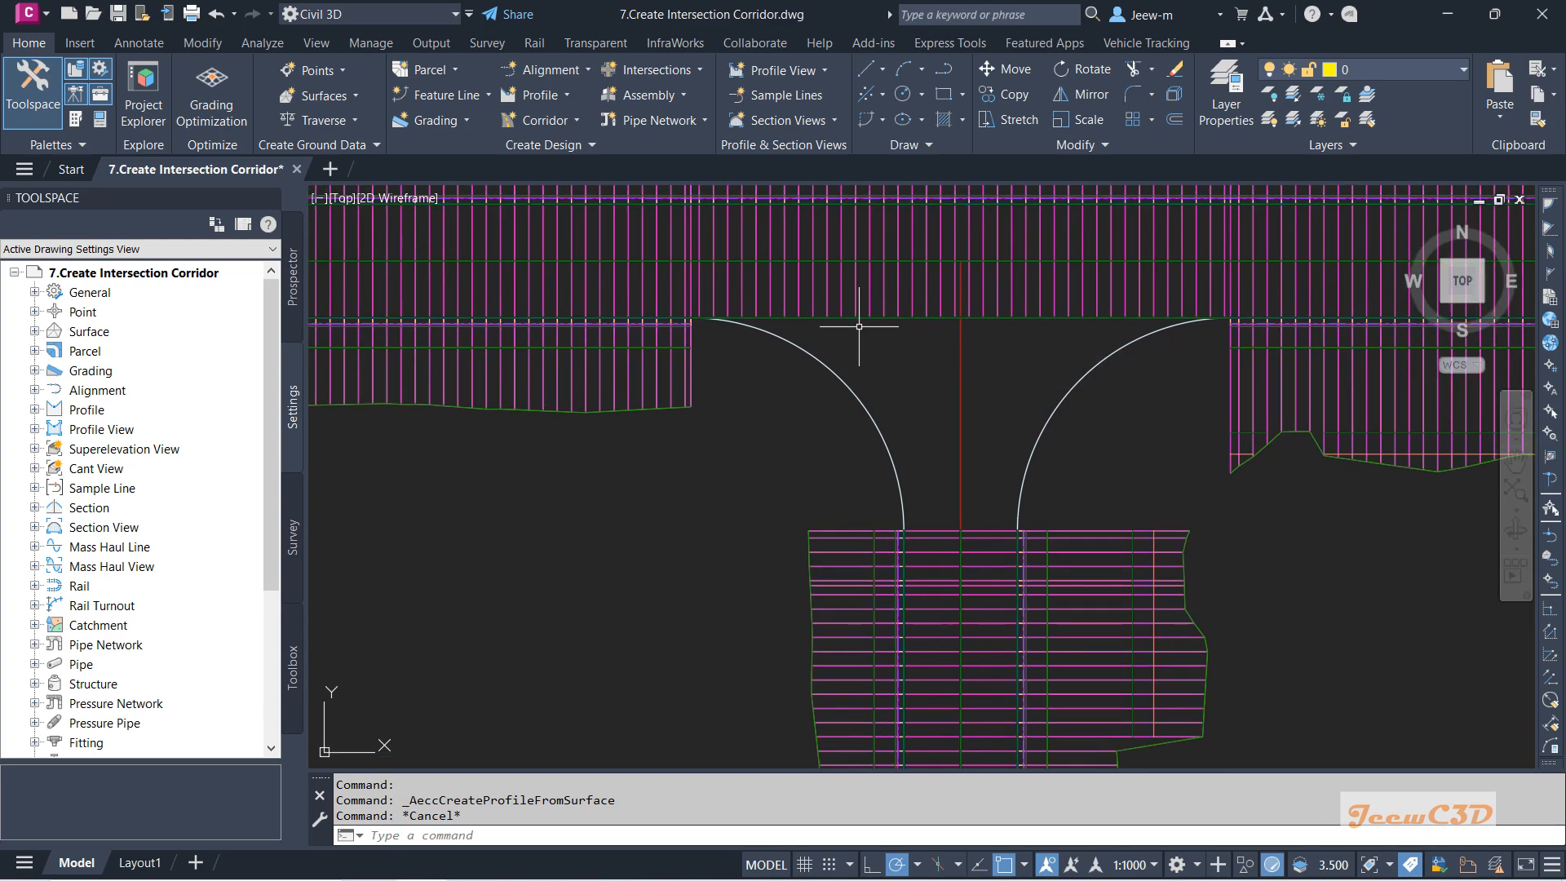
# Check the edge alignment and the Secondary Road alignment at the road edge, then clear the selection.
pyautogui.click(864, 315)
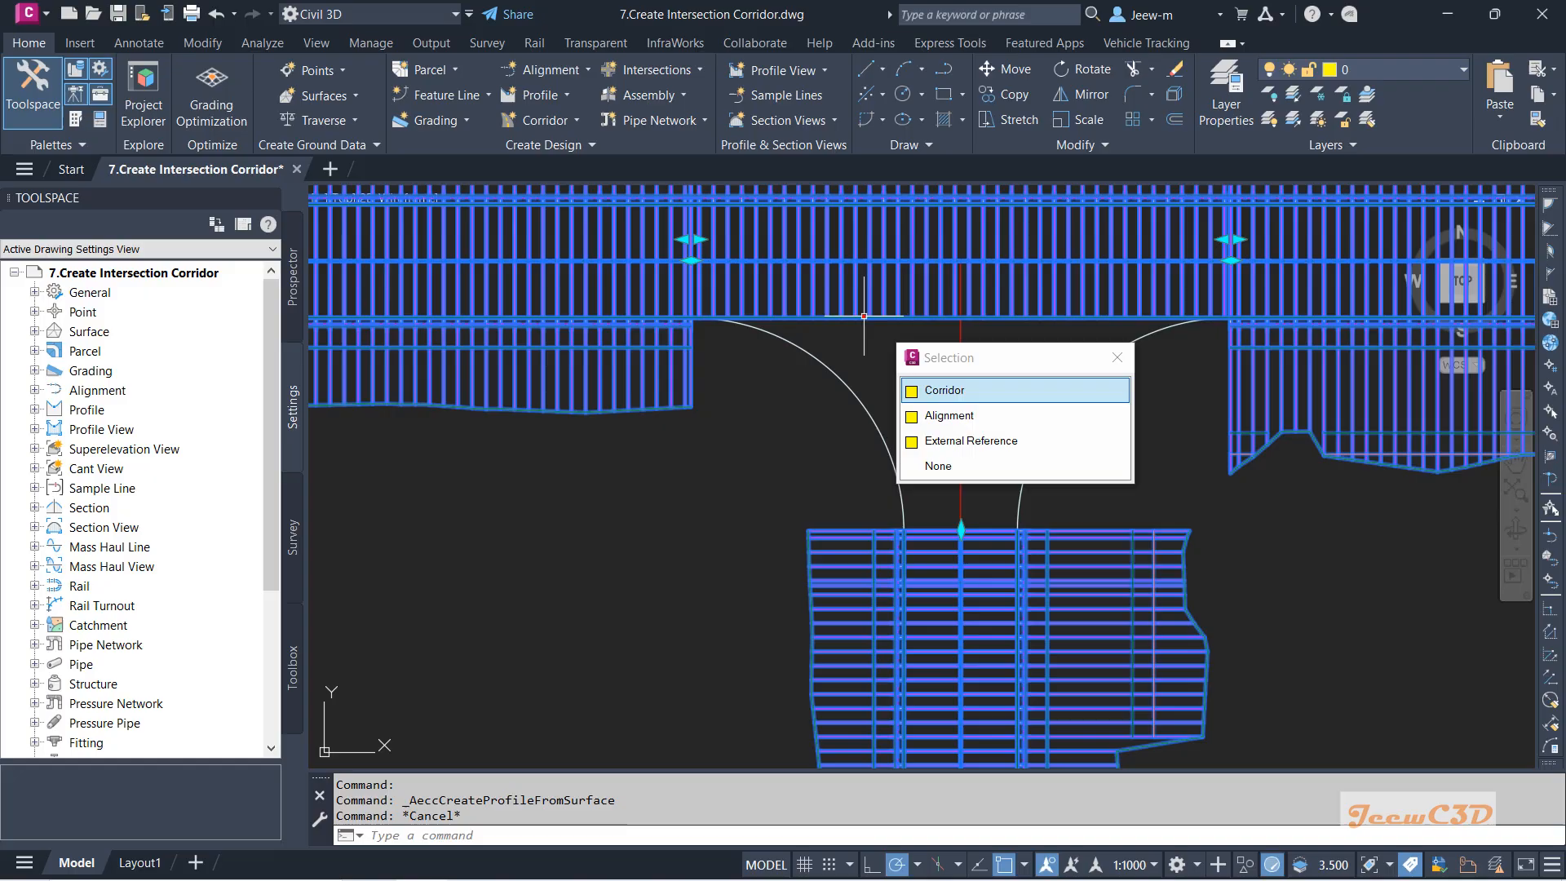
pyautogui.click(955, 409)
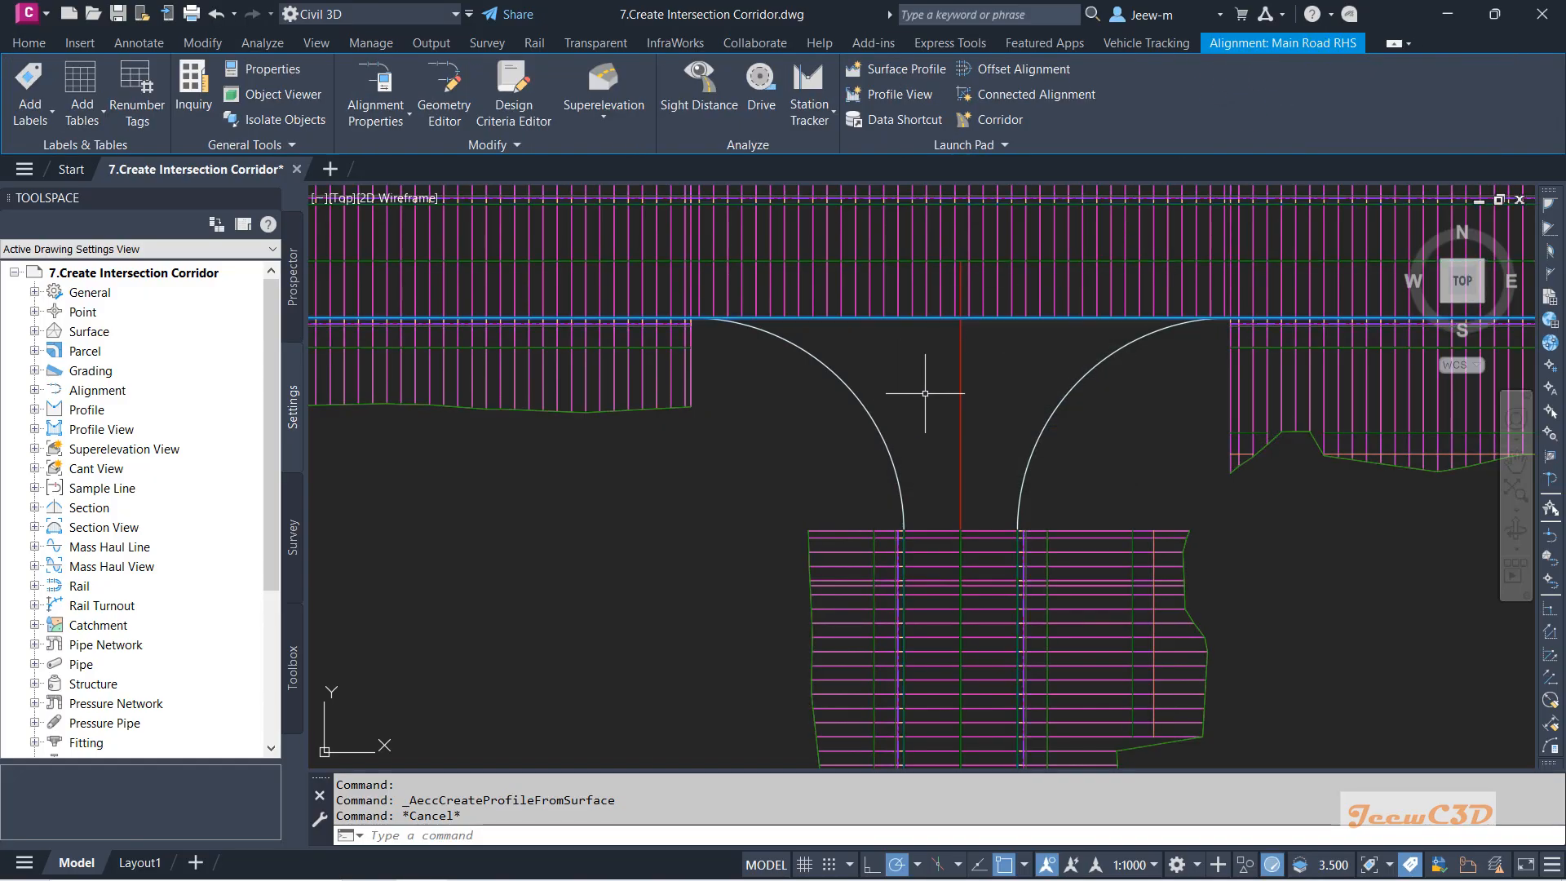
pyautogui.press('Escape')
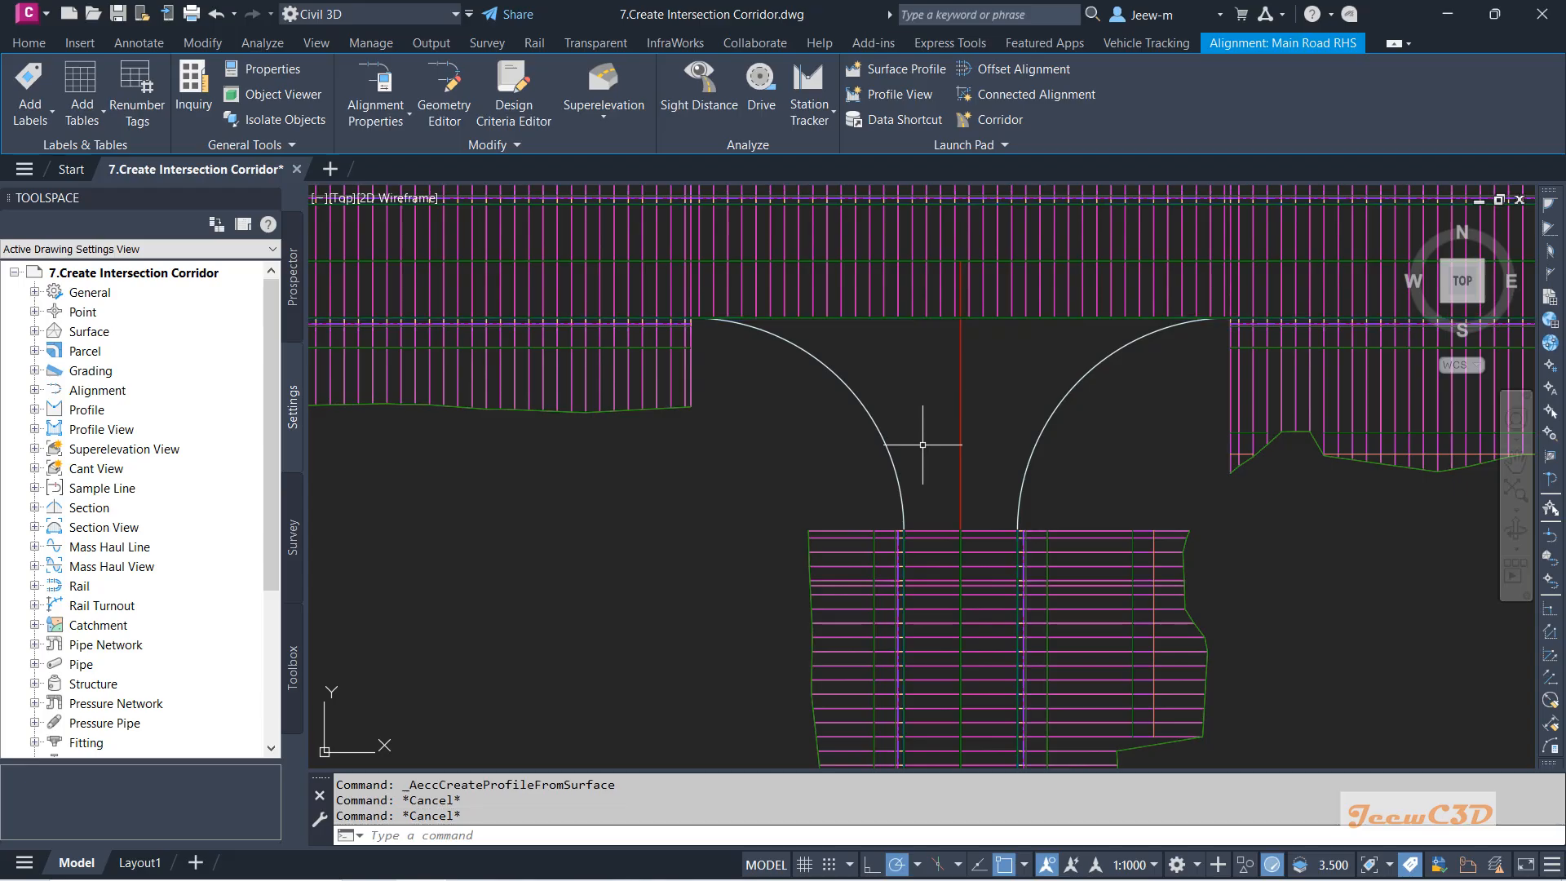
pyautogui.click(960, 422)
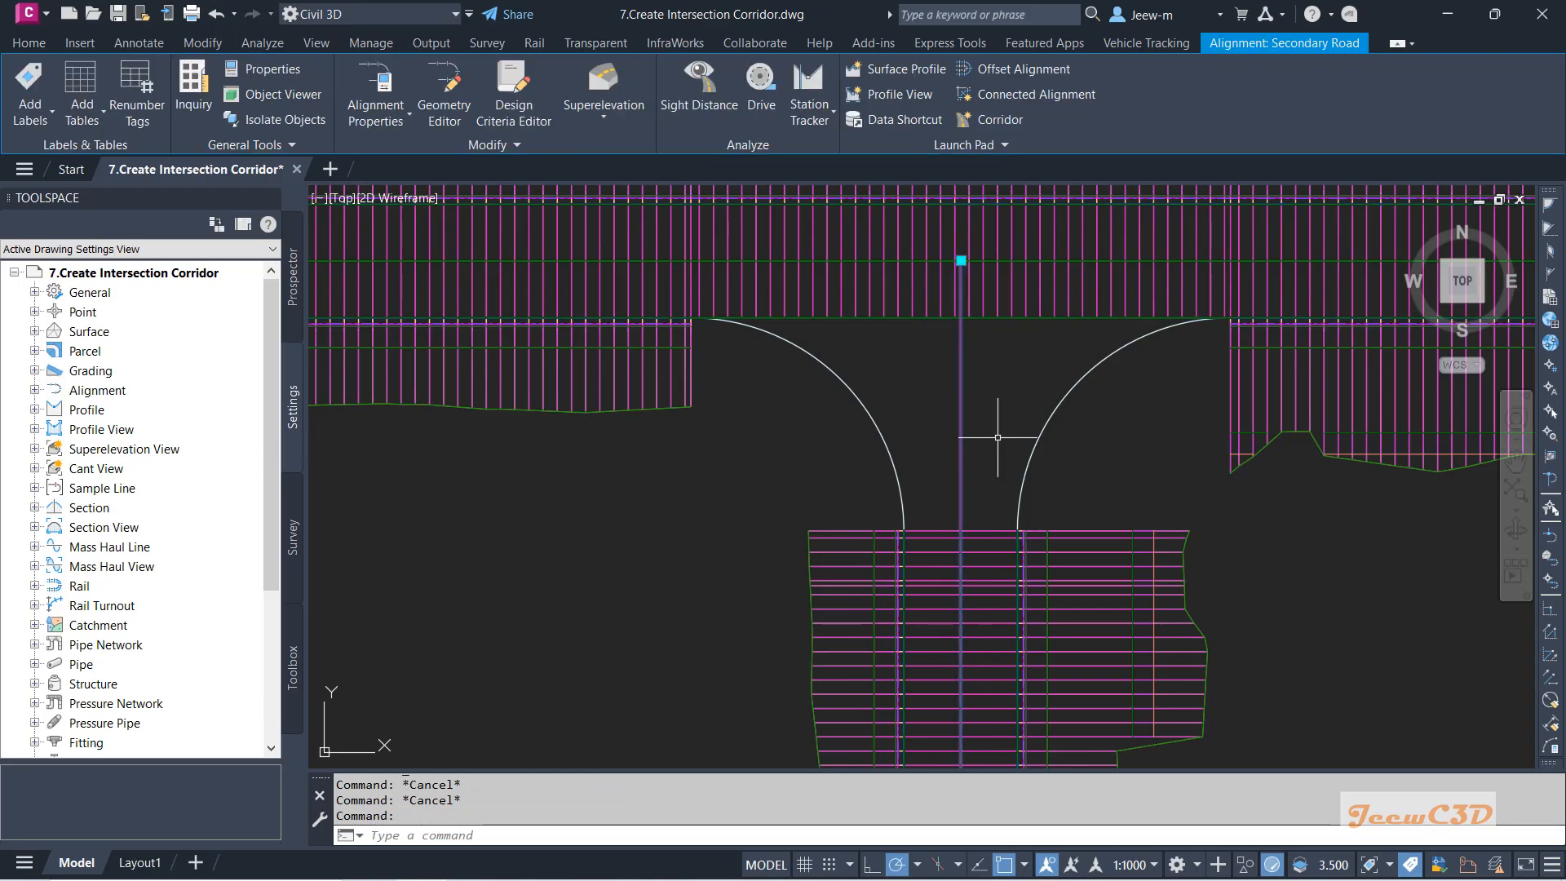
pyautogui.press('Escape')
# Select the Main Road RHS alignment at the intersection edge from the selection cycling list.
pyautogui.scroll(-6, 983, 461)
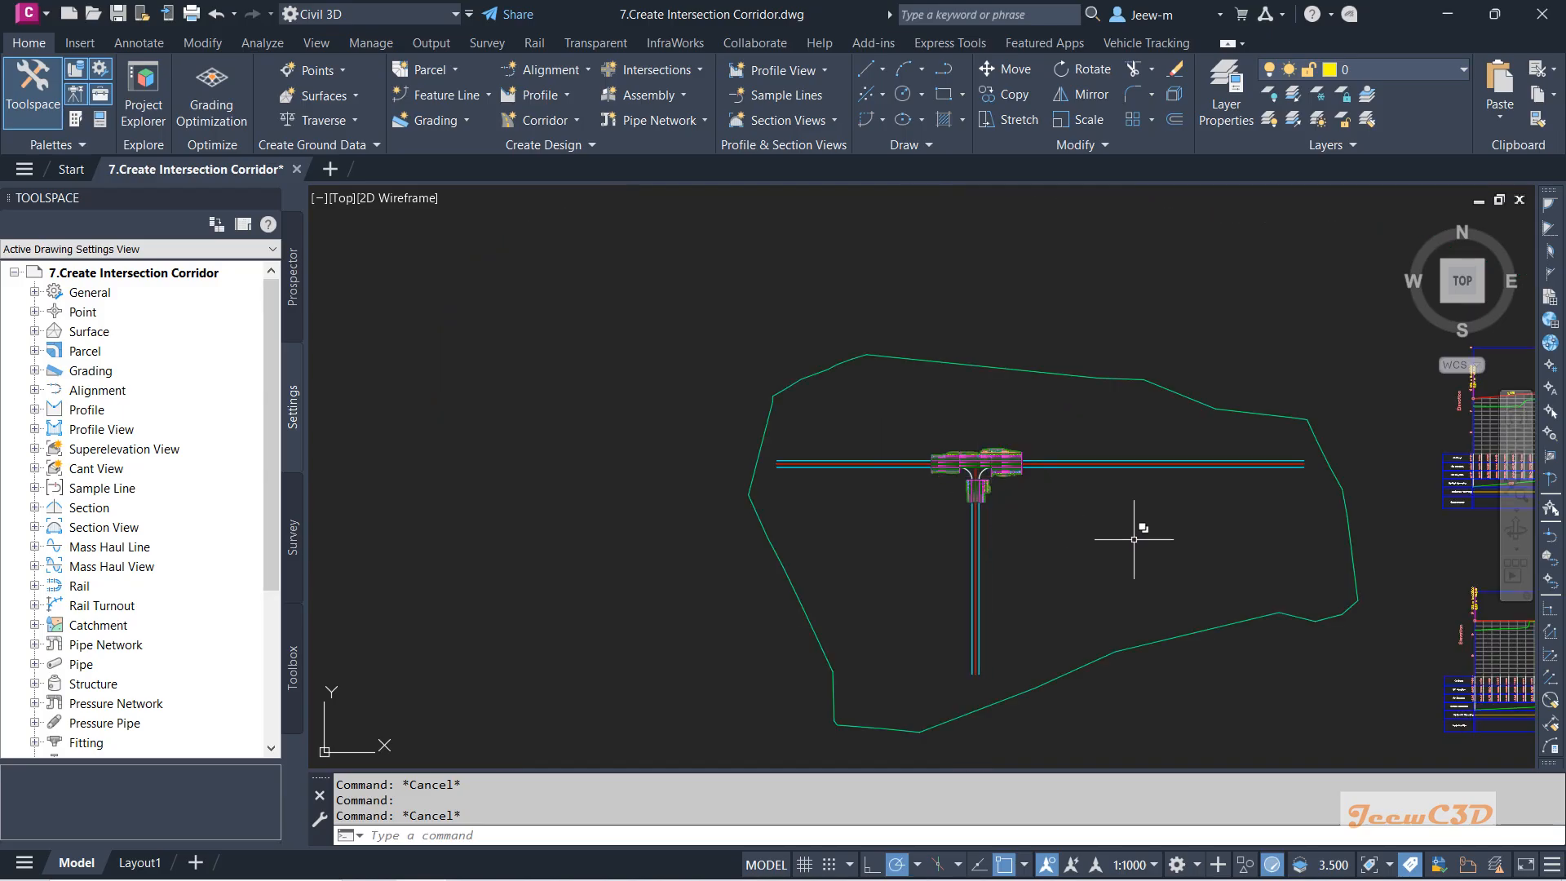
pyautogui.moveTo(1133, 538); pyautogui.dragTo(903, 478, button='middle')
pyautogui.scroll(1, 1265, 547)
pyautogui.scroll(-4, 1353, 571)
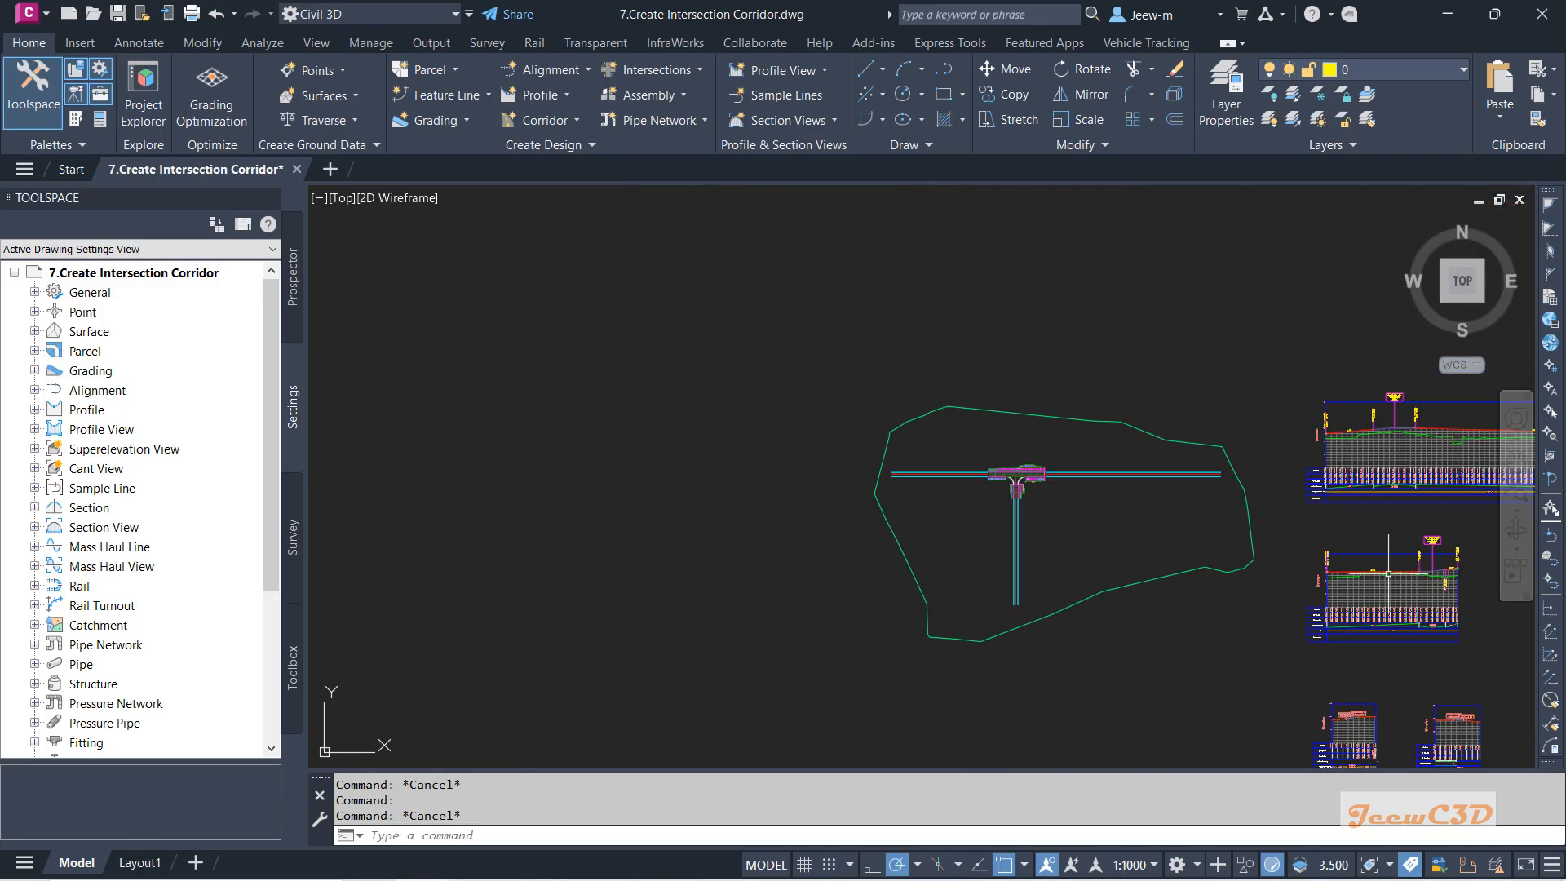
pyautogui.scroll(6, 1015, 454)
pyautogui.scroll(8, 1019, 440)
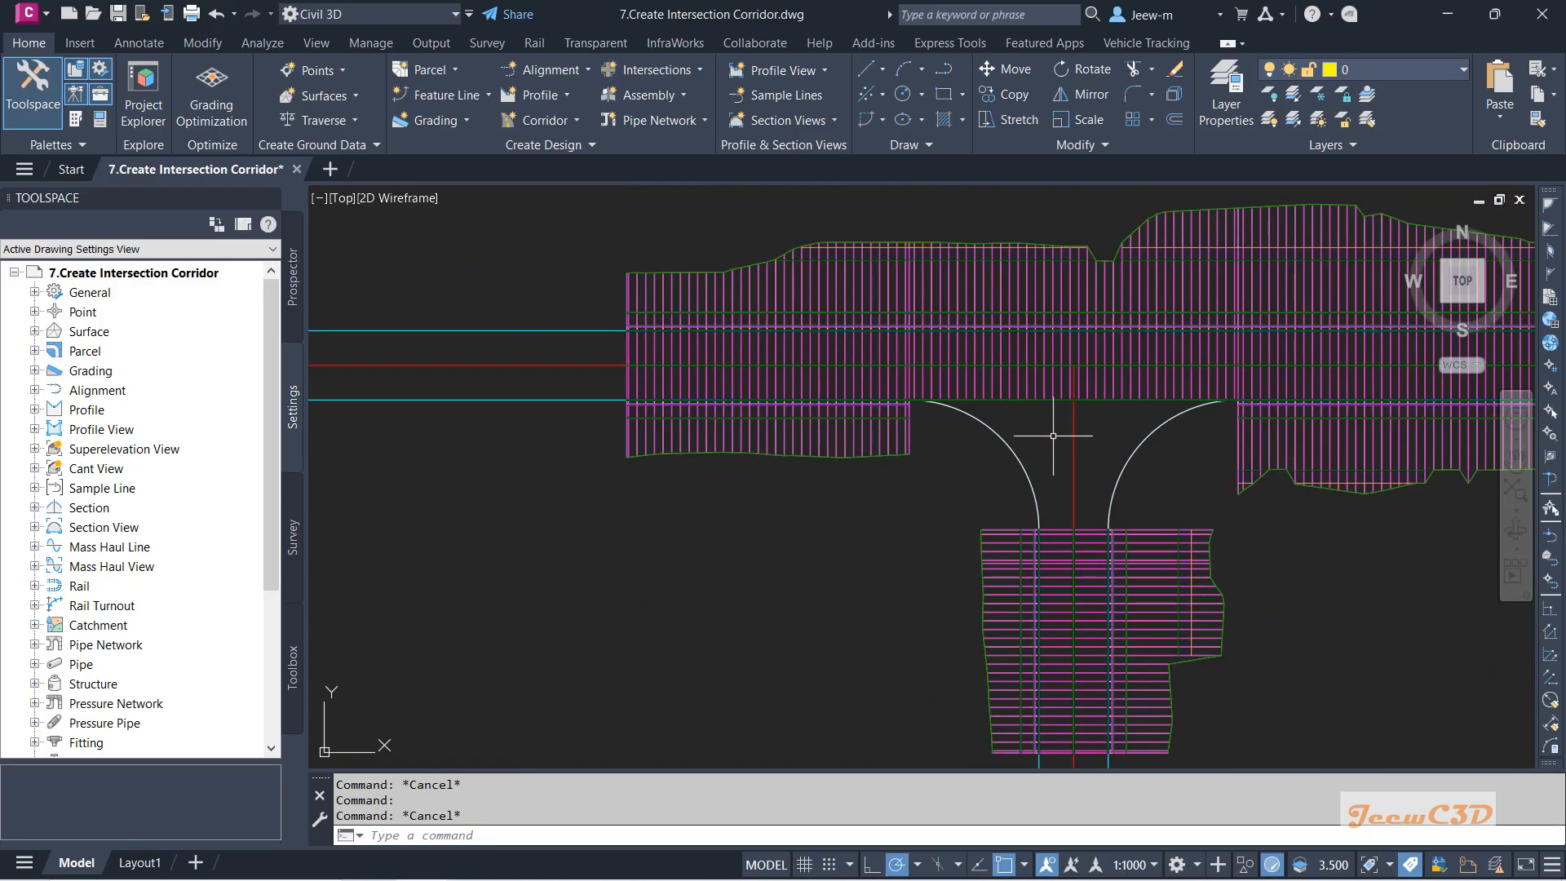
pyautogui.click(1081, 369)
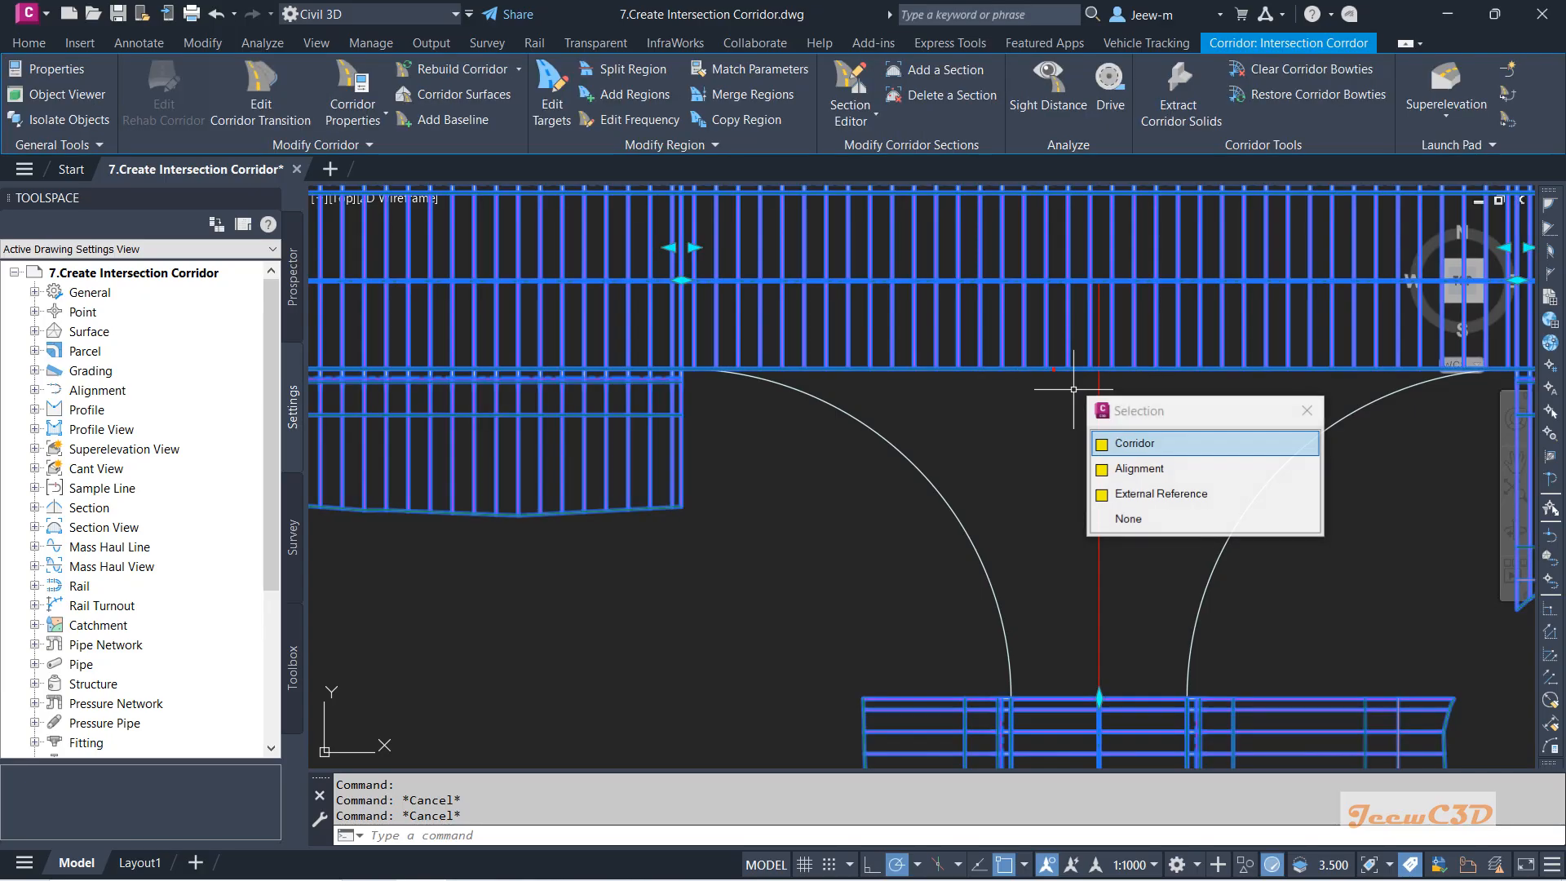
pyautogui.click(1131, 466)
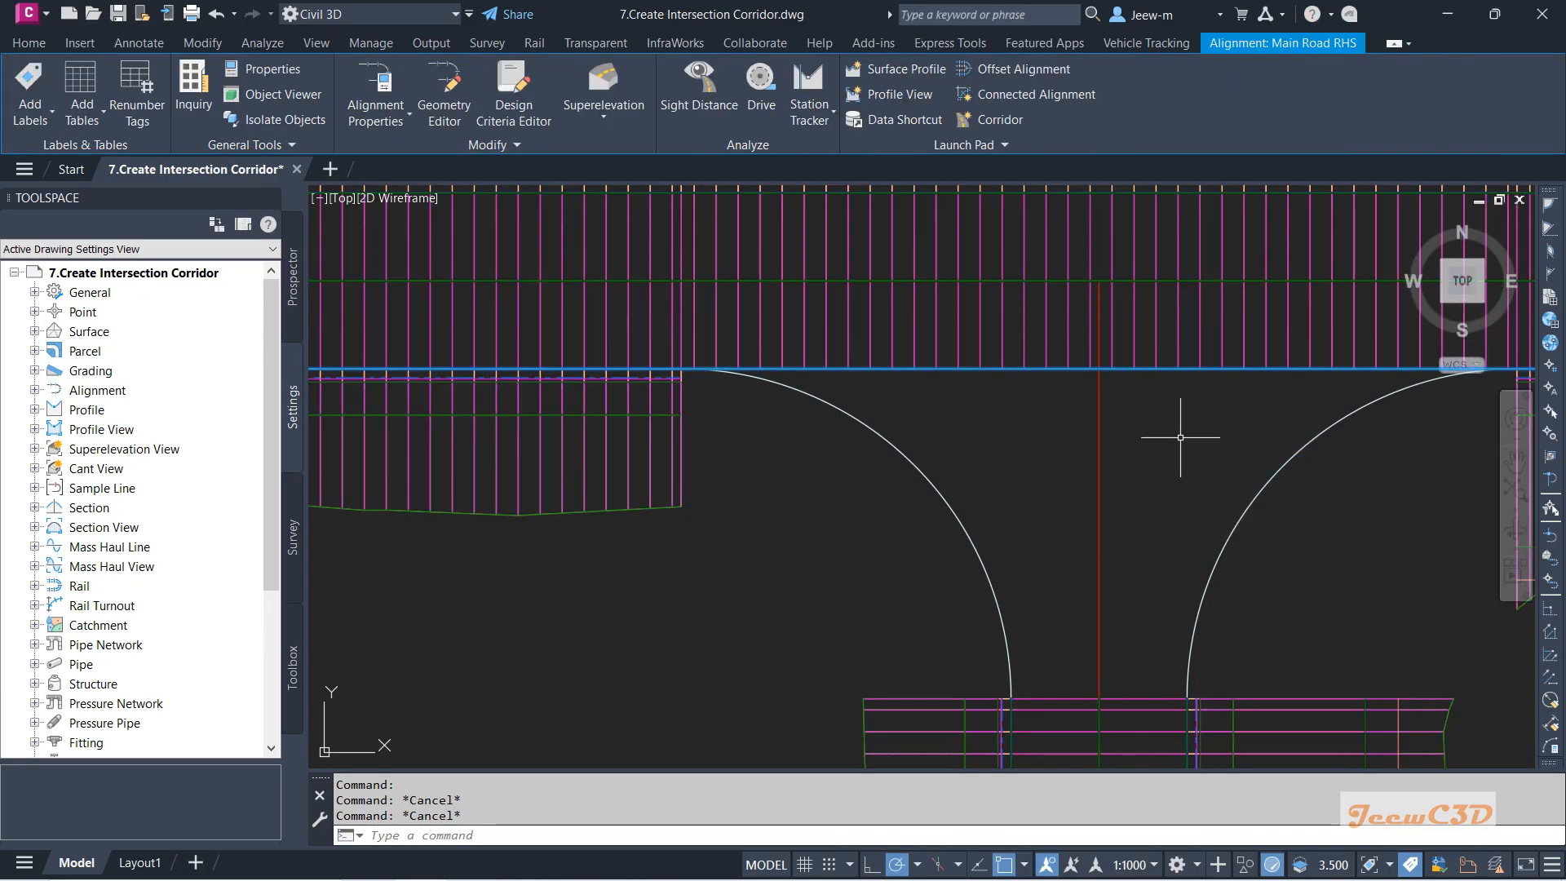
pyautogui.scroll(-4, 1180, 438)
pyautogui.moveTo(1180, 439); pyautogui.dragTo(1084, 421, button='middle')
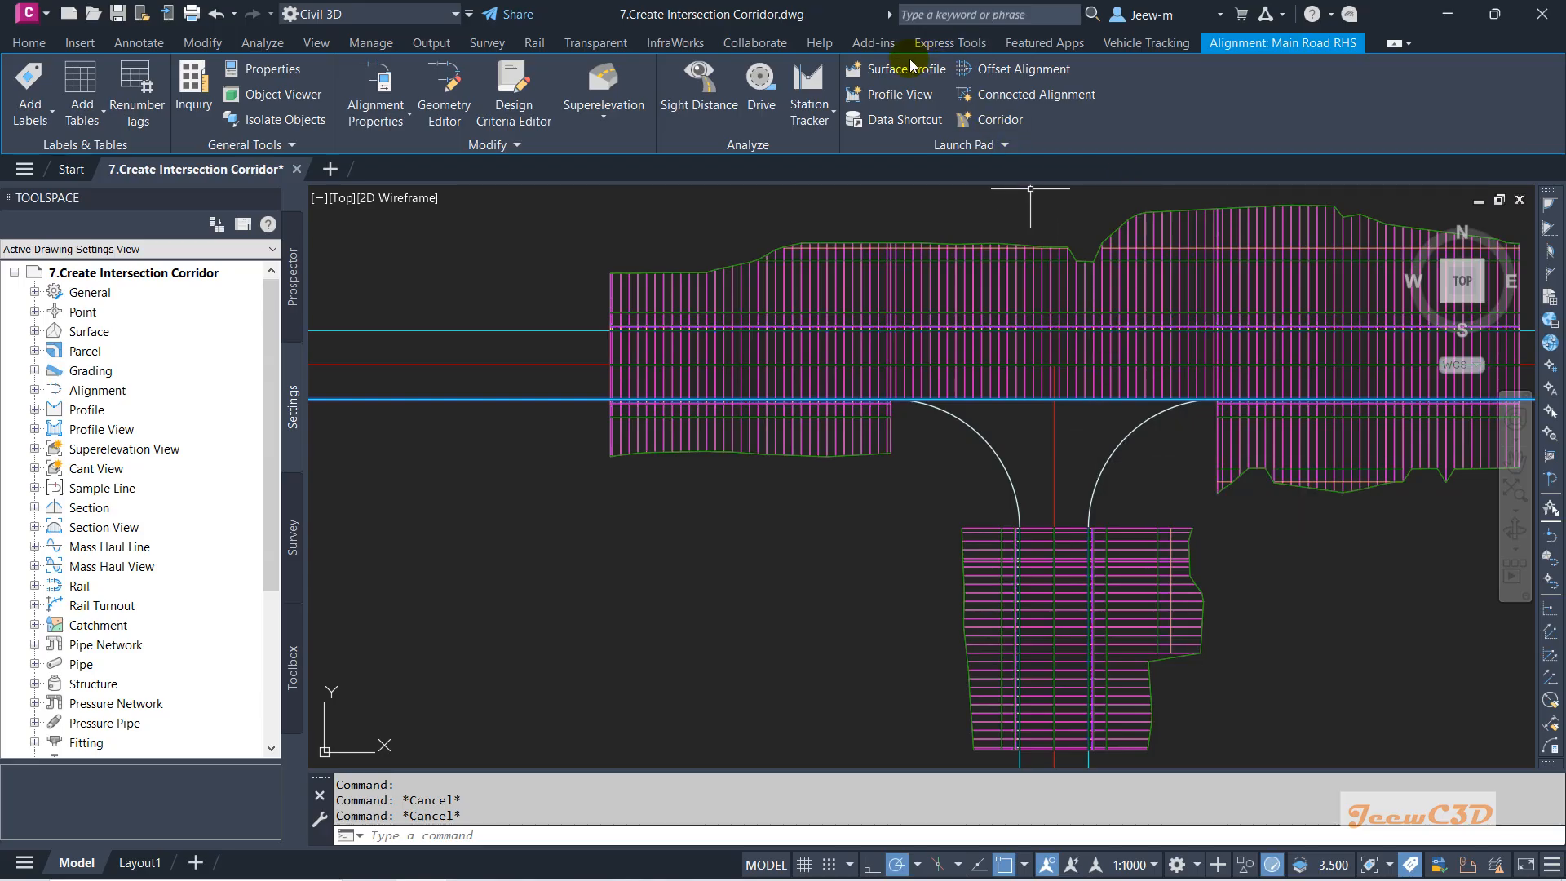
# Create a Main Road RHS profile sampled from the Temp Corridor - Main Road - Top surface.
pyautogui.click(905, 69)
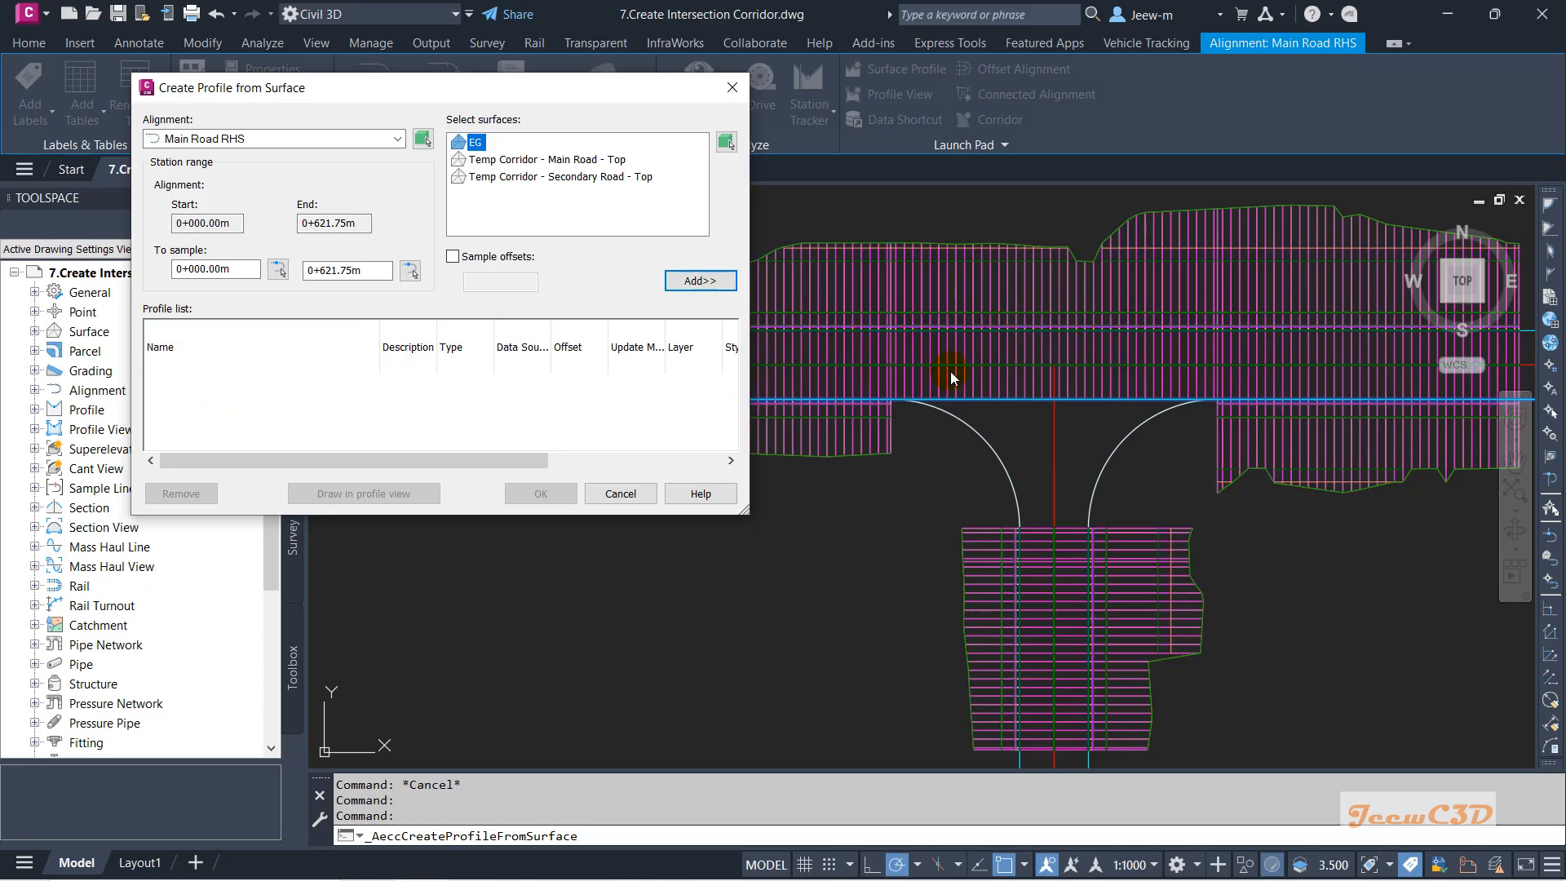
pyautogui.click(568, 160)
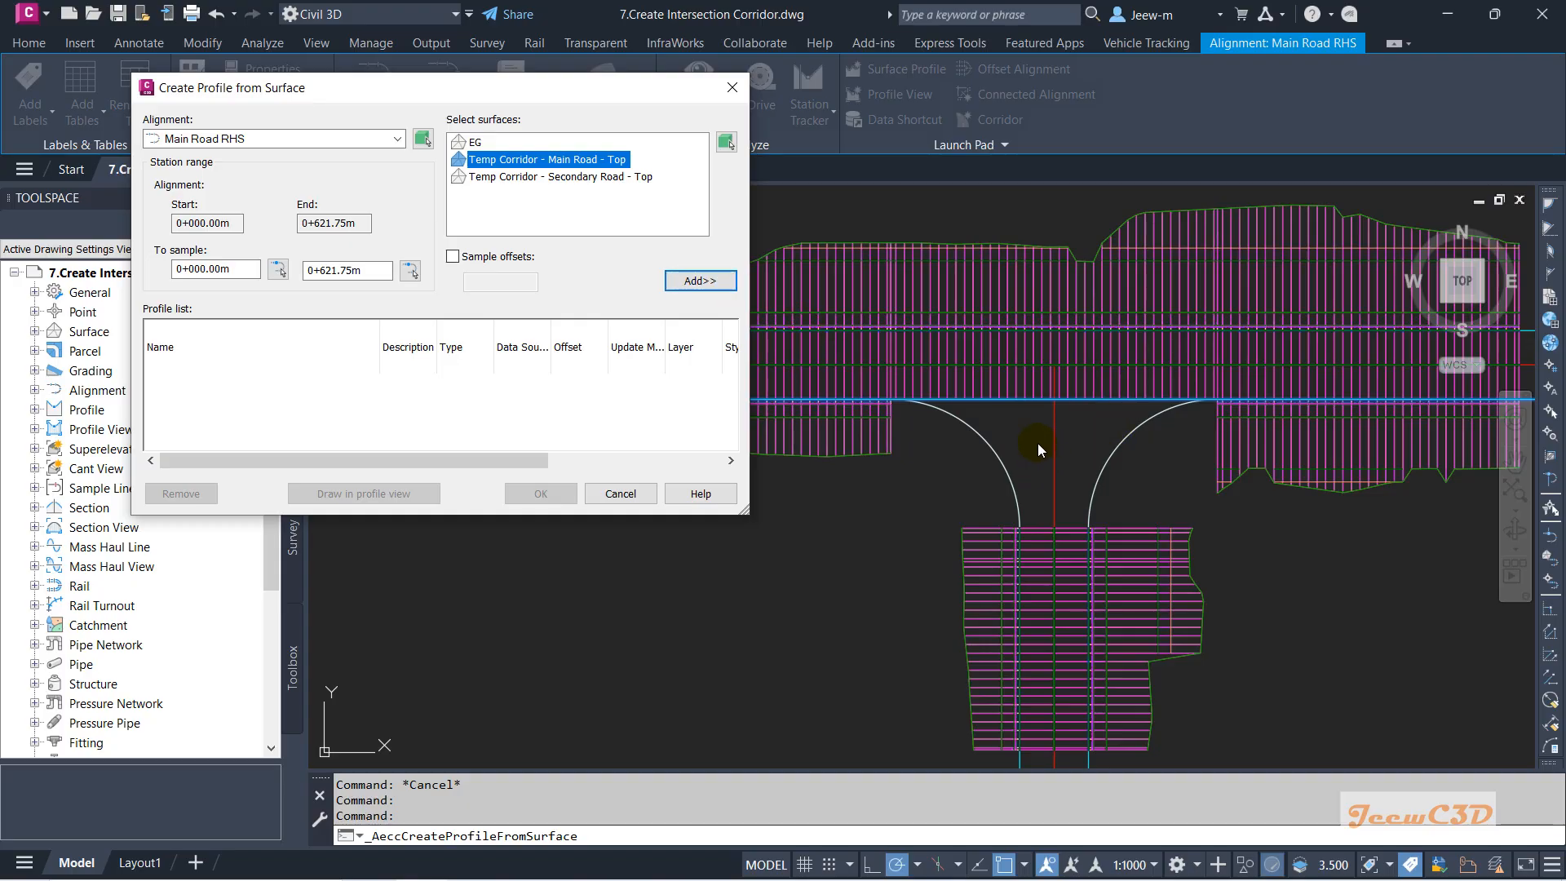
pyautogui.click(696, 281)
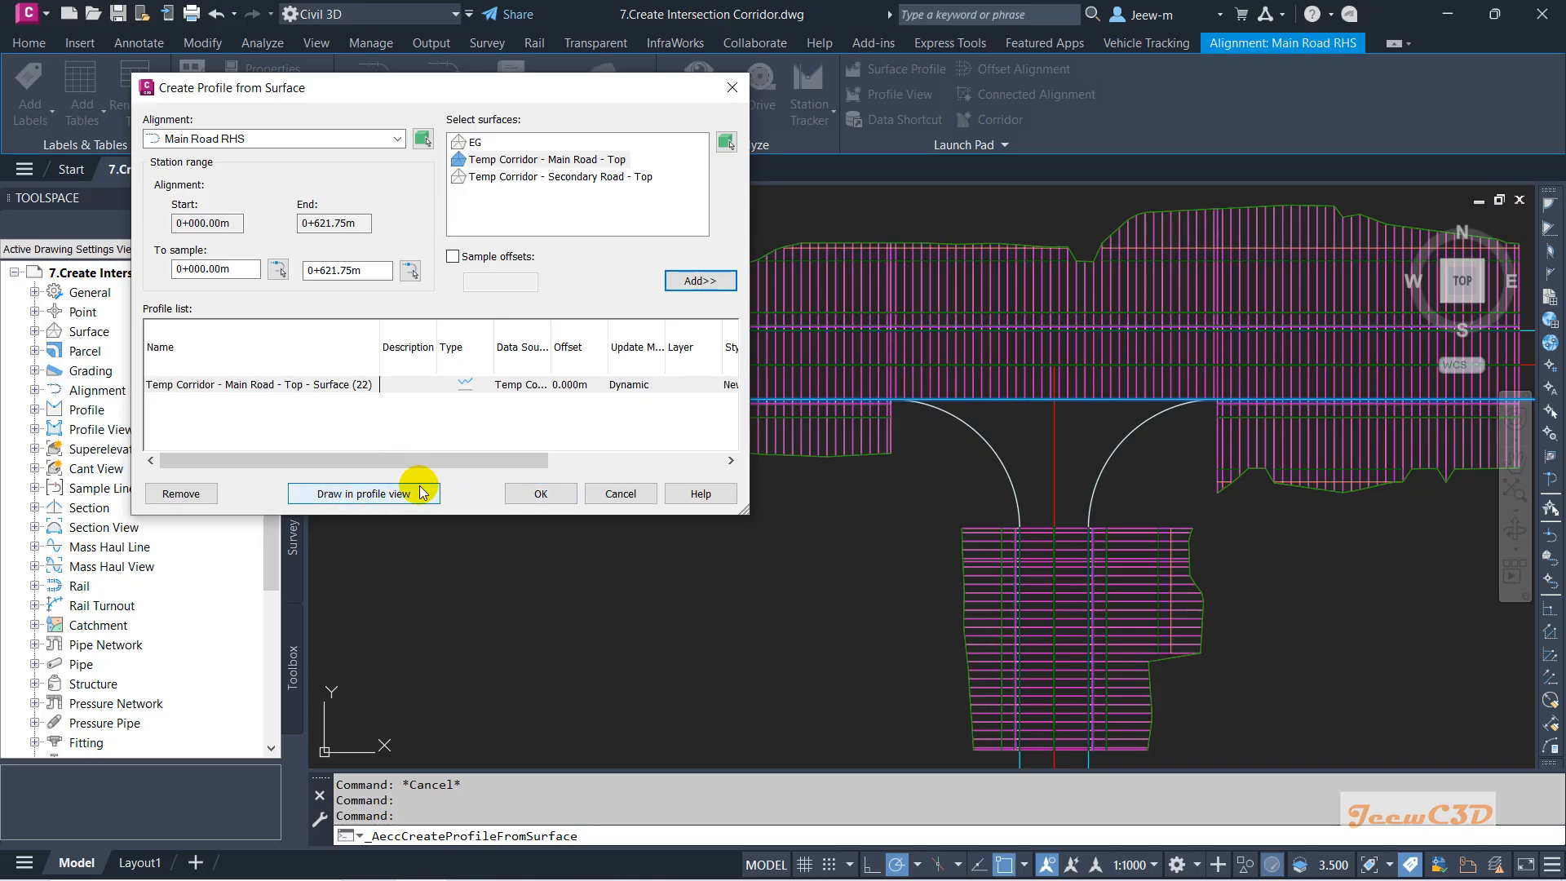
pyautogui.click(538, 494)
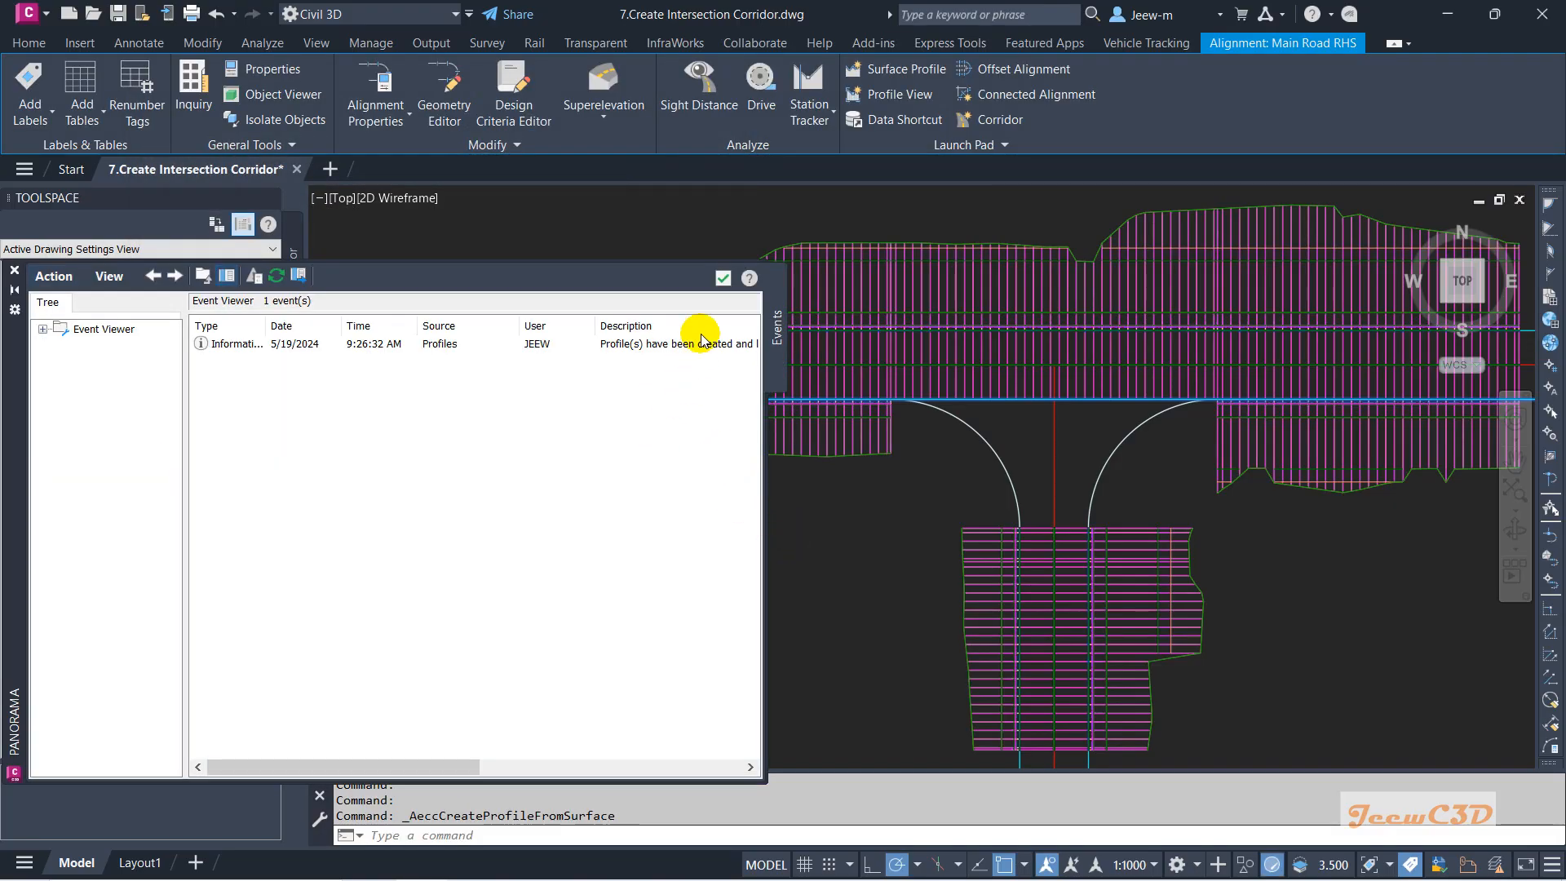
pyautogui.click(724, 279)
# Add an SW Curb Return baseline to the Intersection Corridor's parameters.
pyautogui.press('Escape')
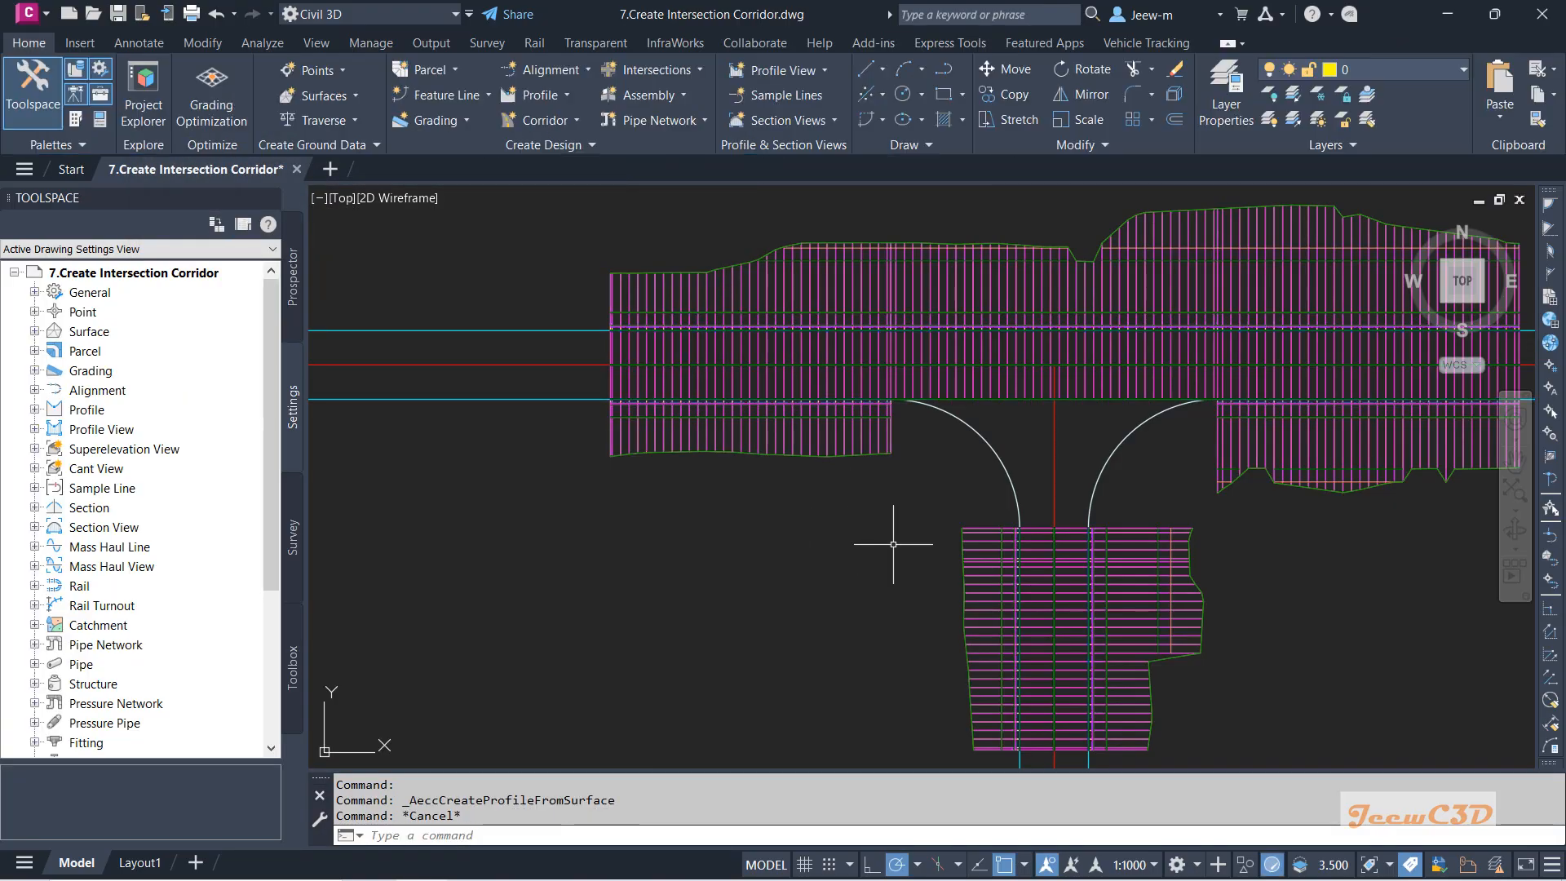
pyautogui.click(984, 583)
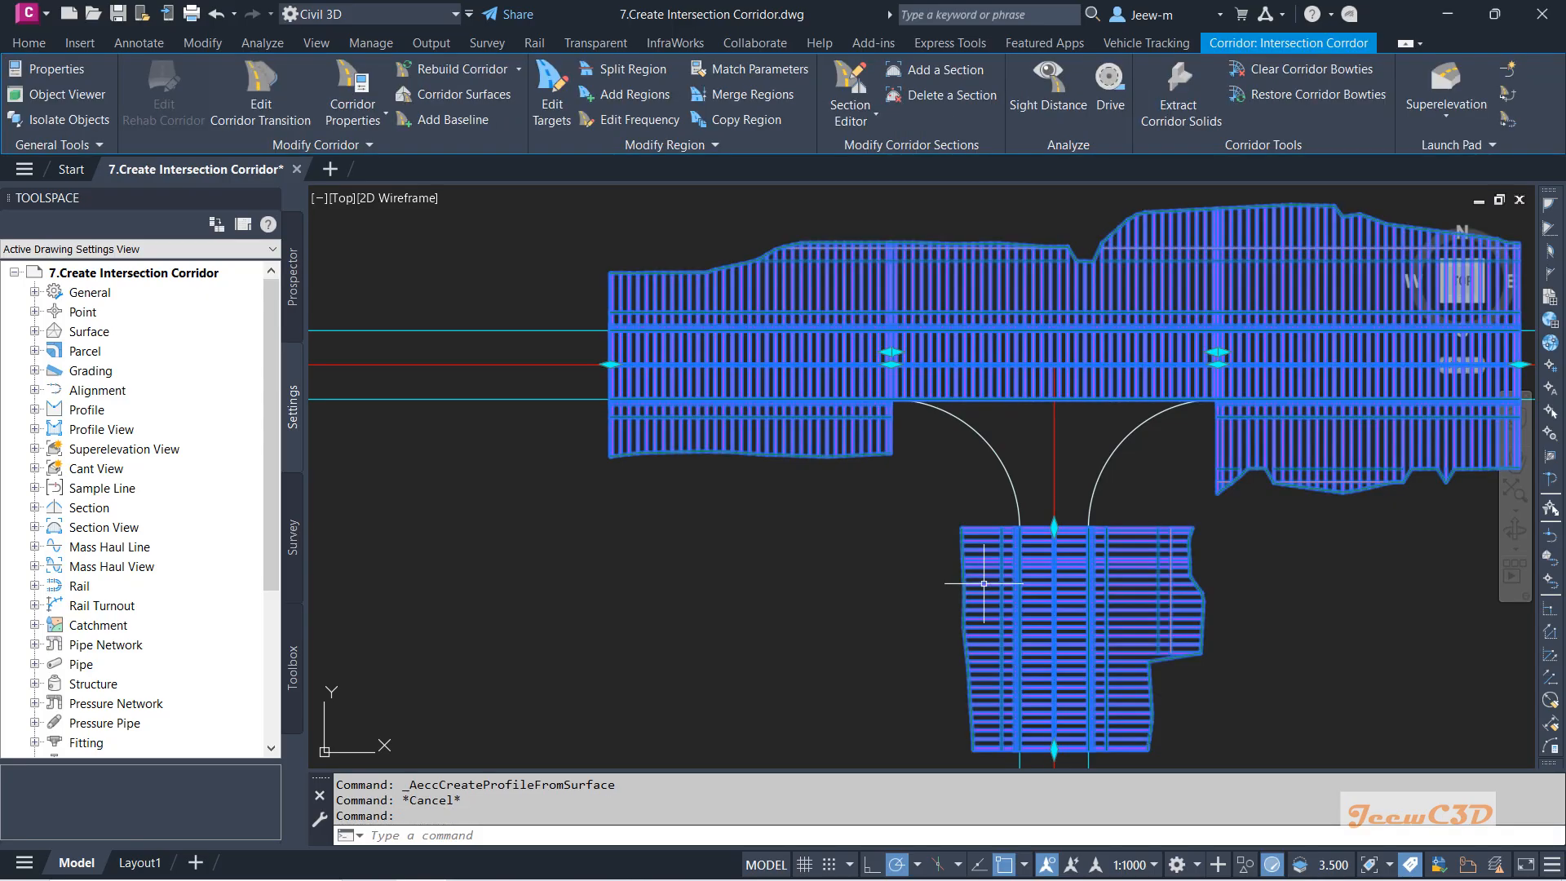
pyautogui.click(372, 124)
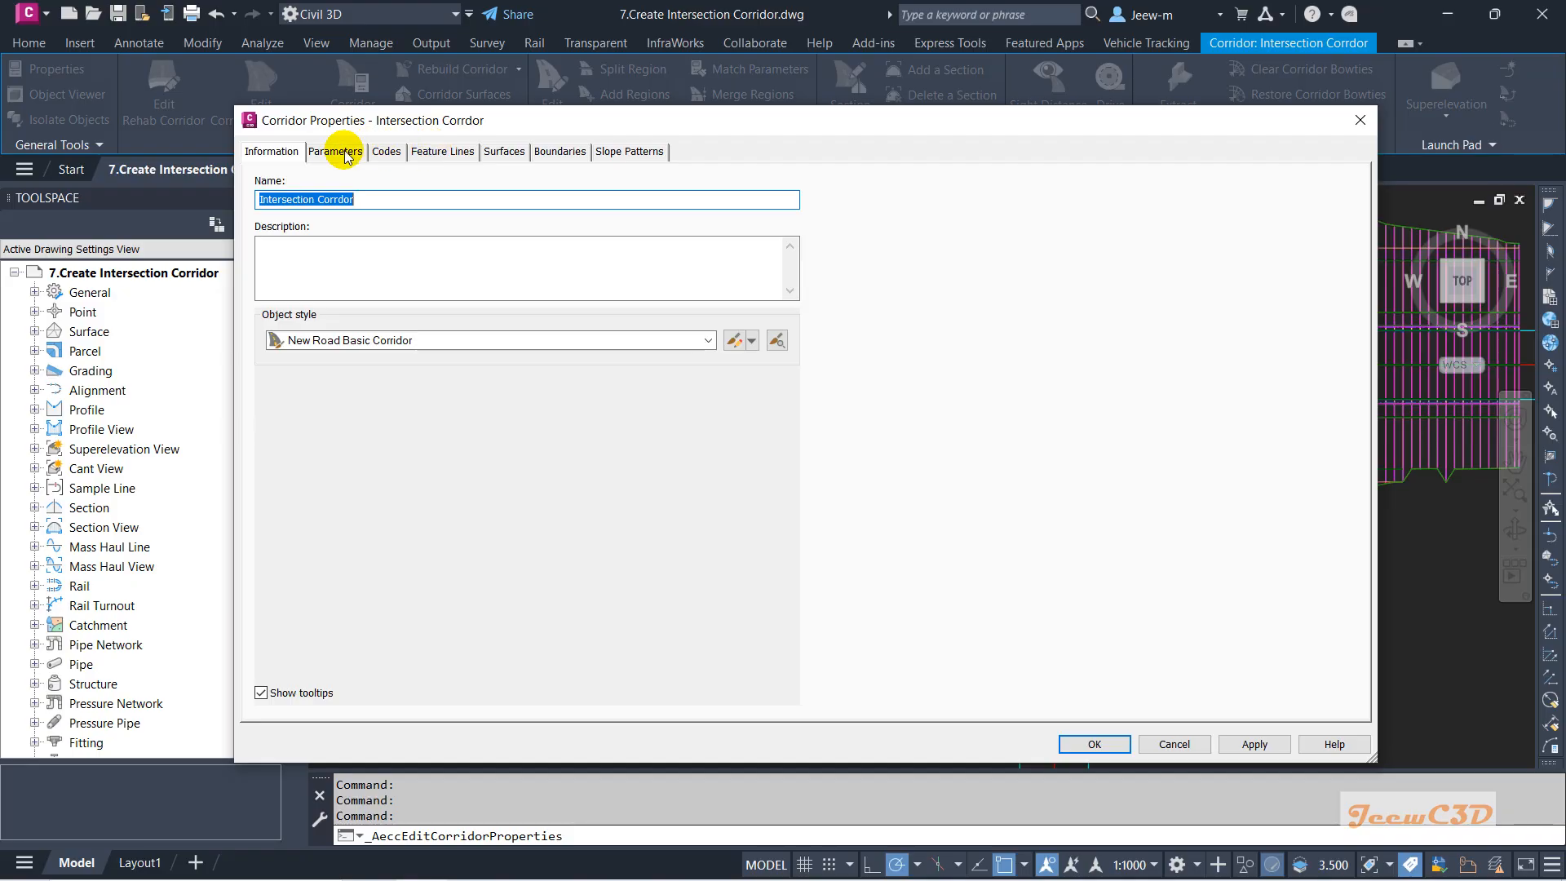
pyautogui.click(344, 155)
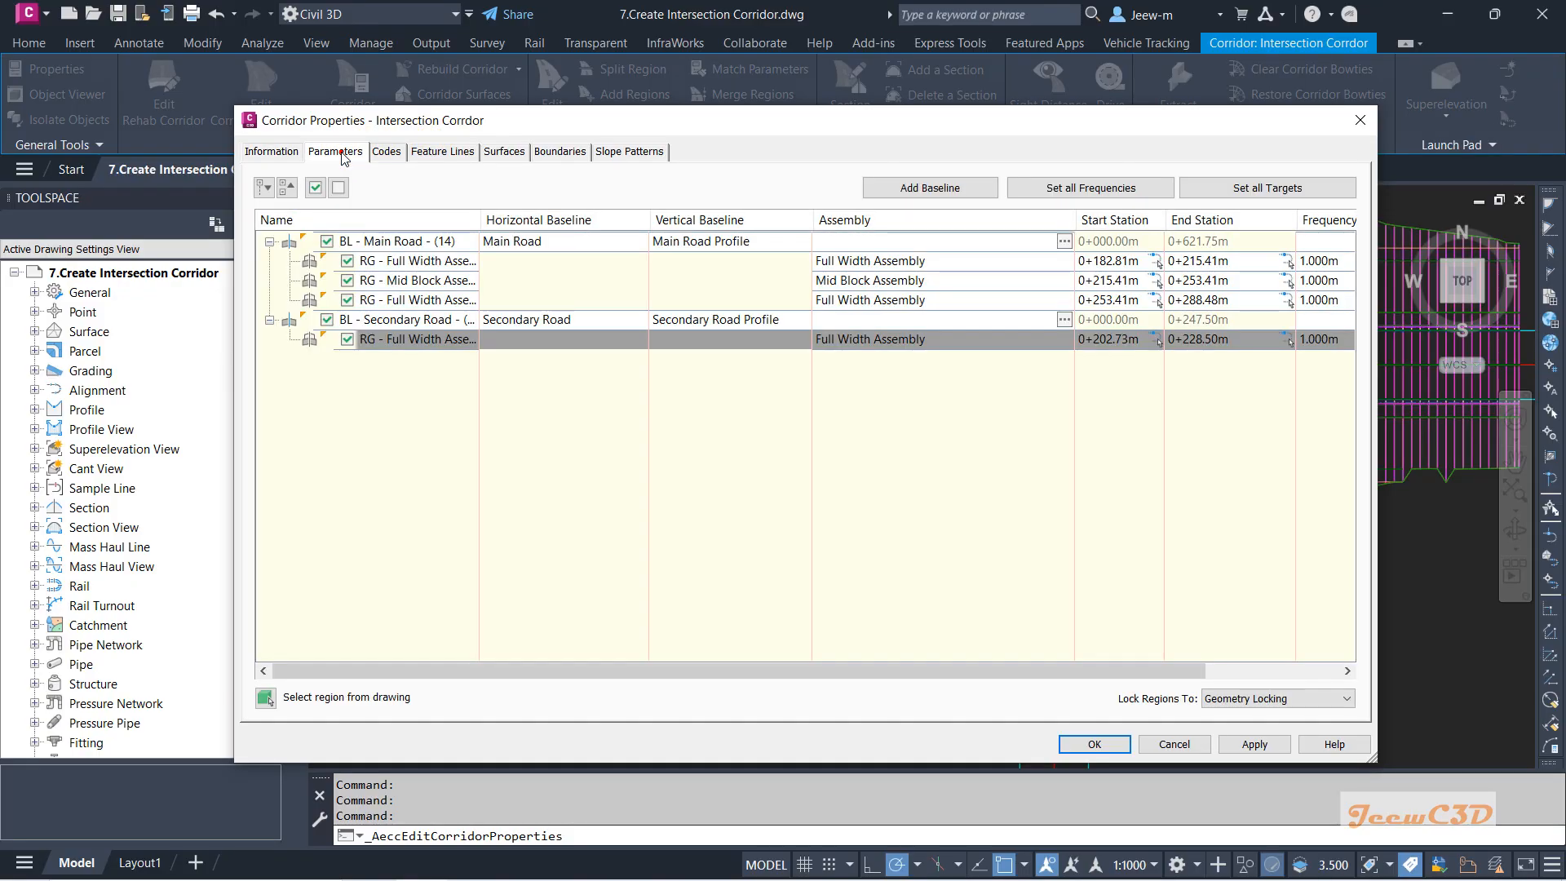
pyautogui.click(946, 188)
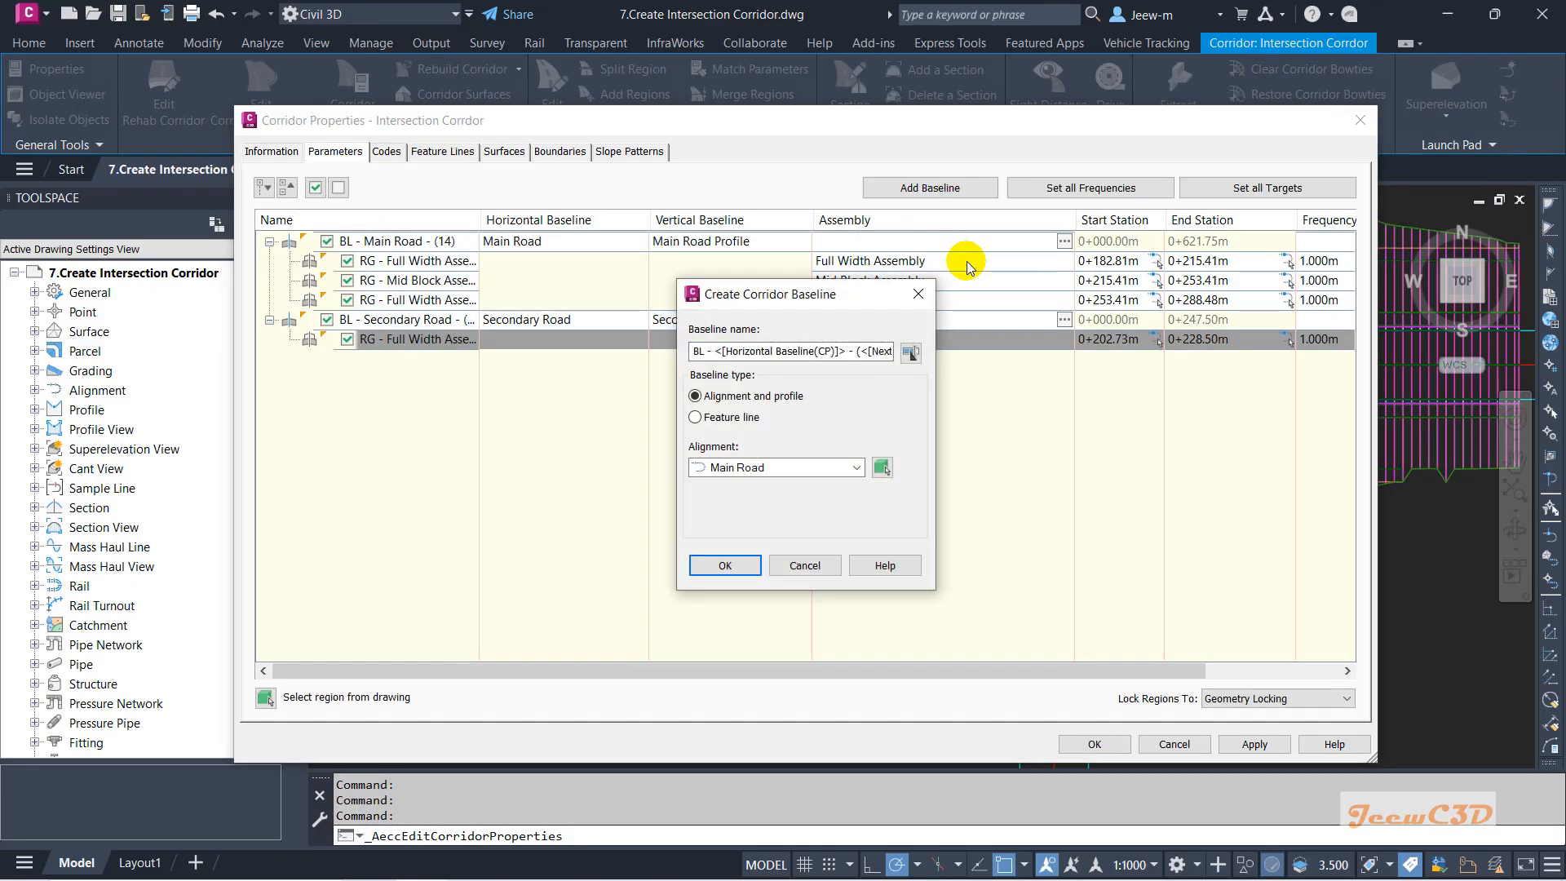
pyautogui.click(783, 467)
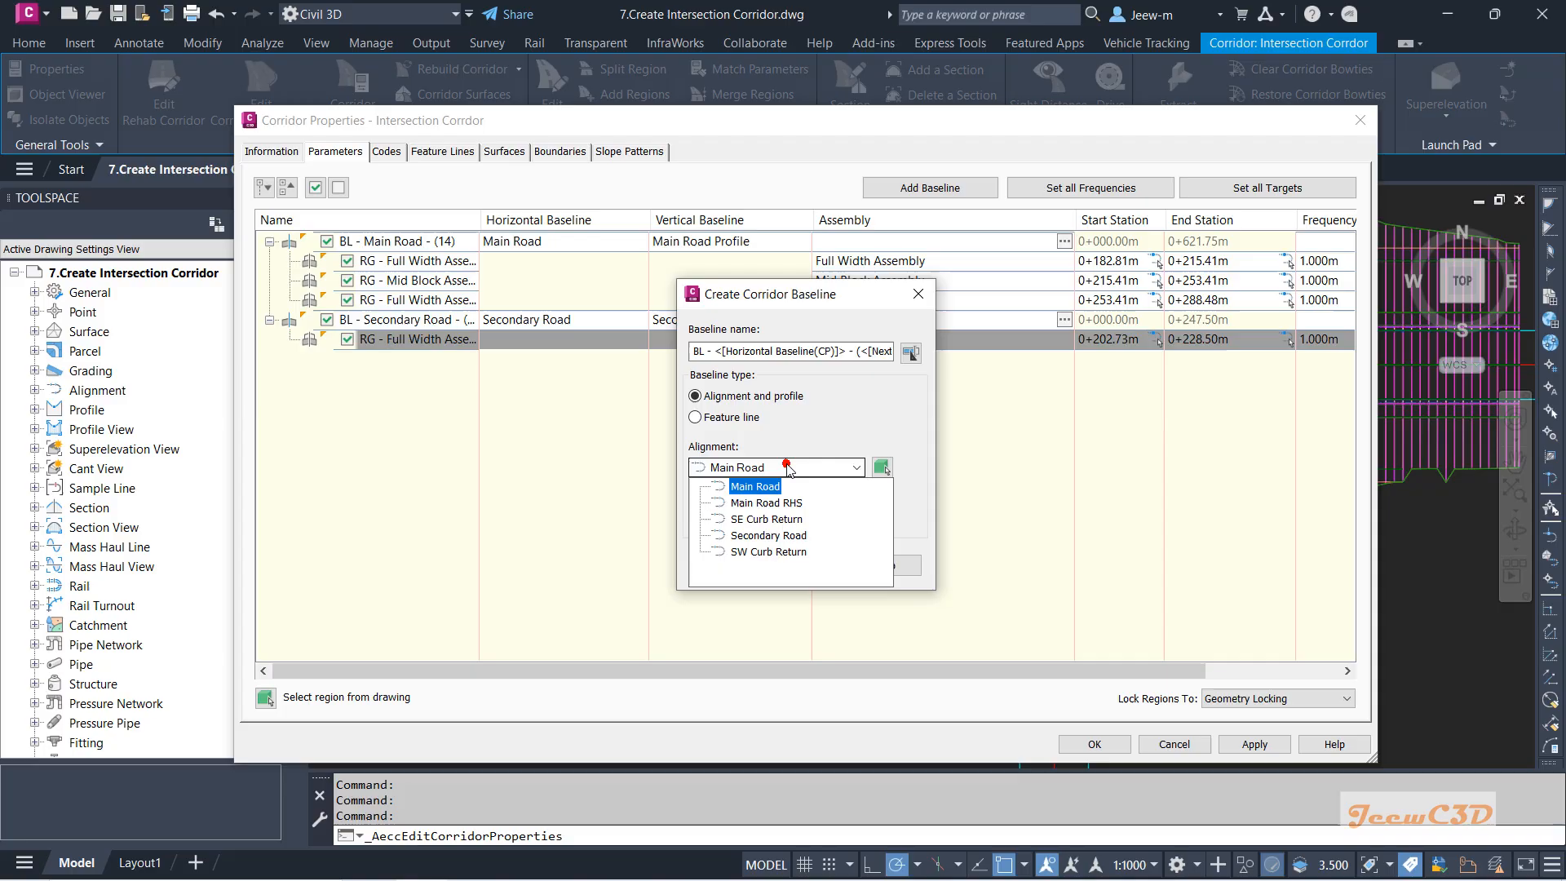
pyautogui.click(762, 555)
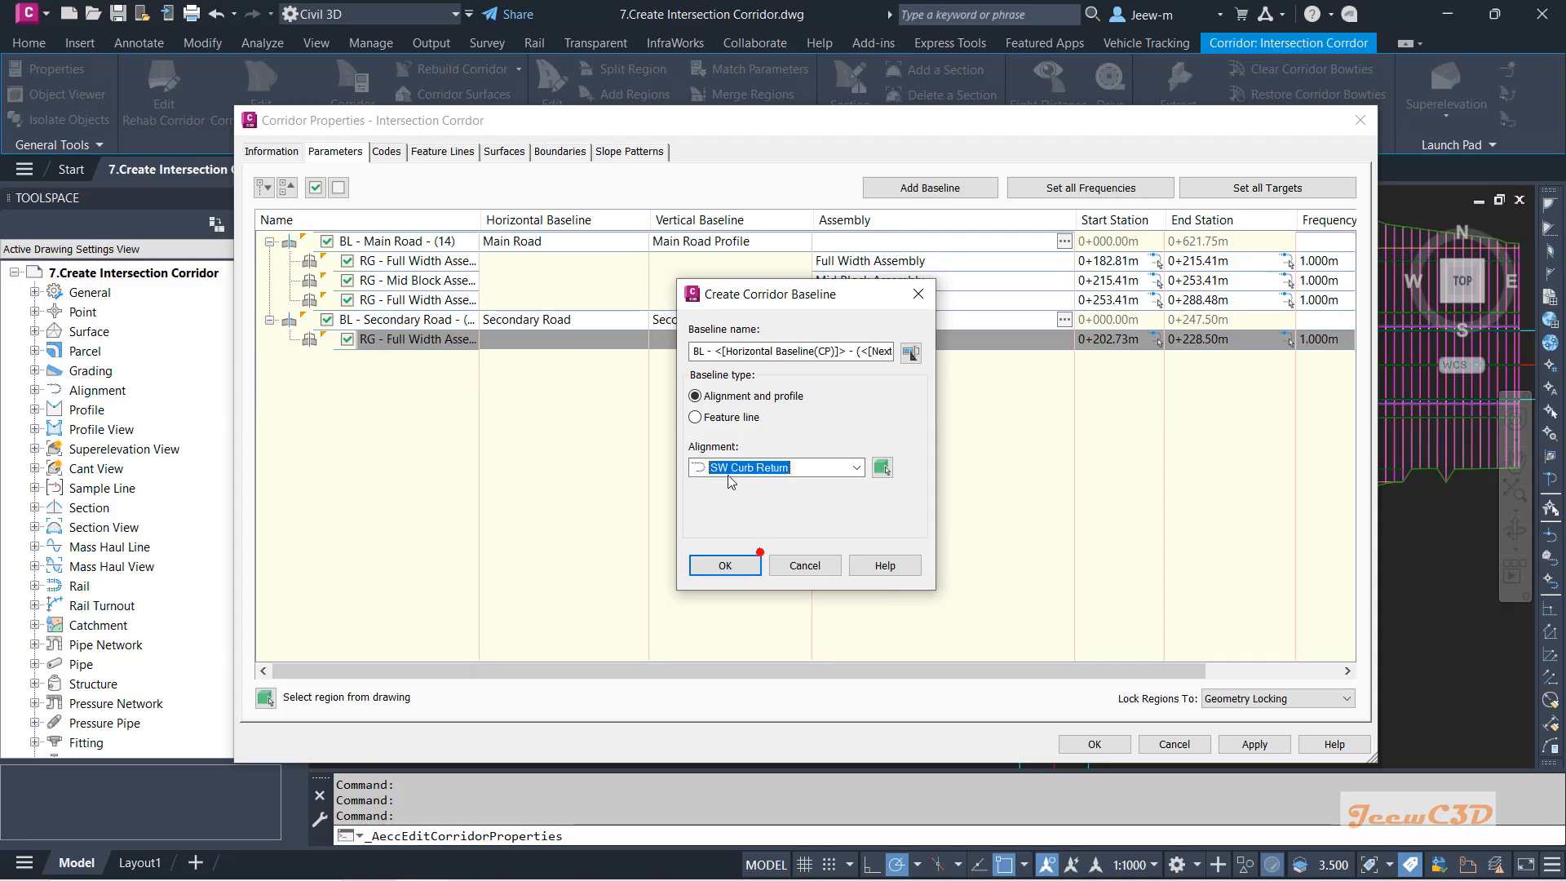
pyautogui.click(729, 563)
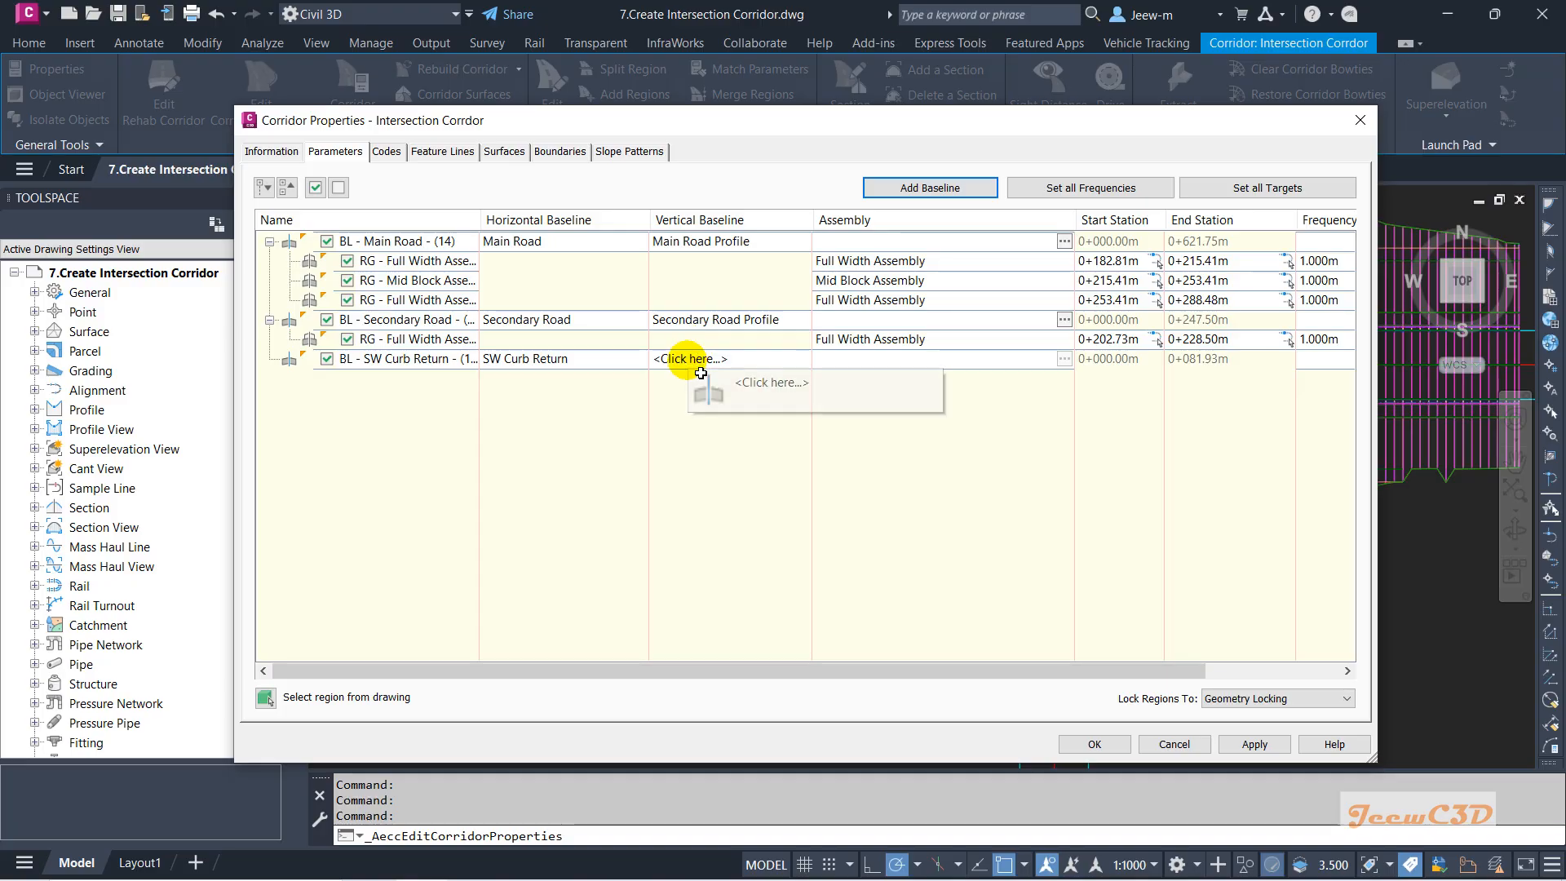
# Set the SW Curb Return baseline's profile to SW Curb Retun FG.
pyautogui.click(688, 359)
pyautogui.click(700, 364)
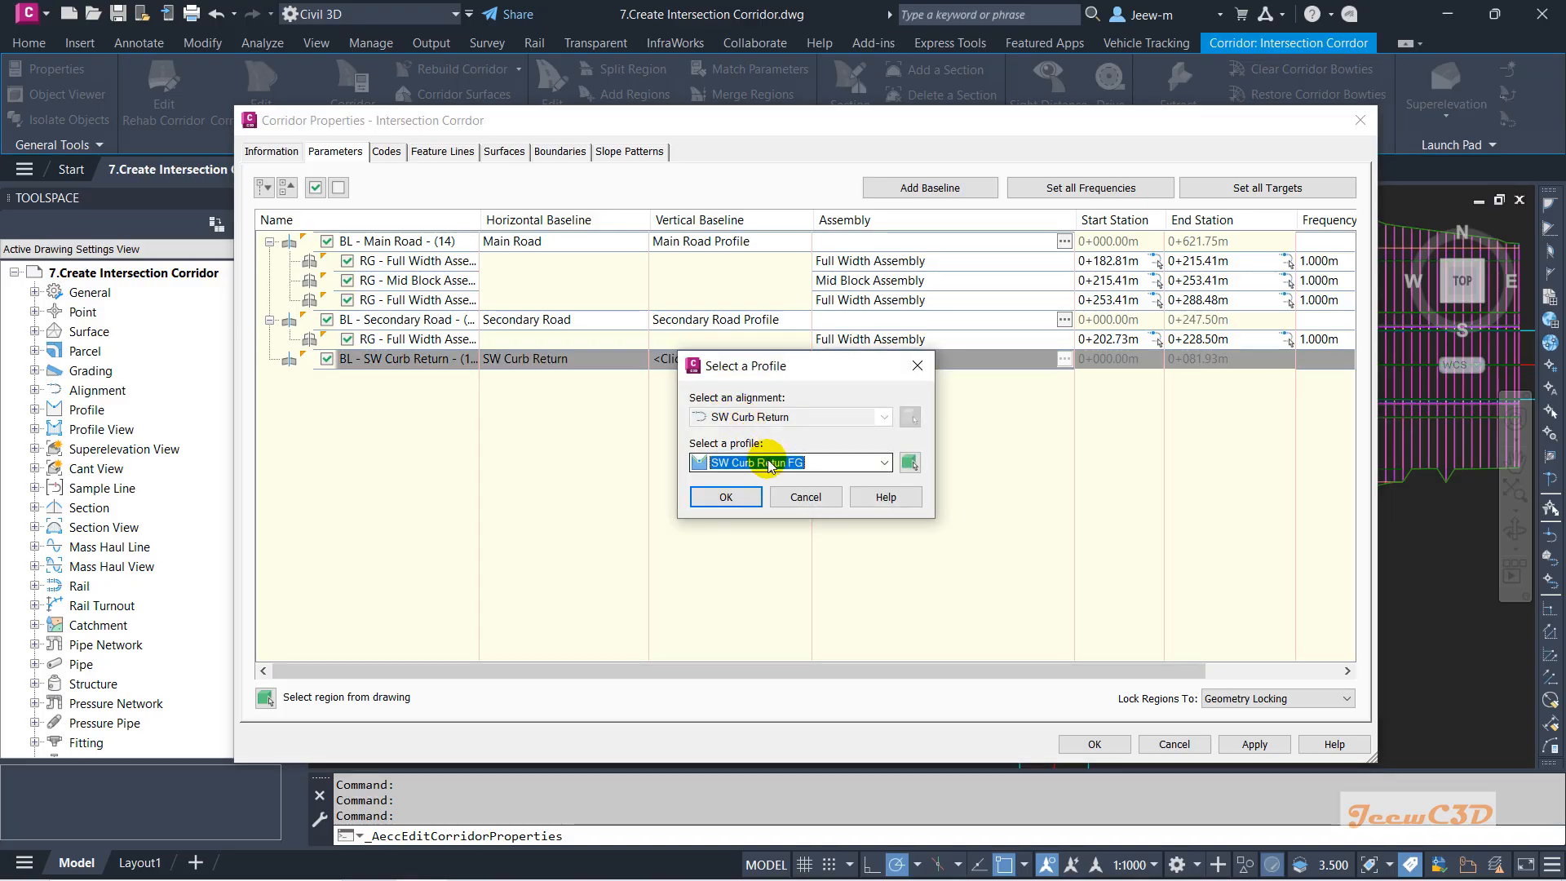
pyautogui.click(769, 462)
pyautogui.click(756, 482)
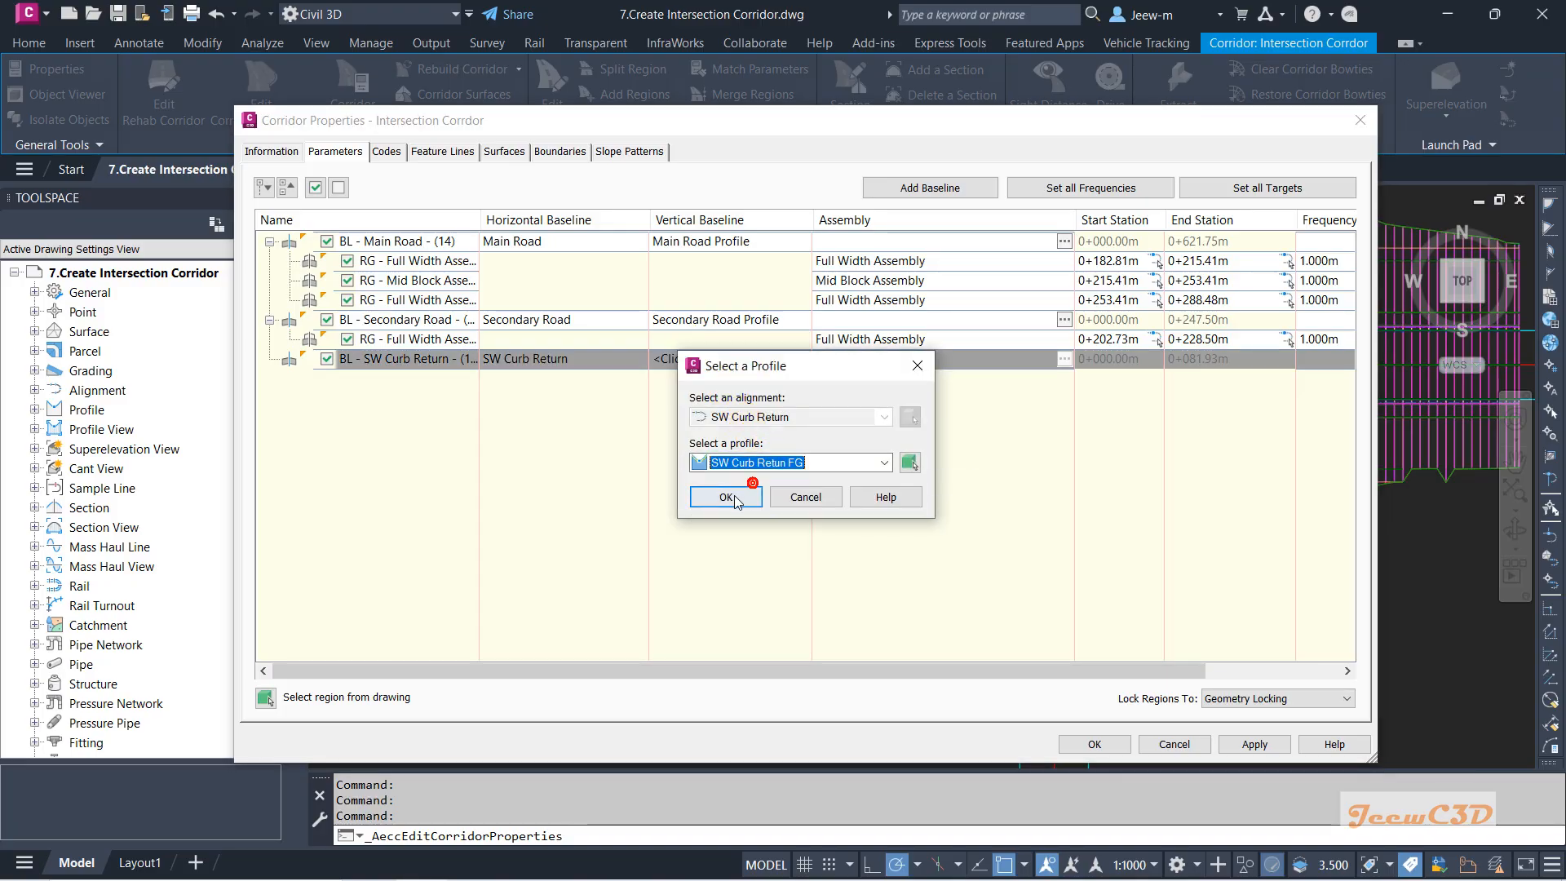
pyautogui.click(733, 494)
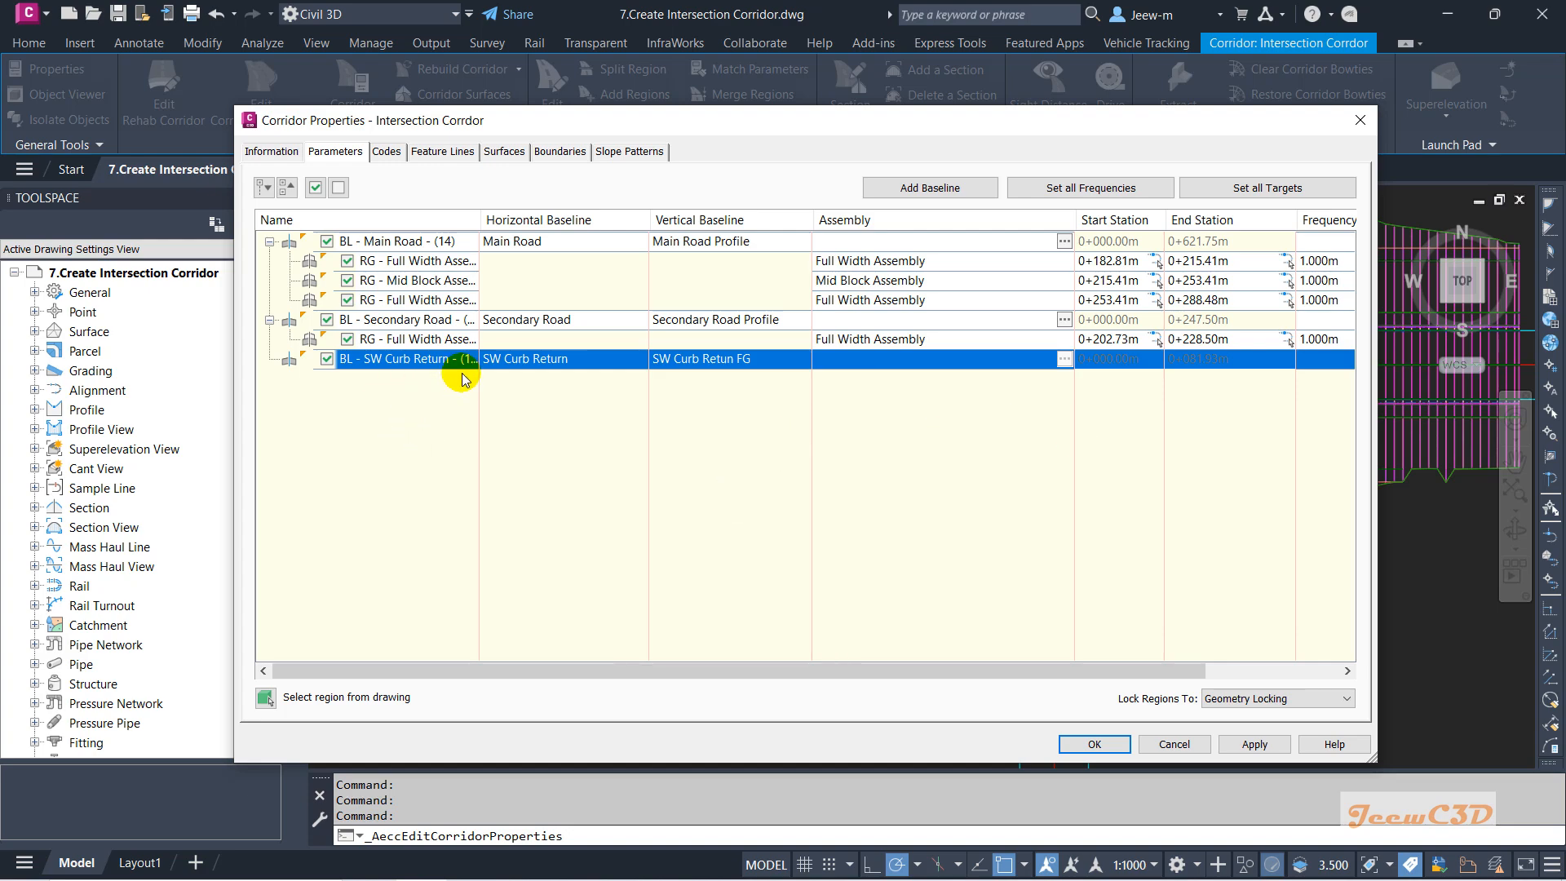
# Add a Curb Return Assembly region to the SW Curb Return baseline.
pyautogui.rightClick(527, 378)
pyautogui.click(547, 378)
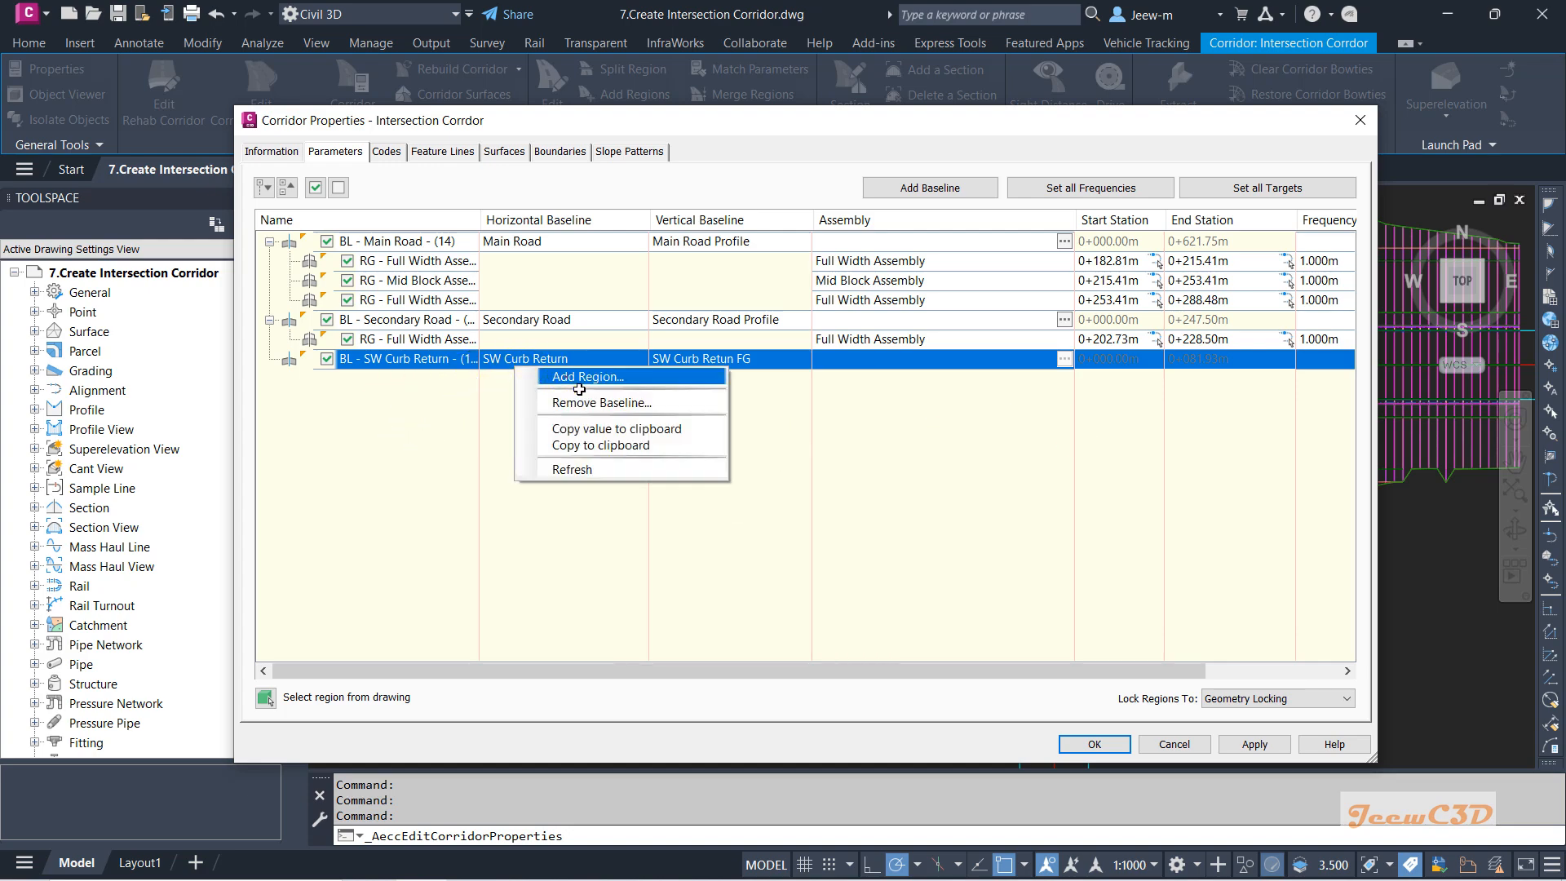
pyautogui.click(631, 439)
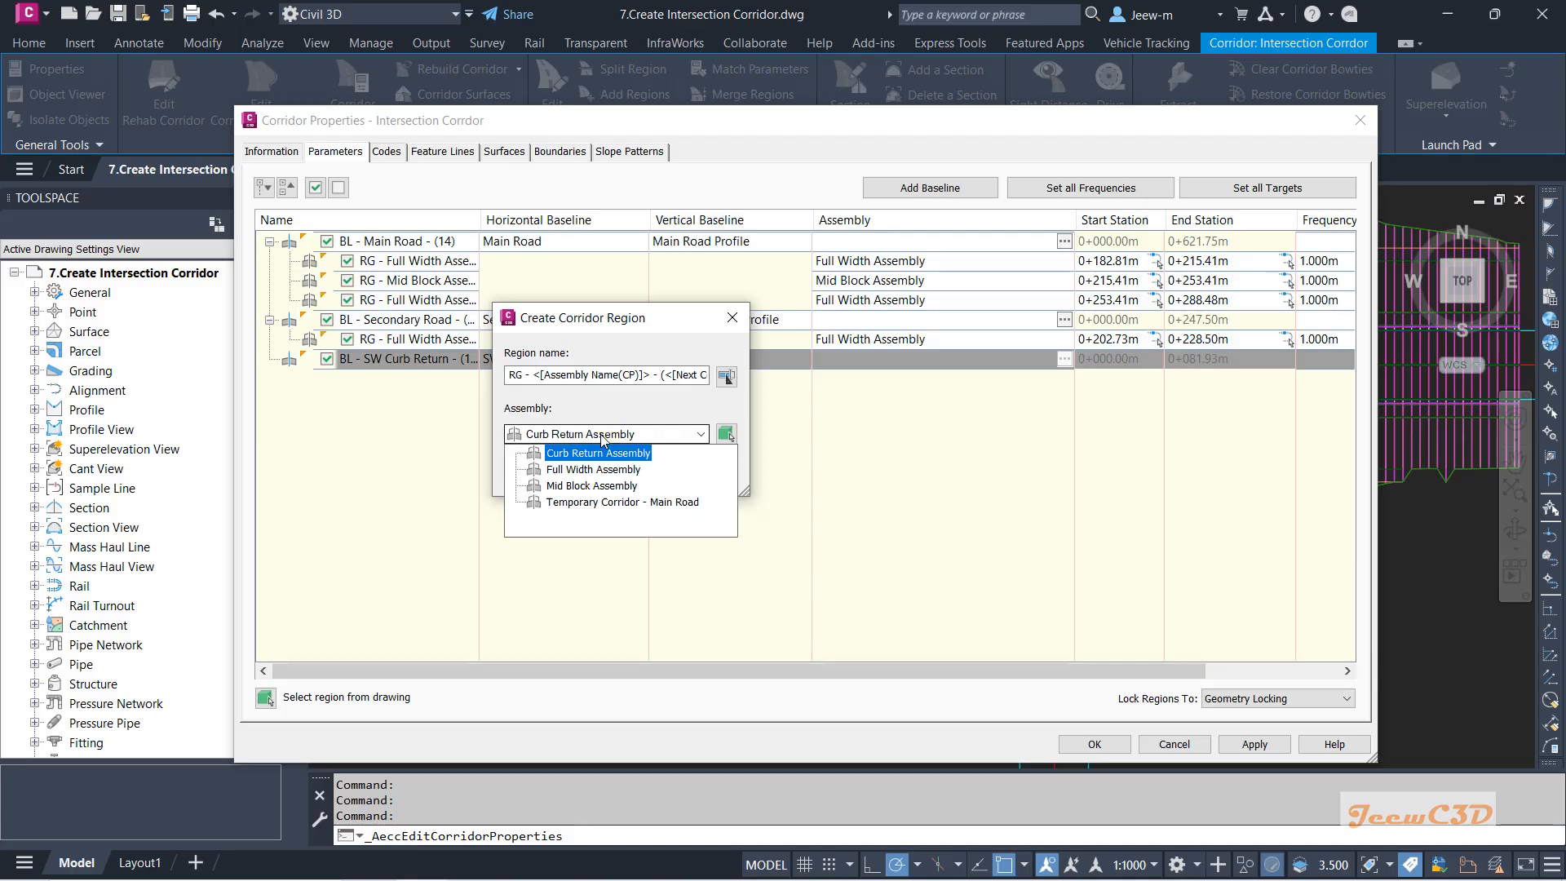
pyautogui.click(593, 455)
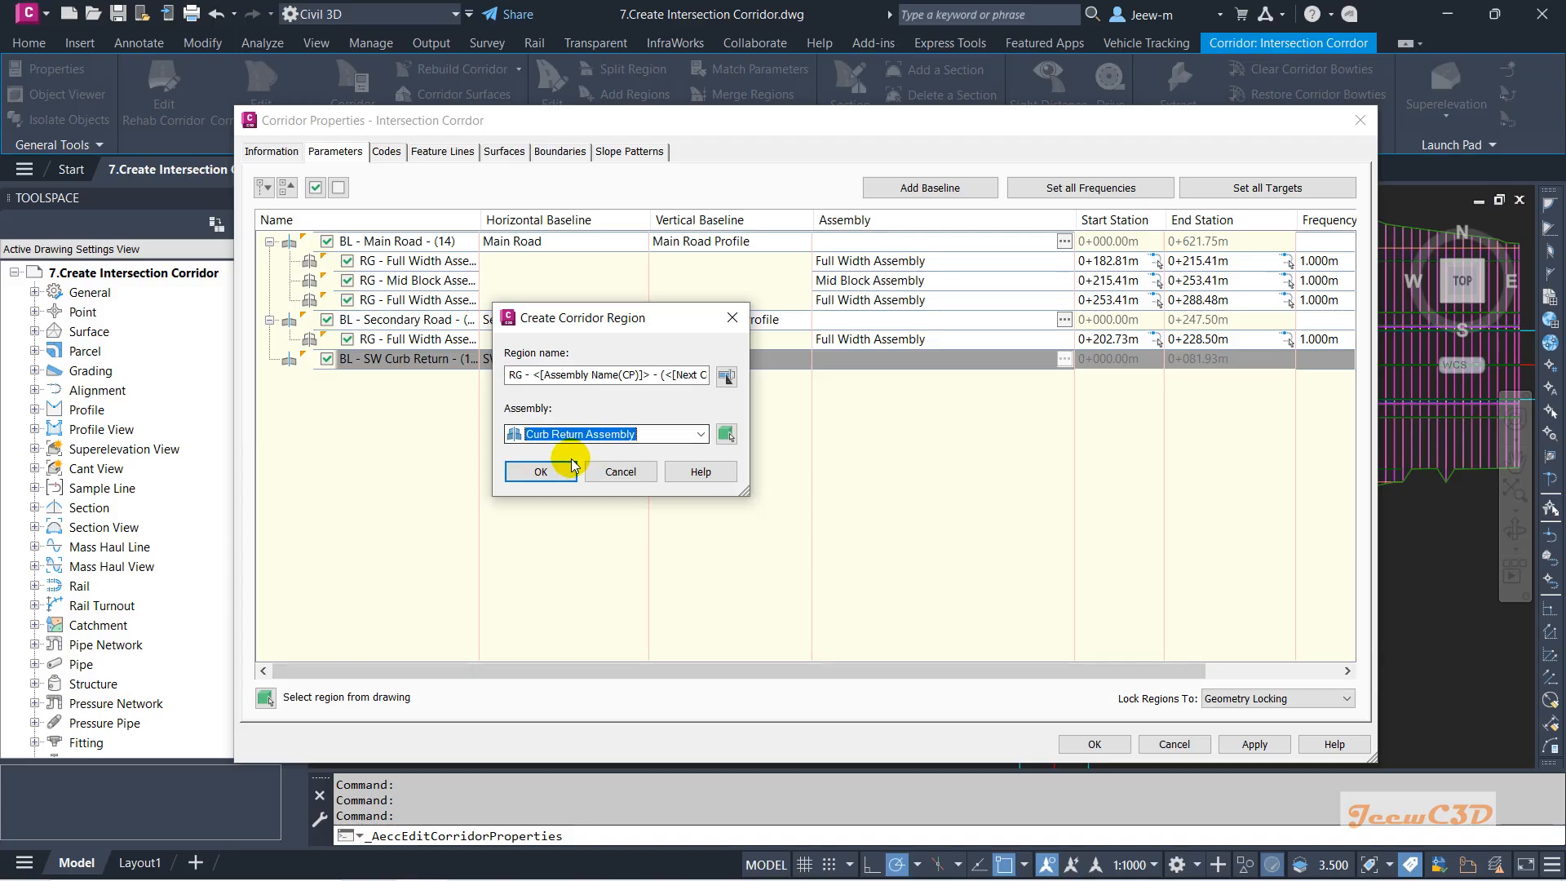
pyautogui.click(549, 468)
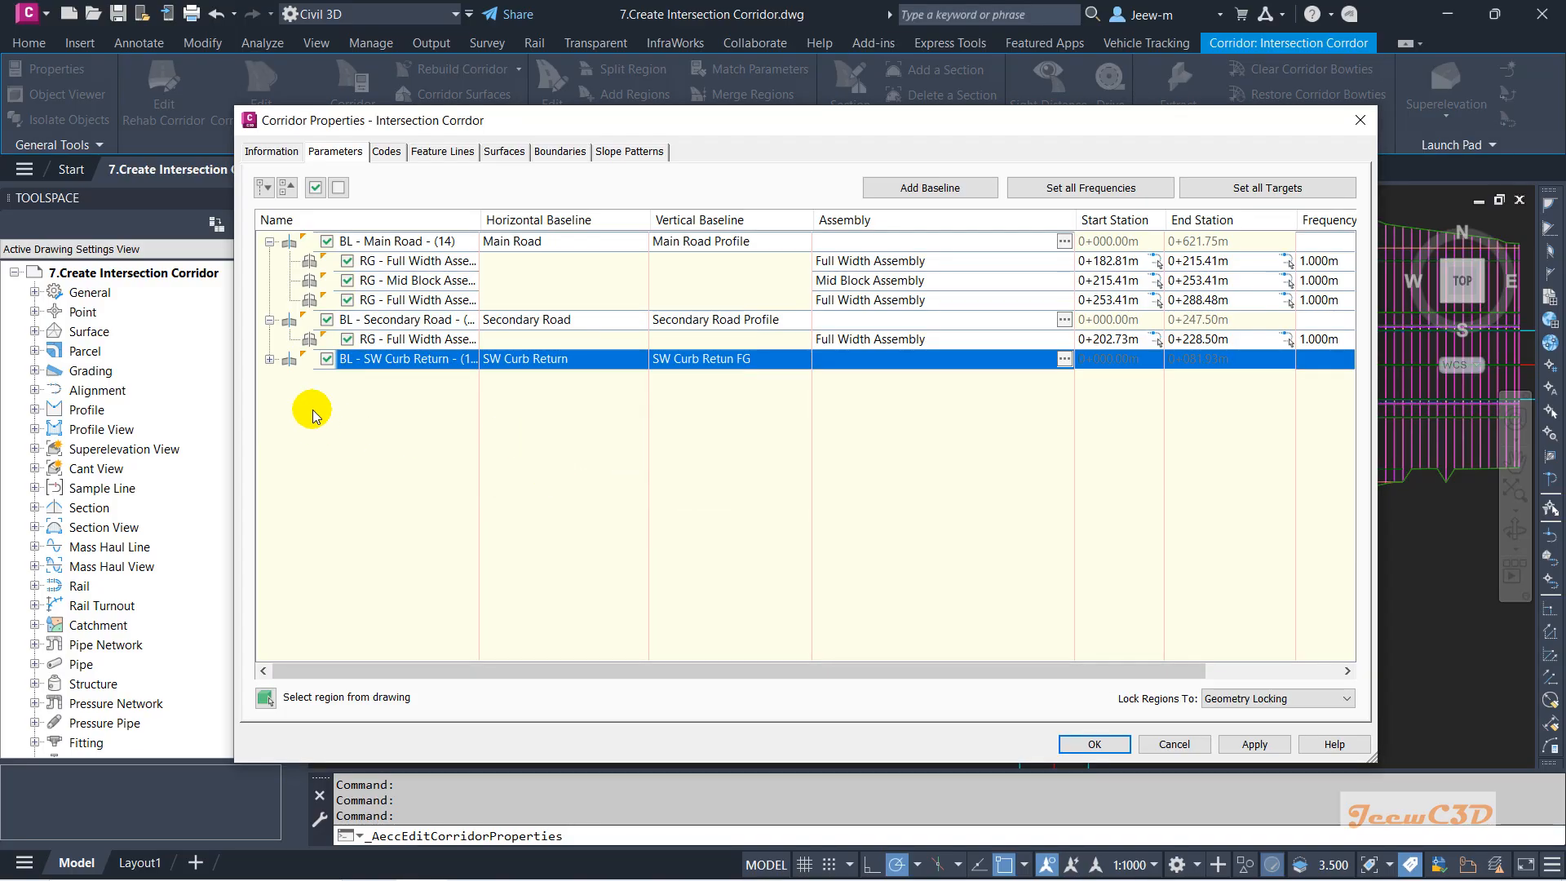
pyautogui.click(269, 359)
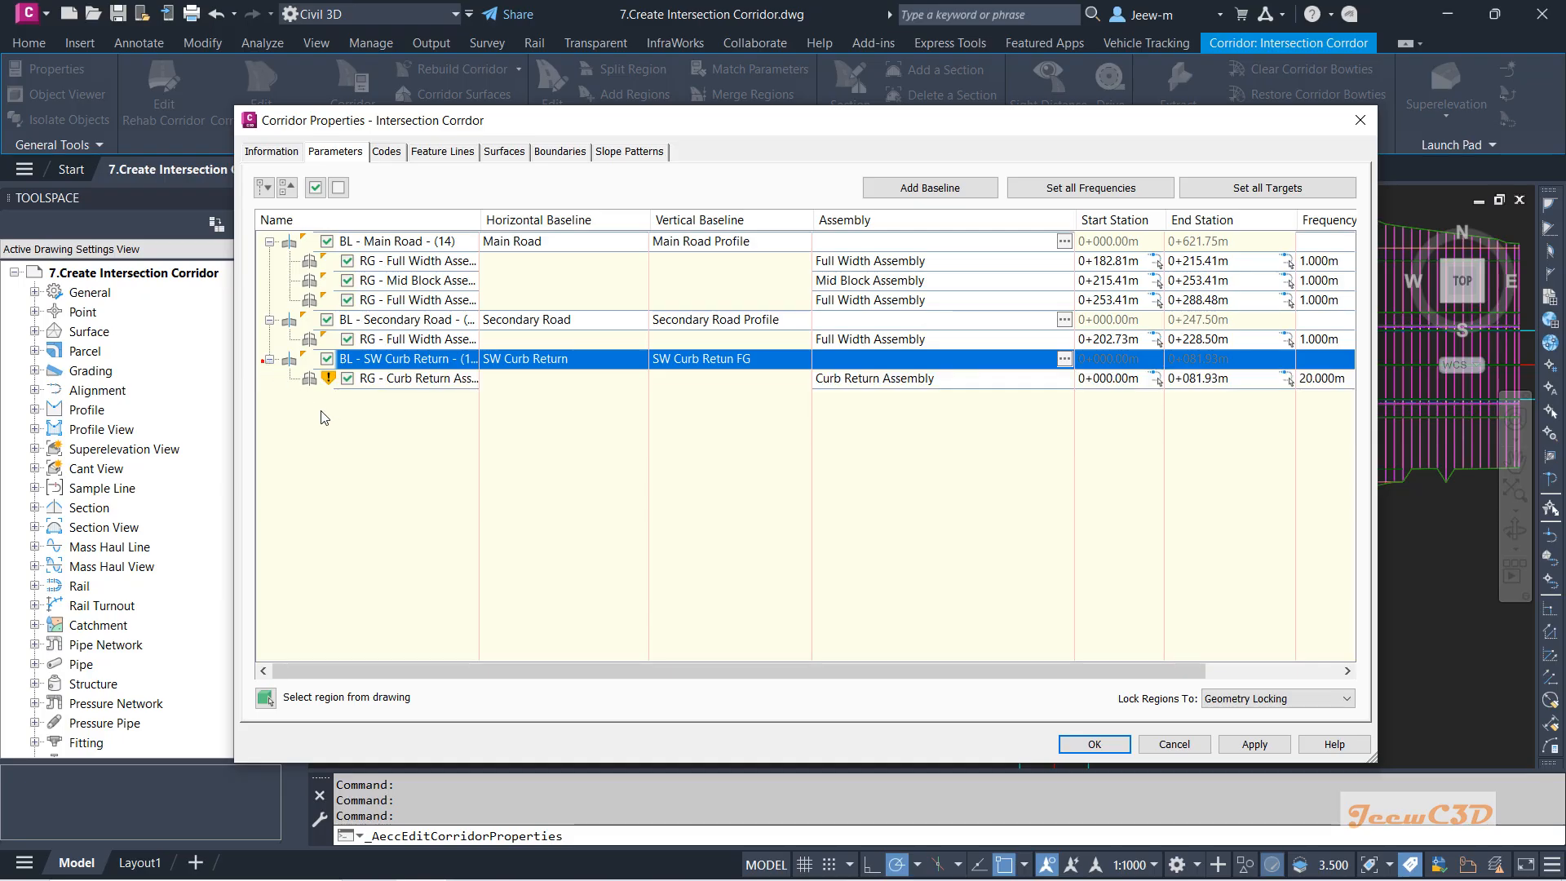
pyautogui.click(771, 385)
# Pick the SW region's stations in the drawing, from 0+025.77m to 0+049.33m.
pyautogui.click(1158, 380)
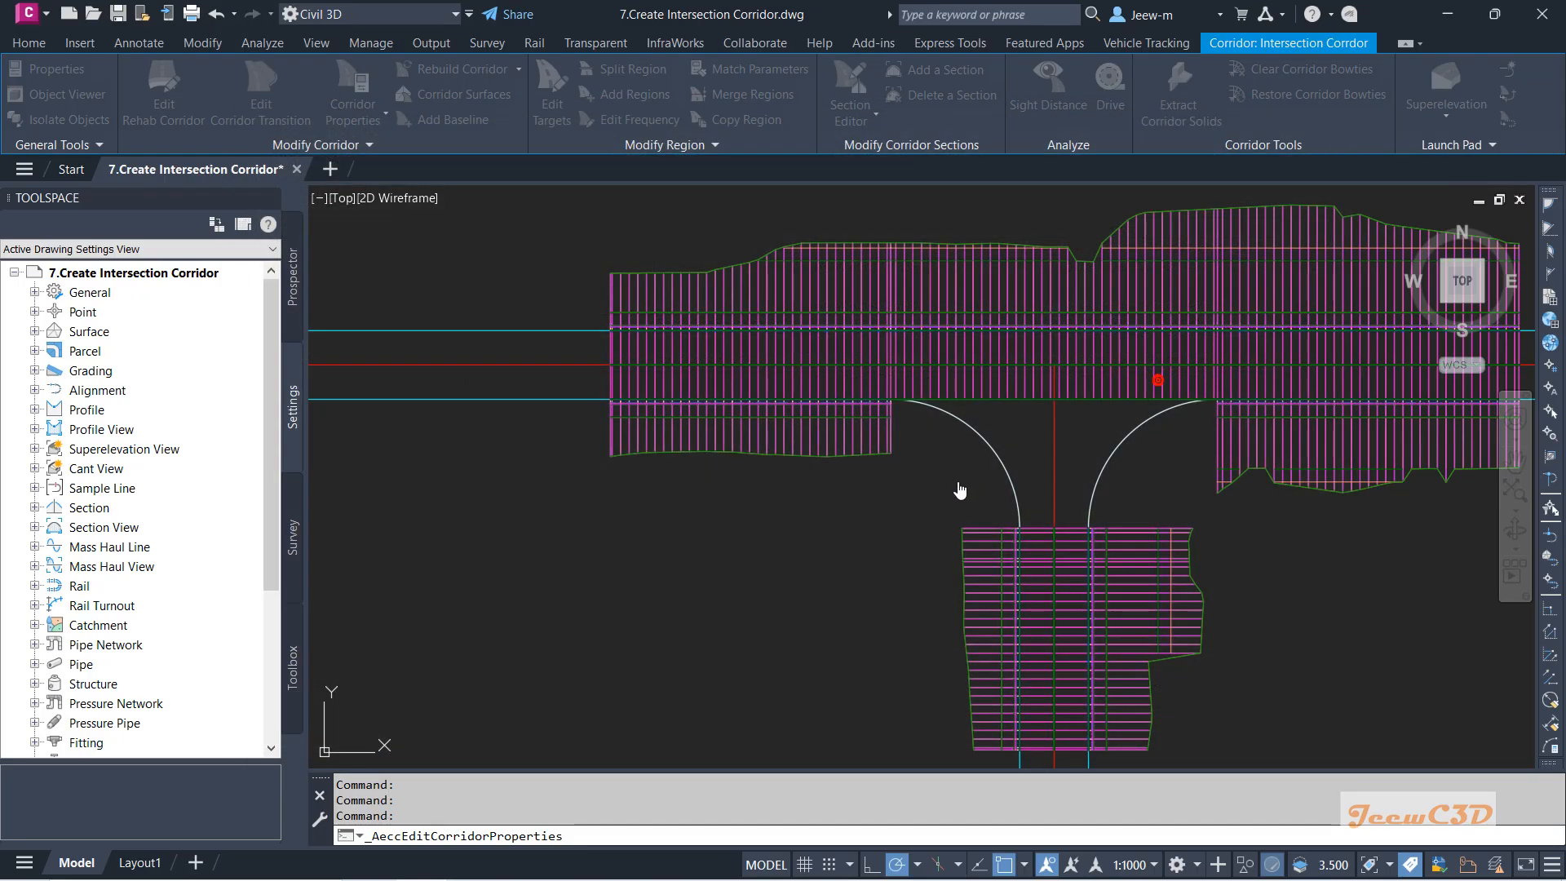
pyautogui.scroll(5, 1049, 502)
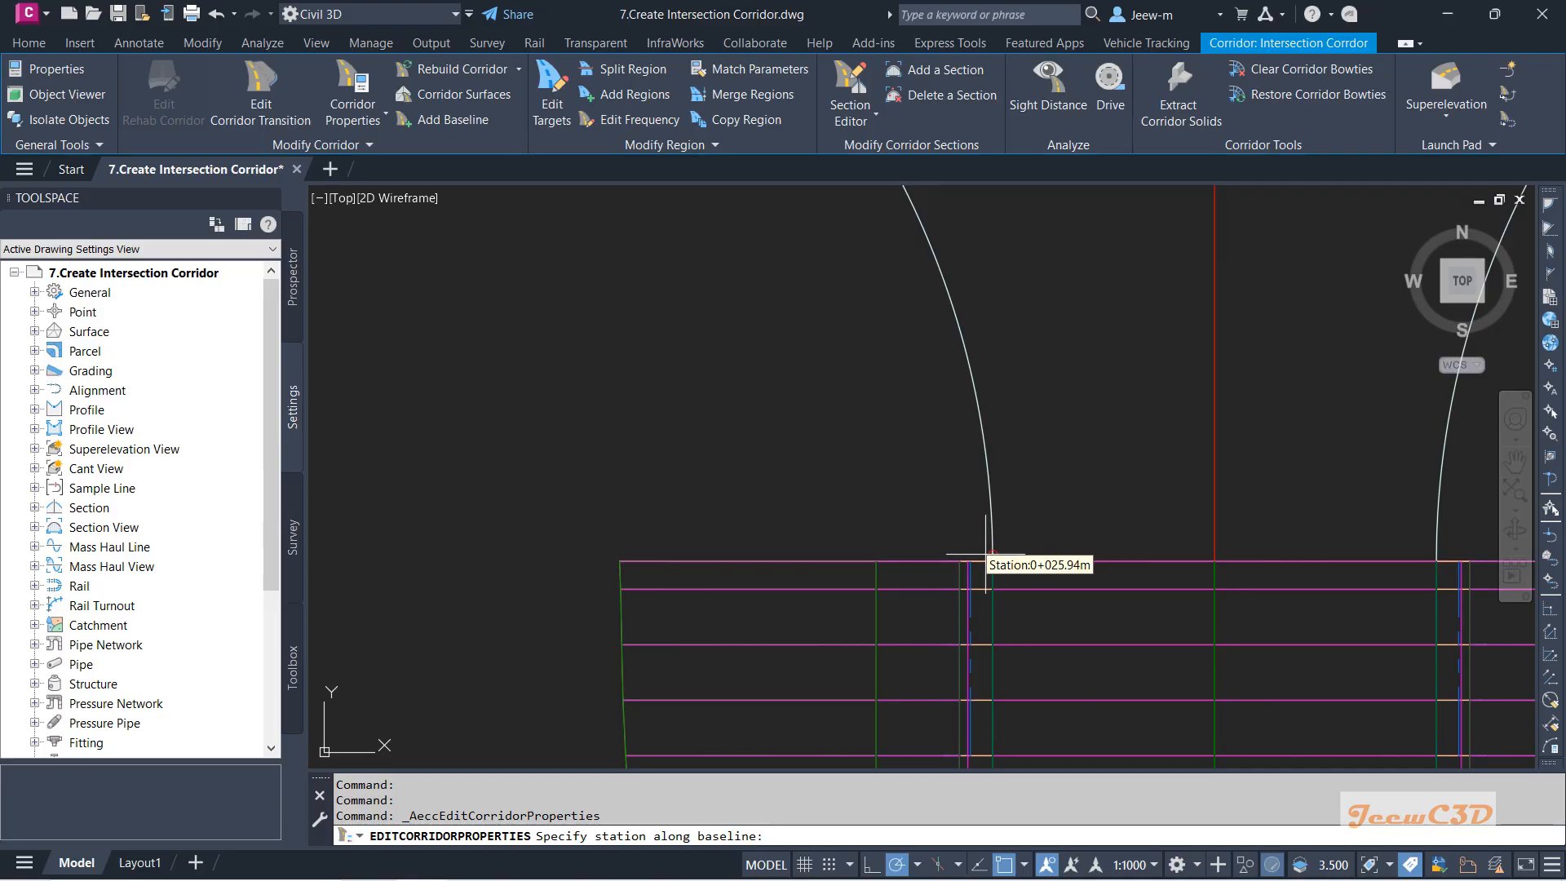
pyautogui.scroll(-5, 1008, 577)
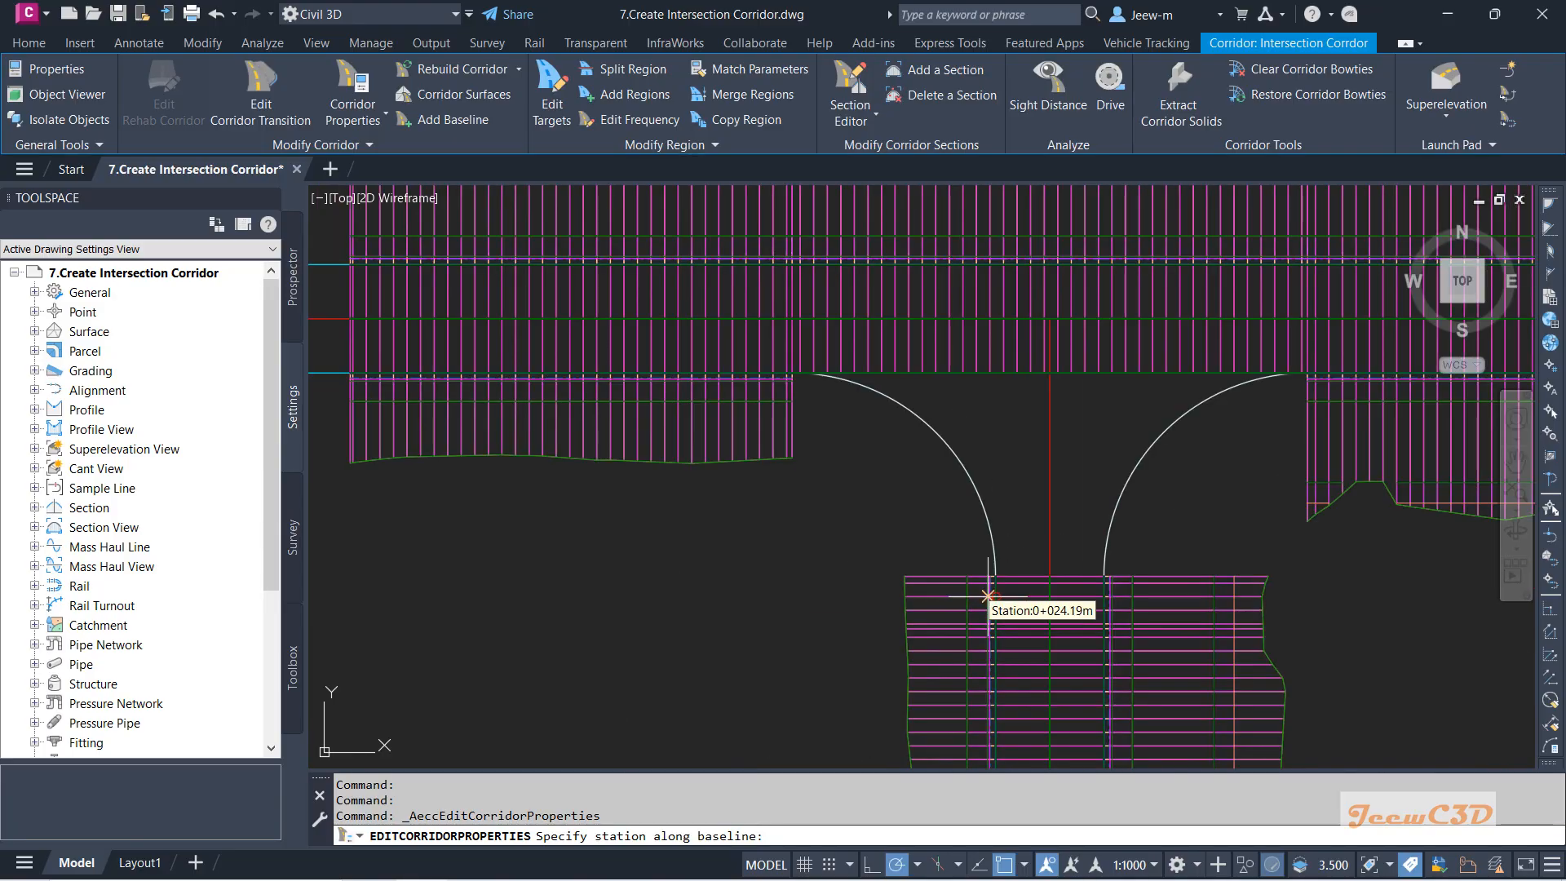
pyautogui.scroll(4, 1038, 558)
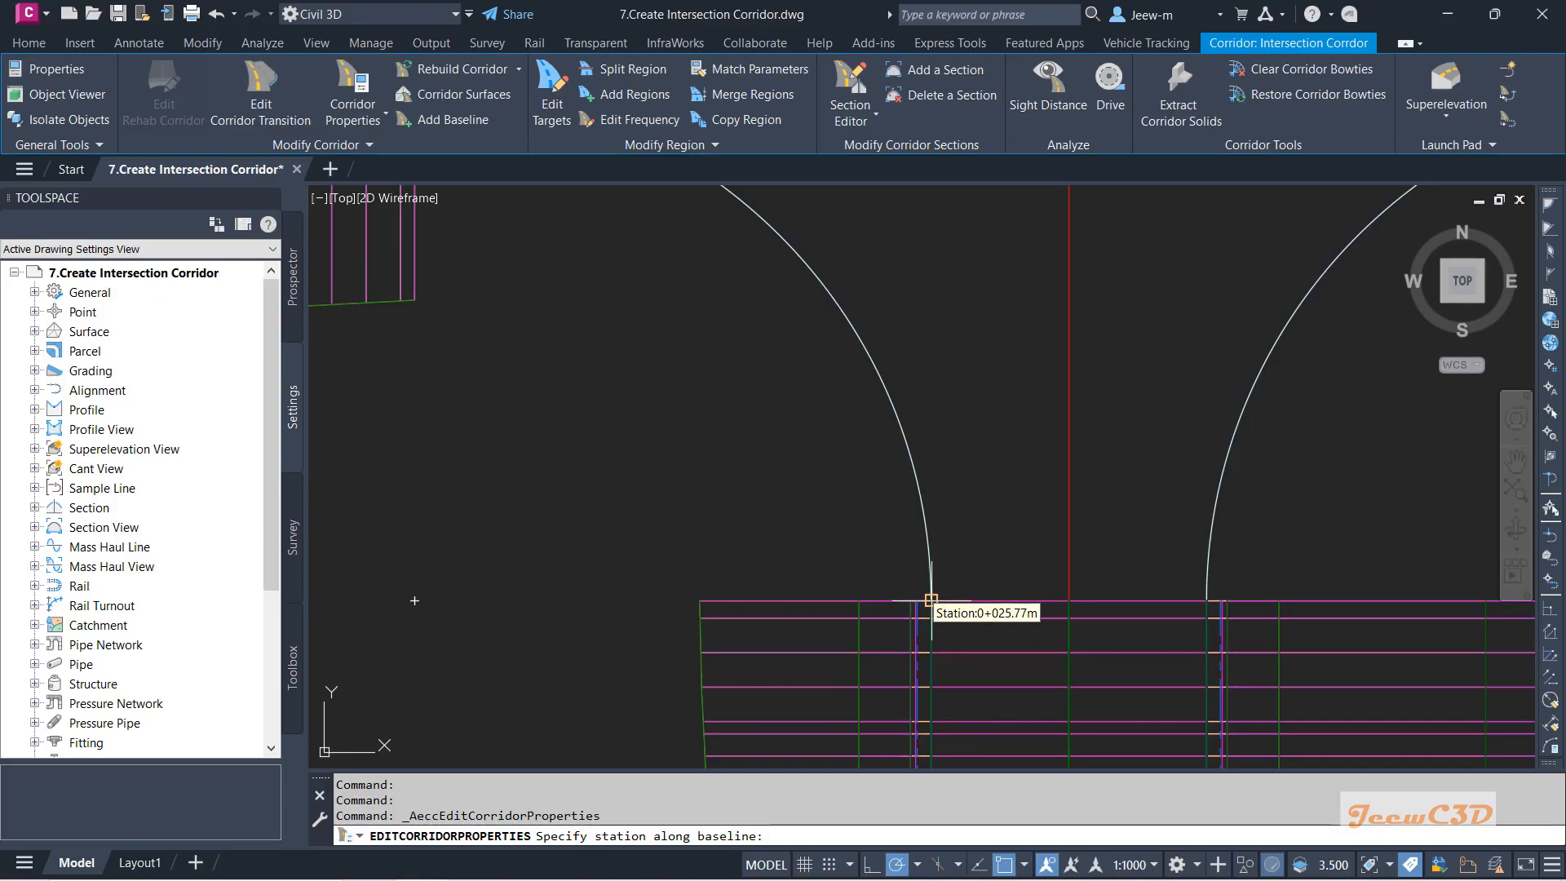
pyautogui.click(932, 600)
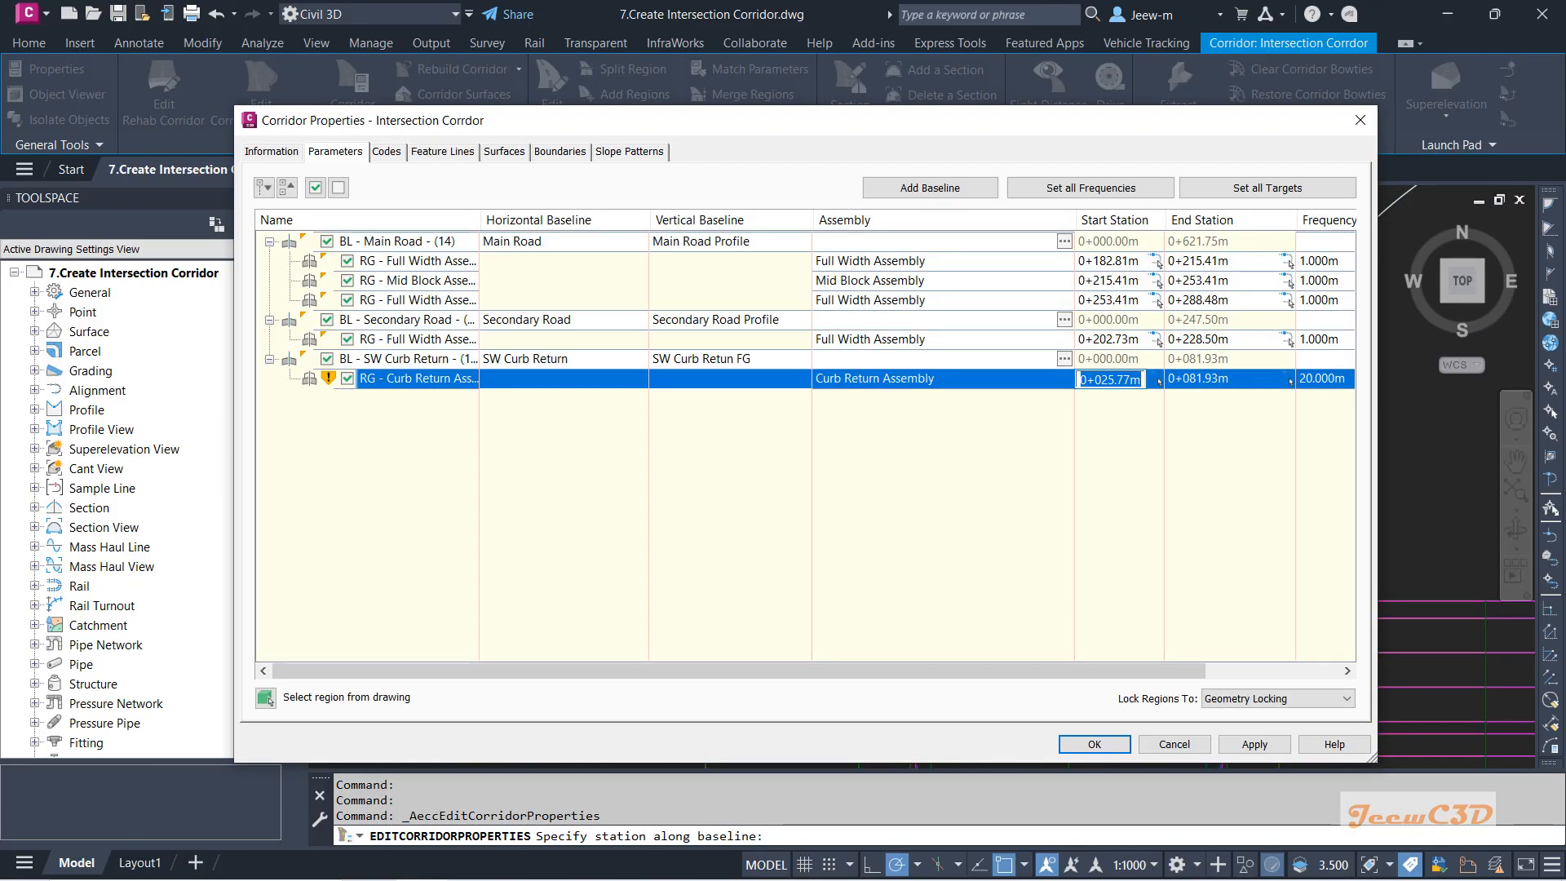
pyautogui.click(1290, 381)
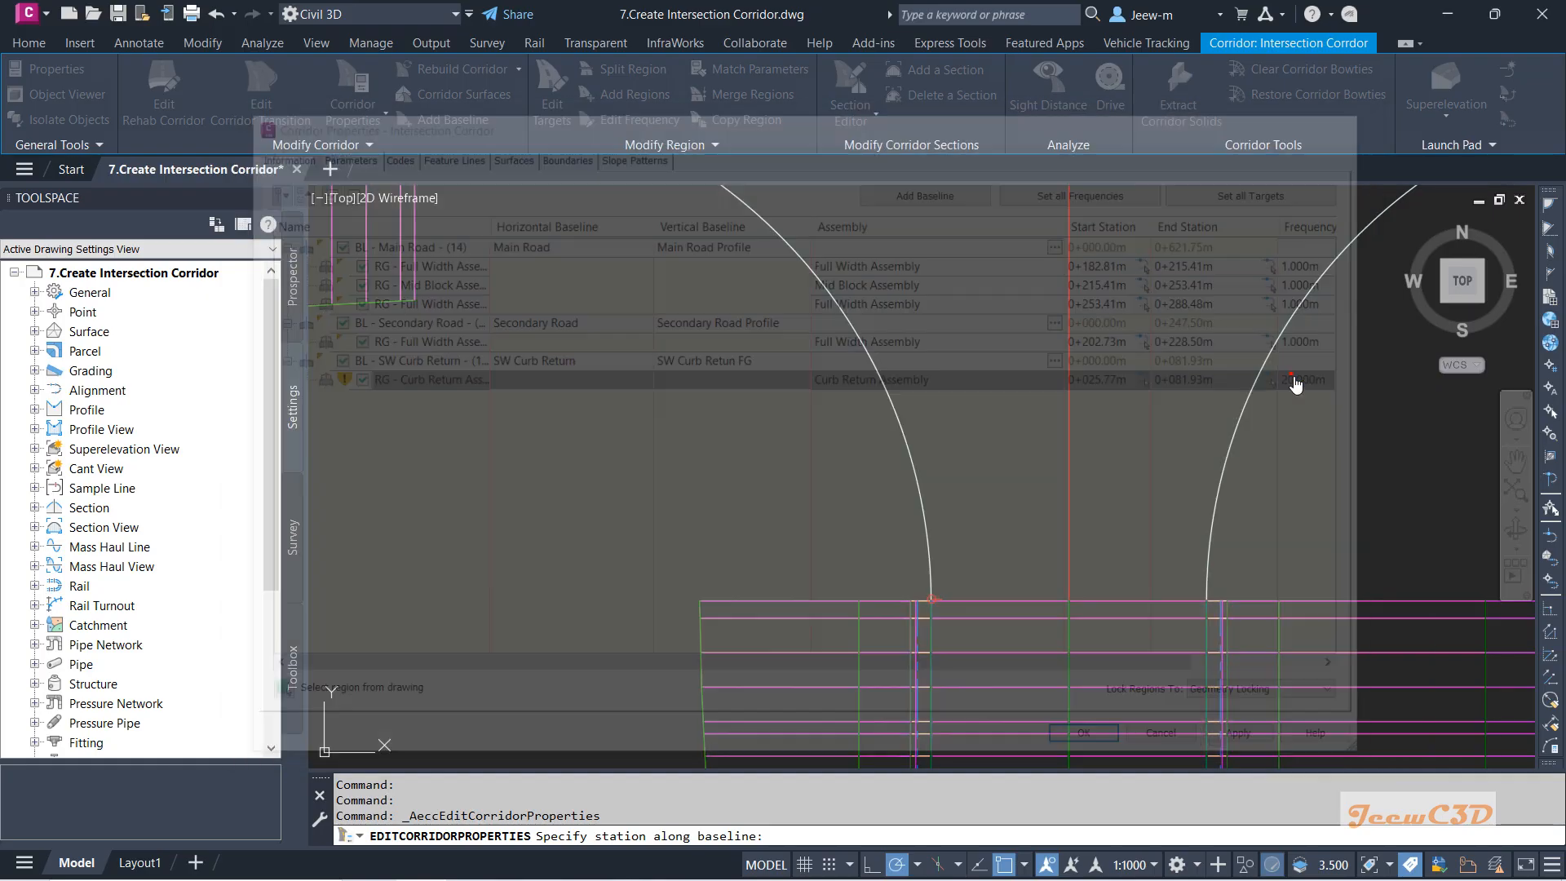
pyautogui.scroll(4, 598, 383)
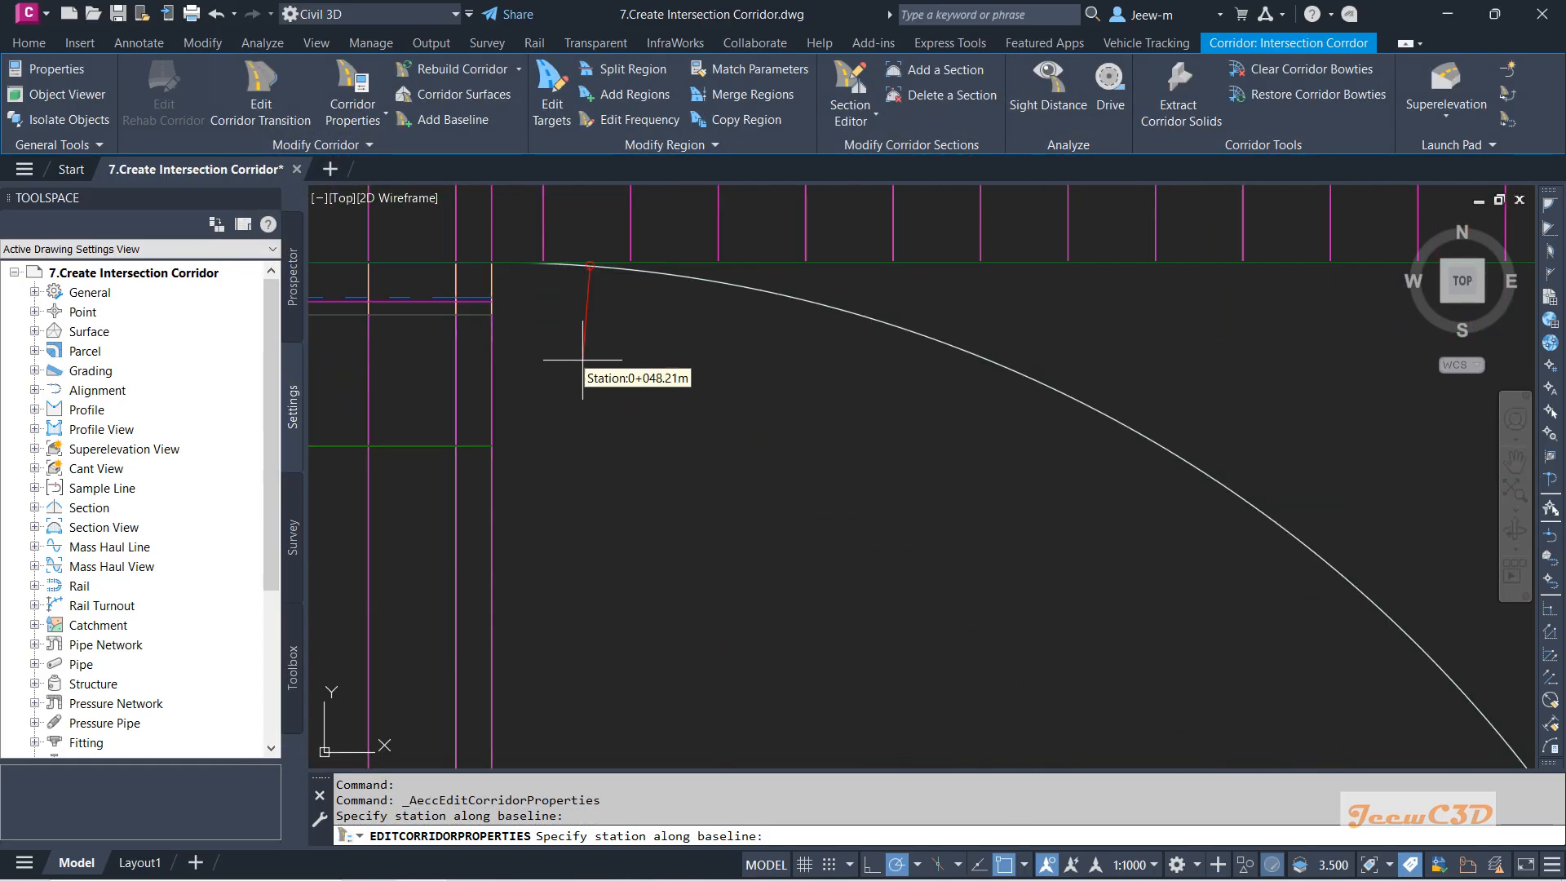
pyautogui.click(492, 262)
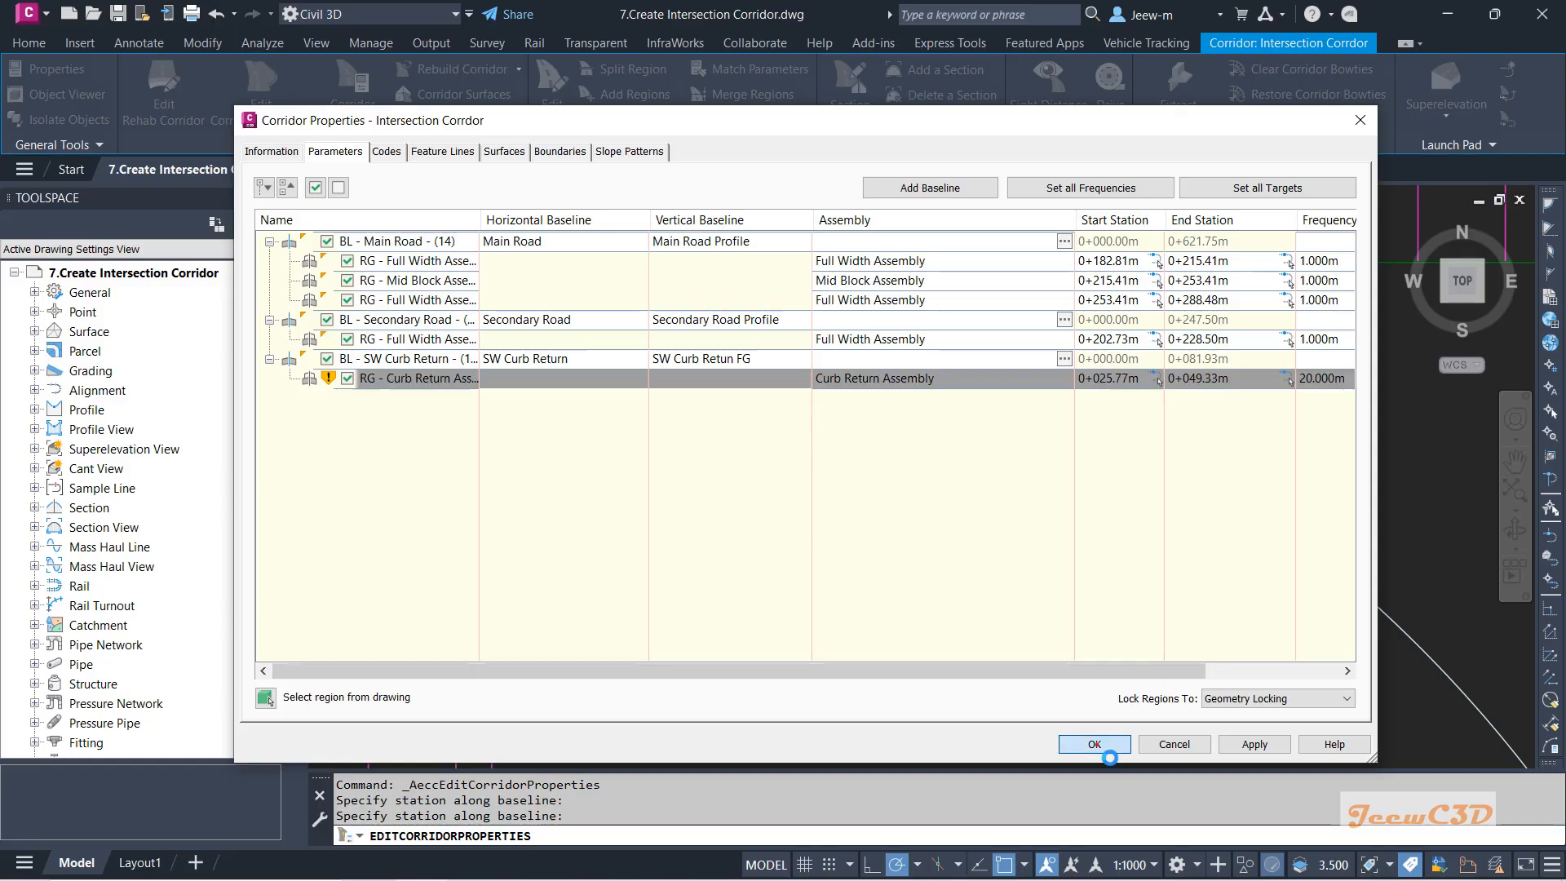
# Apply the corridor changes without rebuilding, and reposition the Corridor Properties window.
pyautogui.click(1096, 744)
pyautogui.click(1004, 535)
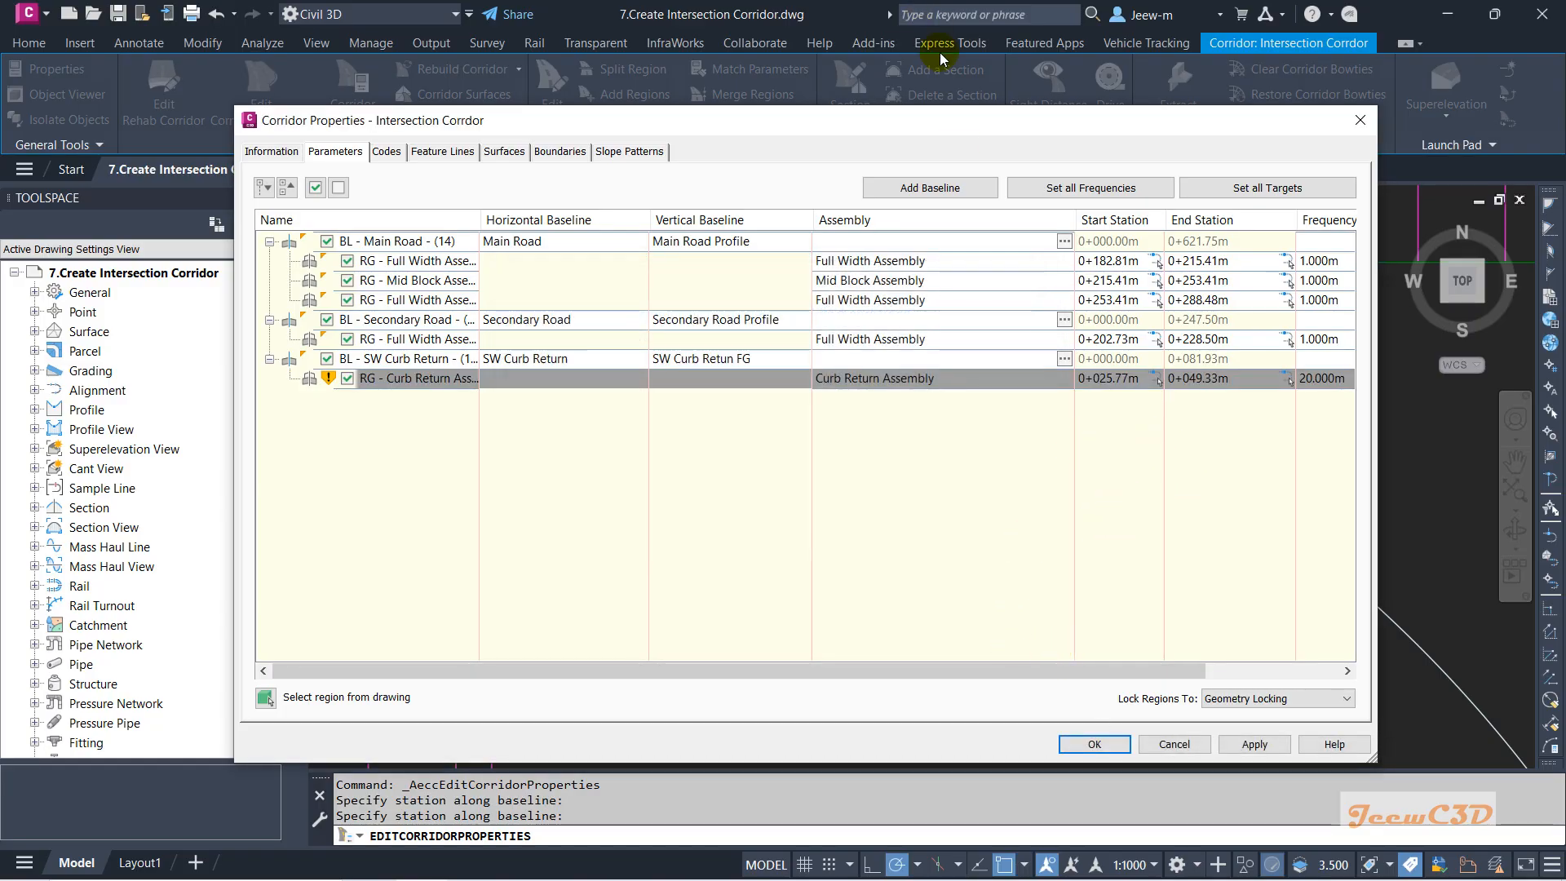
pyautogui.moveTo(938, 126); pyautogui.dragTo(747, 95)
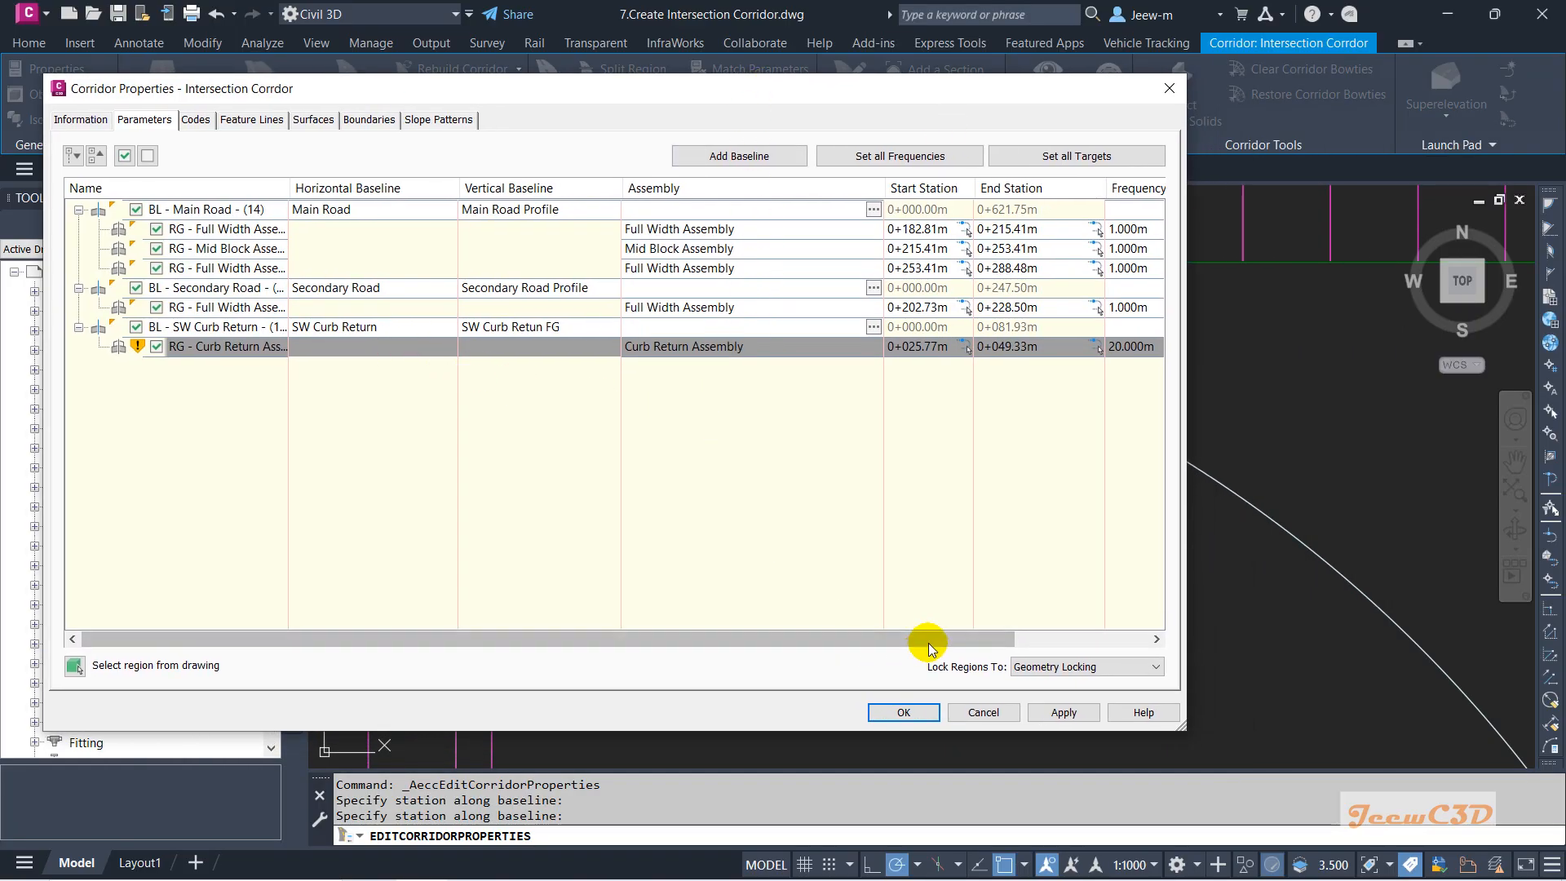
pyautogui.moveTo(932, 643); pyautogui.dragTo(778, 649)
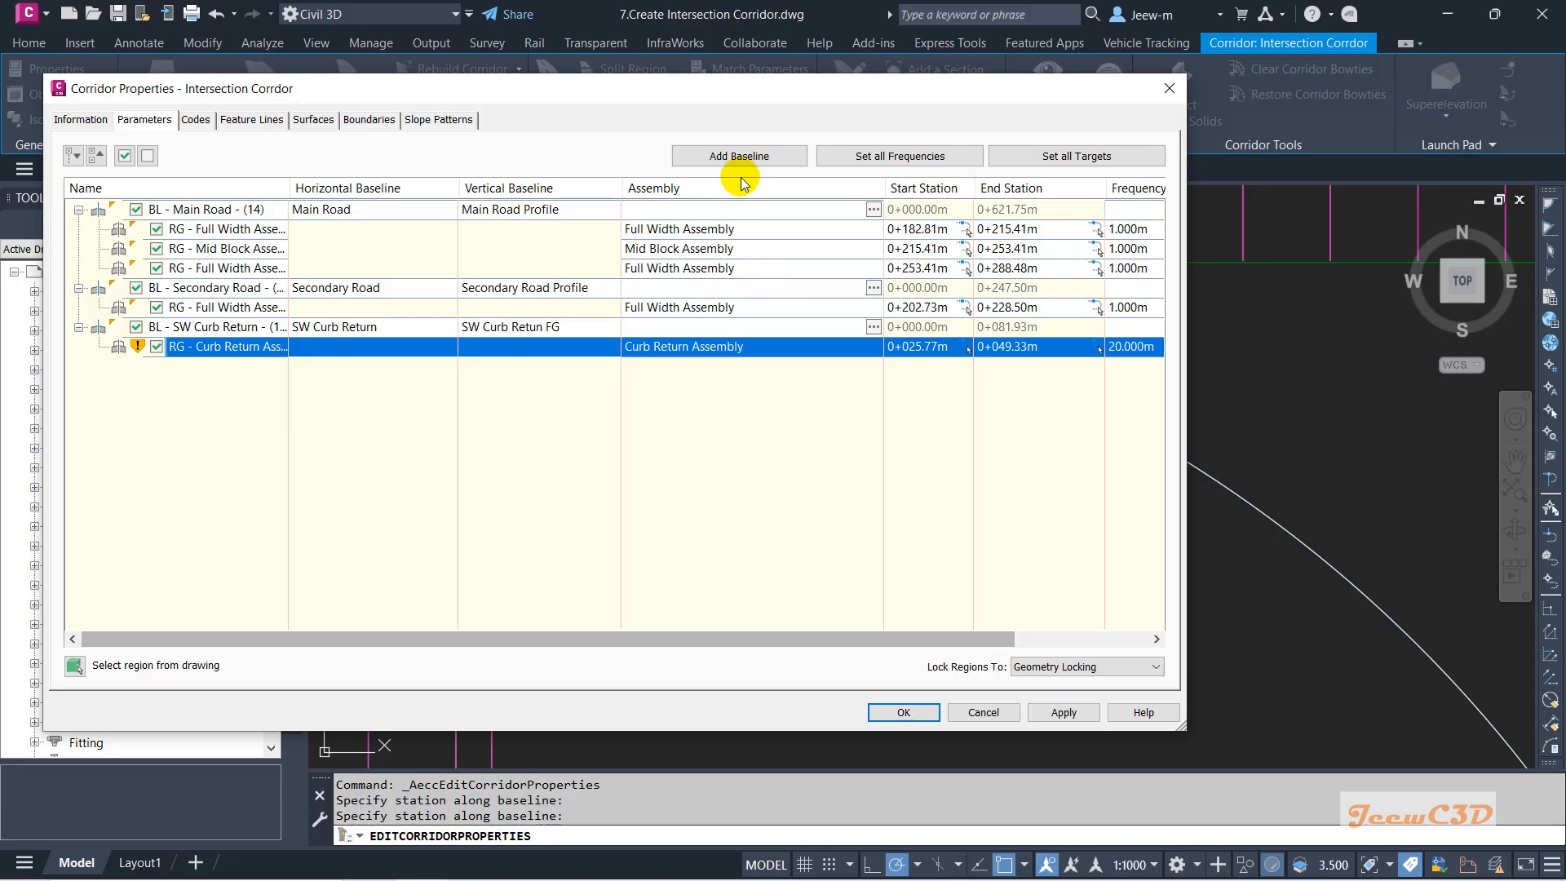
# Add an SE Curb Return baseline using the SE Curb Return FG profile.
pyautogui.click(739, 156)
pyautogui.click(571, 435)
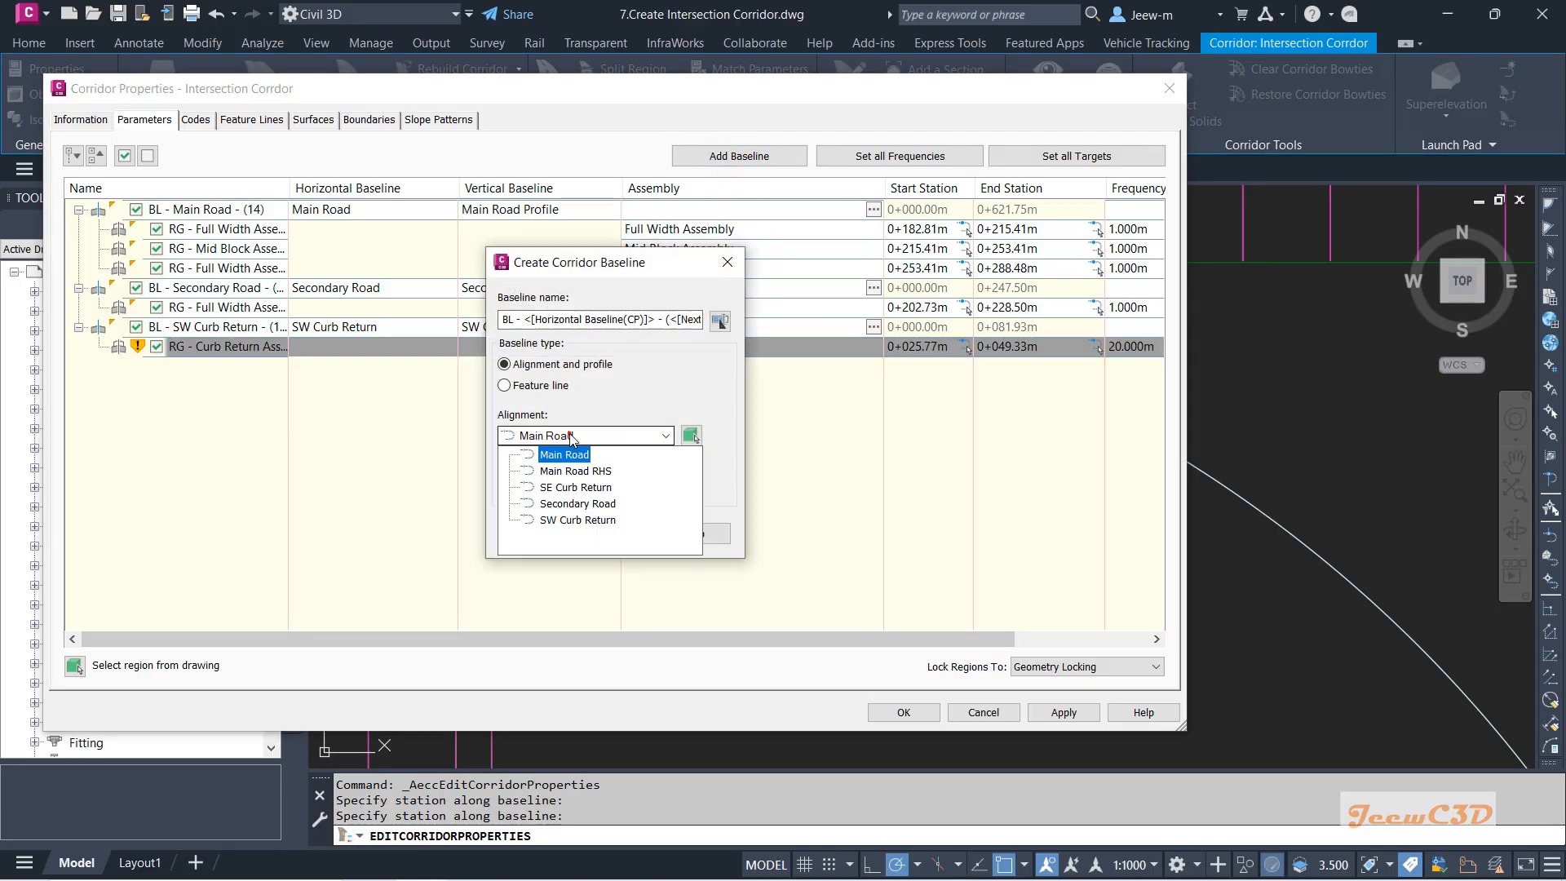
pyautogui.click(566, 484)
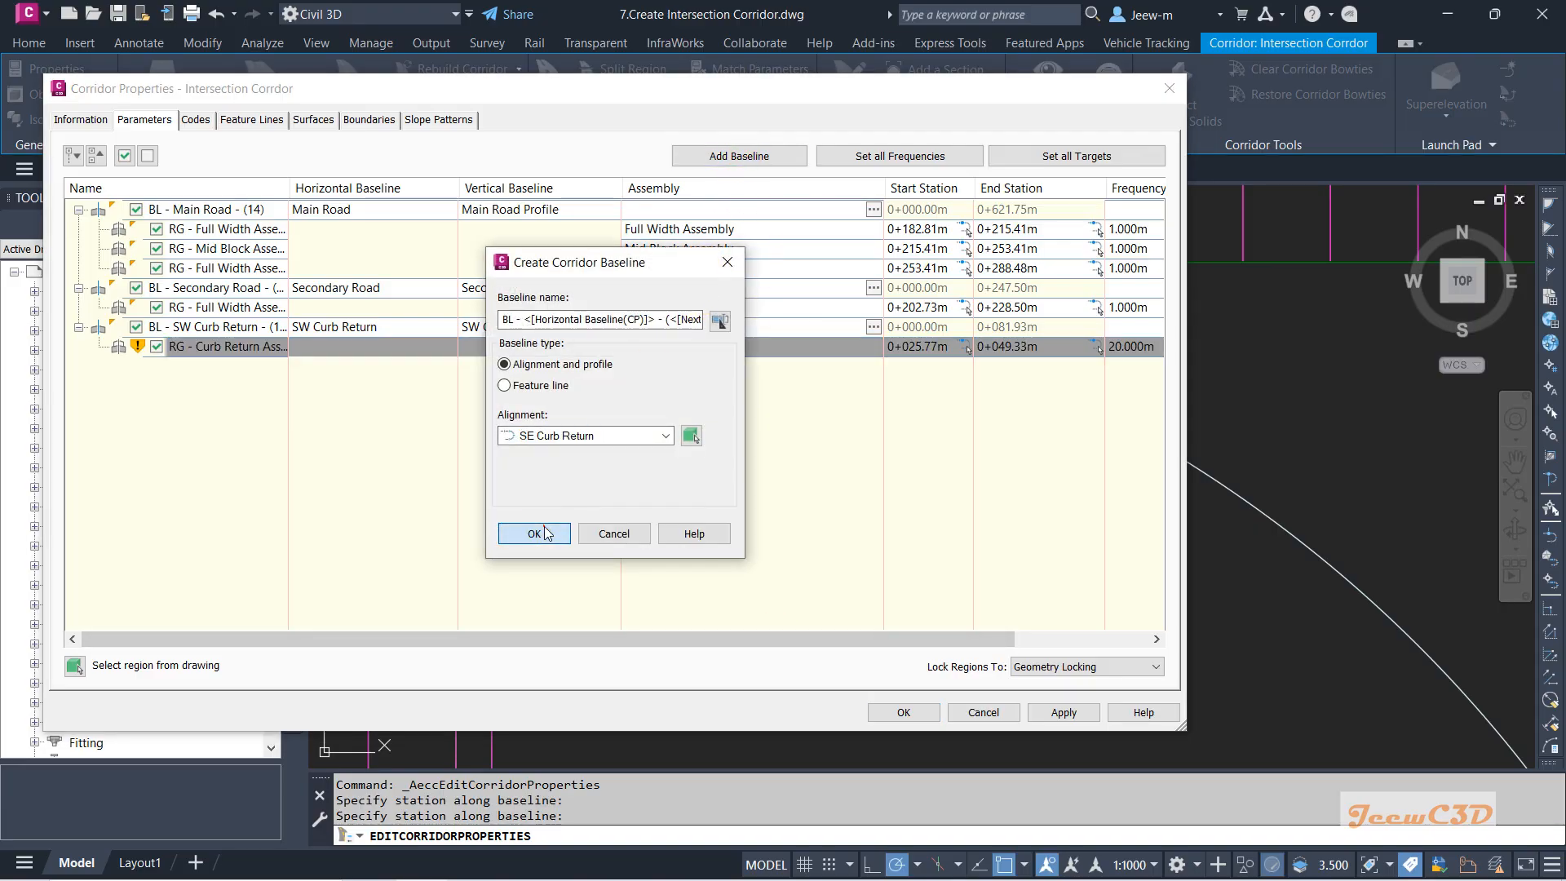
pyautogui.click(540, 532)
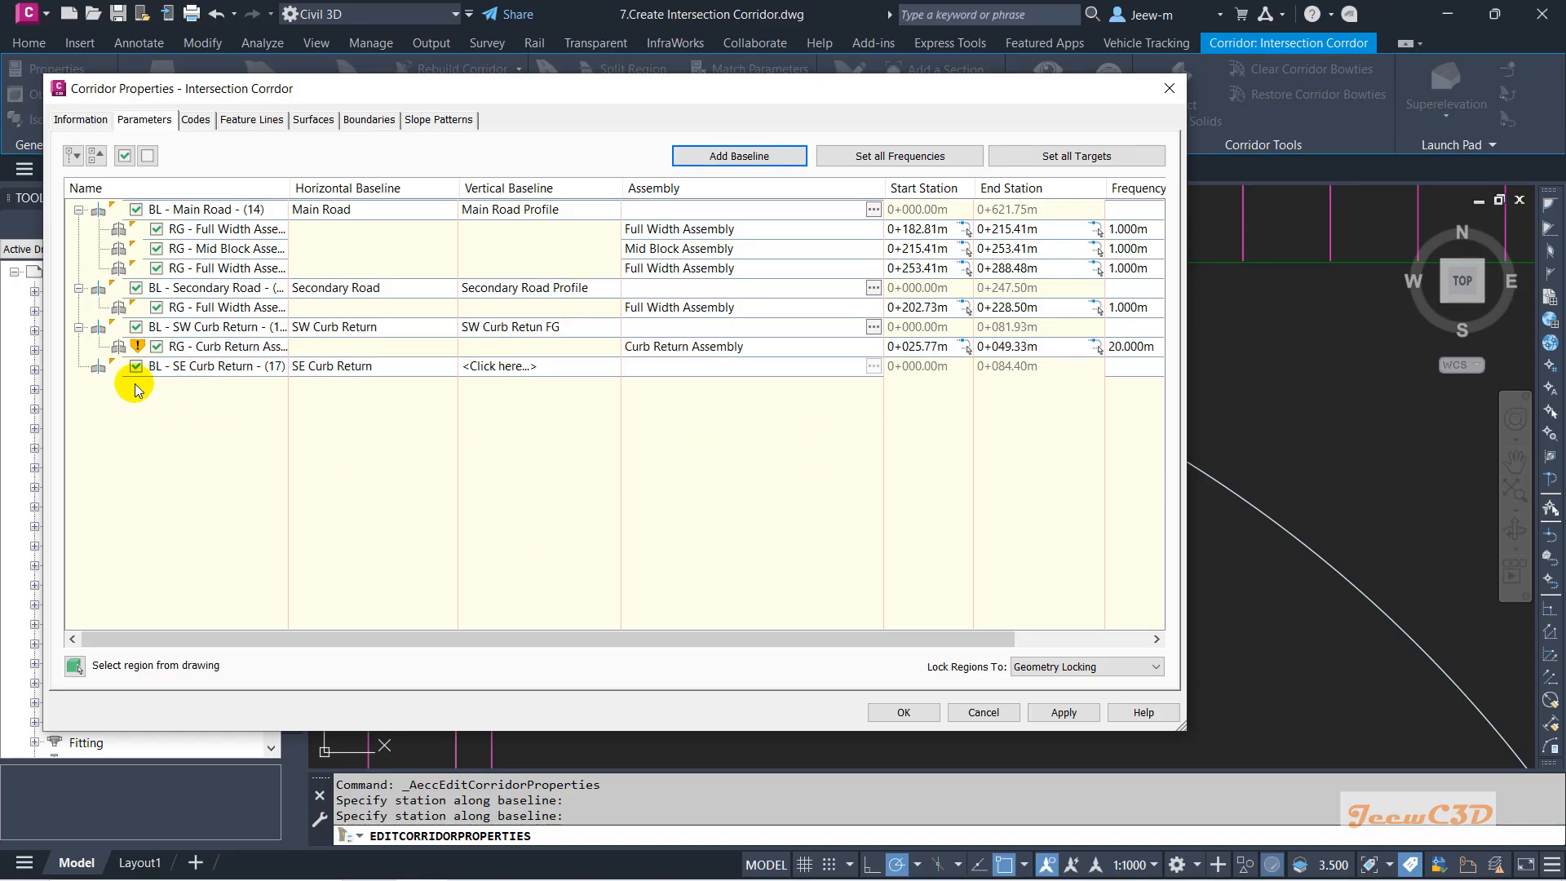
pyautogui.click(514, 368)
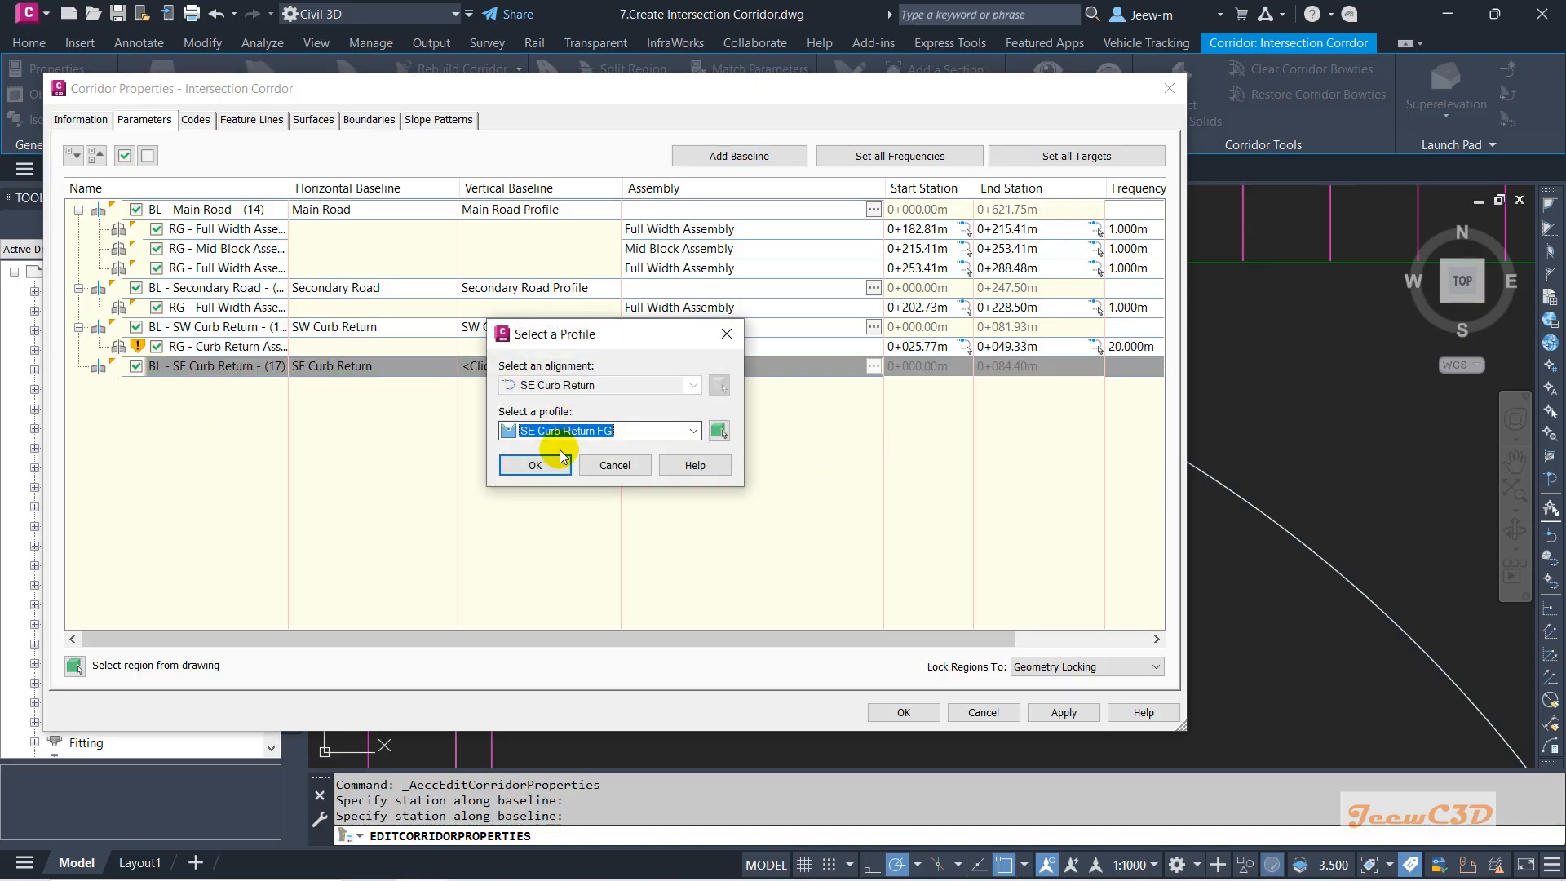
pyautogui.click(535, 465)
# Add a Curb Return Assembly region to the SE Curb Return baseline.
pyautogui.rightClick(199, 380)
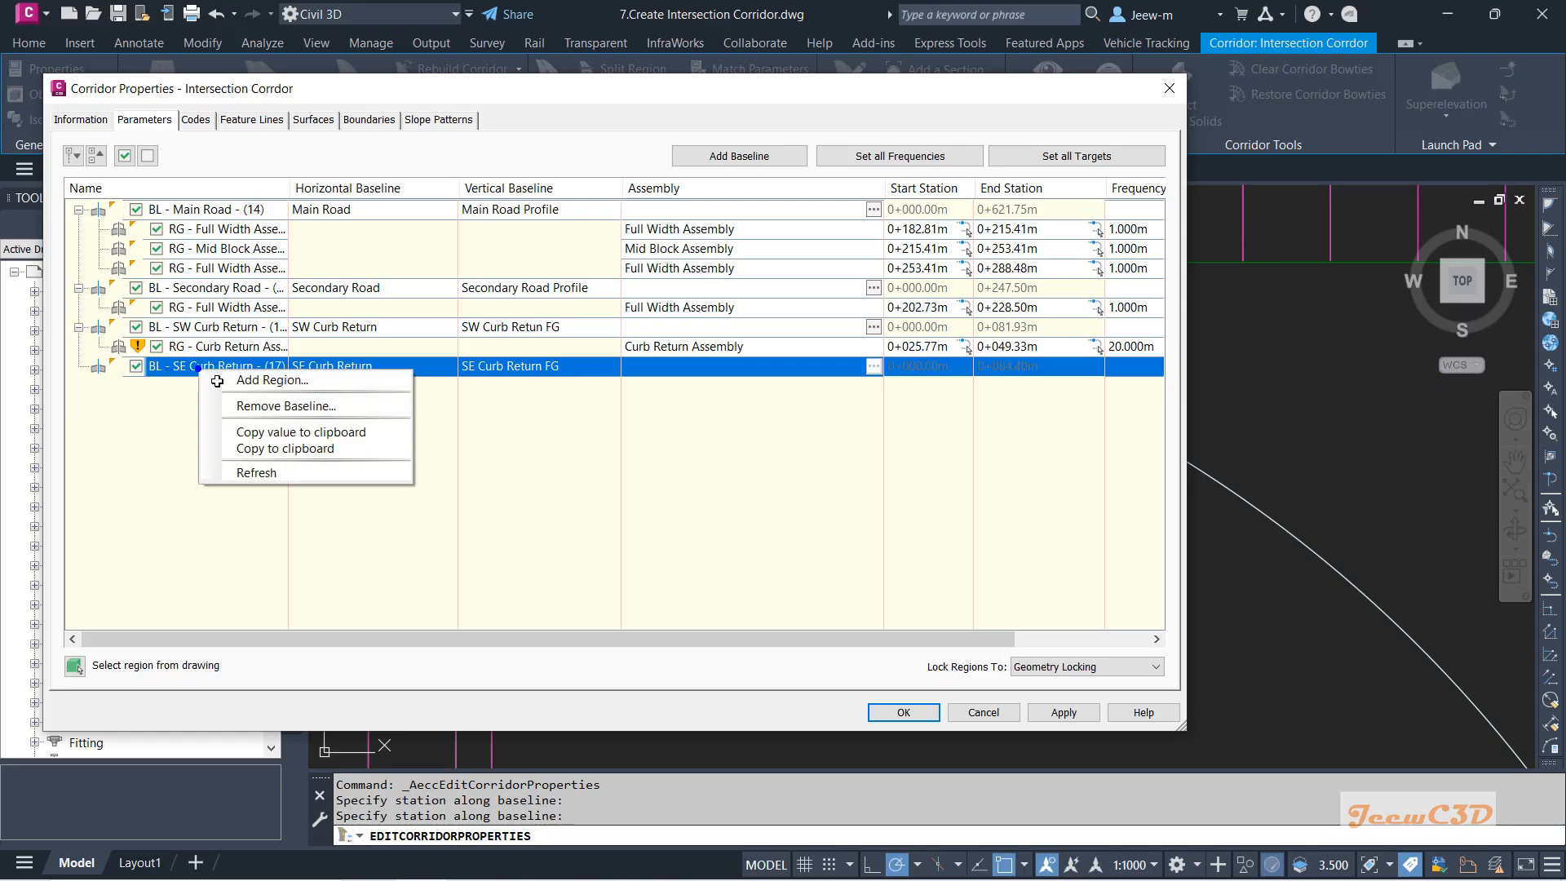
pyautogui.click(245, 377)
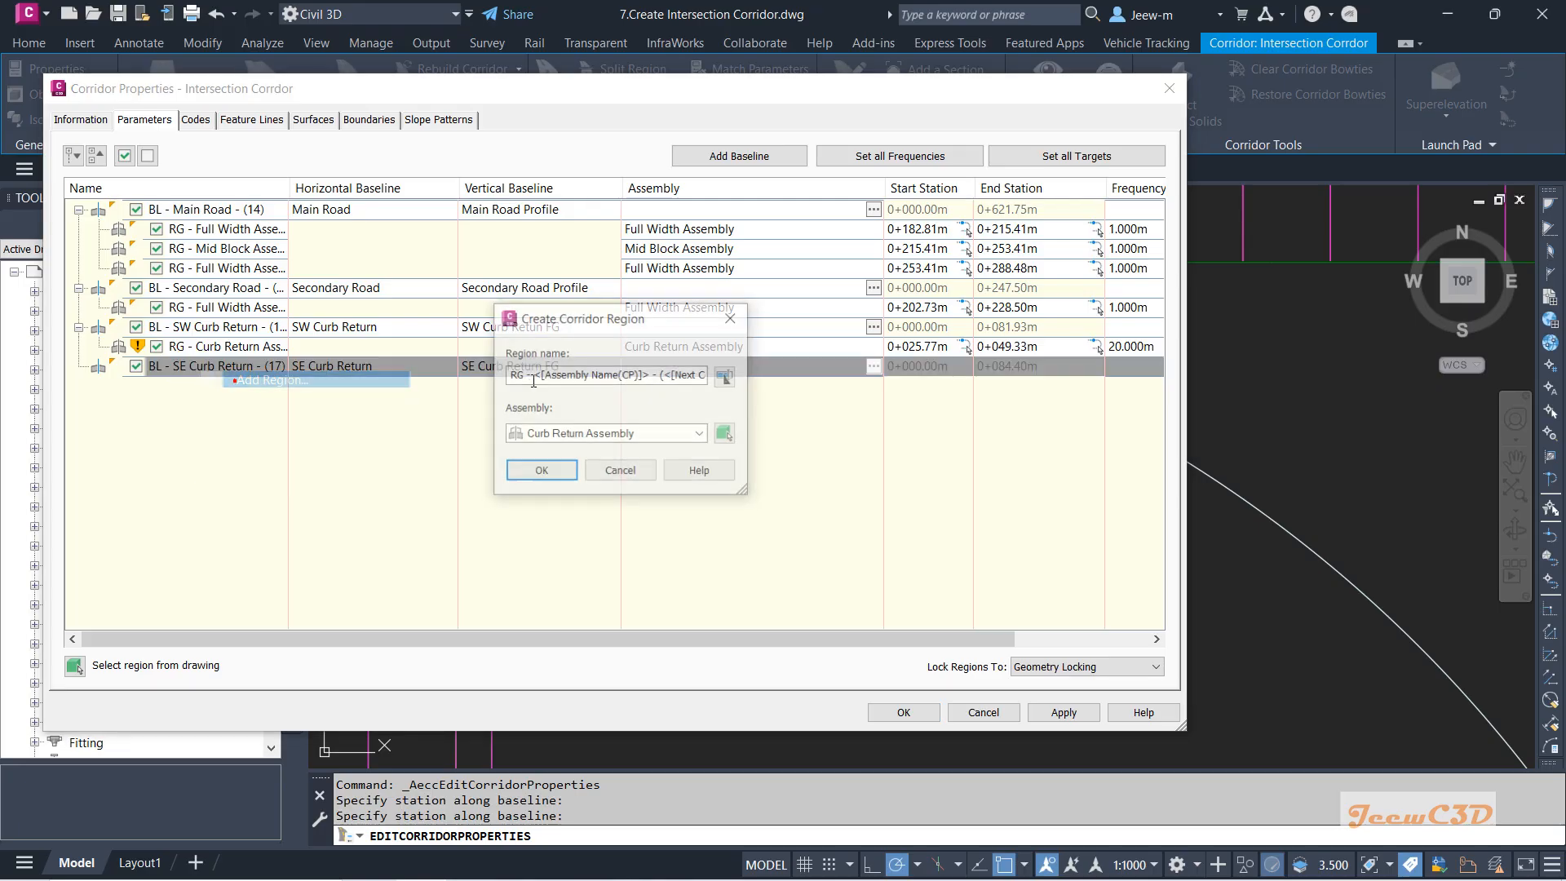
pyautogui.click(538, 471)
pyautogui.click(79, 367)
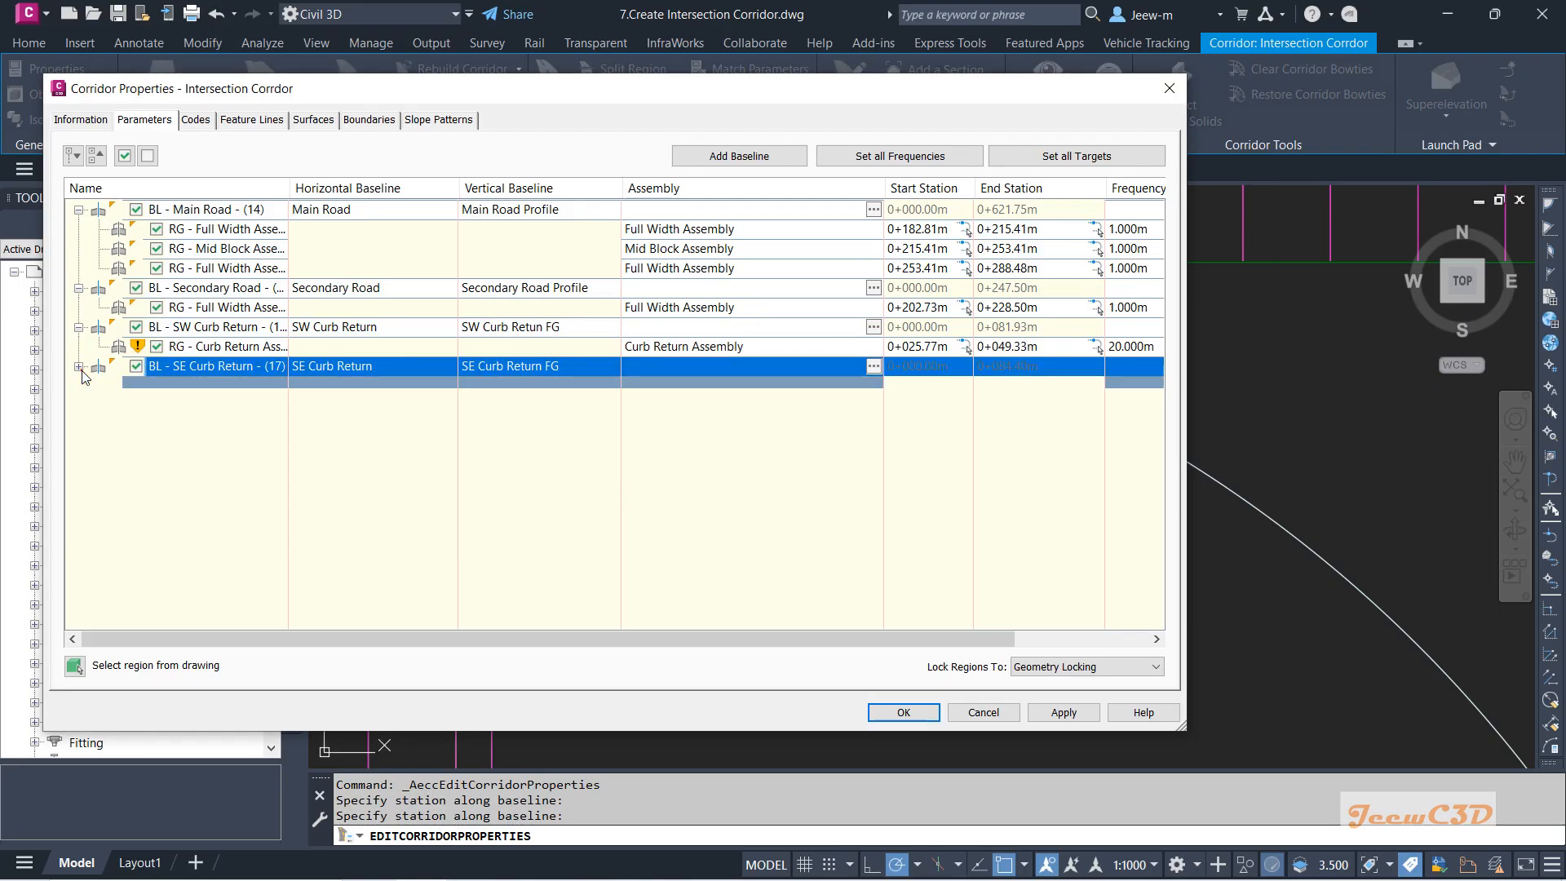
# Pick the SE region's stations in the drawing, from 0+035.07m to 0+058.63m.
pyautogui.click(964, 386)
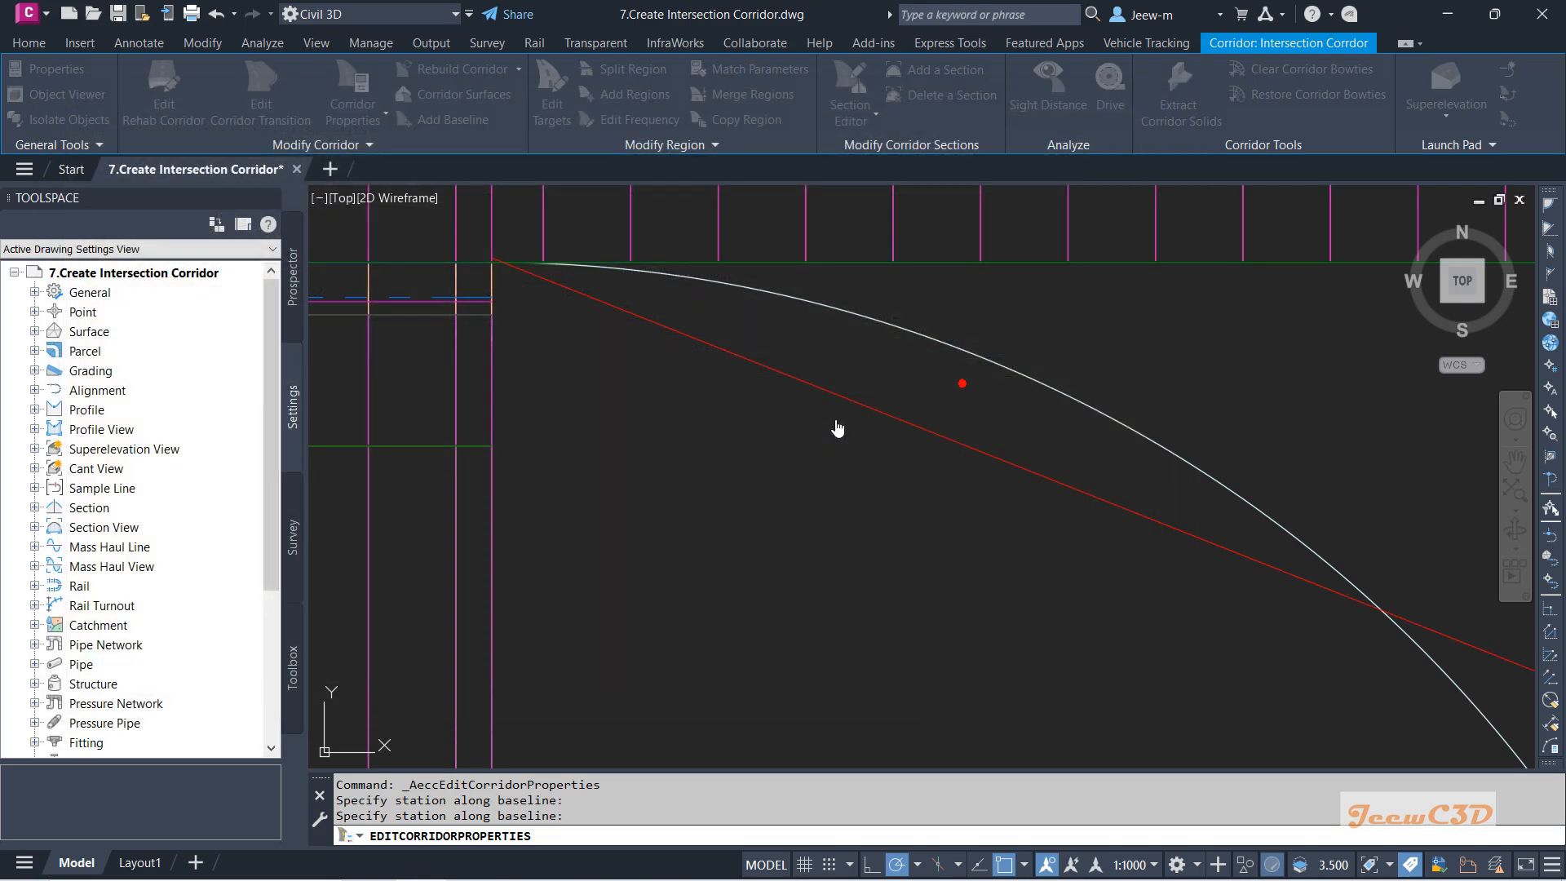
pyautogui.scroll(-10, 915, 414)
pyautogui.scroll(8, 1109, 468)
pyautogui.moveTo(923, 320); pyautogui.dragTo(854, 622, button='middle')
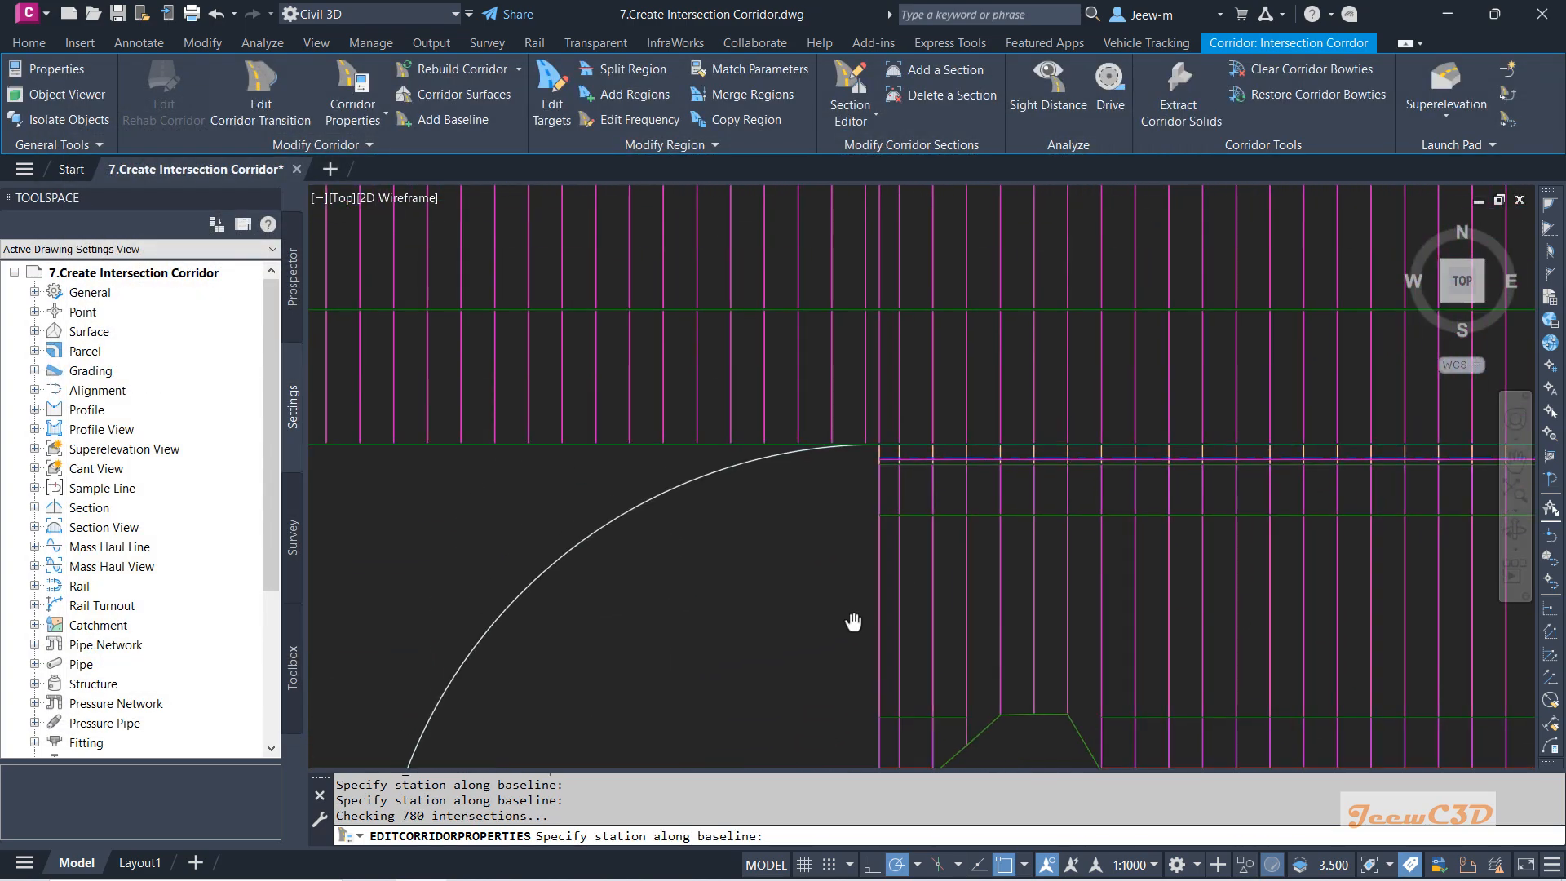
pyautogui.scroll(6, 812, 444)
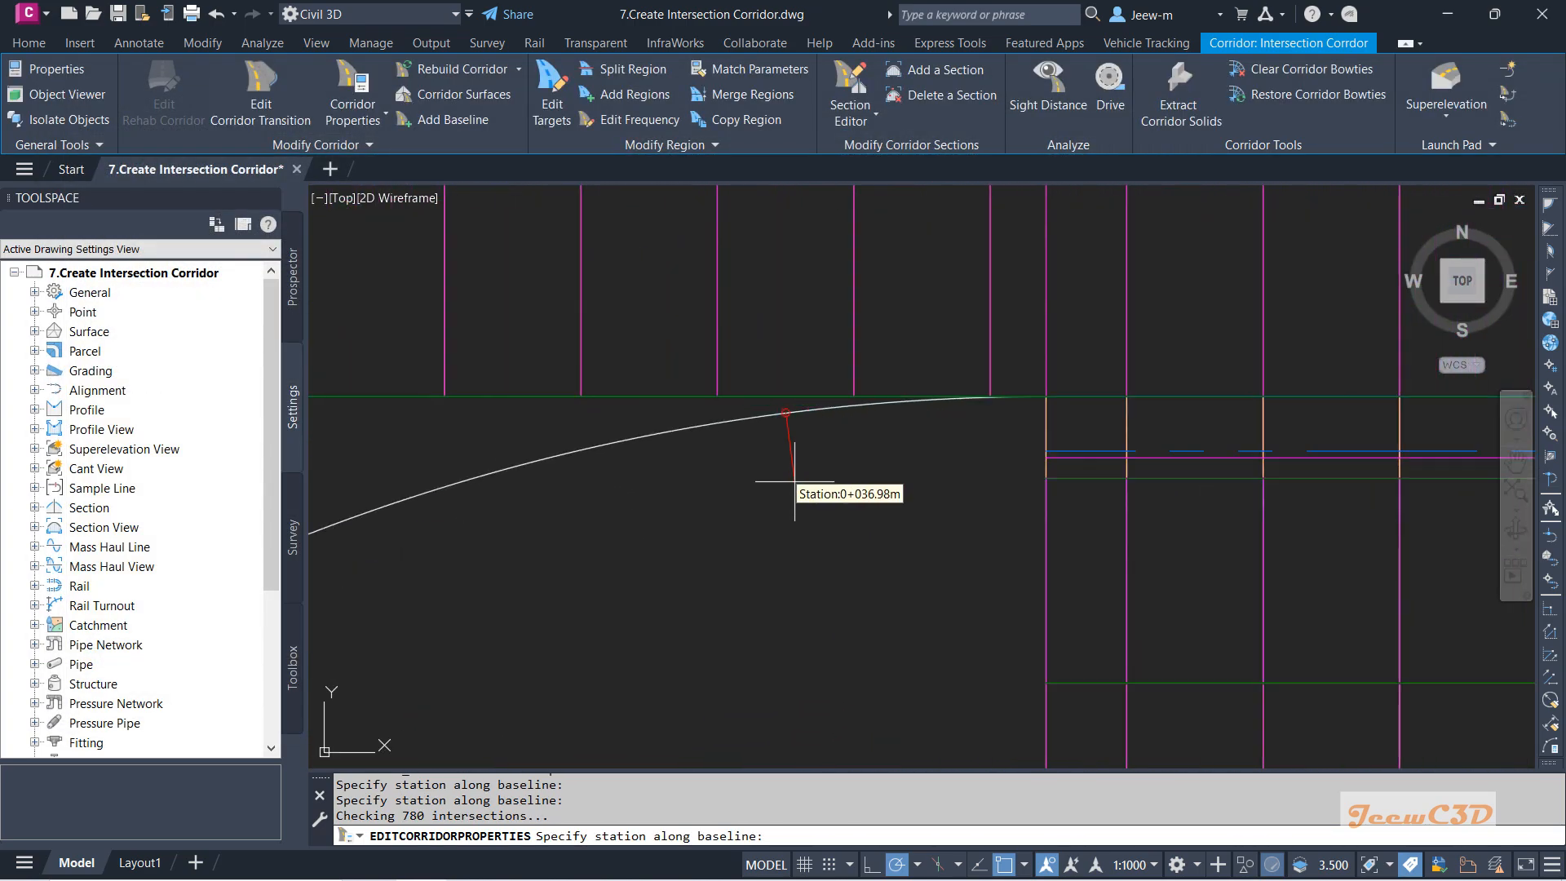
pyautogui.click(816, 412)
pyautogui.click(1056, 397)
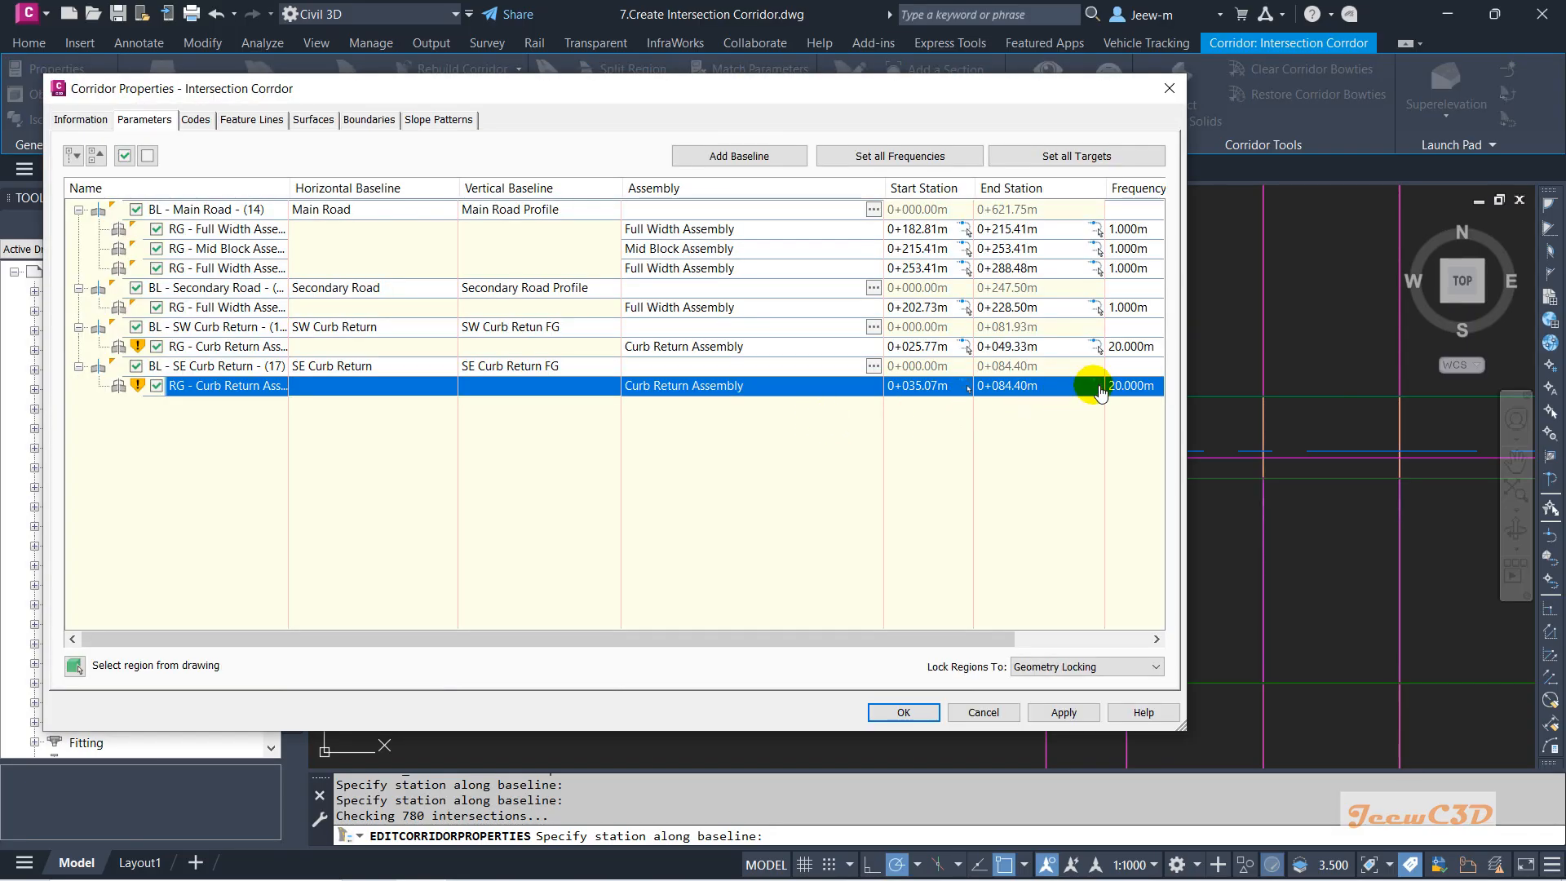
pyautogui.click(1096, 388)
pyautogui.scroll(-5, 1094, 384)
pyautogui.scroll(6, 863, 335)
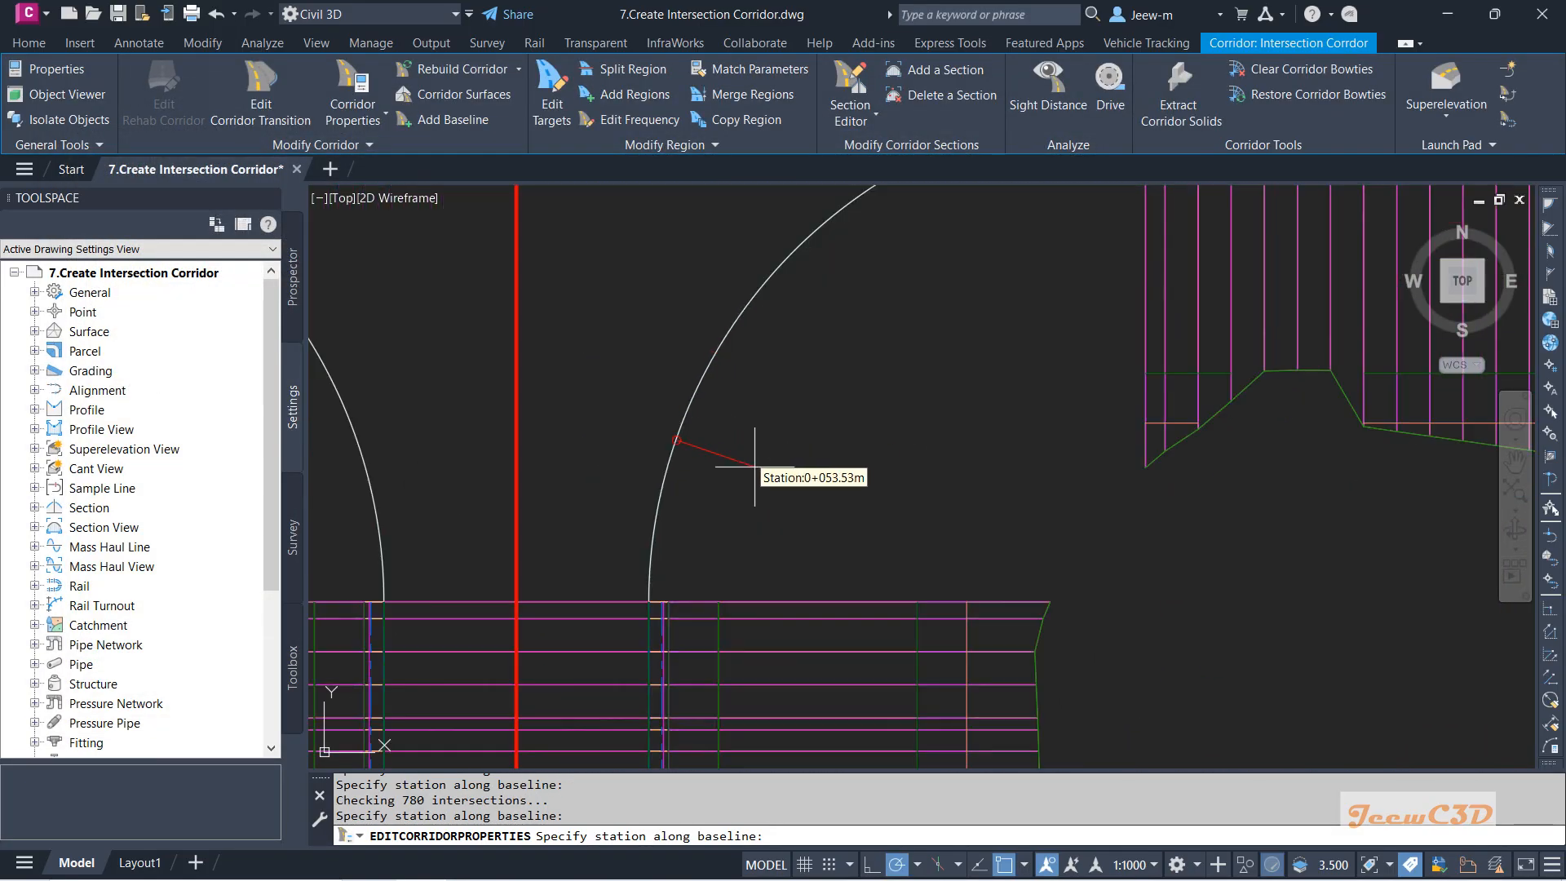
pyautogui.click(657, 519)
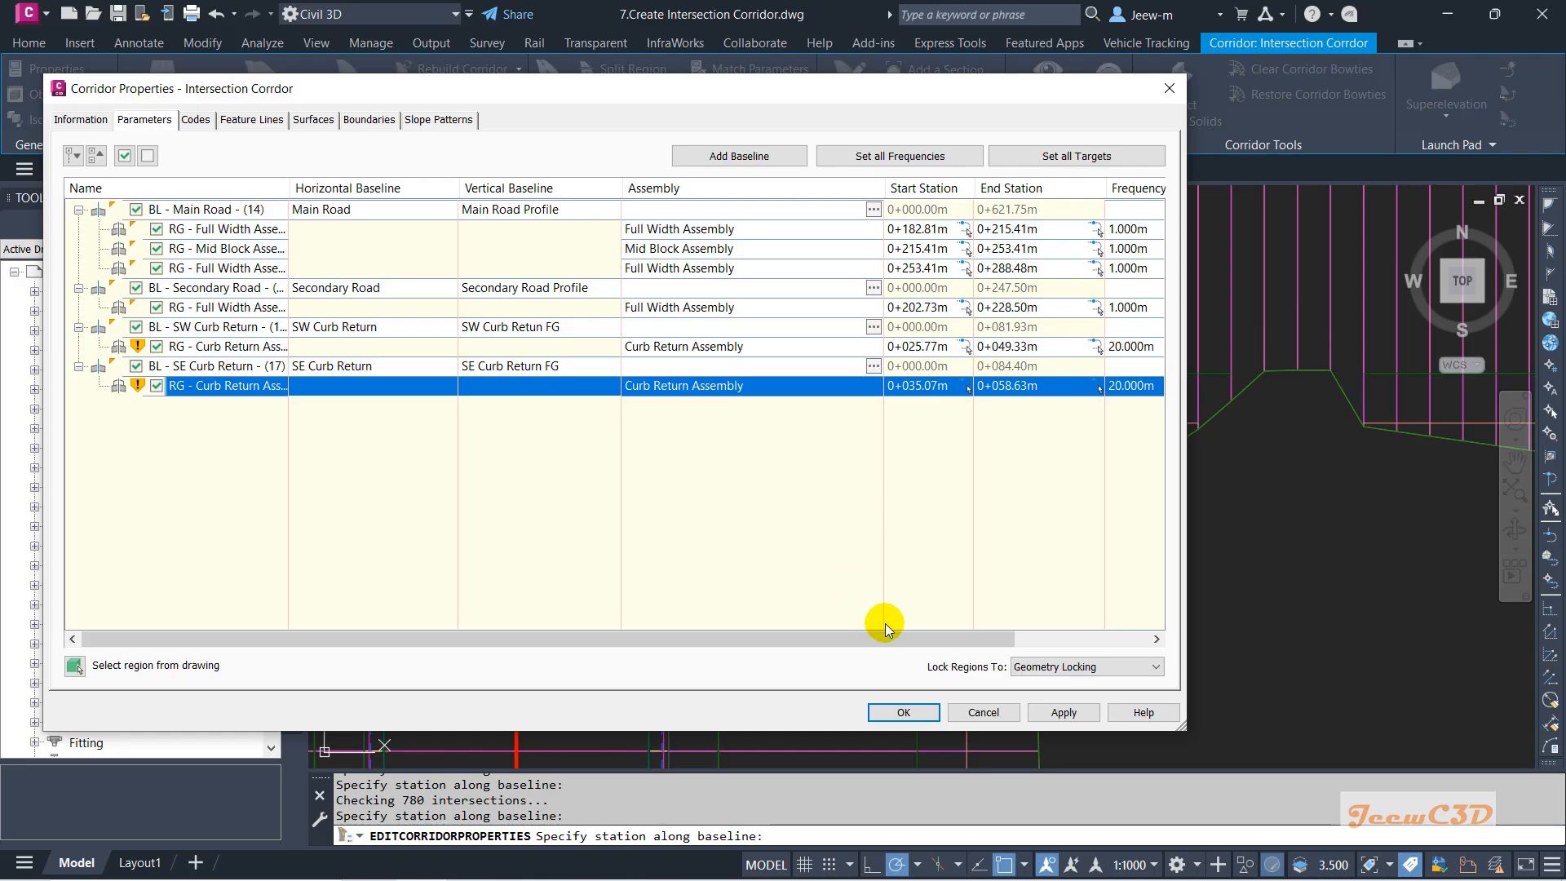
pyautogui.moveTo(884, 638); pyautogui.dragTo(1019, 639)
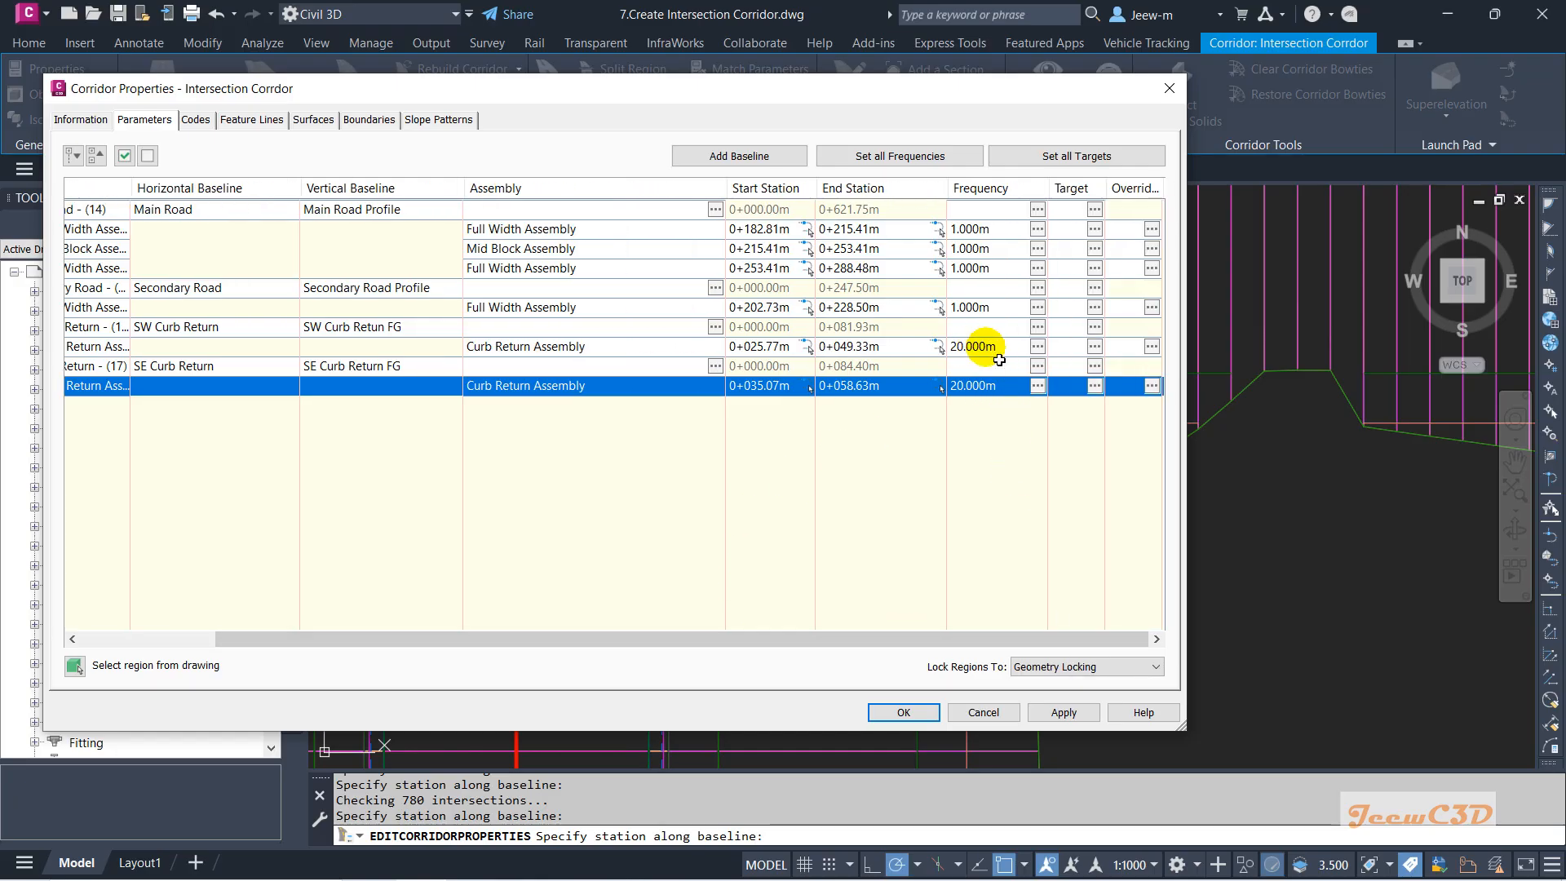
# Set the SW curb return region's assembly frequencies to 1 m.
pyautogui.click(1037, 346)
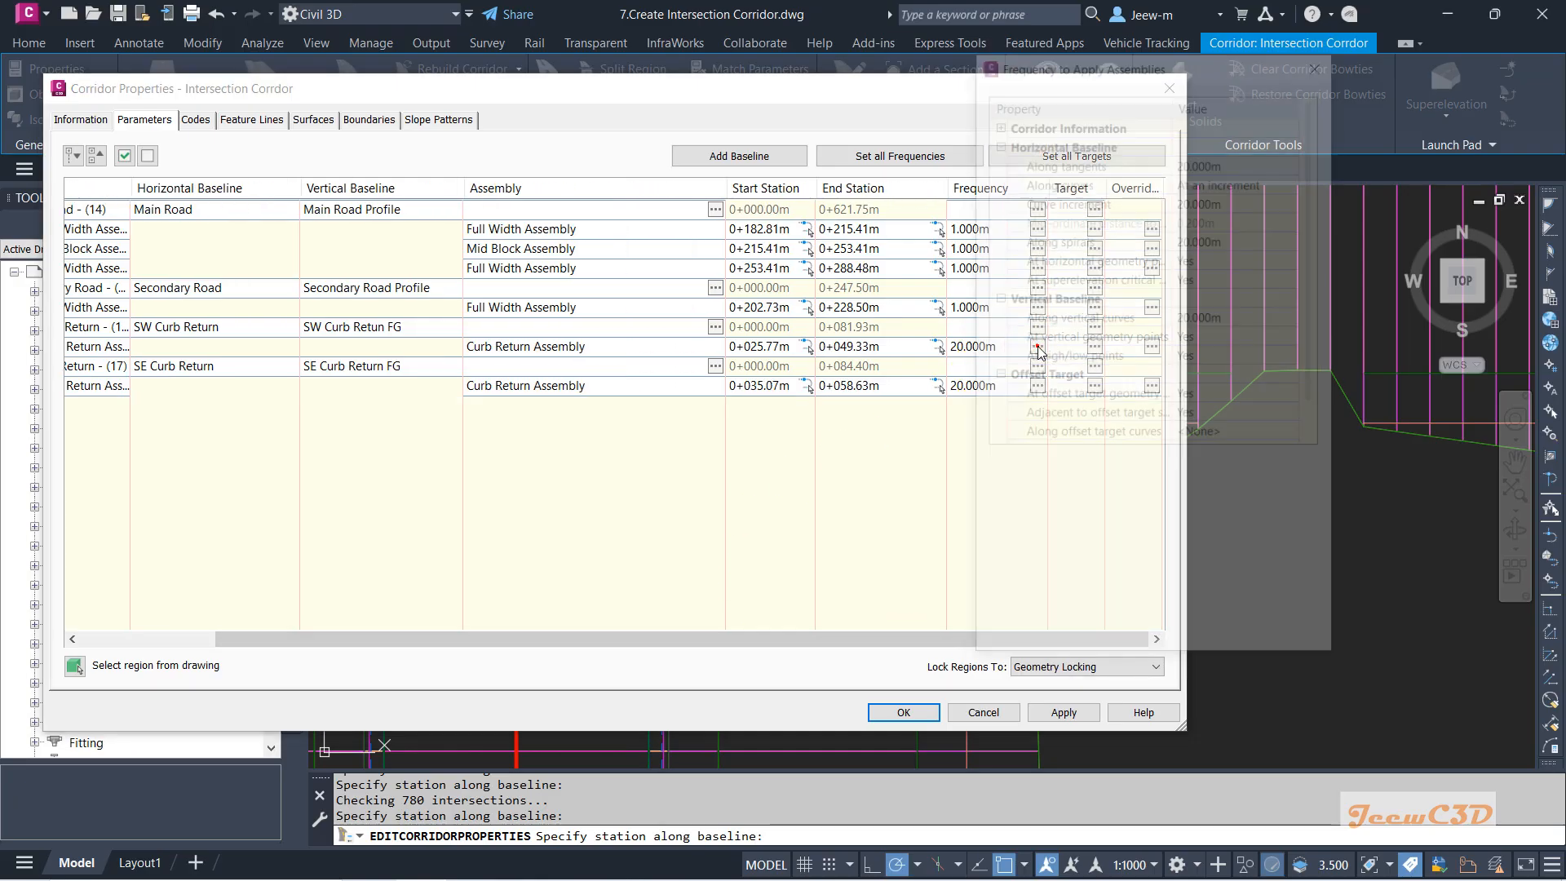
pyautogui.click(1222, 160)
pyautogui.write('1')
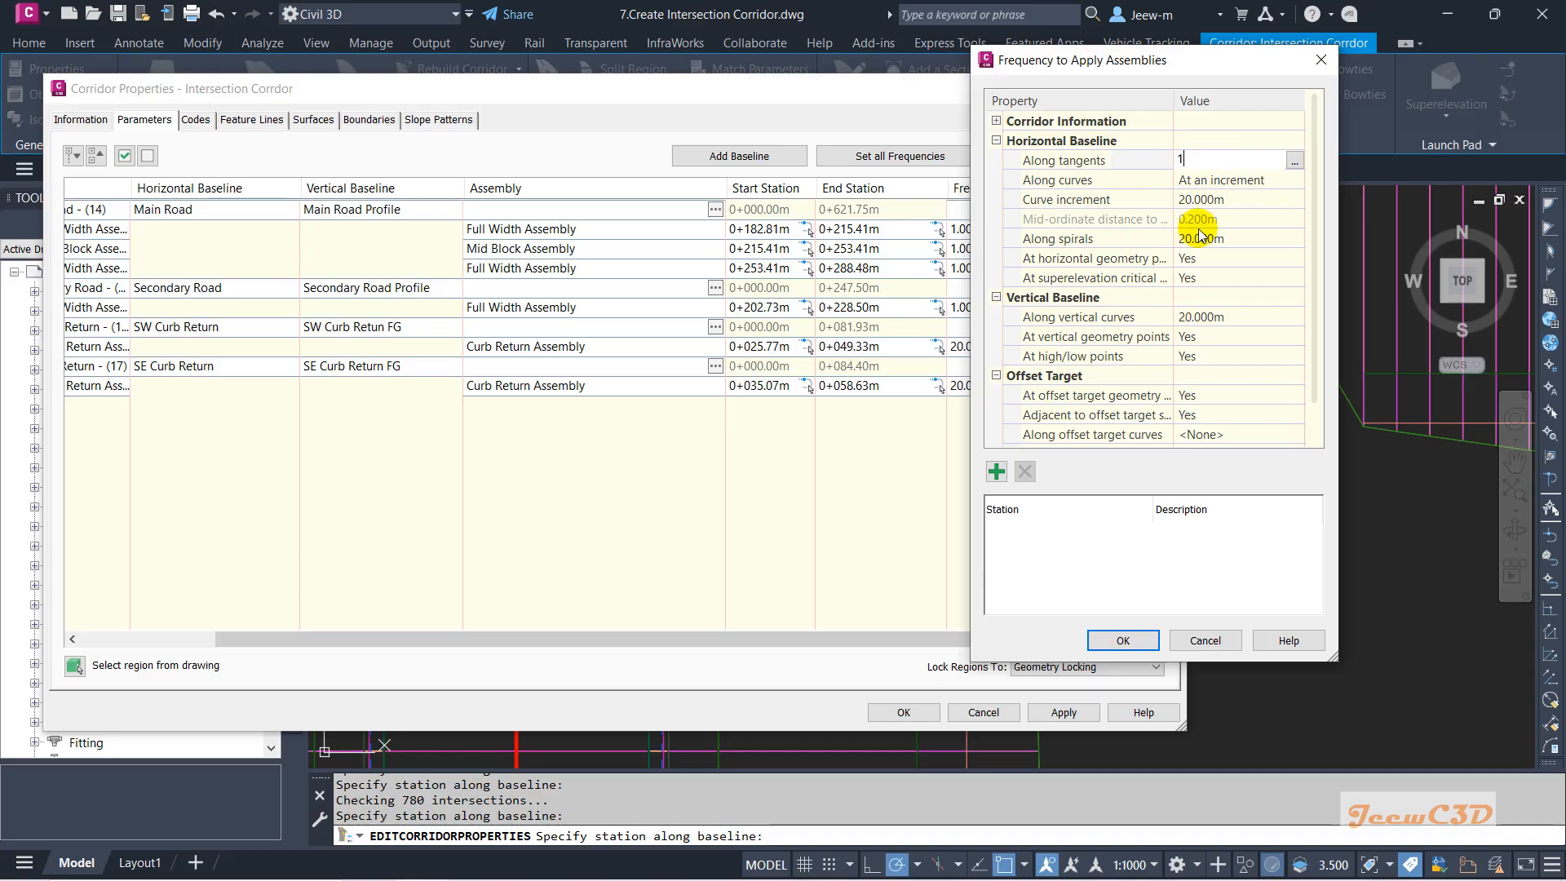
pyautogui.press('Return')
pyautogui.click(1197, 242)
pyautogui.write('1')
pyautogui.press('Return')
pyautogui.click(1191, 200)
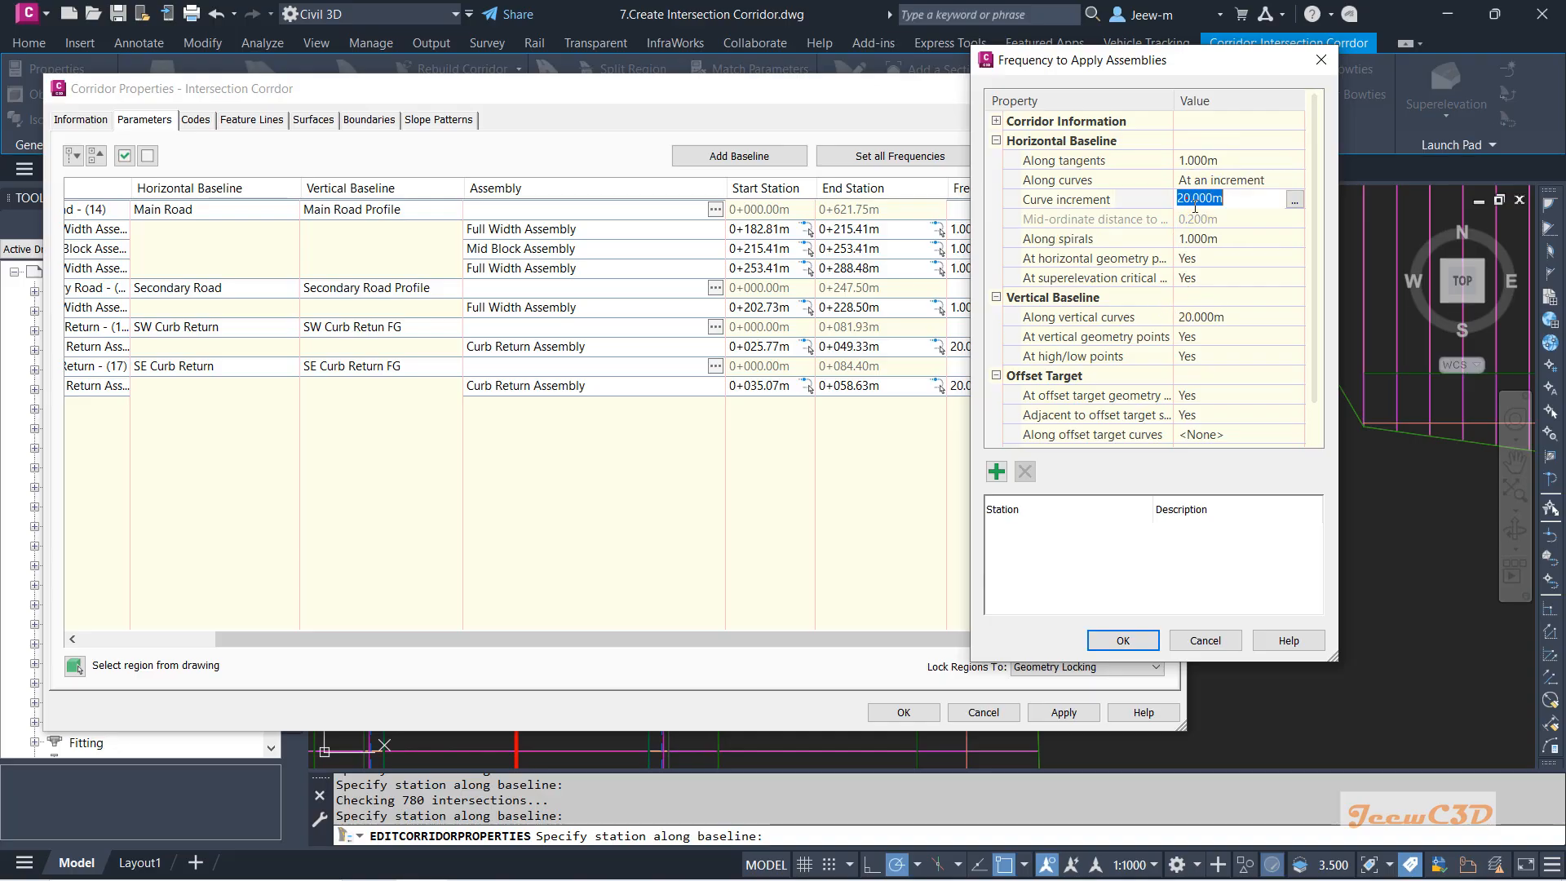
pyautogui.click(1196, 317)
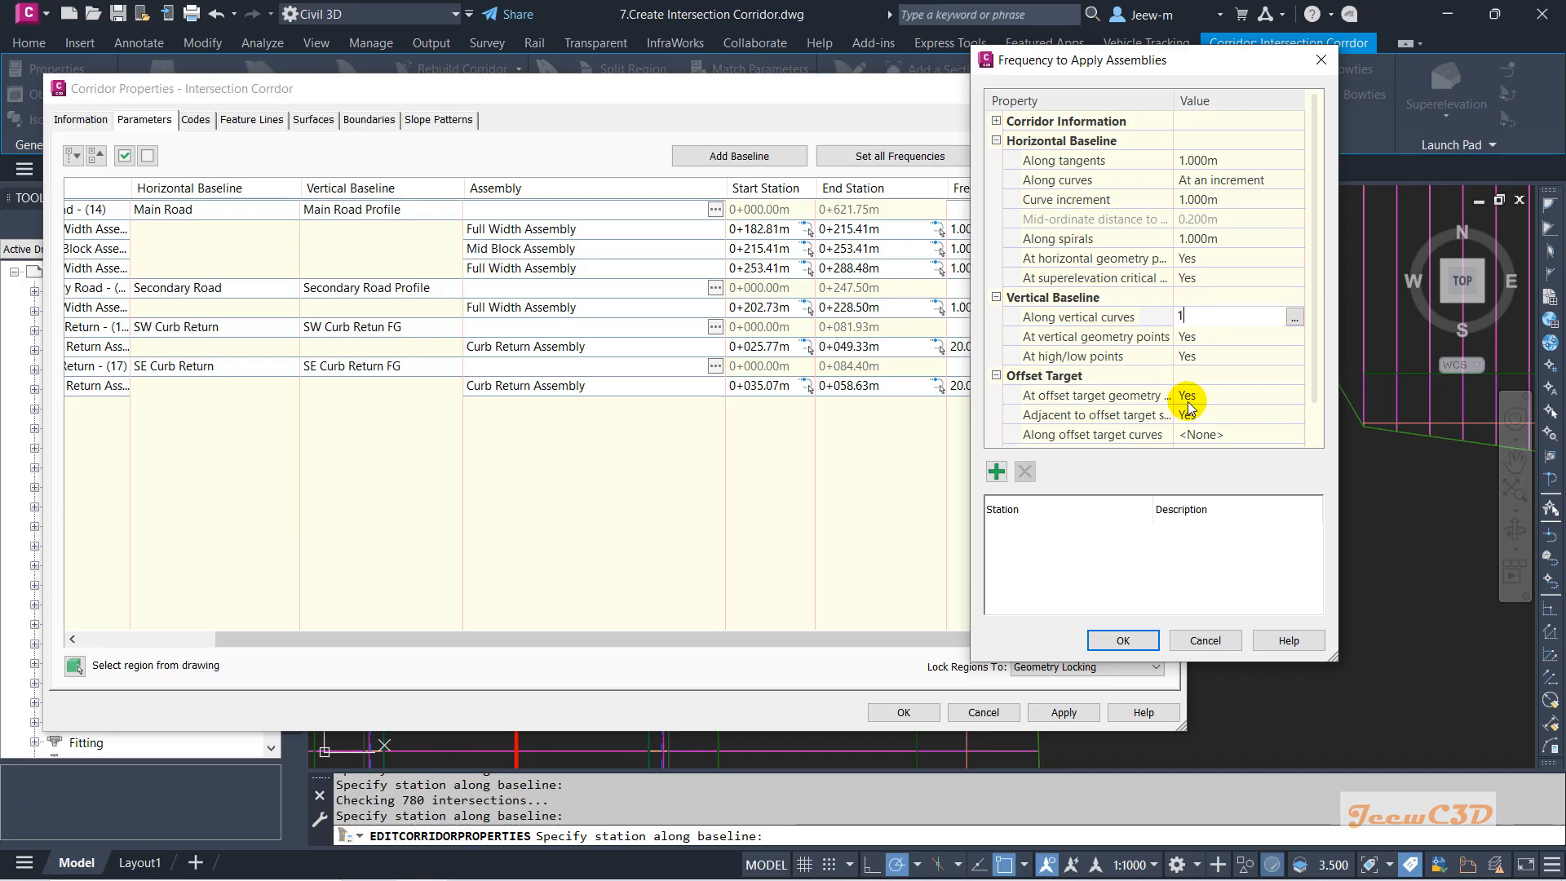
pyautogui.click(1122, 641)
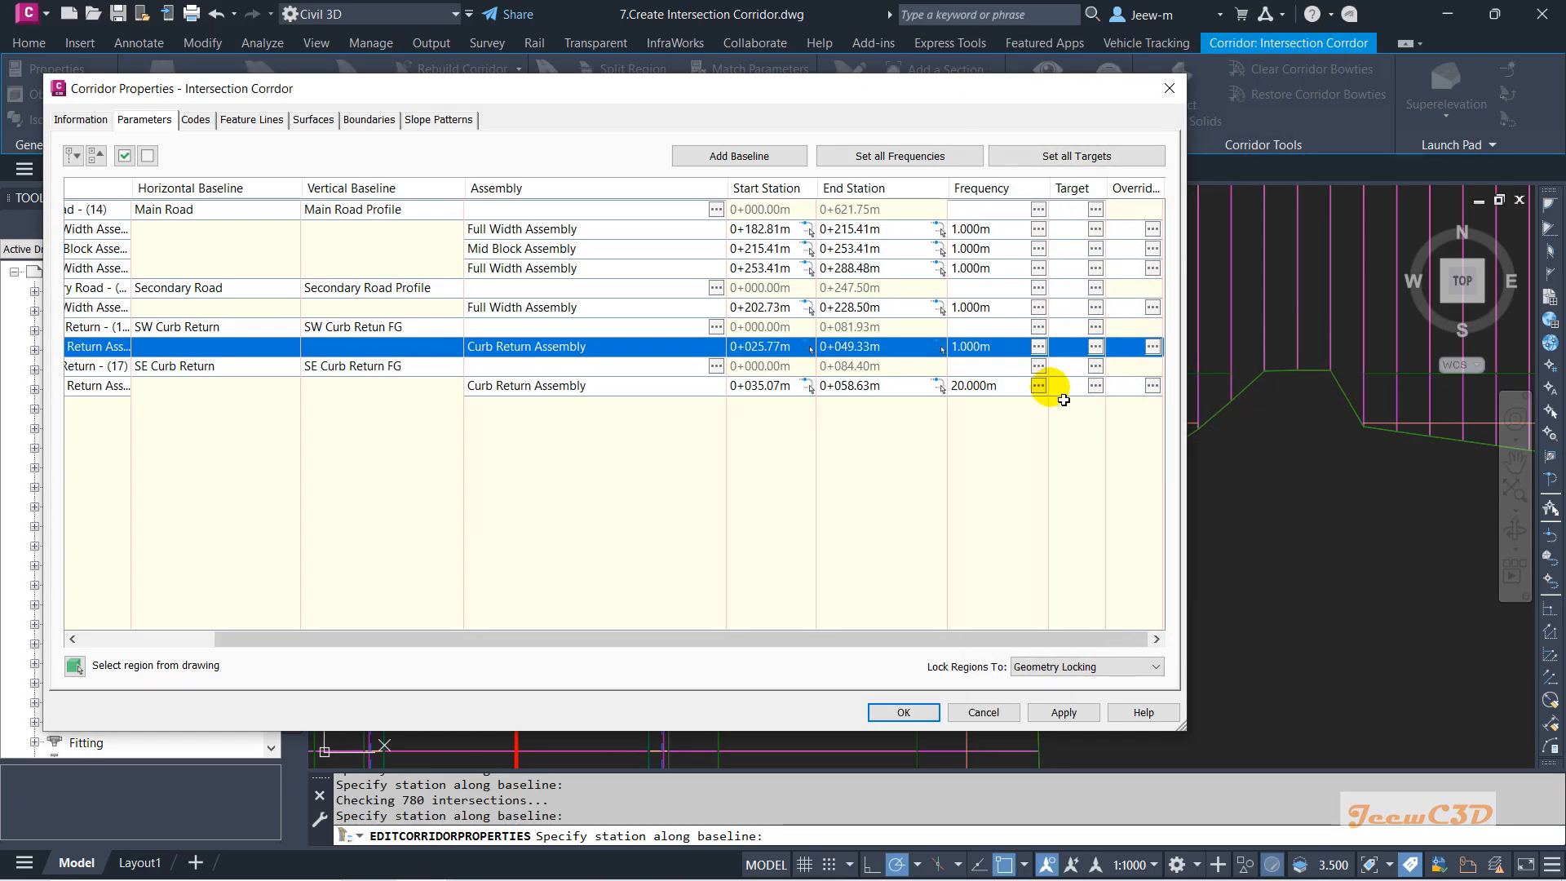
# Set the SE curb return region's assembly frequencies to 1 m.
pyautogui.click(1039, 385)
pyautogui.click(1199, 159)
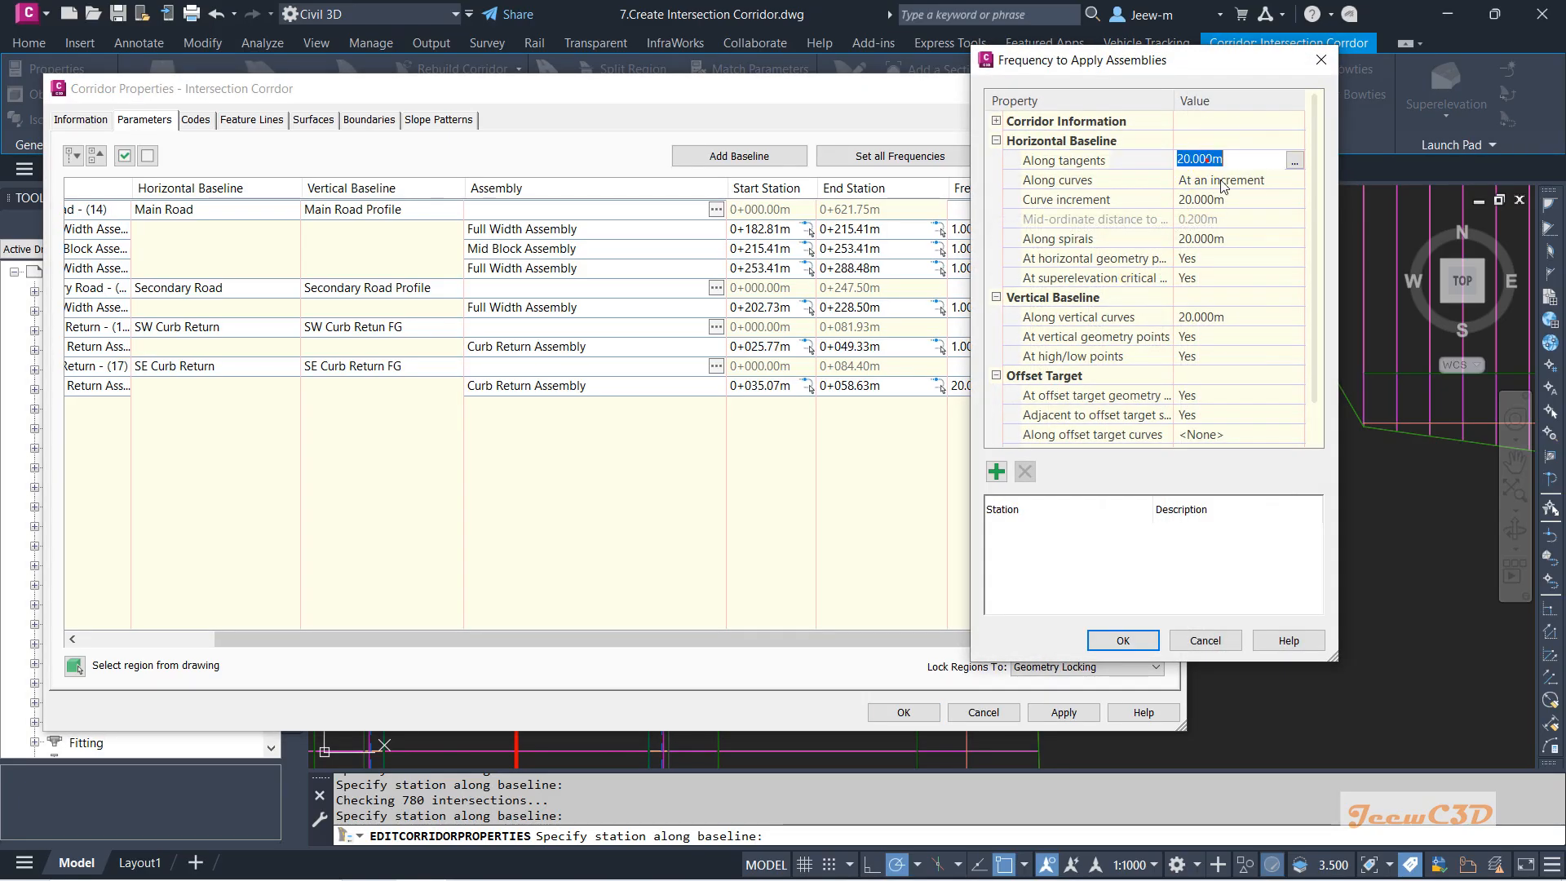
pyautogui.write('1')
pyautogui.click(1212, 202)
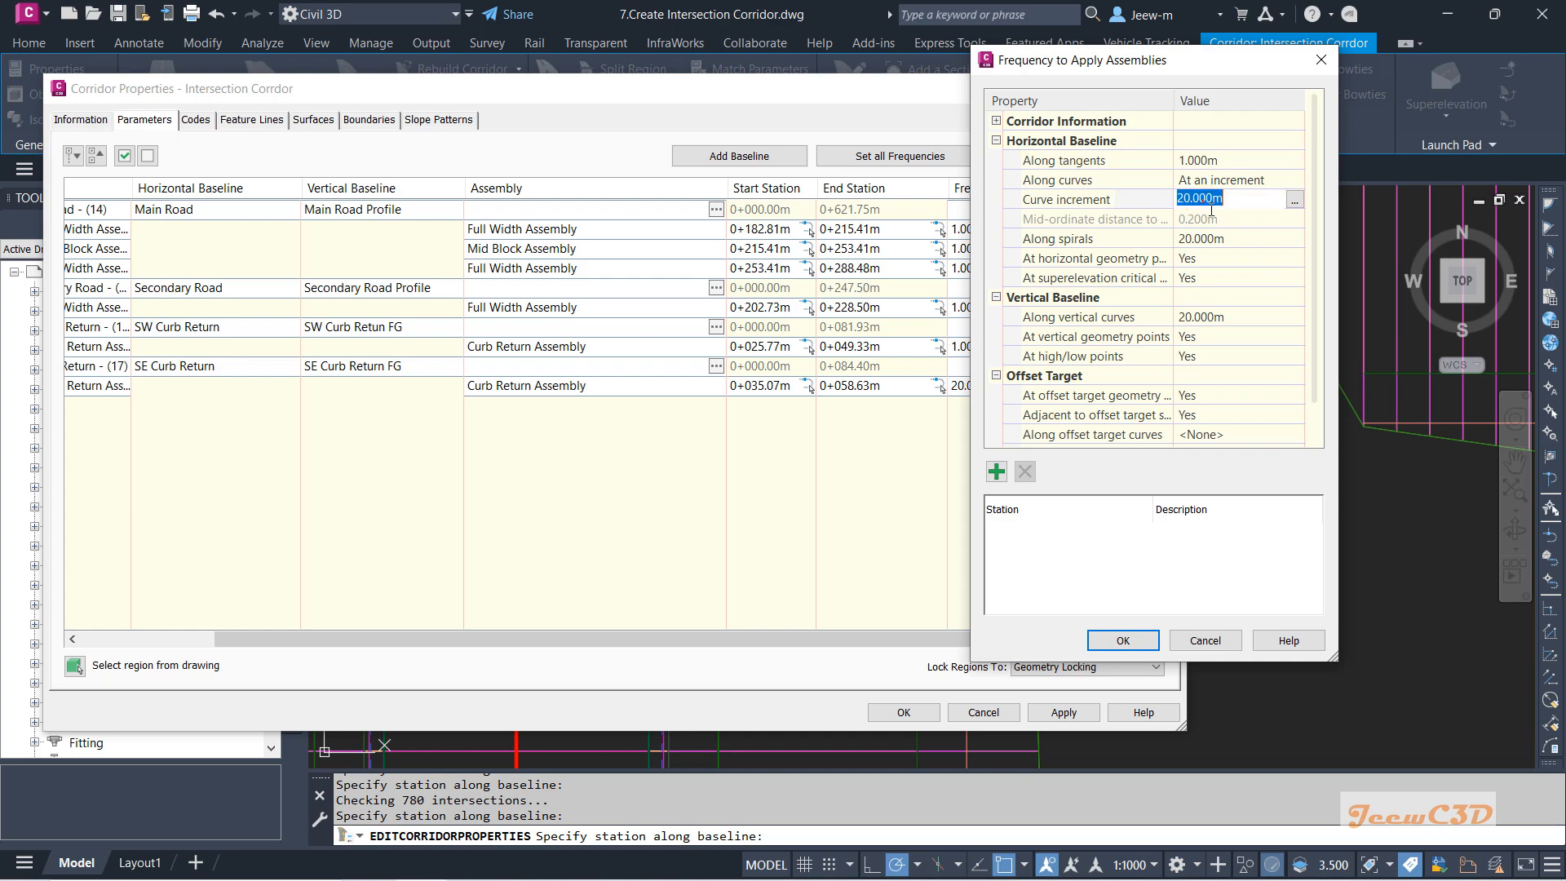
pyautogui.click(1199, 318)
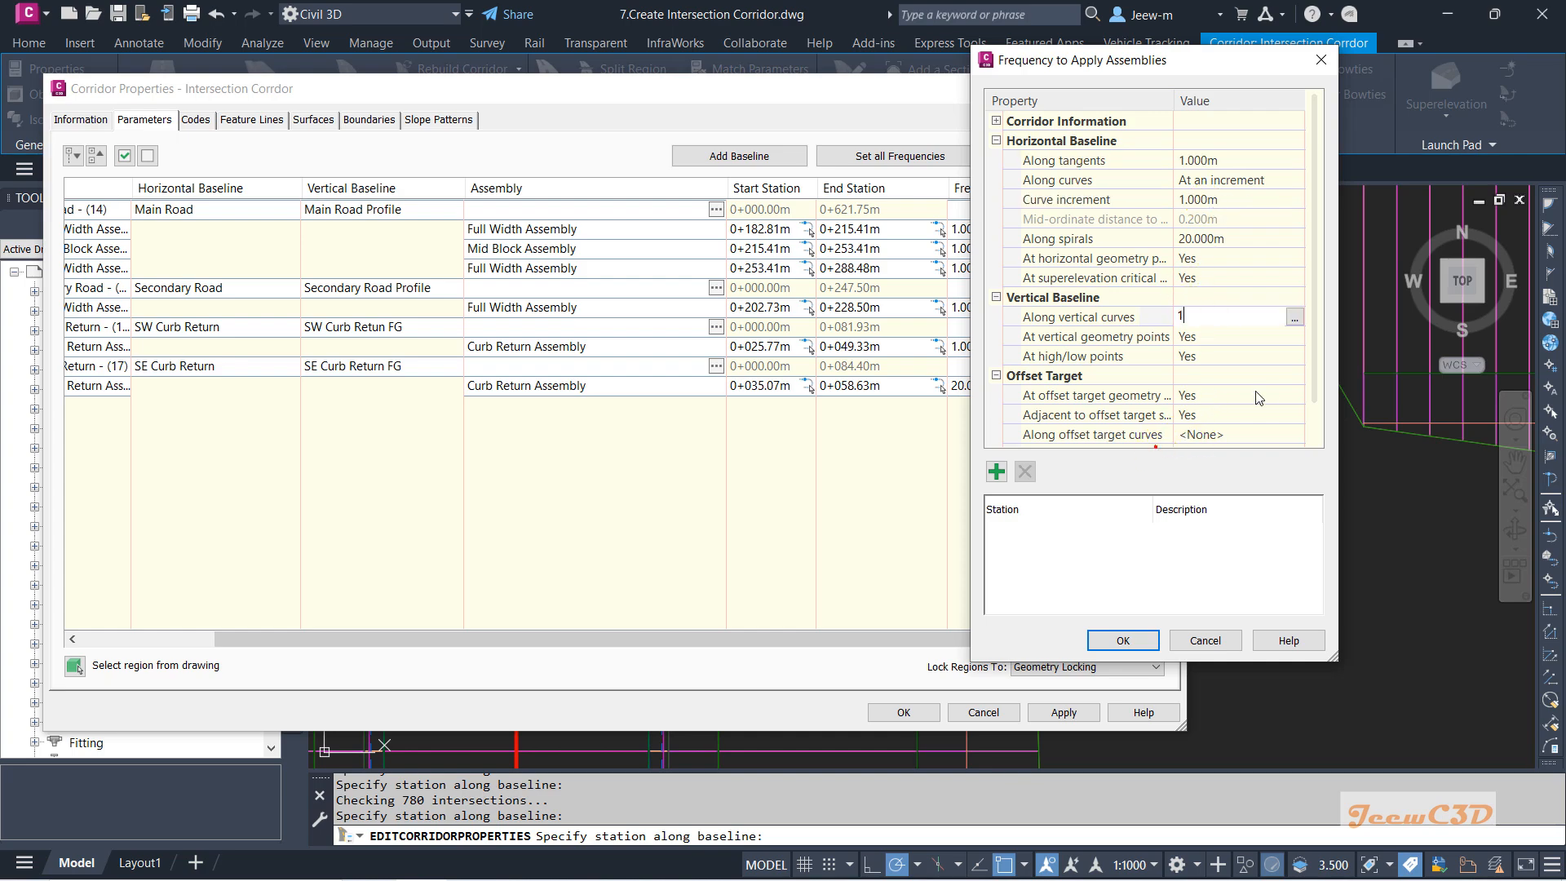
pyautogui.press('Return')
pyautogui.scroll(-1, 1280, 363)
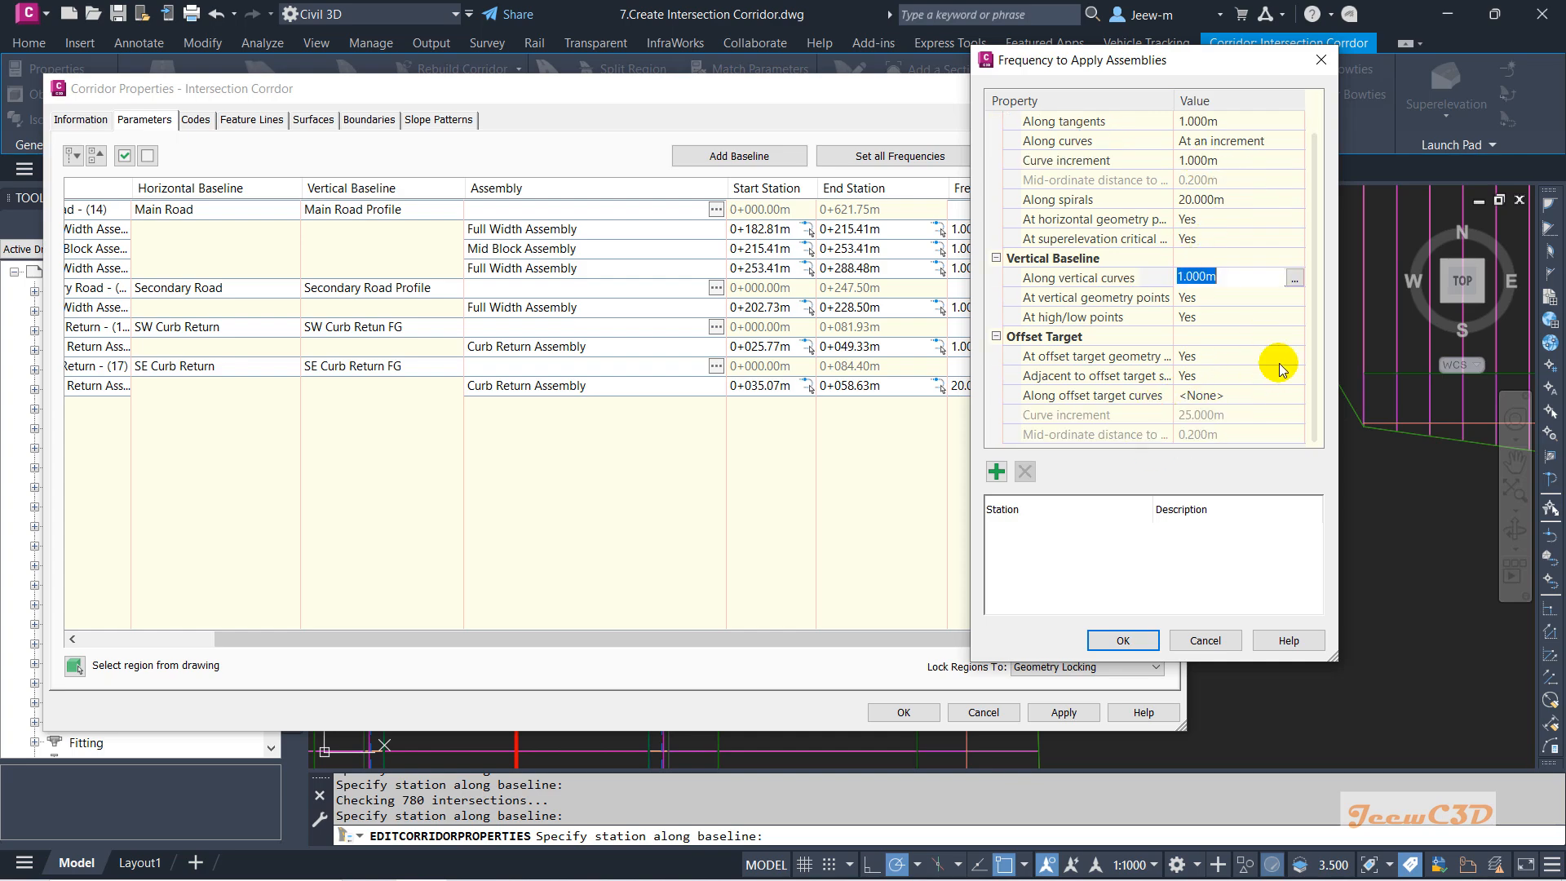
pyautogui.click(1202, 201)
pyautogui.write('1')
pyautogui.press('Return')
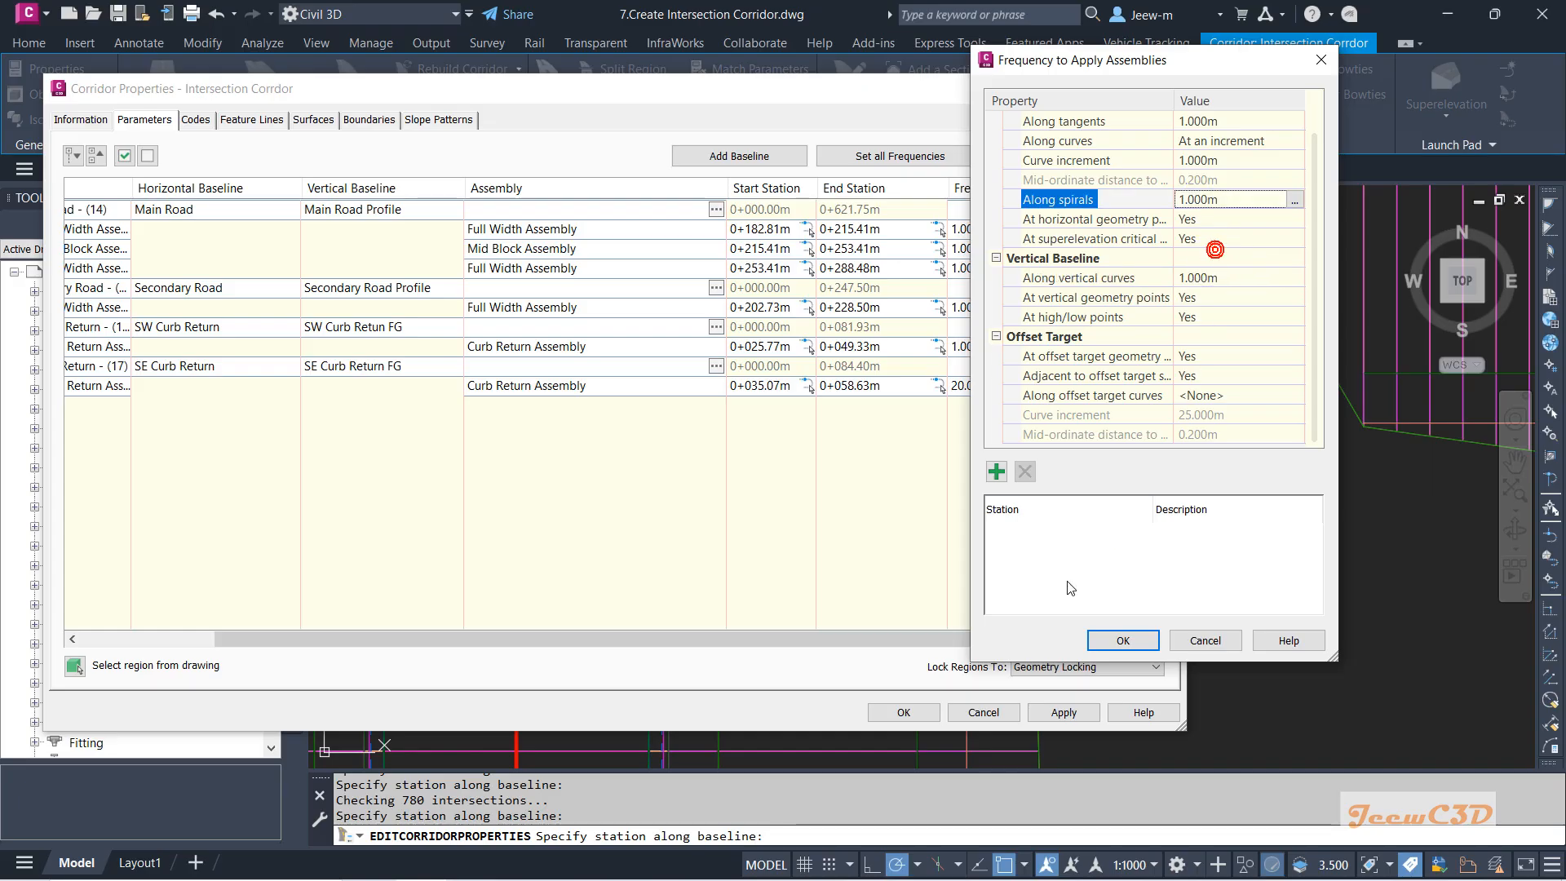
pyautogui.click(1121, 640)
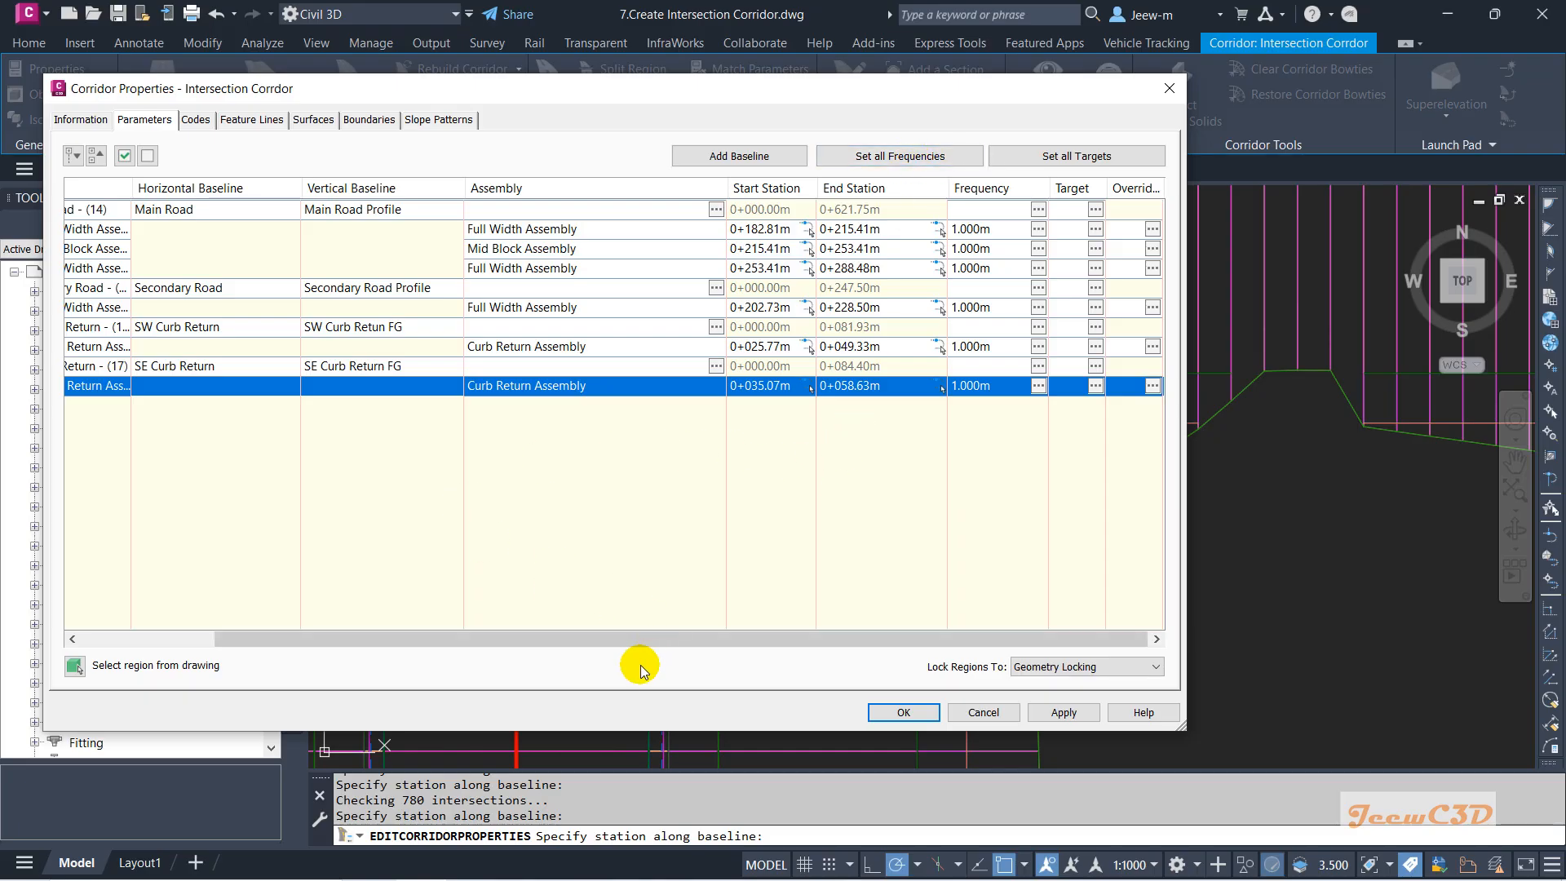
# Accept the corridor property changes but decline the rebuild for now.
pyautogui.hscroll(-3, 643, 638)
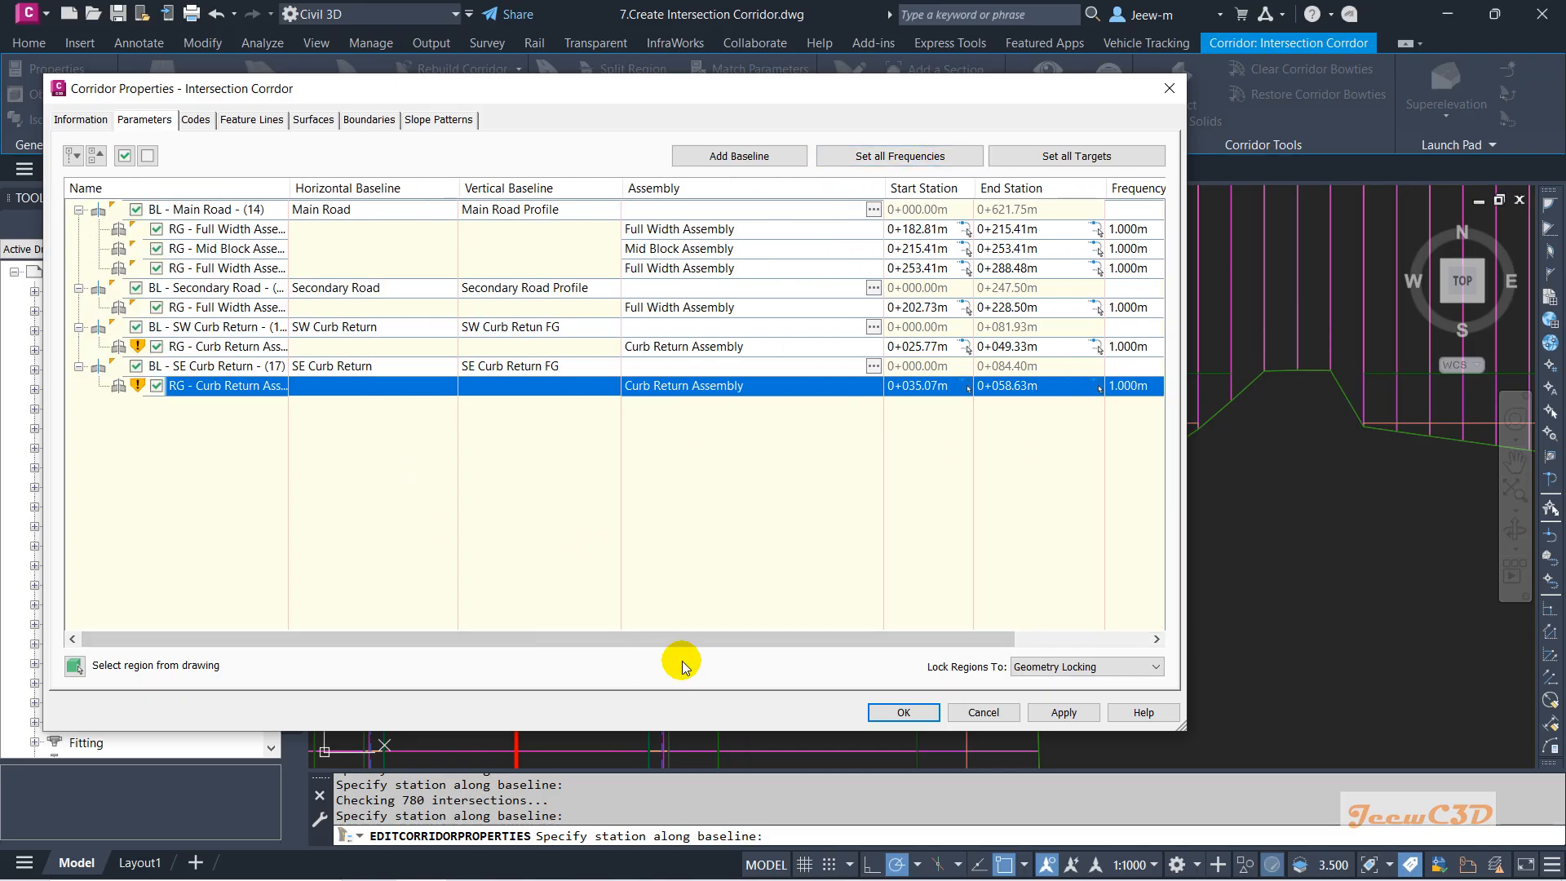
pyautogui.click(871, 714)
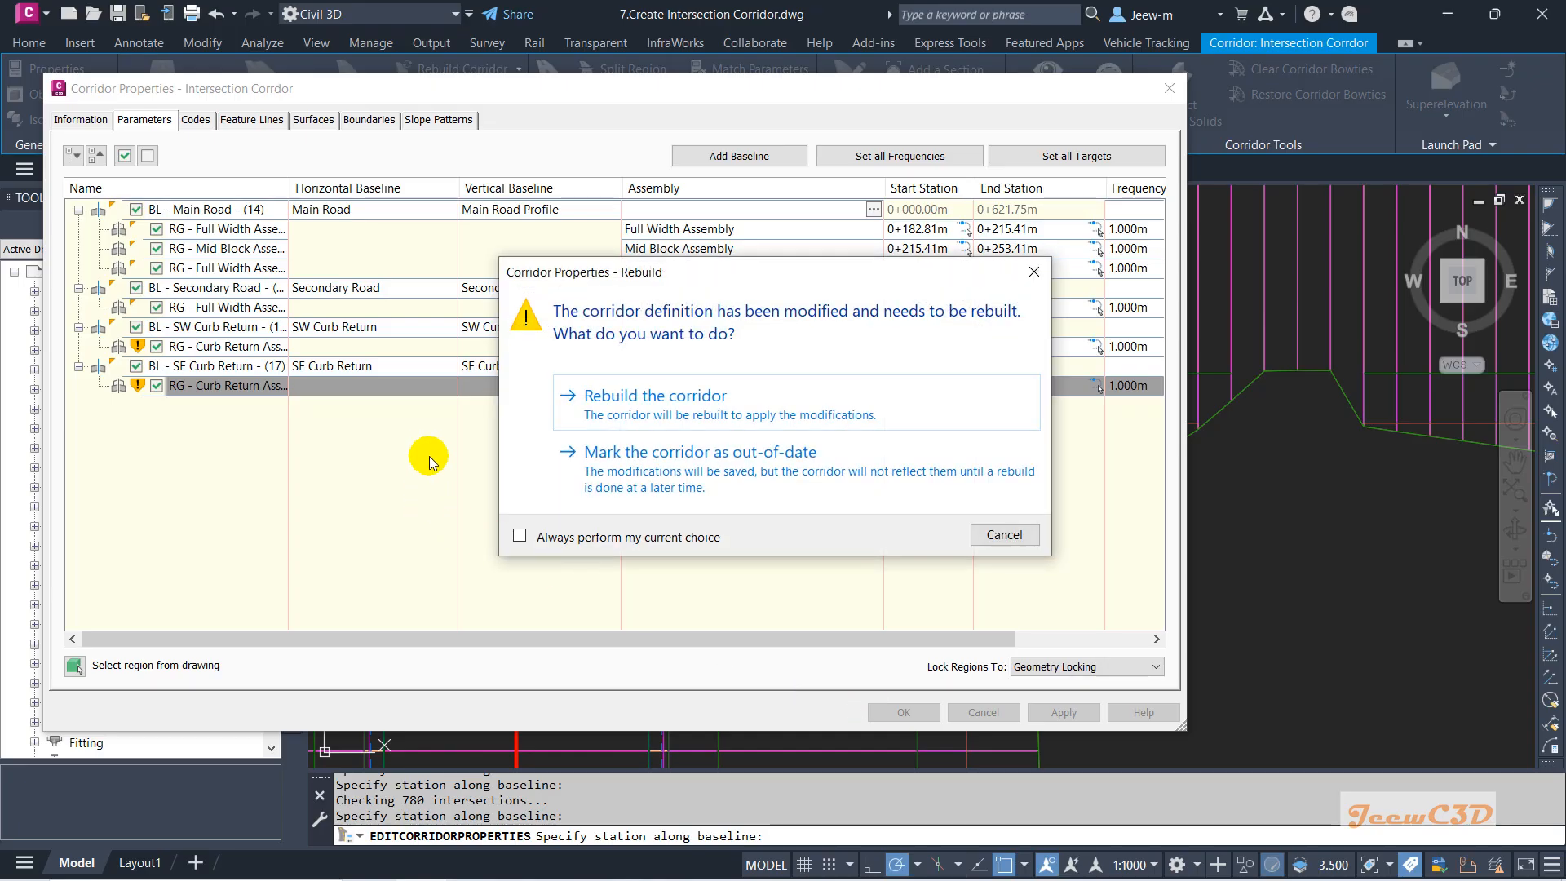
pyautogui.click(1002, 536)
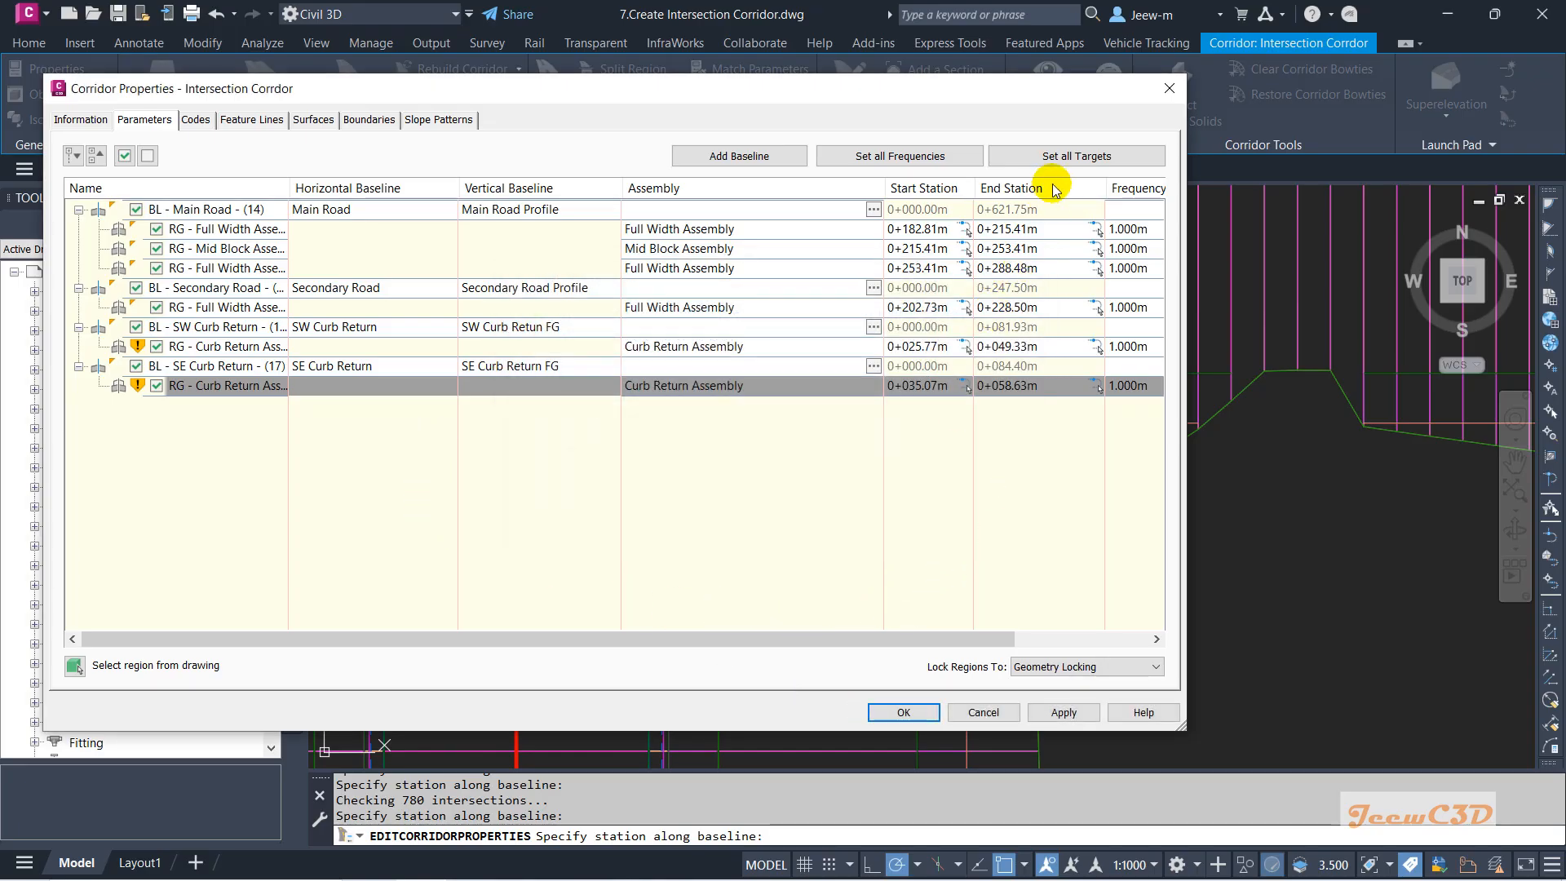
# Set every region's surface targets to EG and rebuild the corridor.
pyautogui.click(1078, 160)
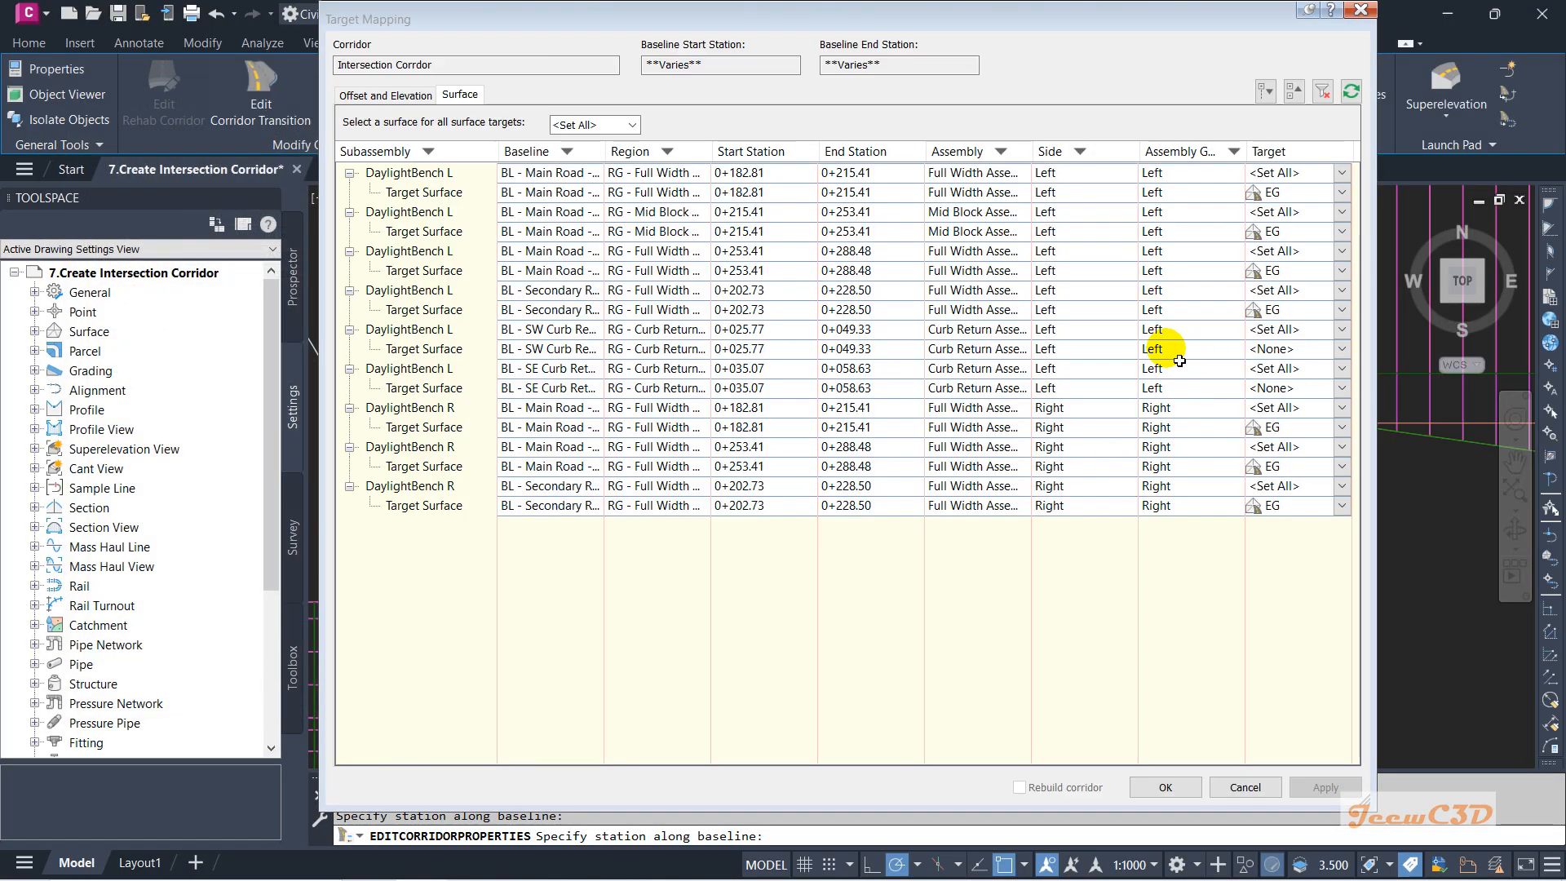
pyautogui.click(636, 118)
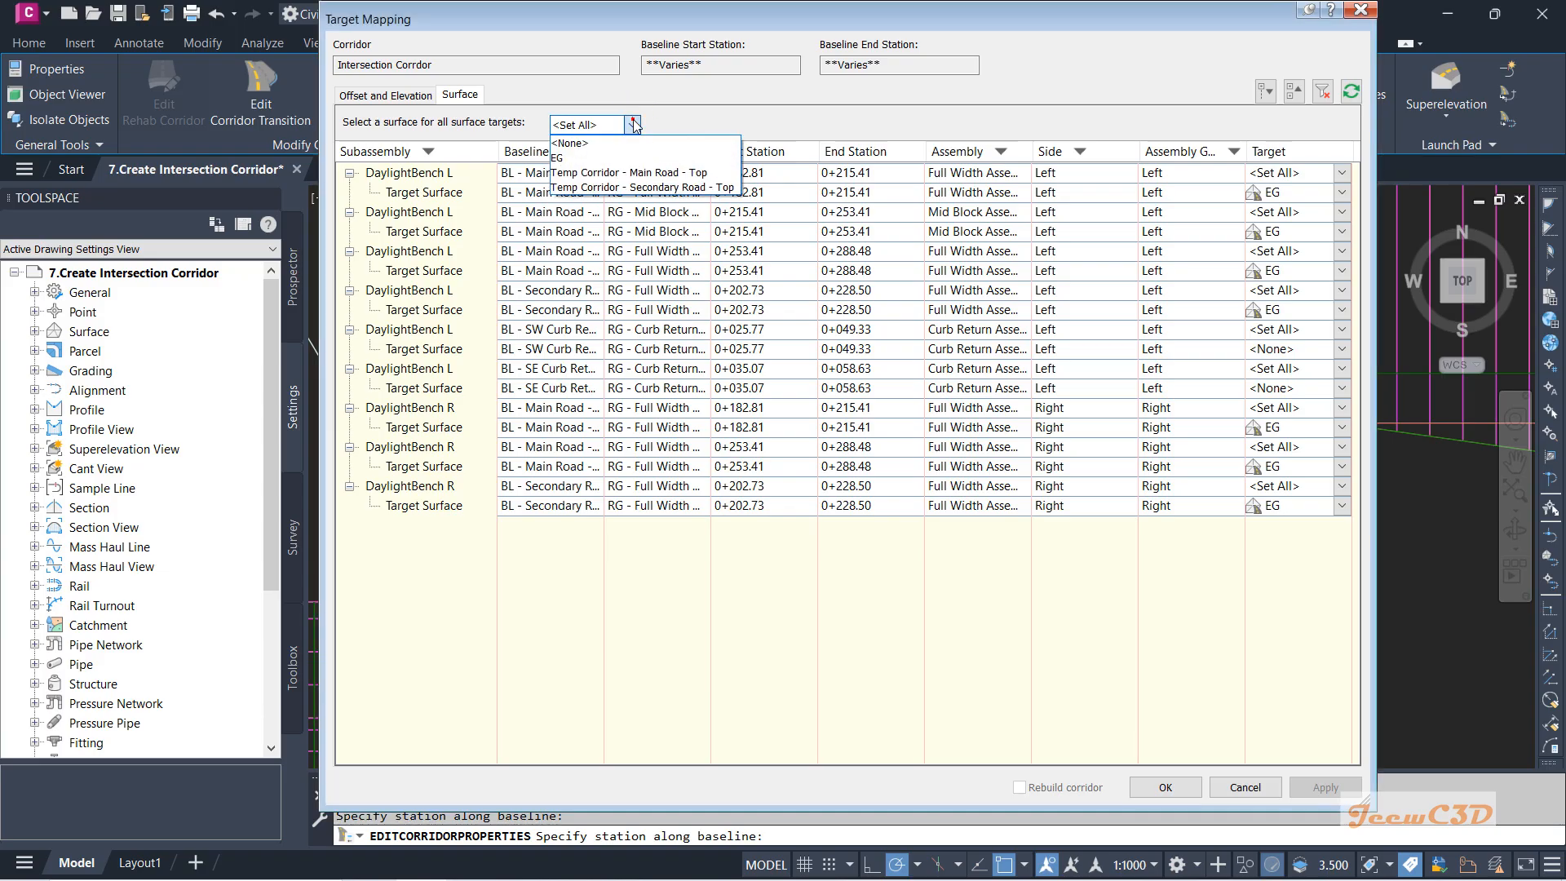
pyautogui.click(564, 155)
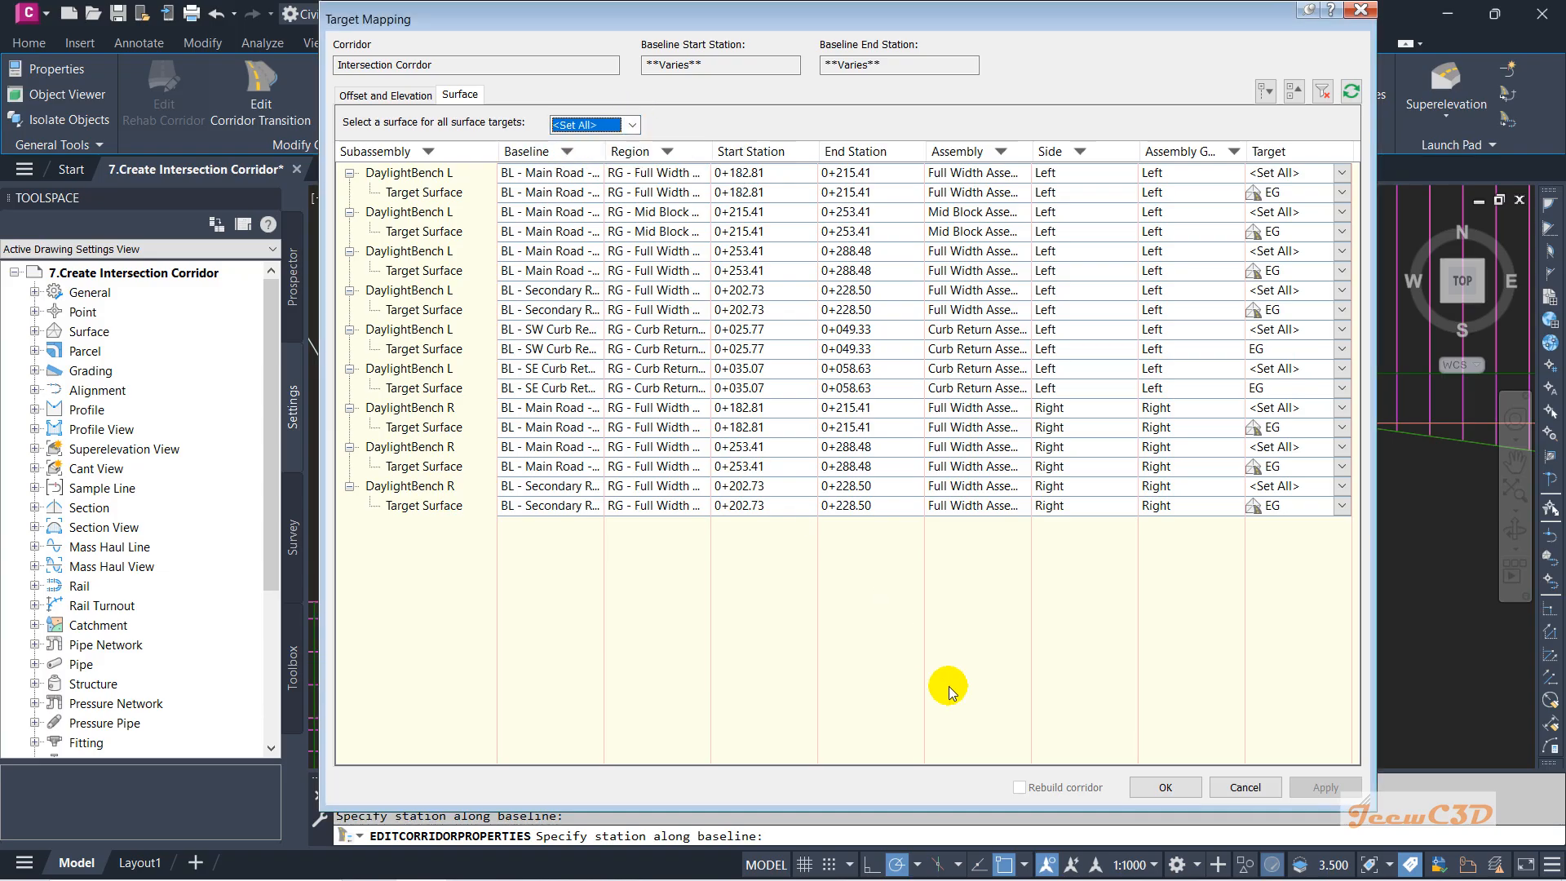
pyautogui.click(1147, 787)
pyautogui.click(877, 715)
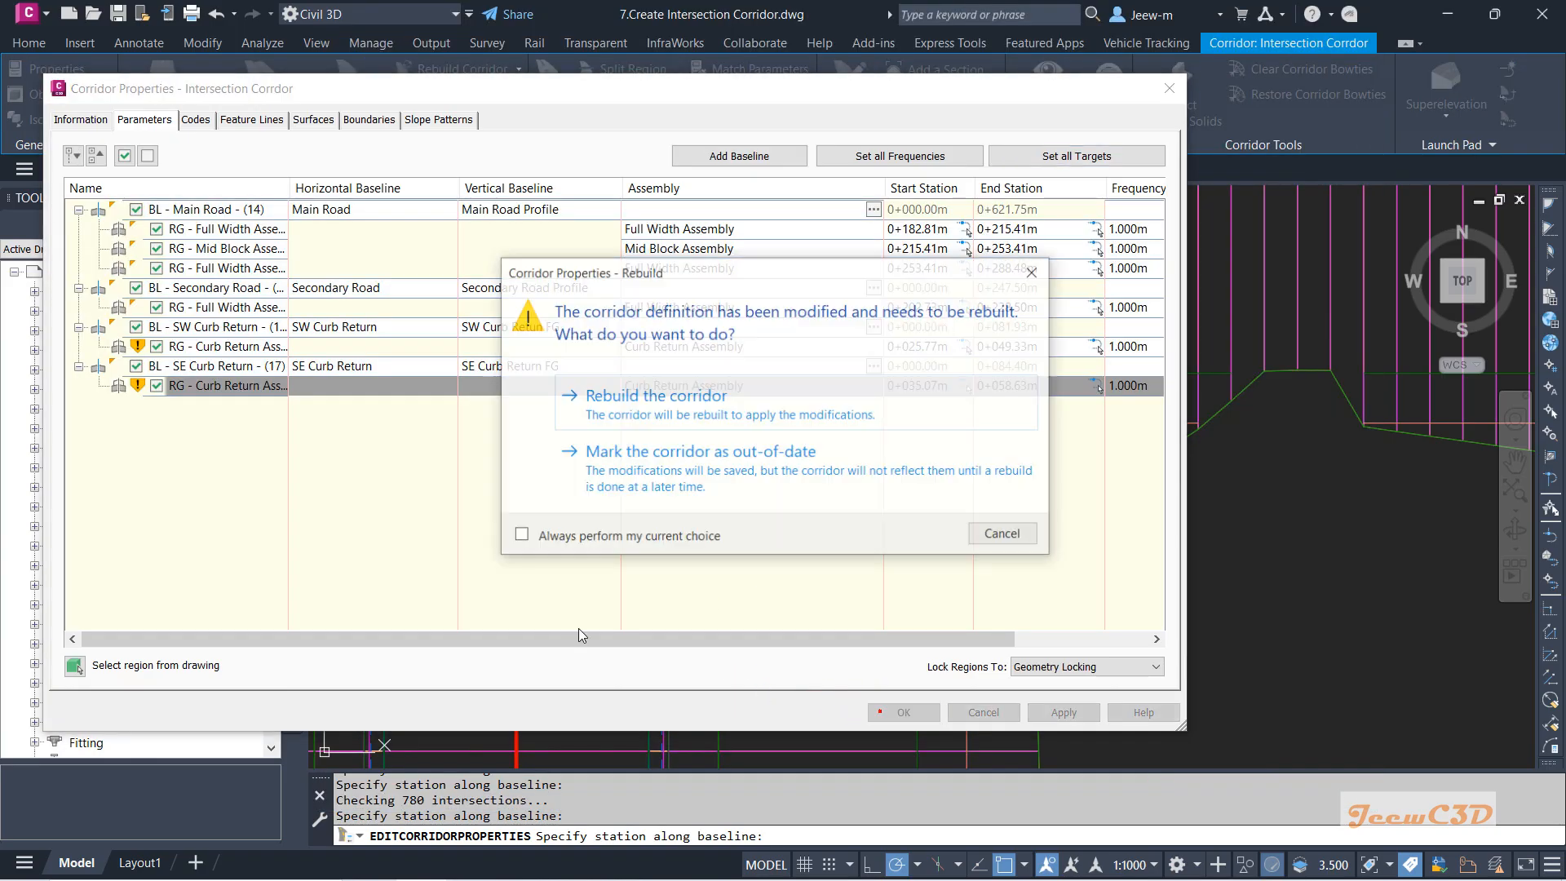
pyautogui.click(673, 403)
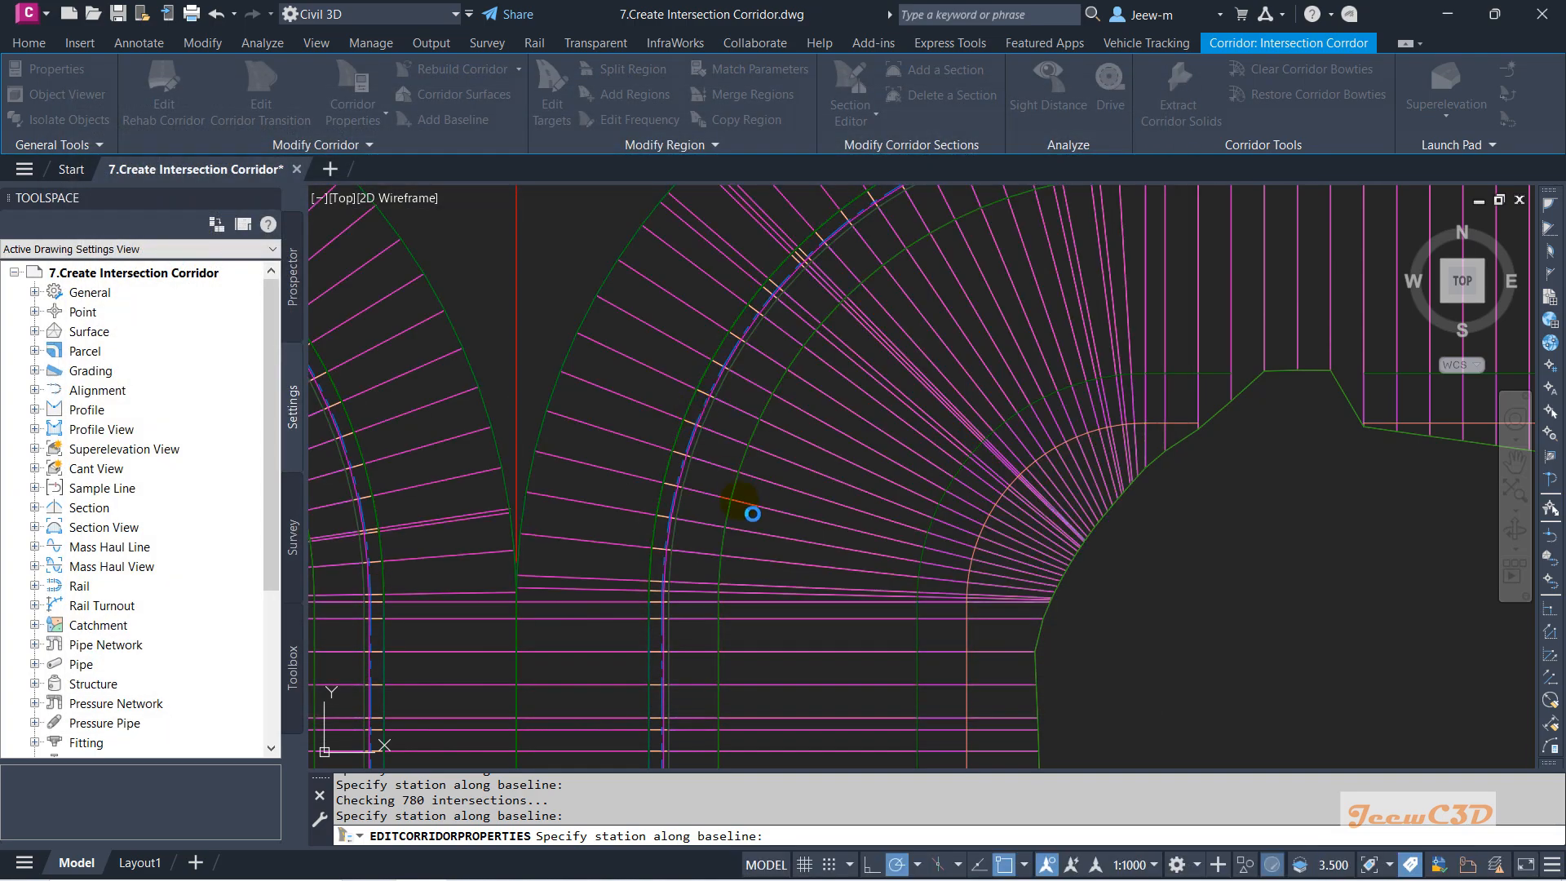
pyautogui.scroll(-7, 738, 502)
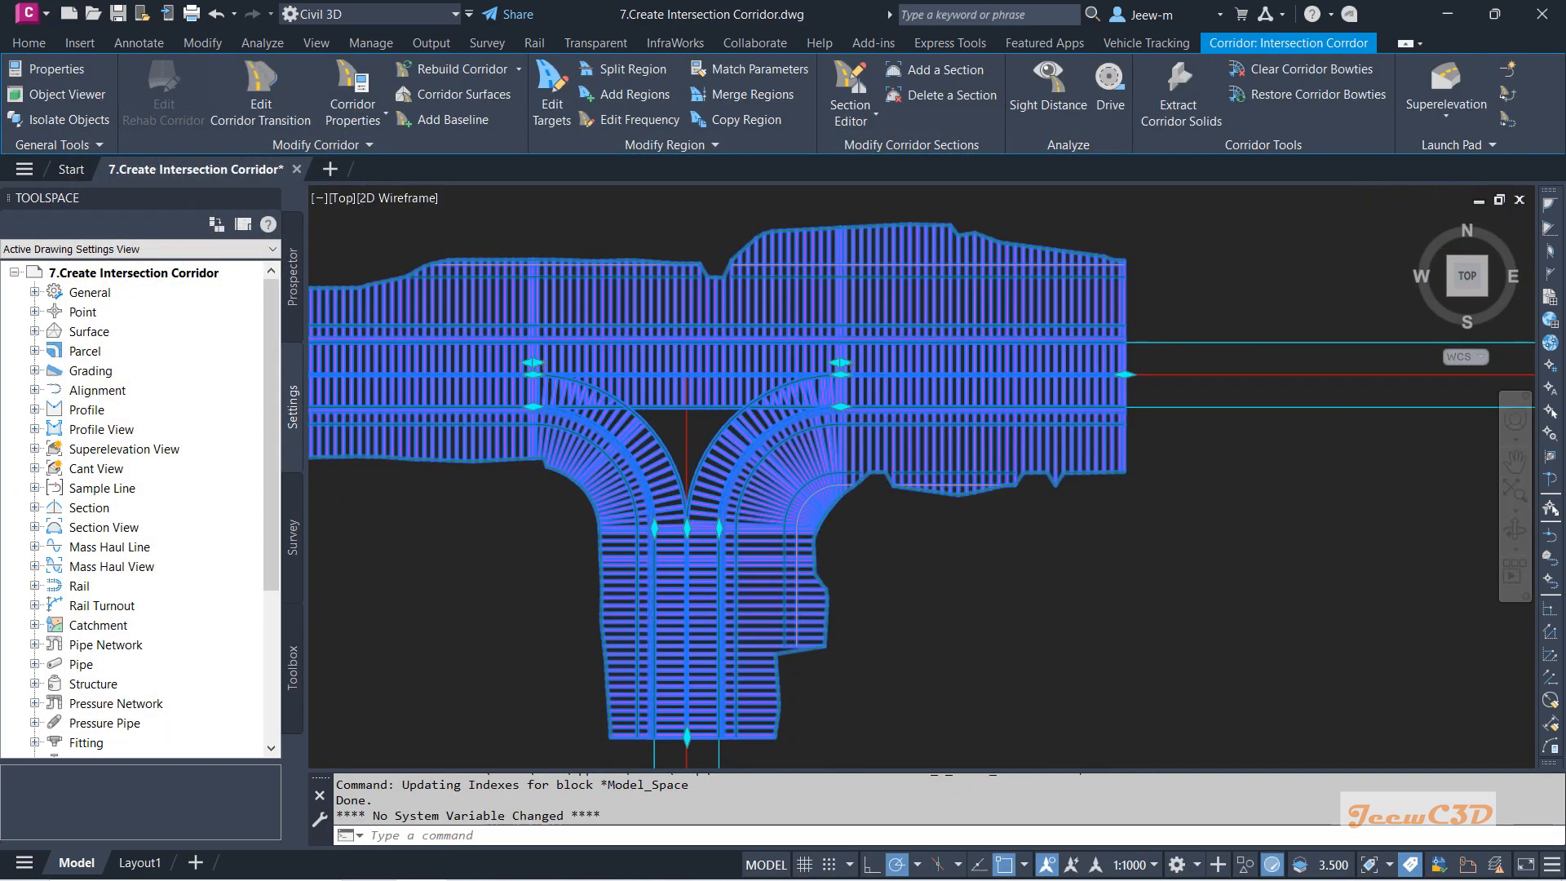
pyautogui.press('Escape')
pyautogui.scroll(3, 566, 403)
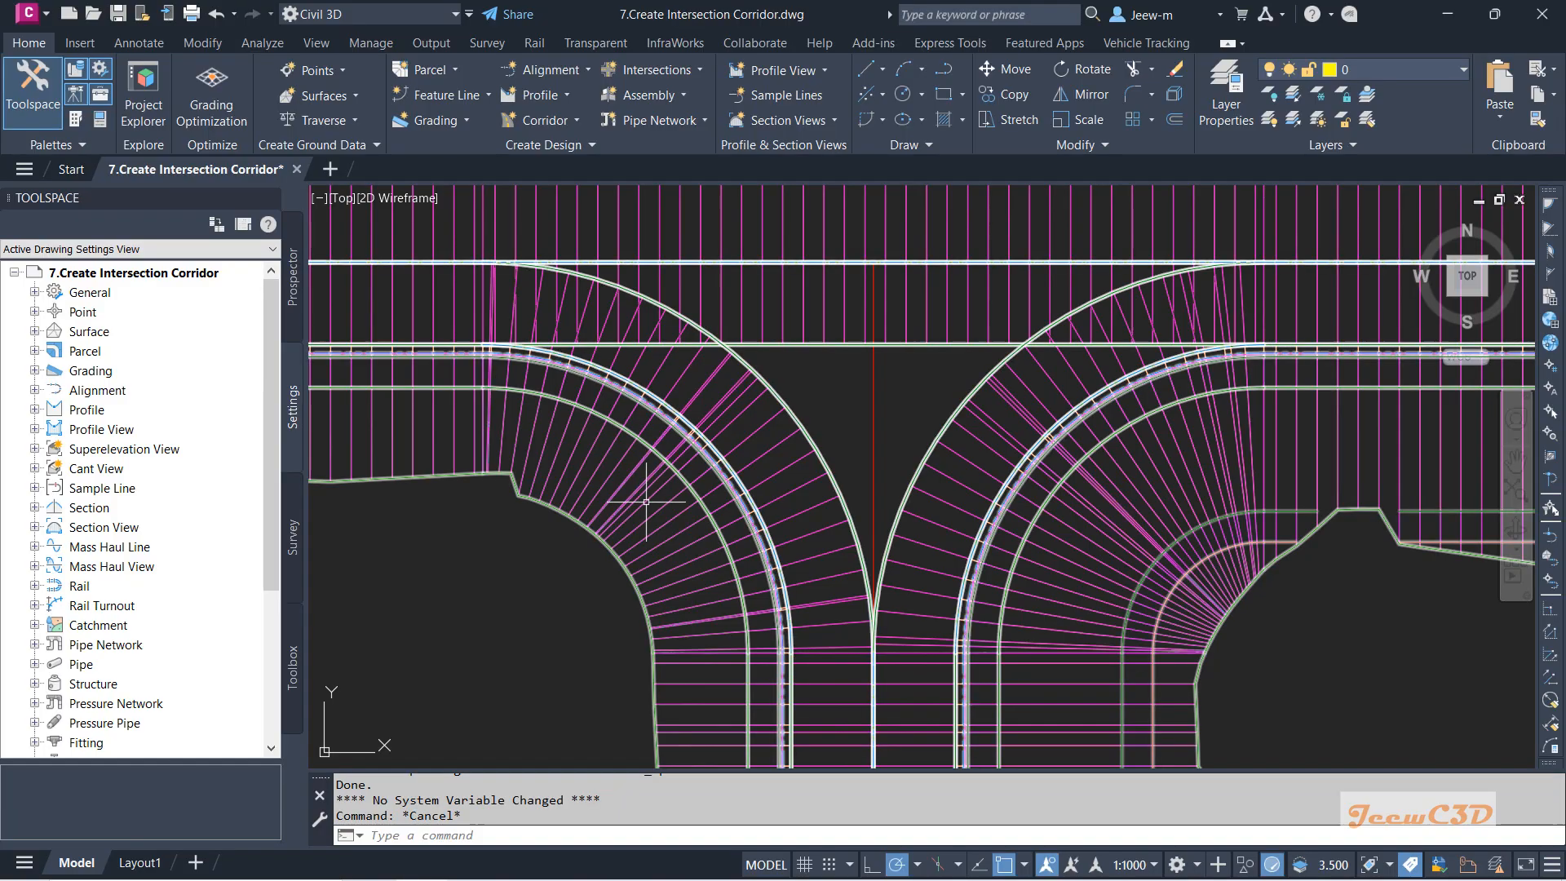
pyautogui.scroll(4, 734, 506)
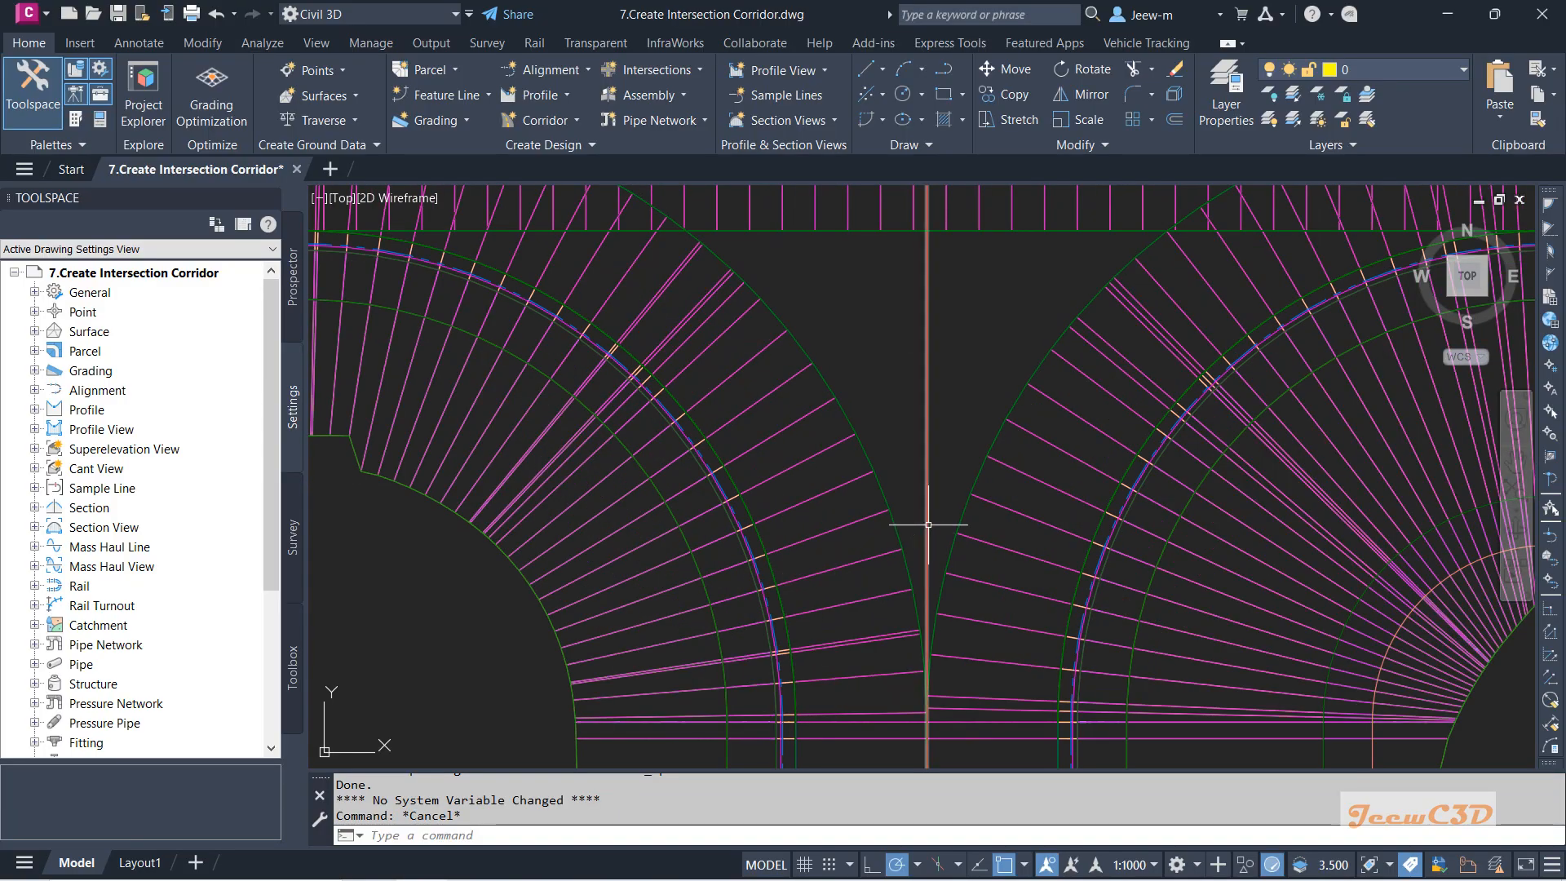
pyautogui.moveTo(813, 456); pyautogui.dragTo(931, 583, button='middle')
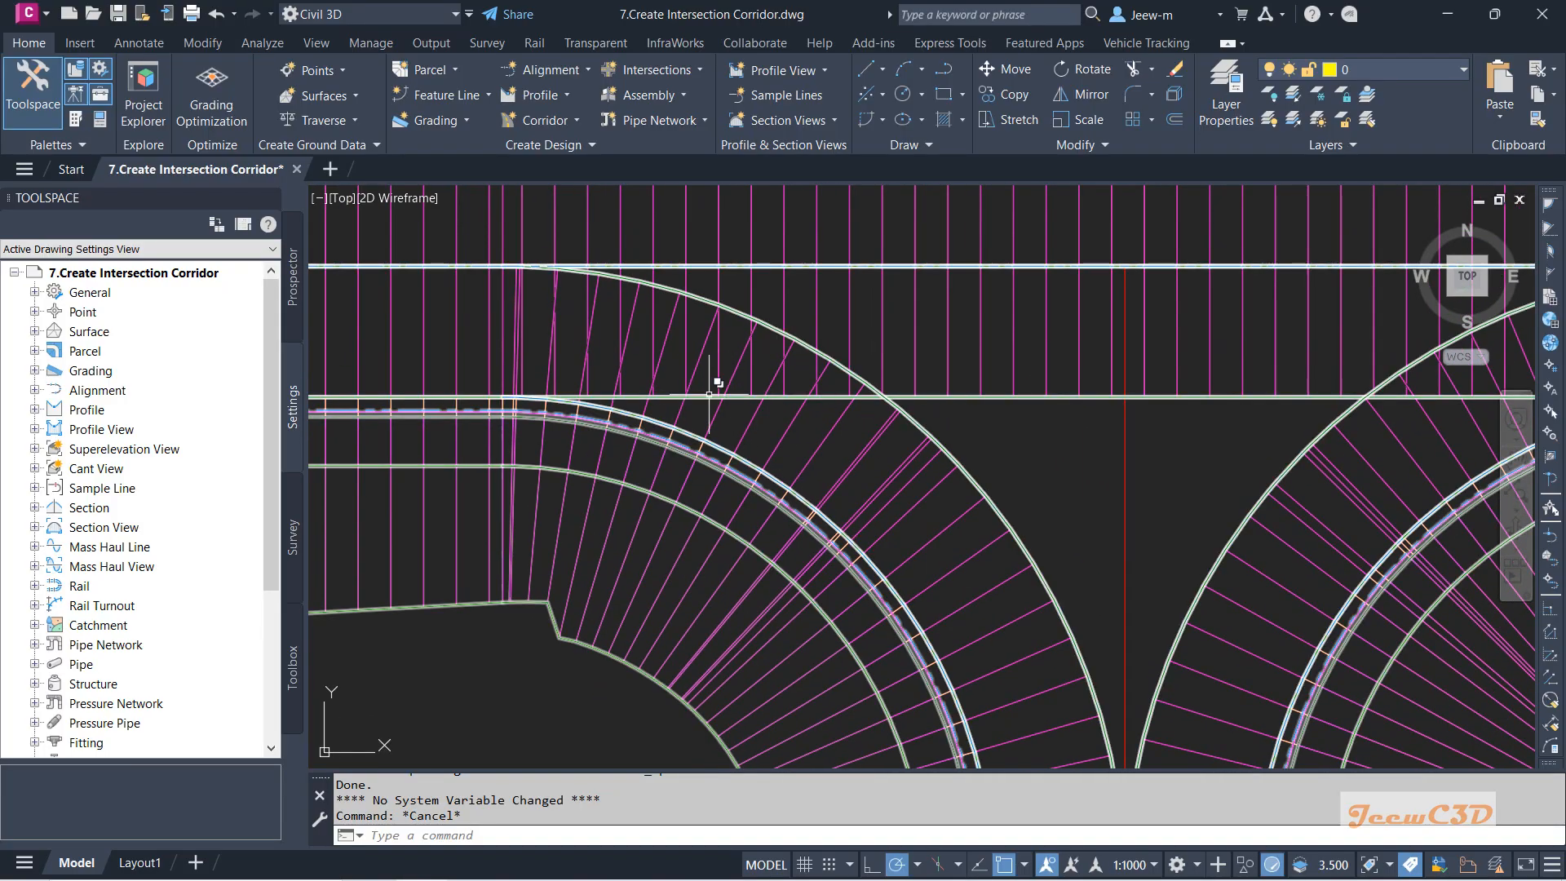
pyautogui.scroll(2, 871, 499)
pyautogui.moveTo(872, 470); pyautogui.dragTo(818, 246, button='middle')
pyautogui.scroll(-2, 942, 497)
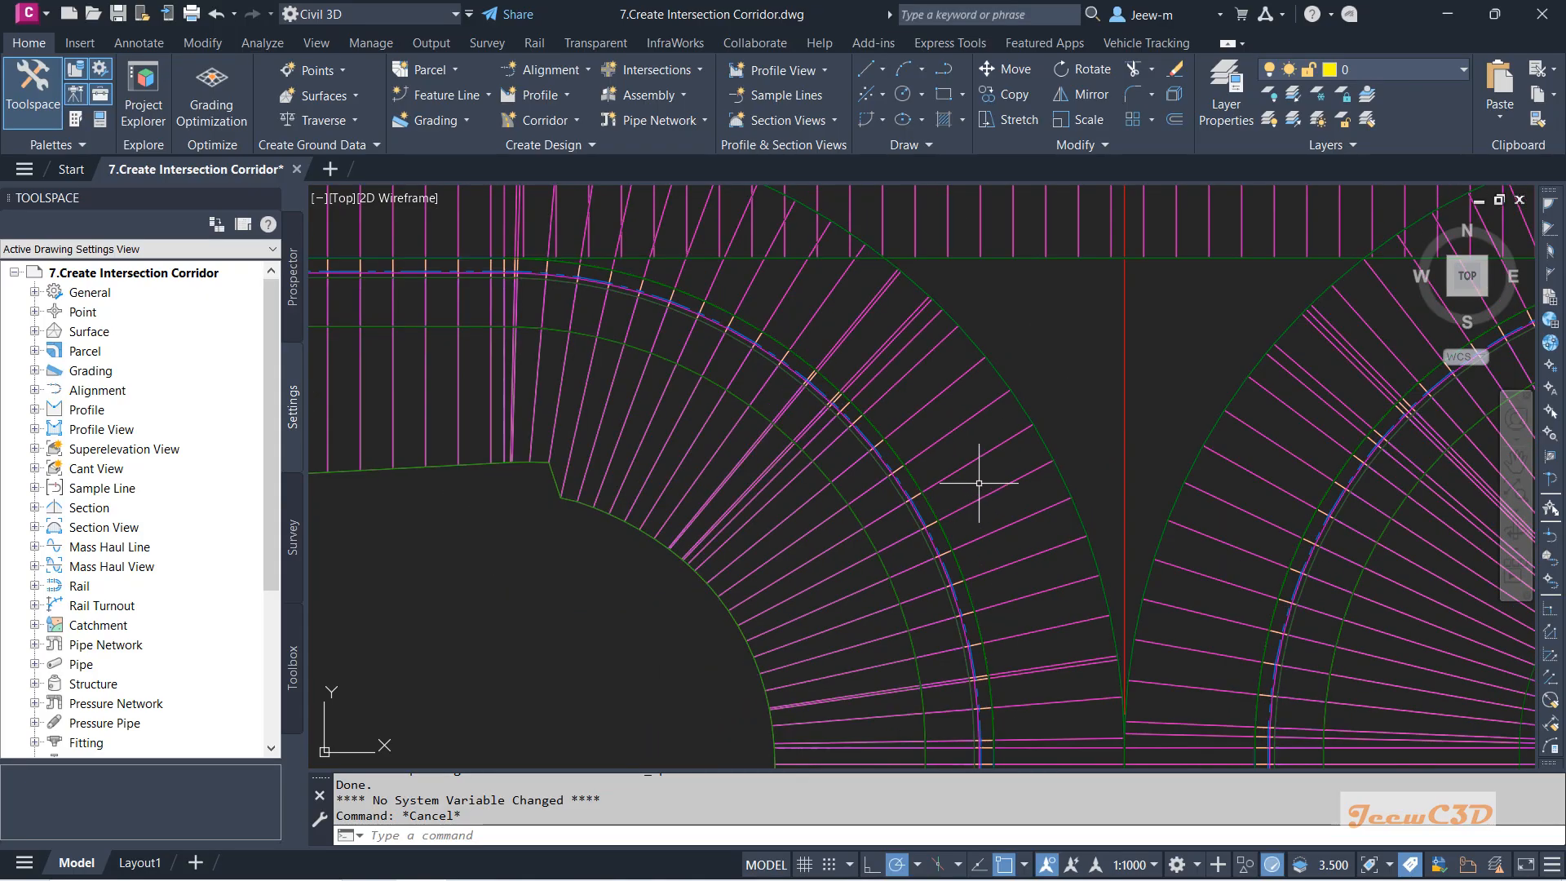
pyautogui.scroll(-3, 1077, 413)
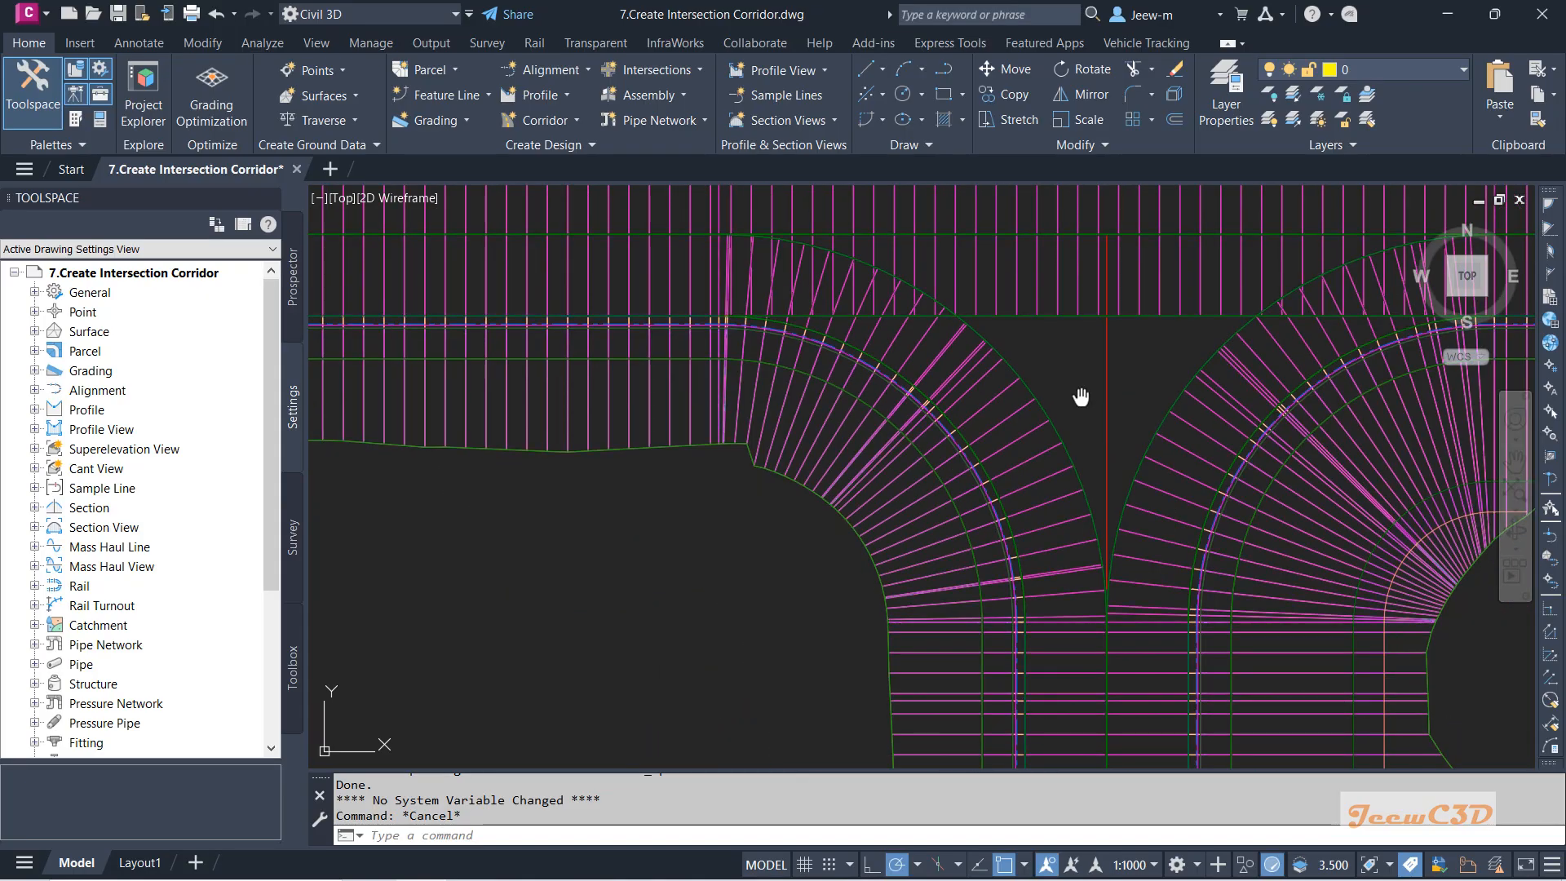
pyautogui.scroll(3, 930, 455)
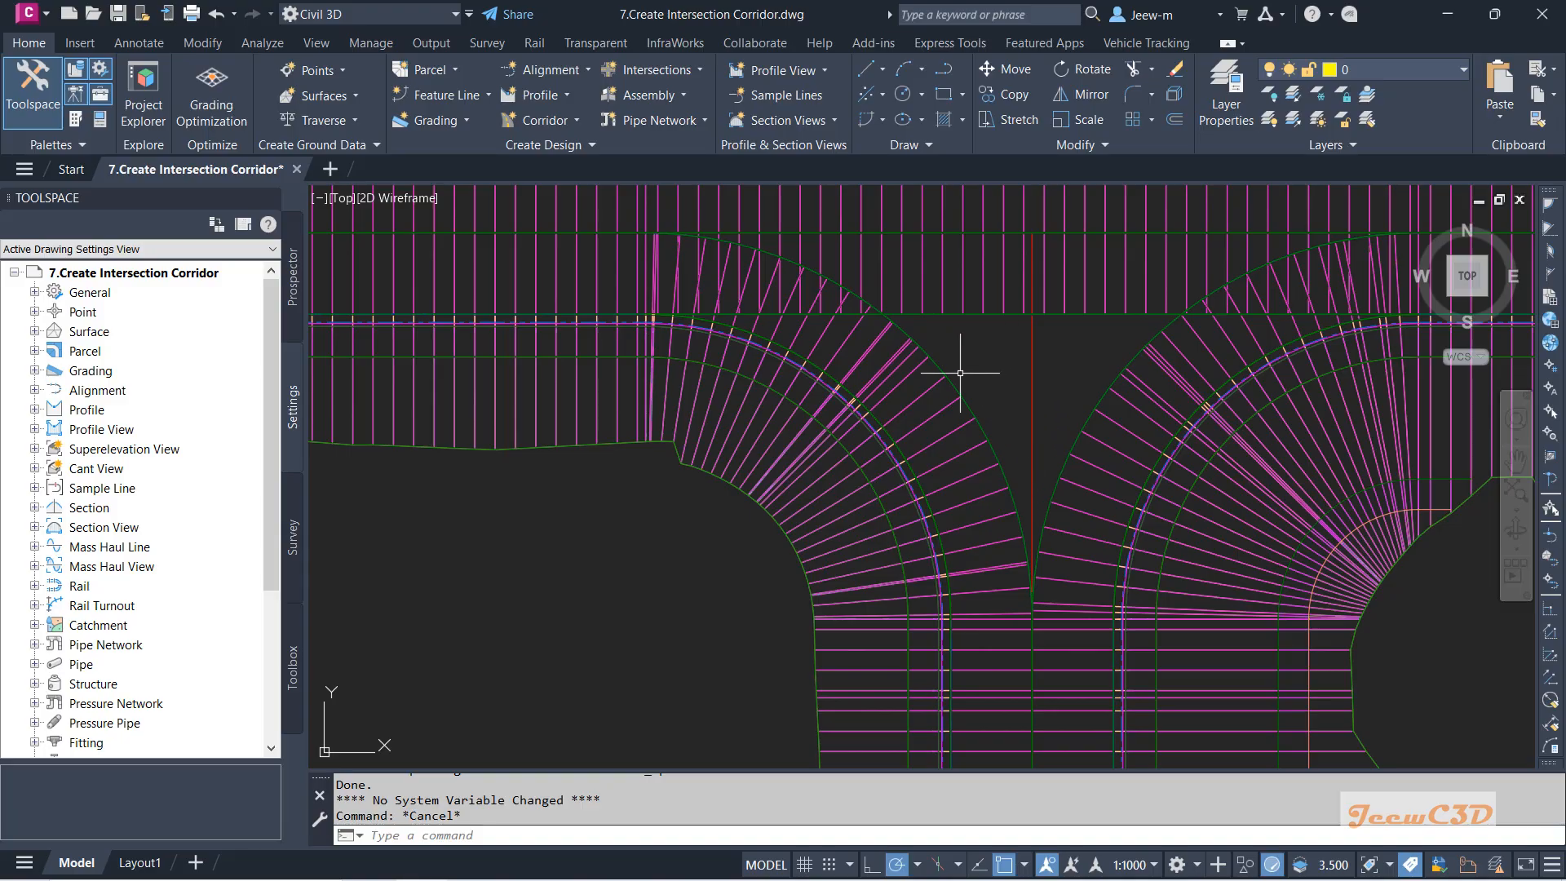
pyautogui.scroll(2, 892, 349)
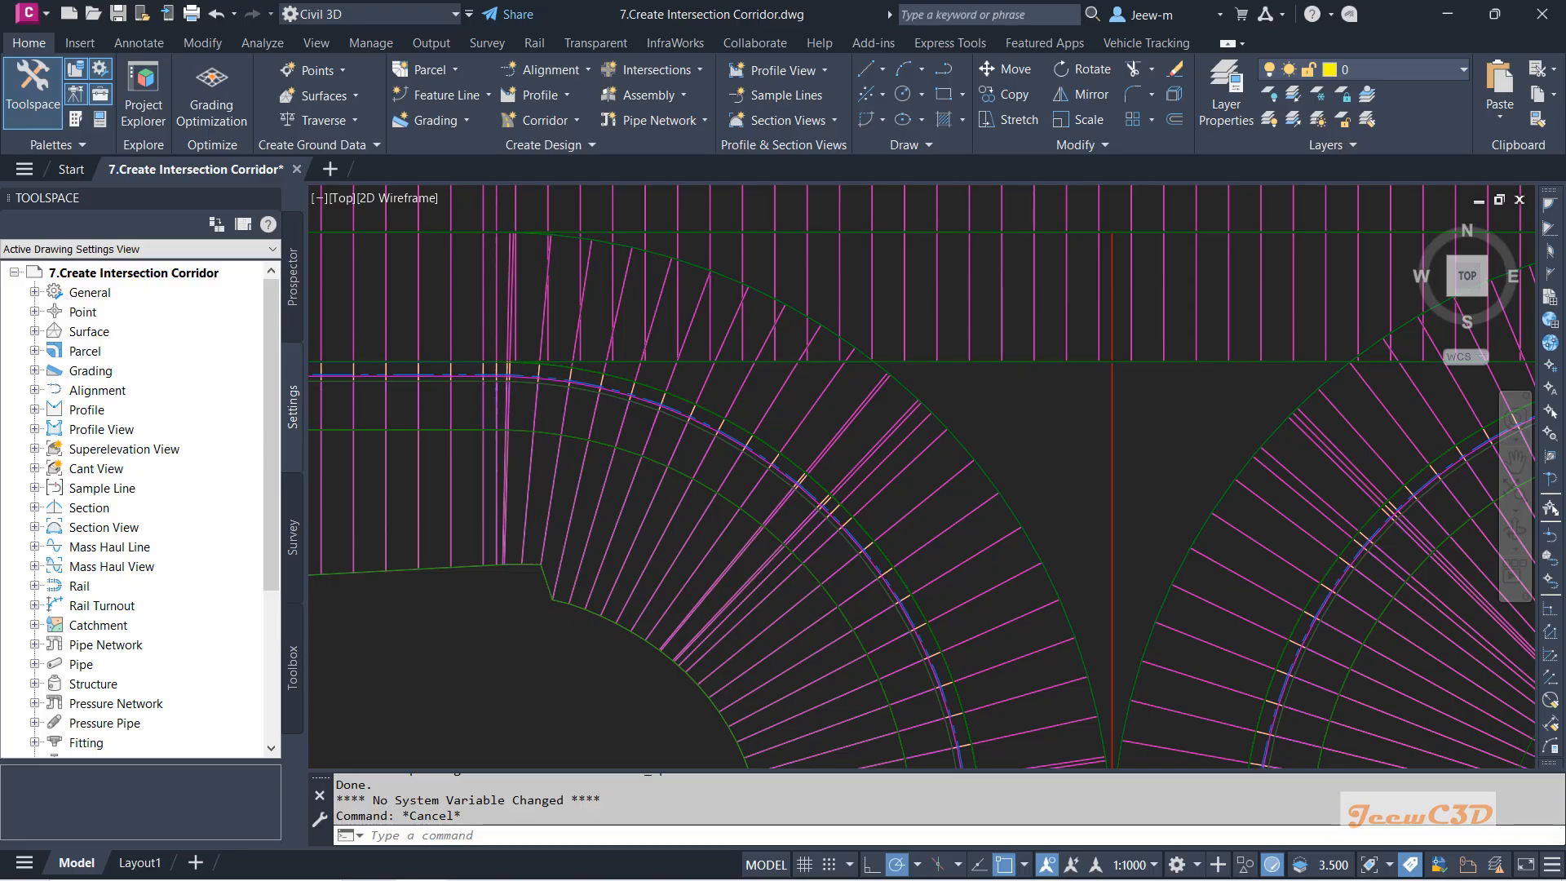
pyautogui.scroll(-6, 1000, 427)
pyautogui.moveTo(1000, 427); pyautogui.dragTo(836, 422, button='middle')
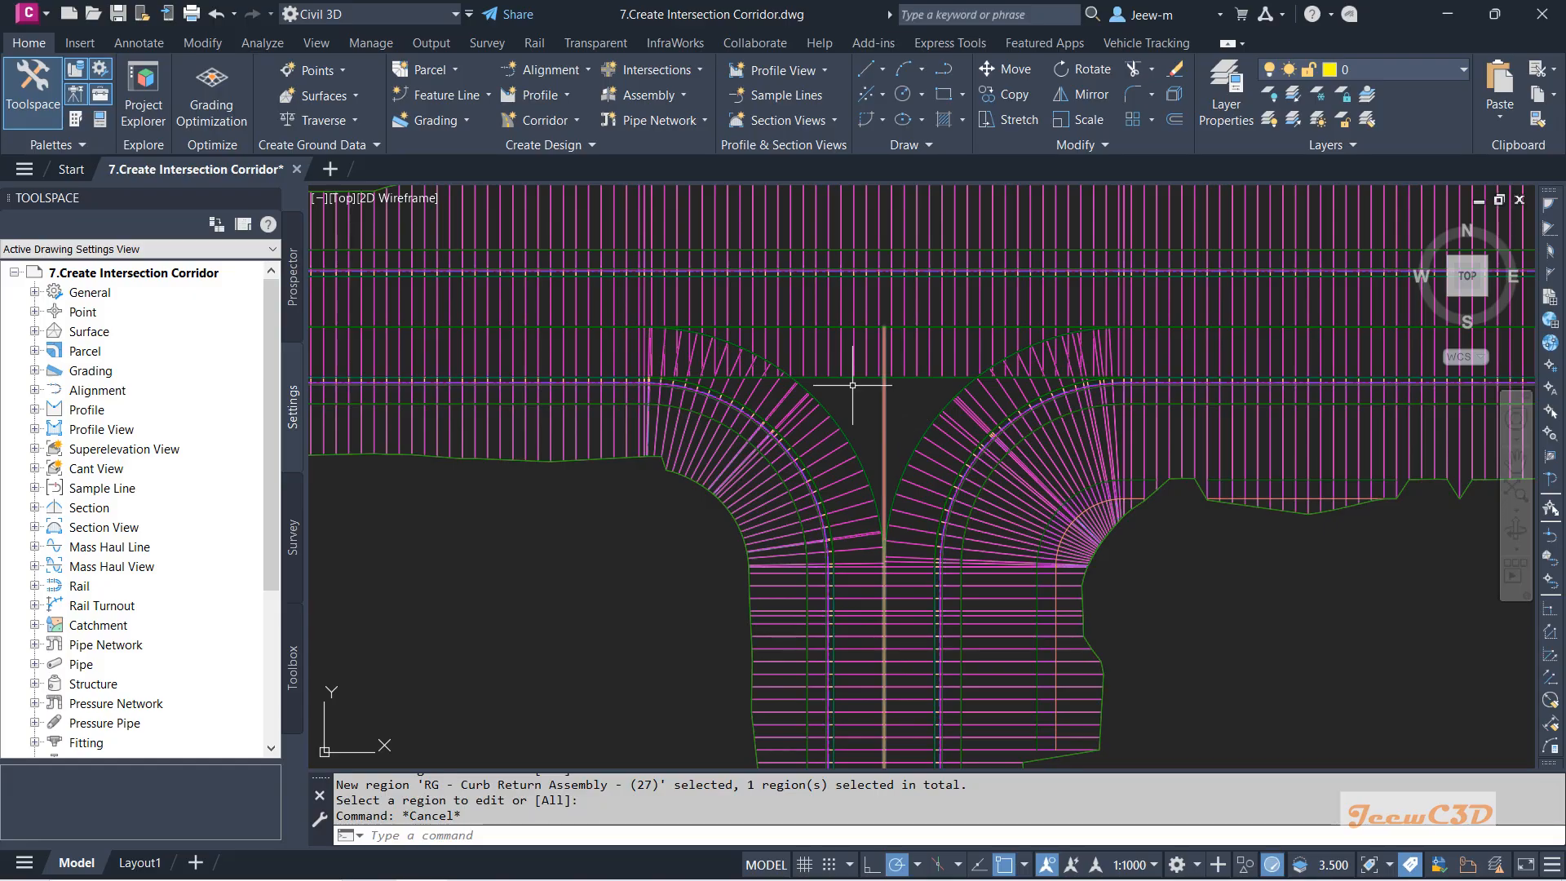
# Open Corridor Properties for the intersection corridor and select the SW Curb Return region.
pyautogui.click(821, 436)
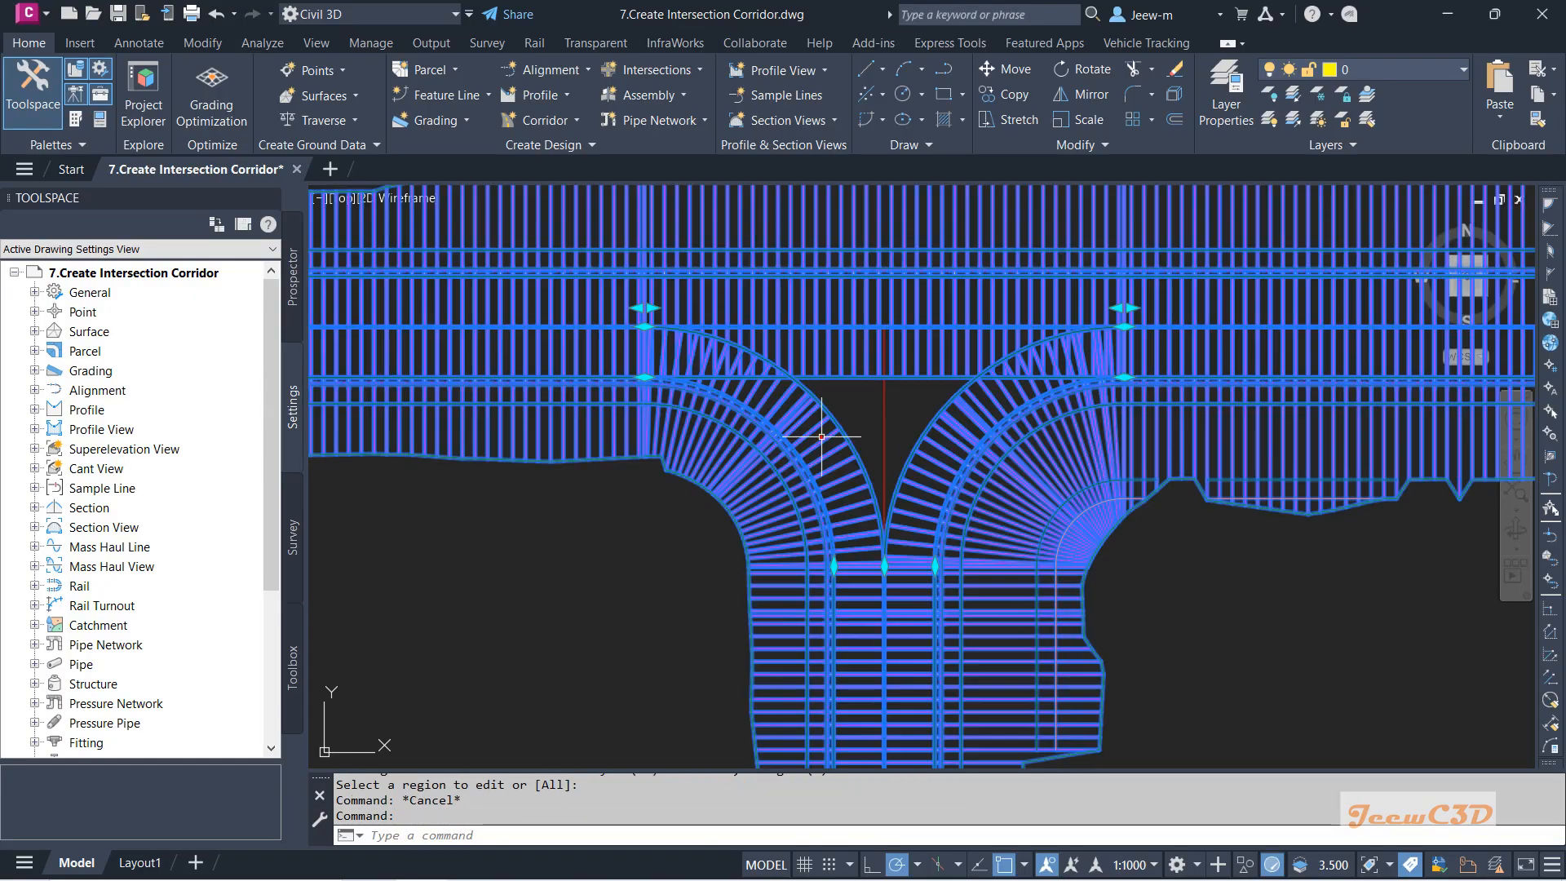
pyautogui.click(354, 77)
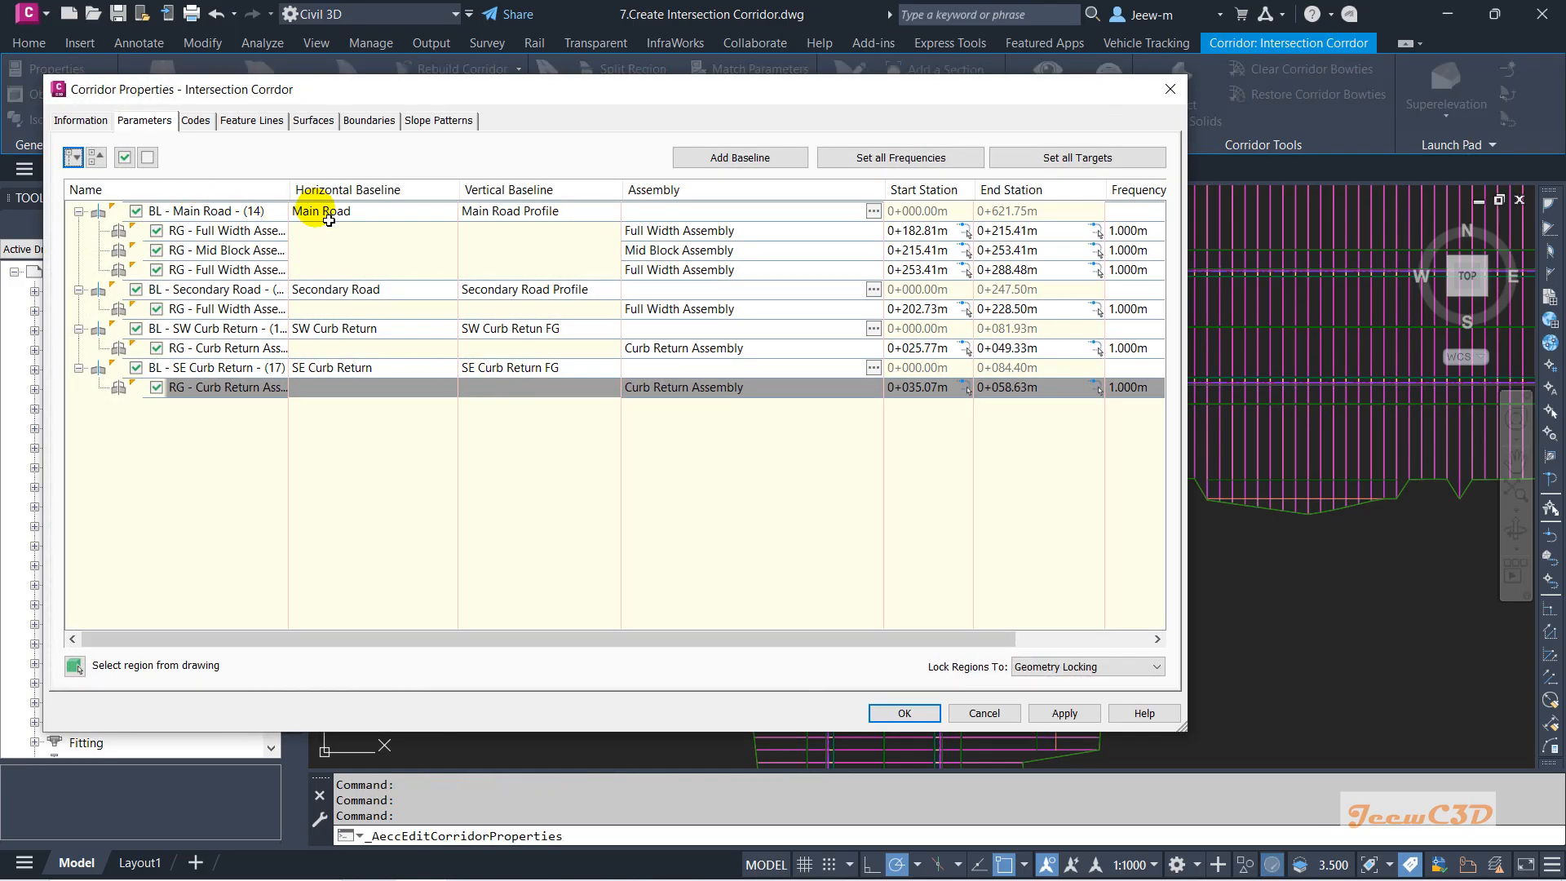
pyautogui.click(425, 348)
pyautogui.doubleClick(433, 328)
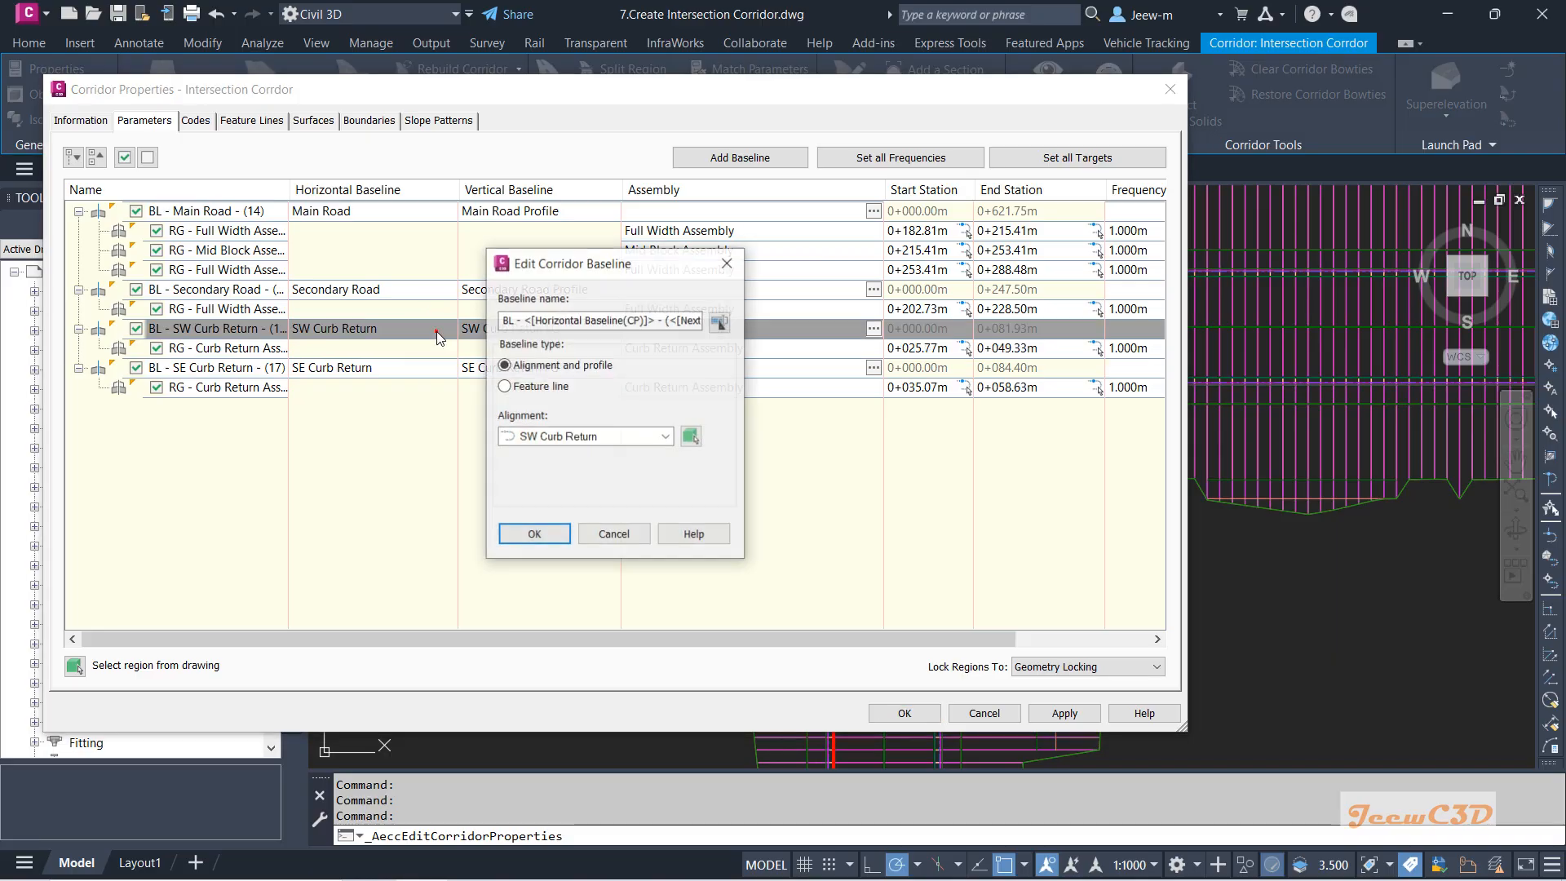
pyautogui.click(628, 533)
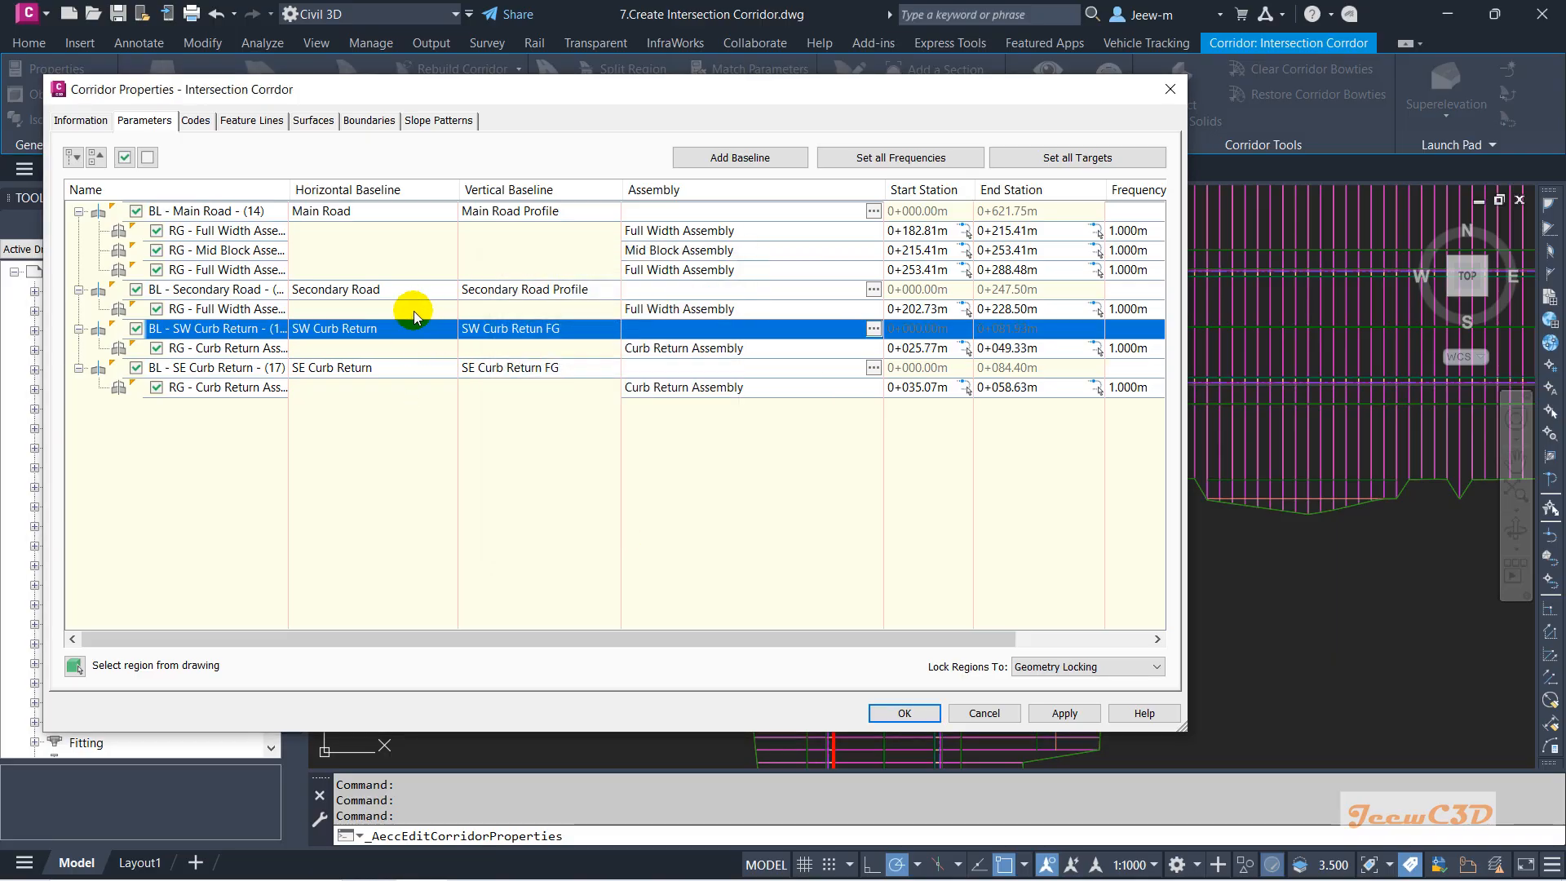
# Split the SW Curb Return region at station 0+035.79m.
pyautogui.rightClick(404, 330)
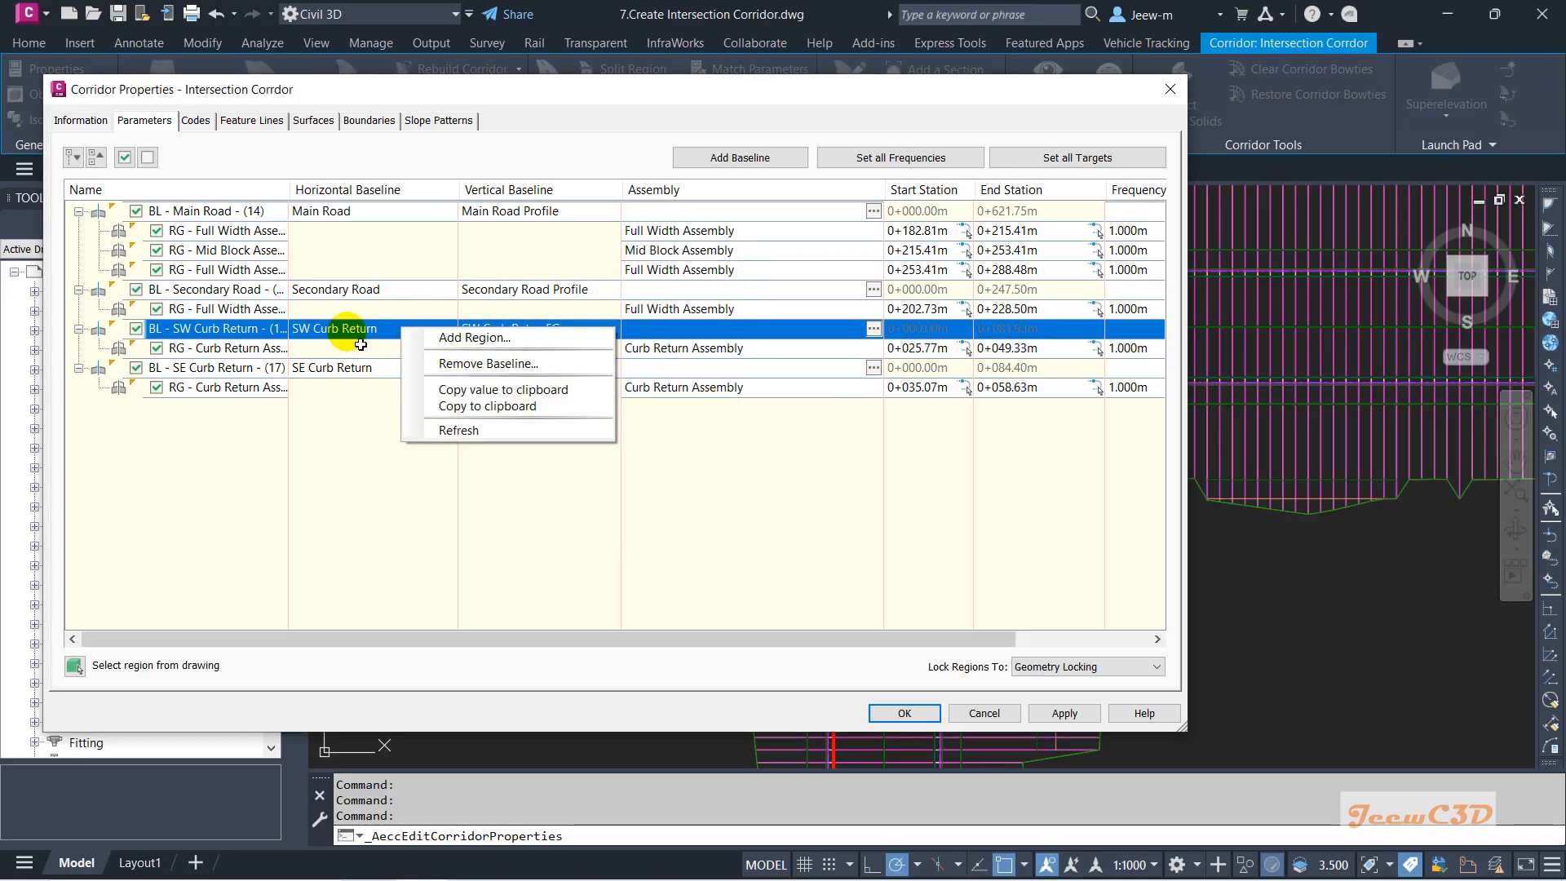
pyautogui.click(343, 349)
pyautogui.rightClick(370, 353)
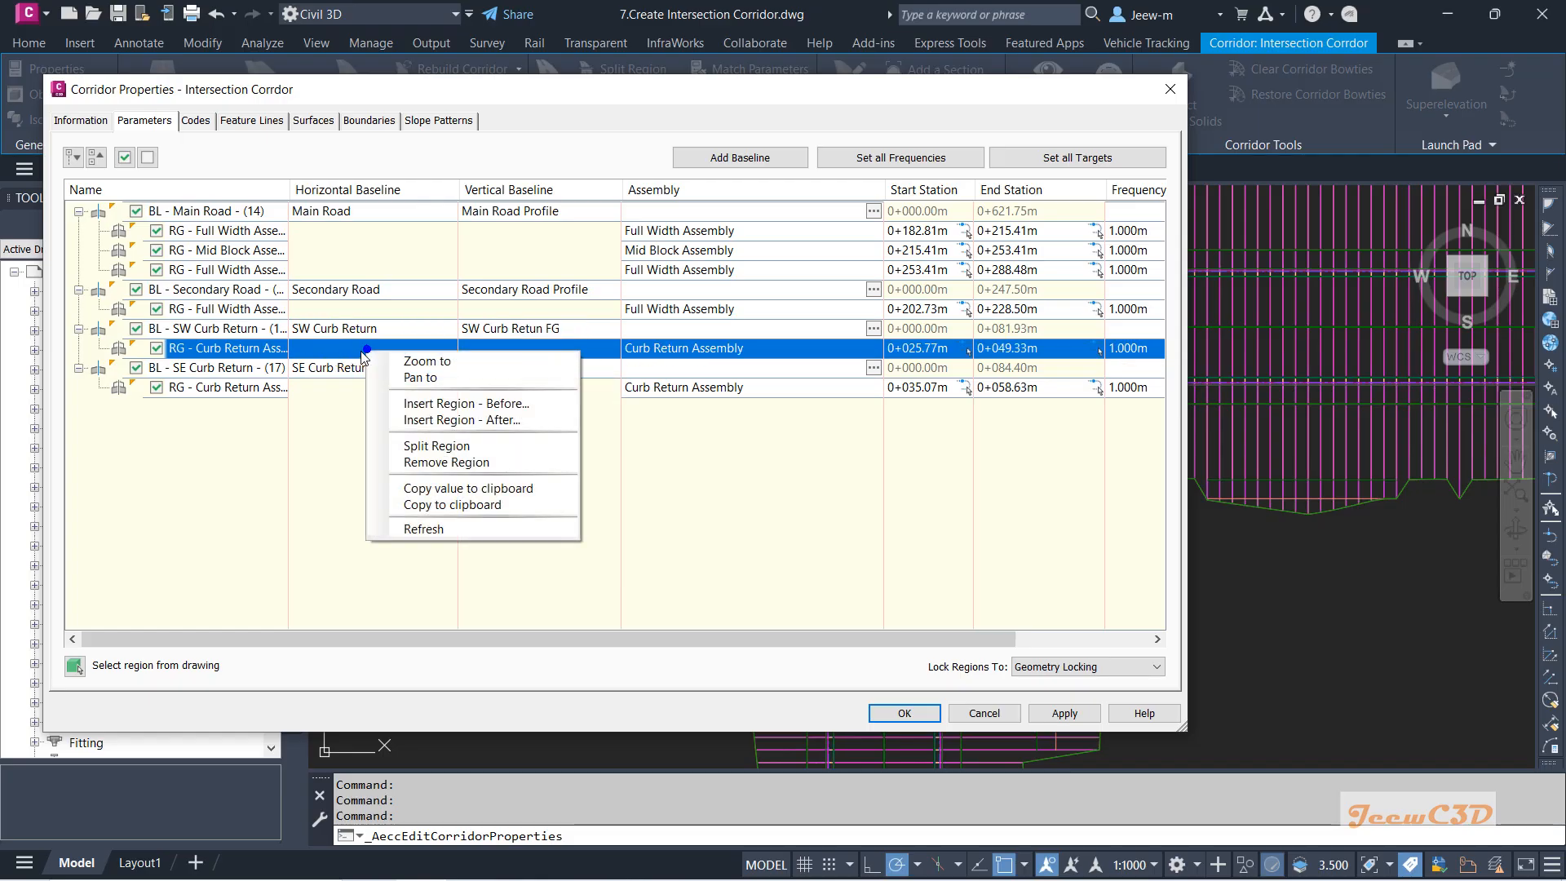
pyautogui.click(451, 450)
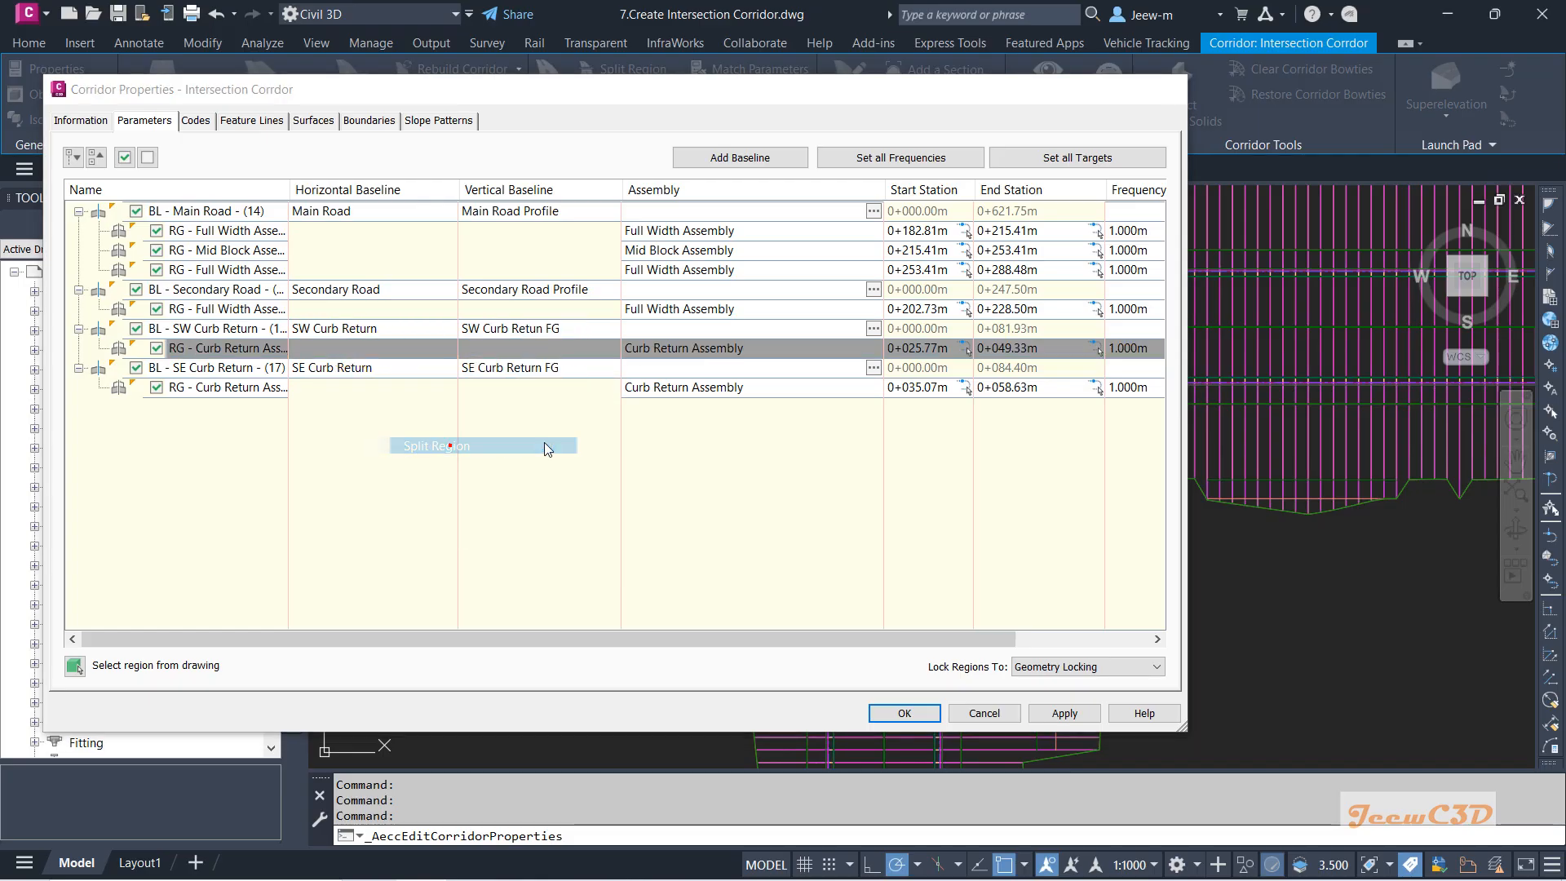
pyautogui.scroll(5, 876, 363)
pyautogui.scroll(4, 877, 363)
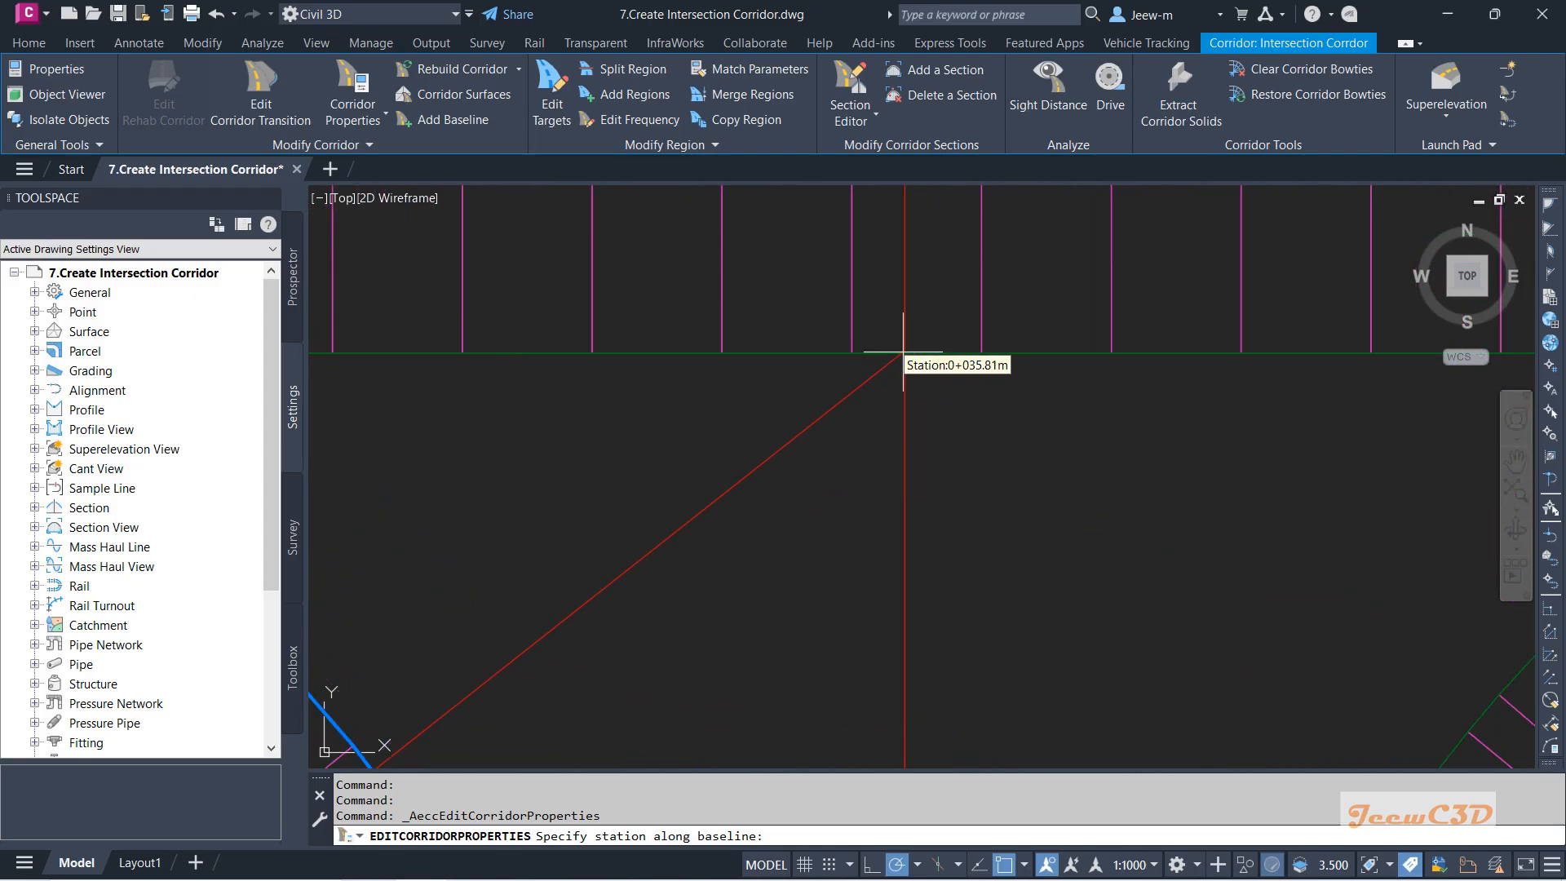
pyautogui.scroll(-2, 888, 380)
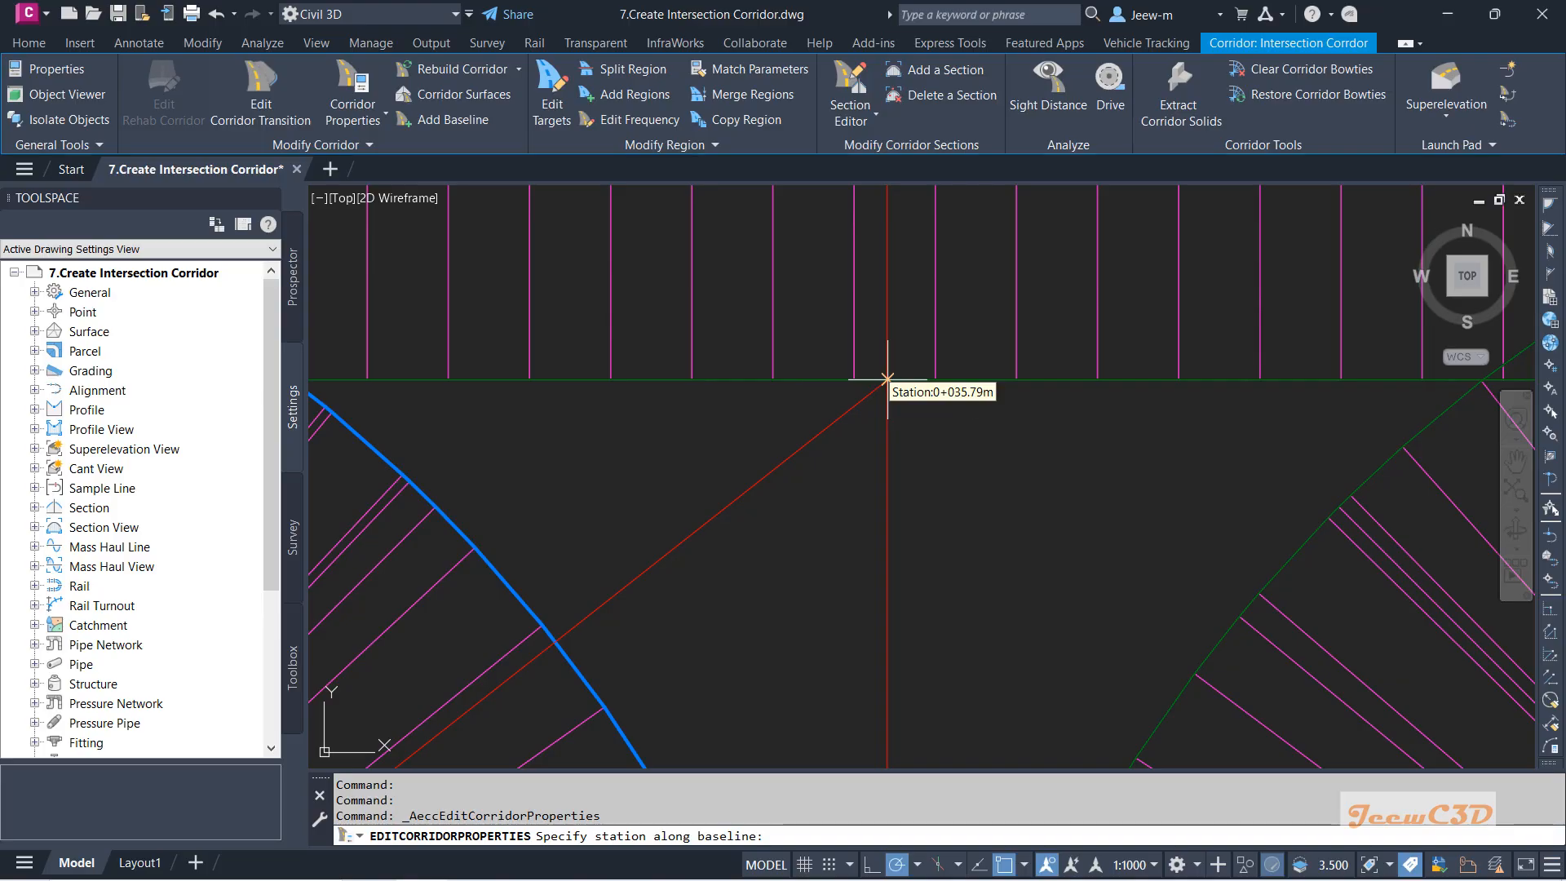
pyautogui.click(888, 379)
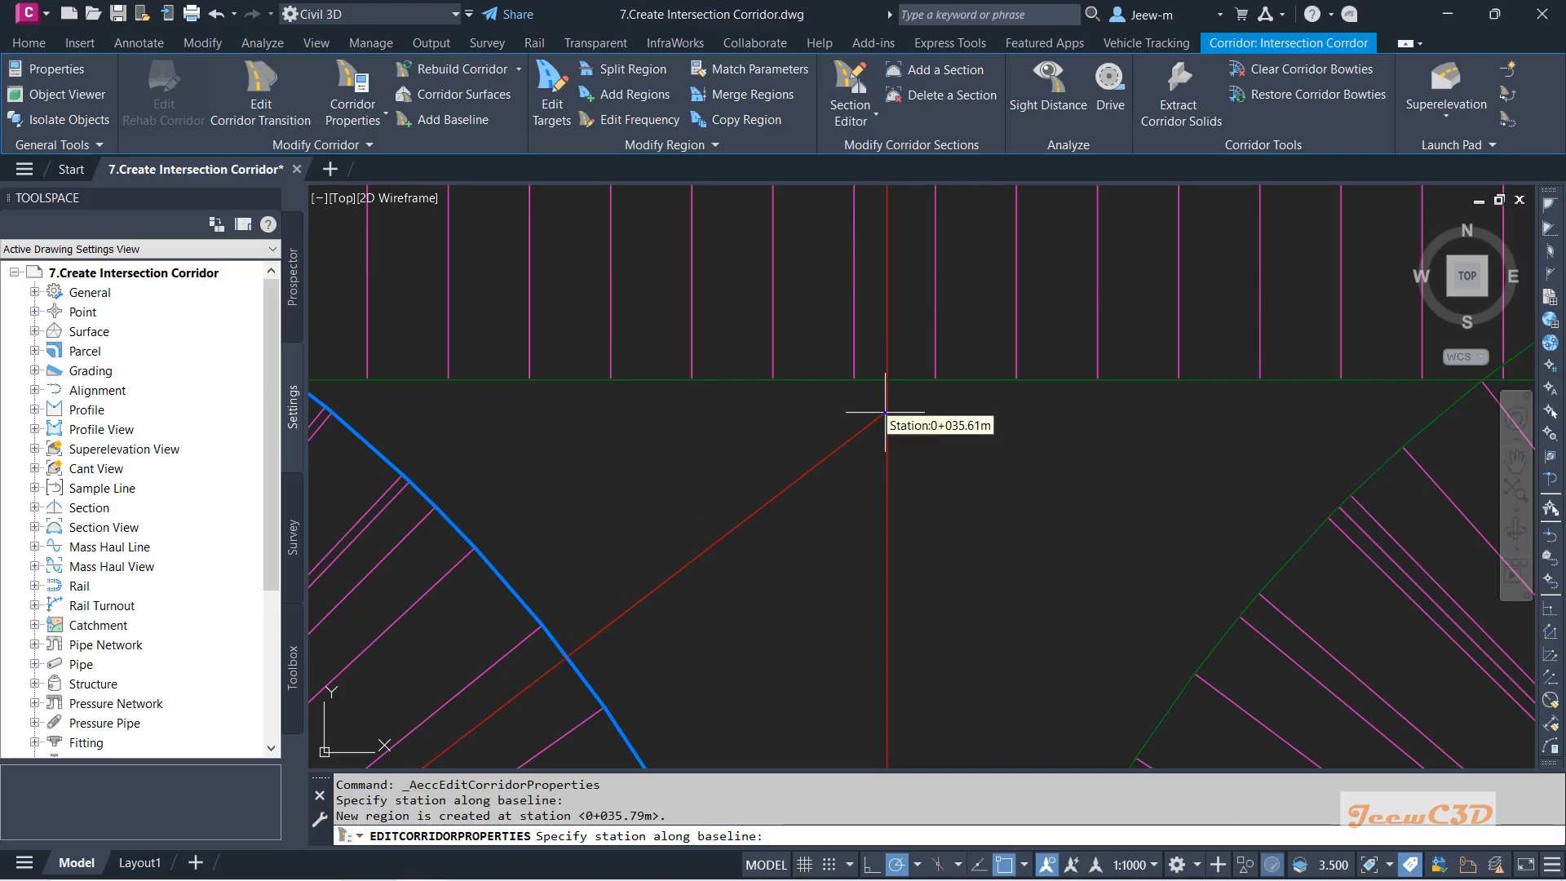
pyautogui.press('Return')
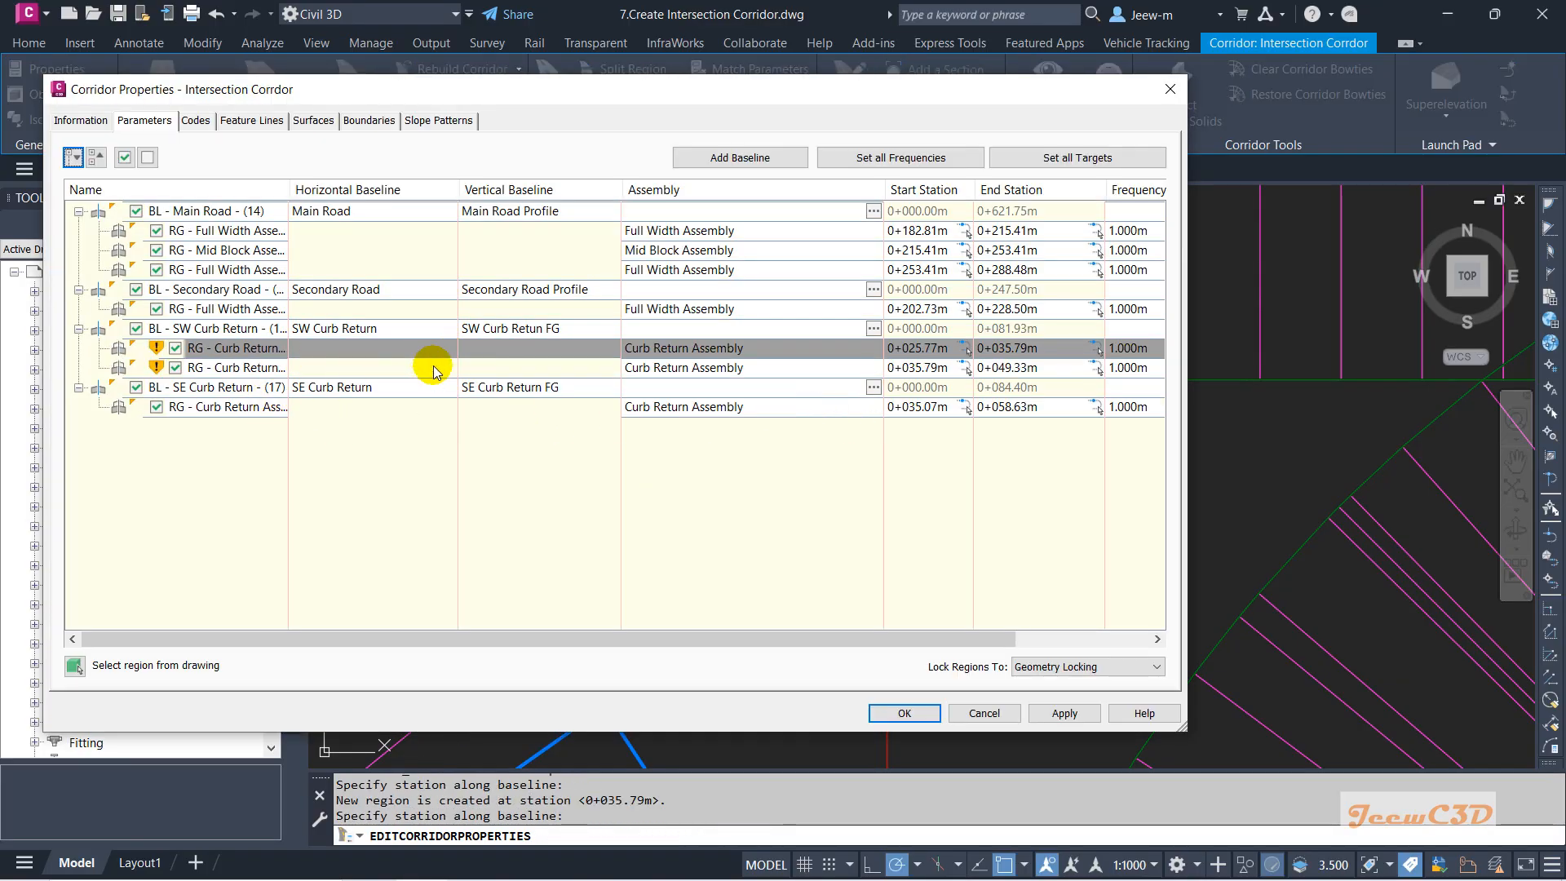
# Split the SE Curb Return region at station 0+048.61m.
pyautogui.click(390, 369)
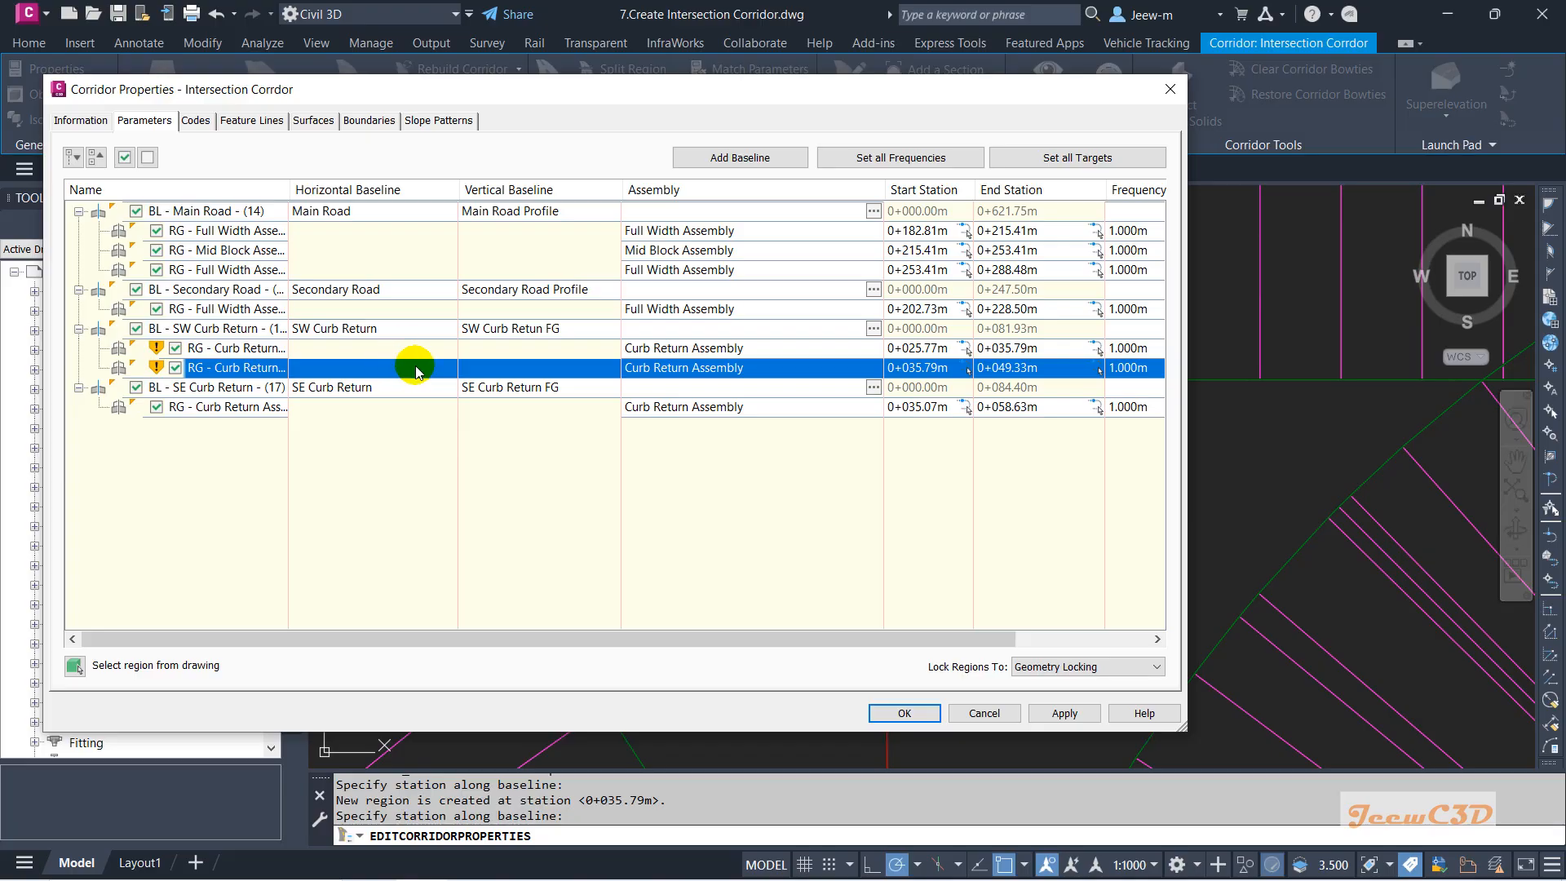
pyautogui.click(430, 405)
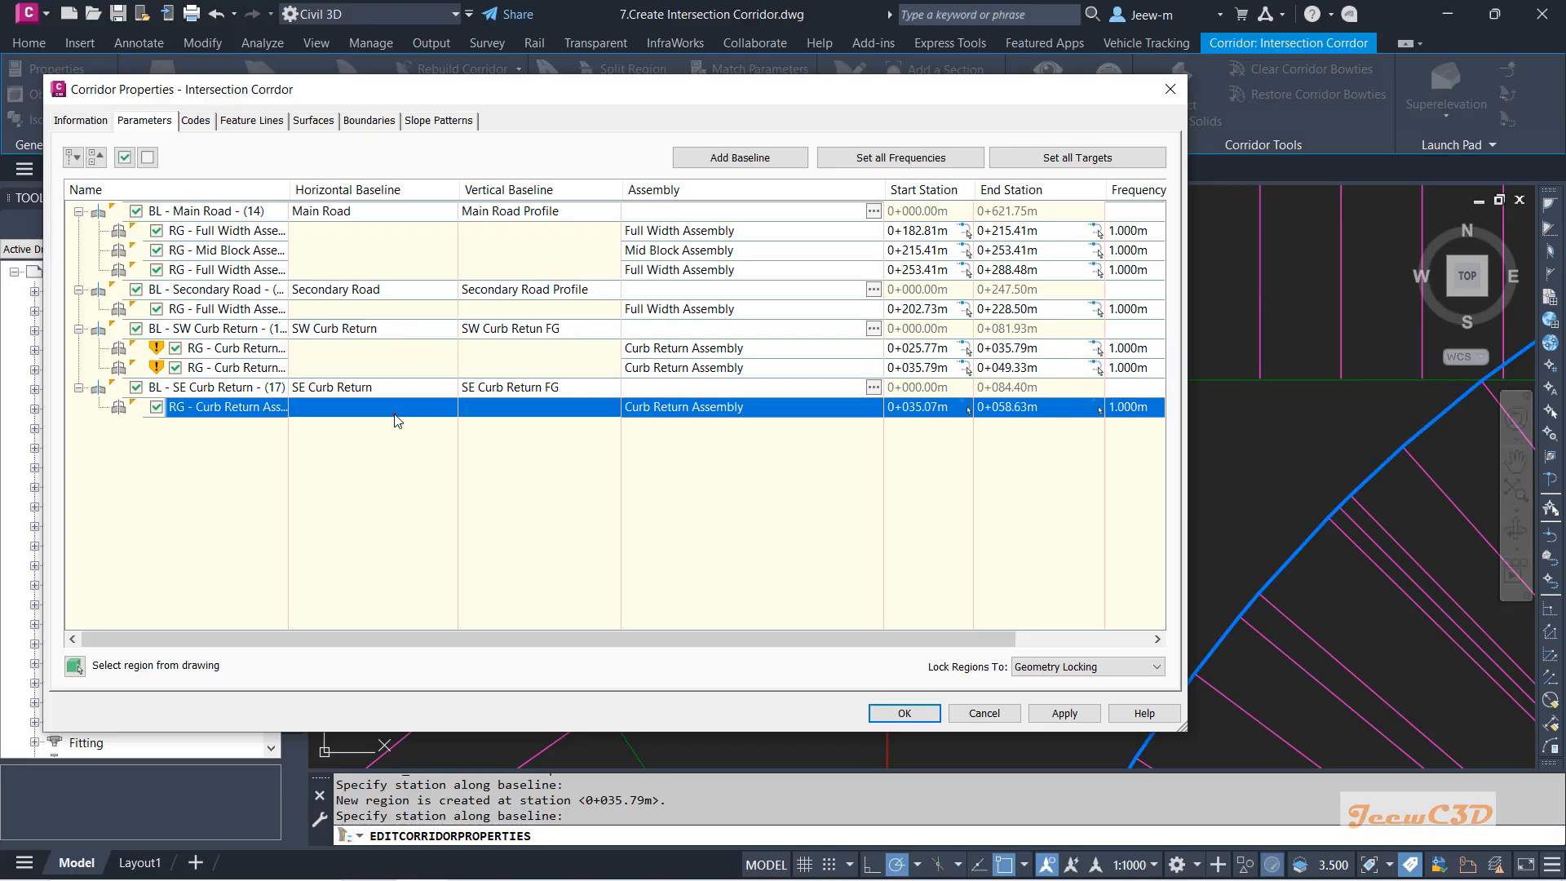
pyautogui.rightClick(393, 412)
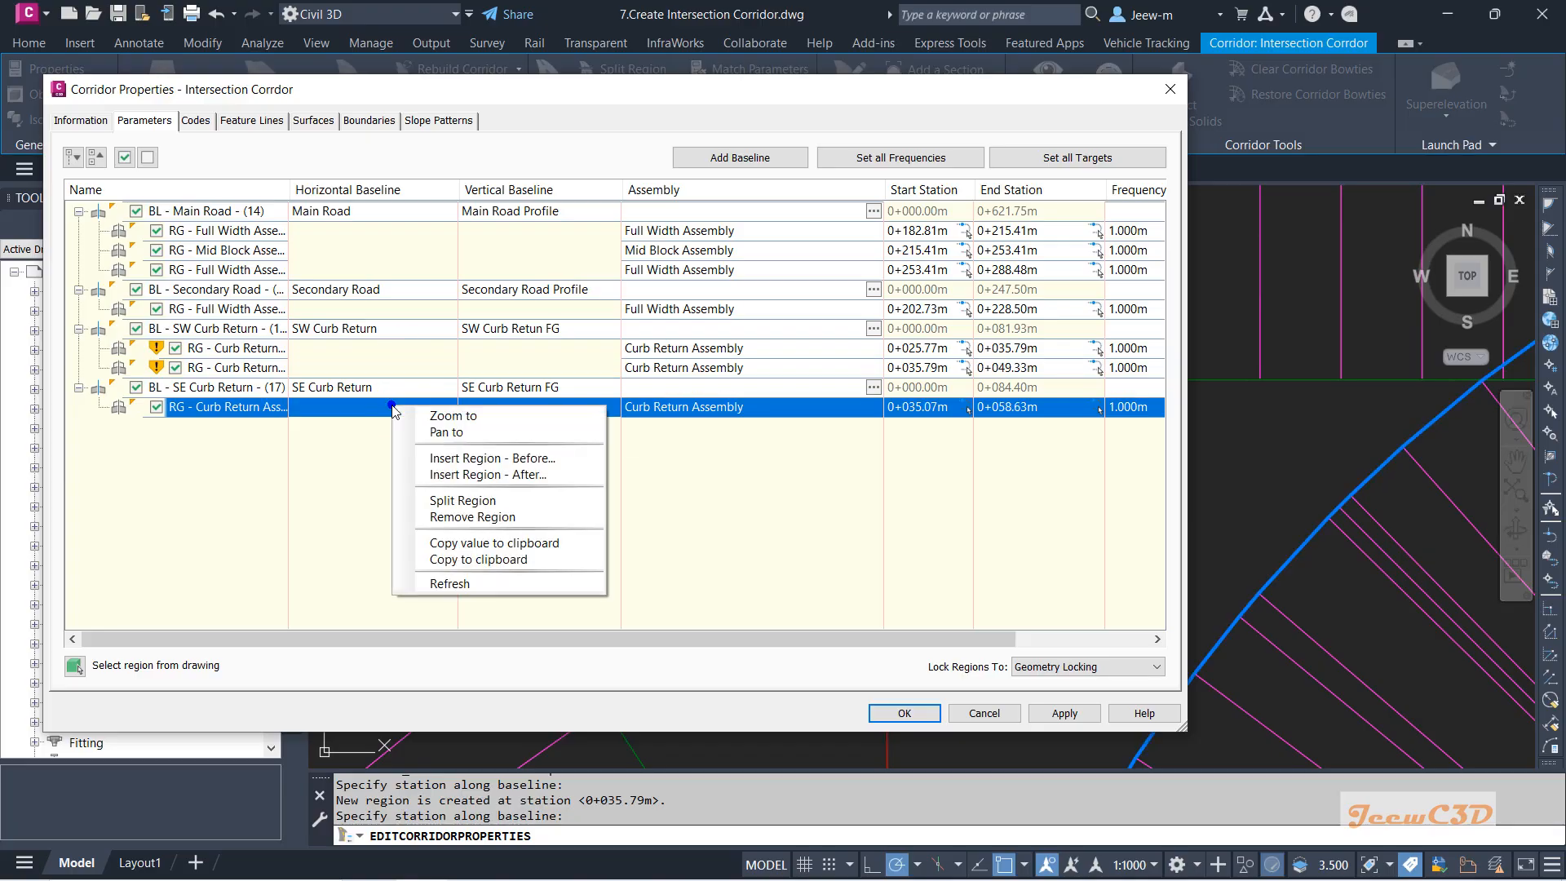
pyautogui.click(473, 495)
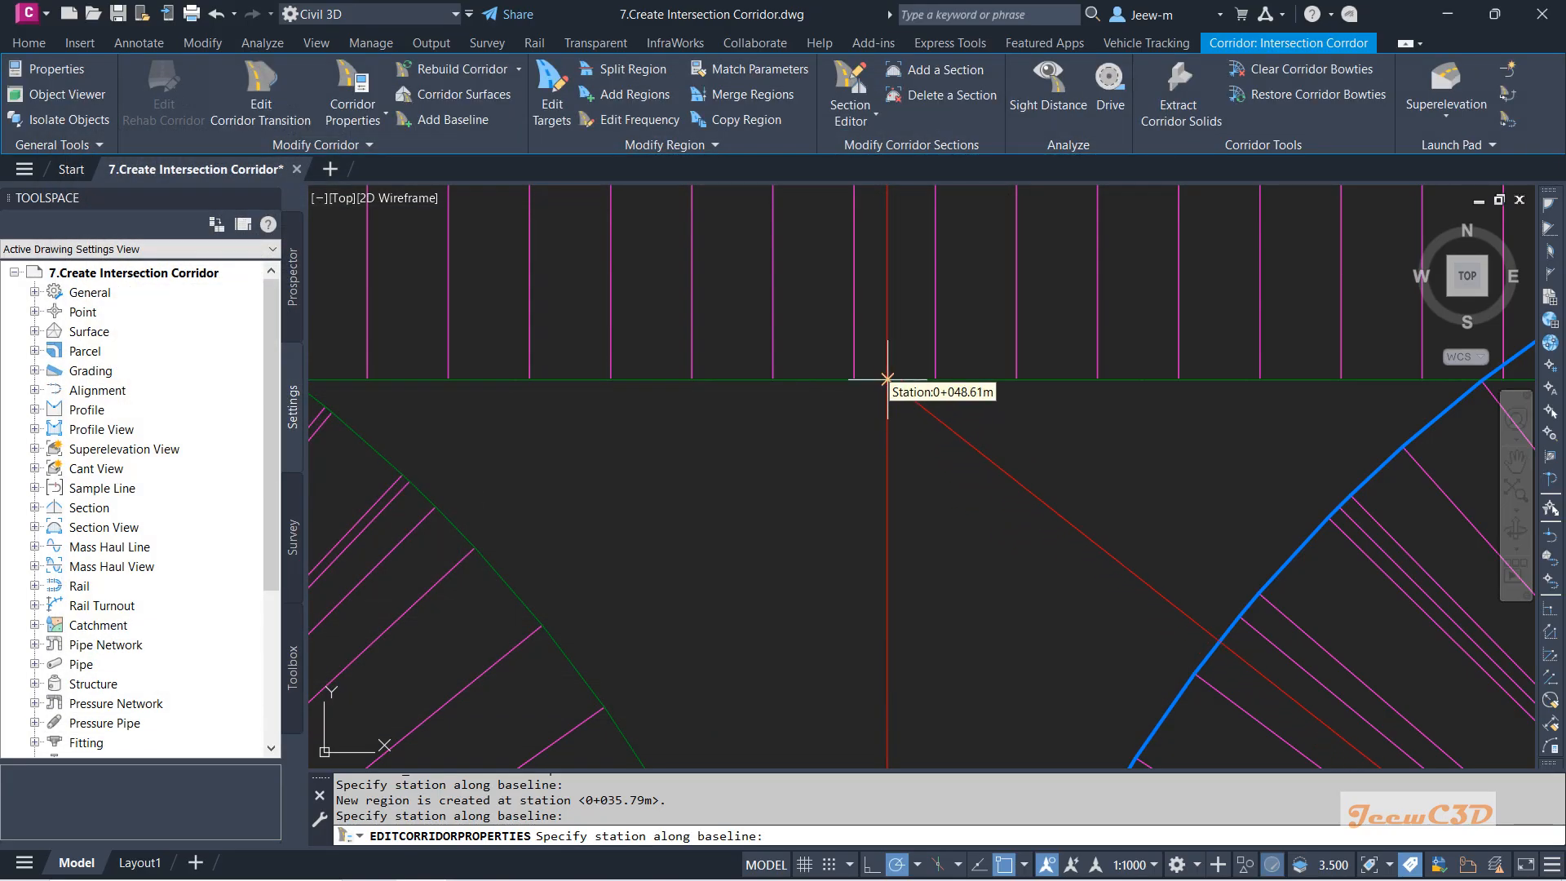
pyautogui.click(887, 379)
pyautogui.press('Return')
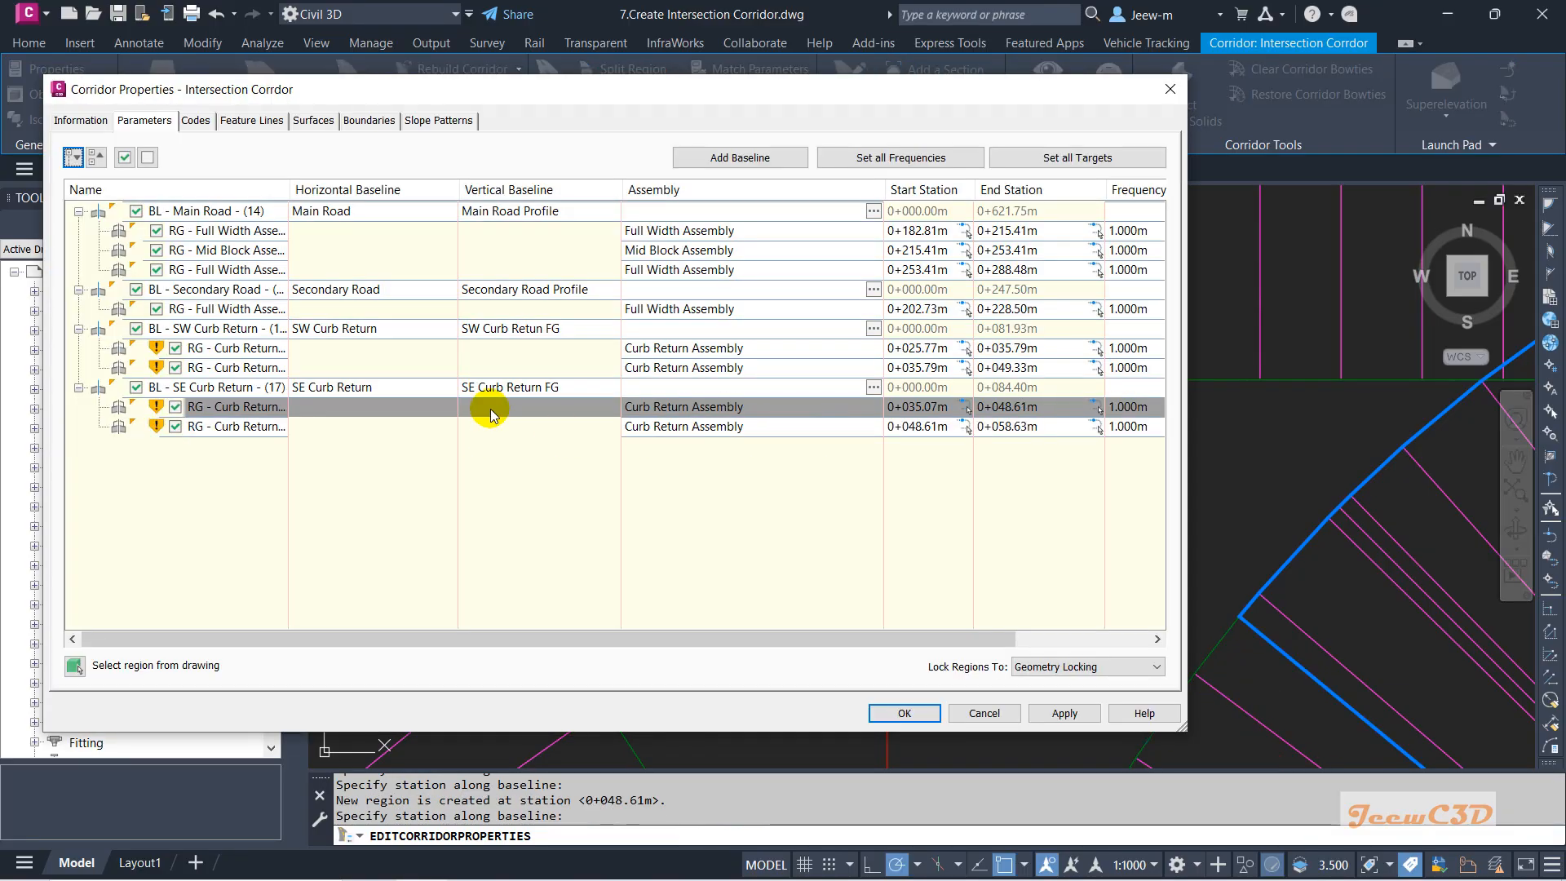
# Switch off both SE regions and the second SW region, then rebuild the corridor.
pyautogui.click(425, 430)
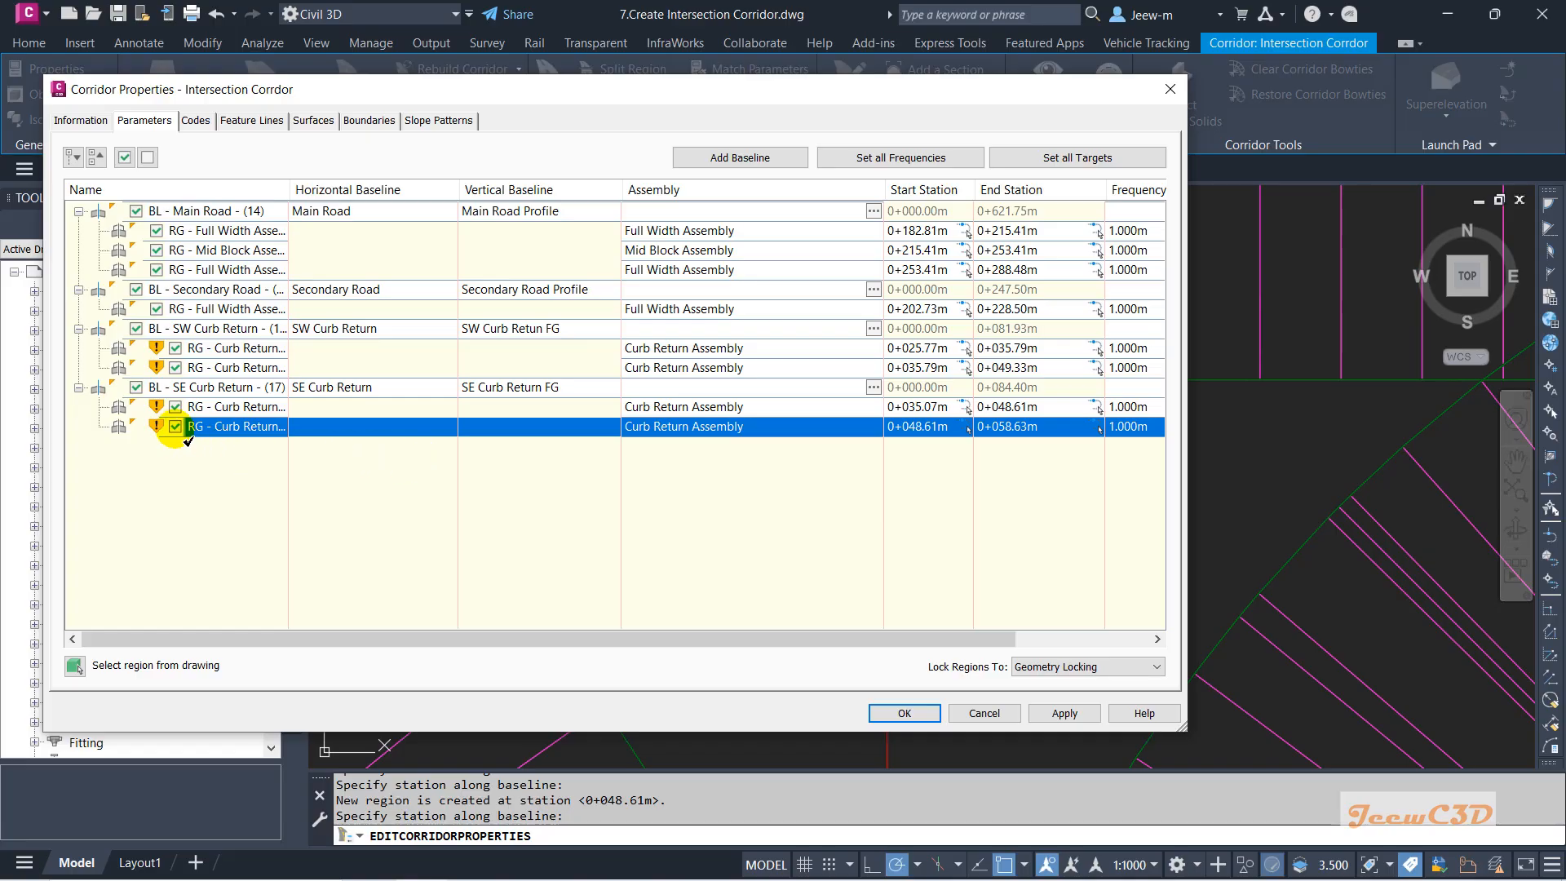
pyautogui.click(175, 406)
pyautogui.click(175, 367)
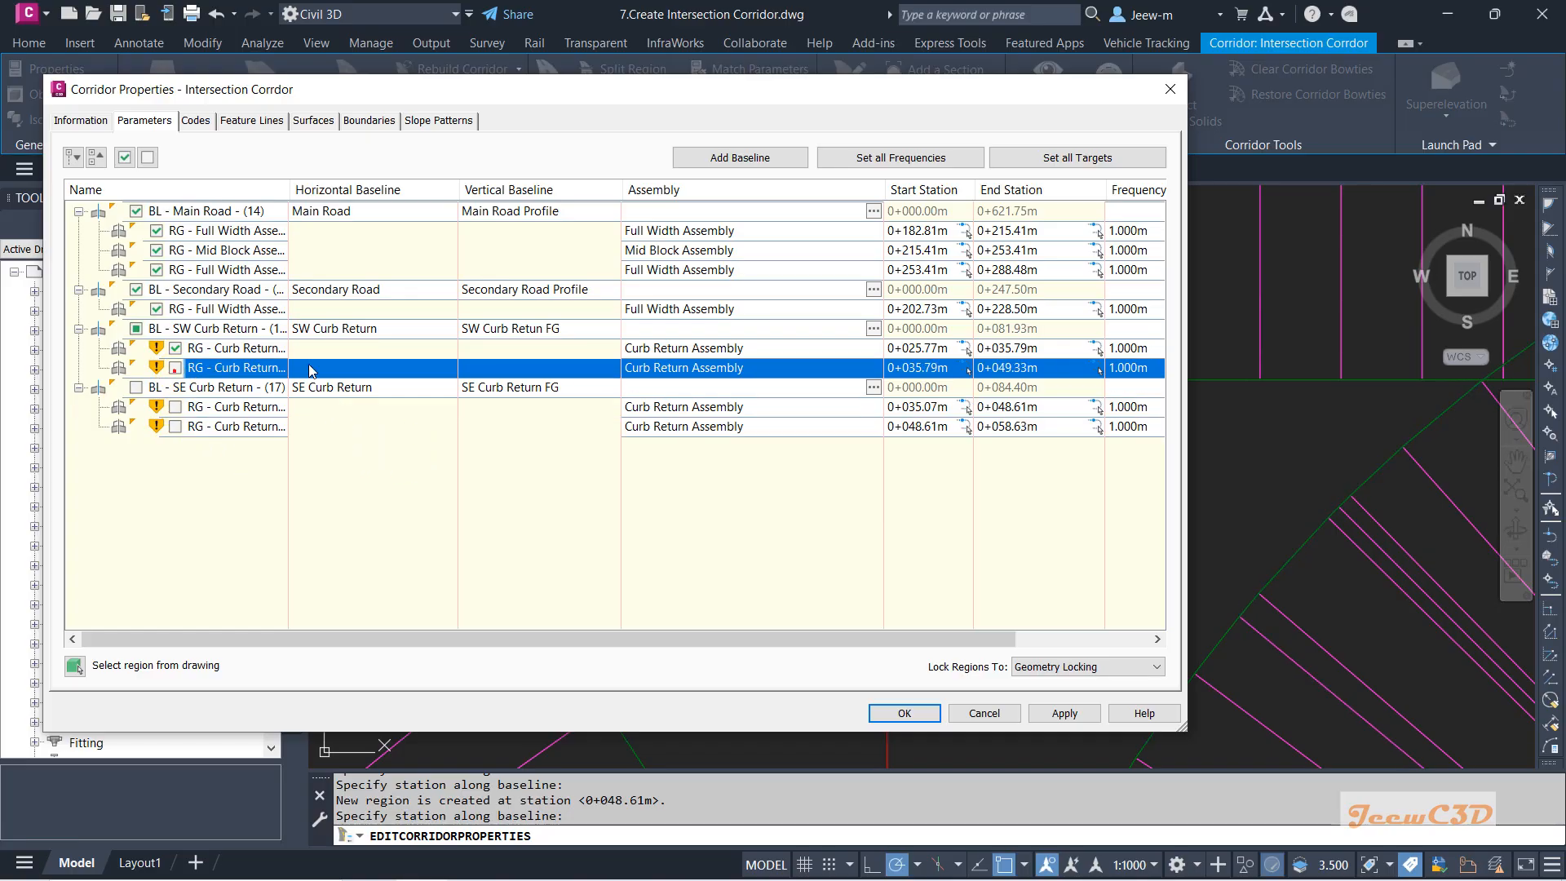
pyautogui.click(904, 713)
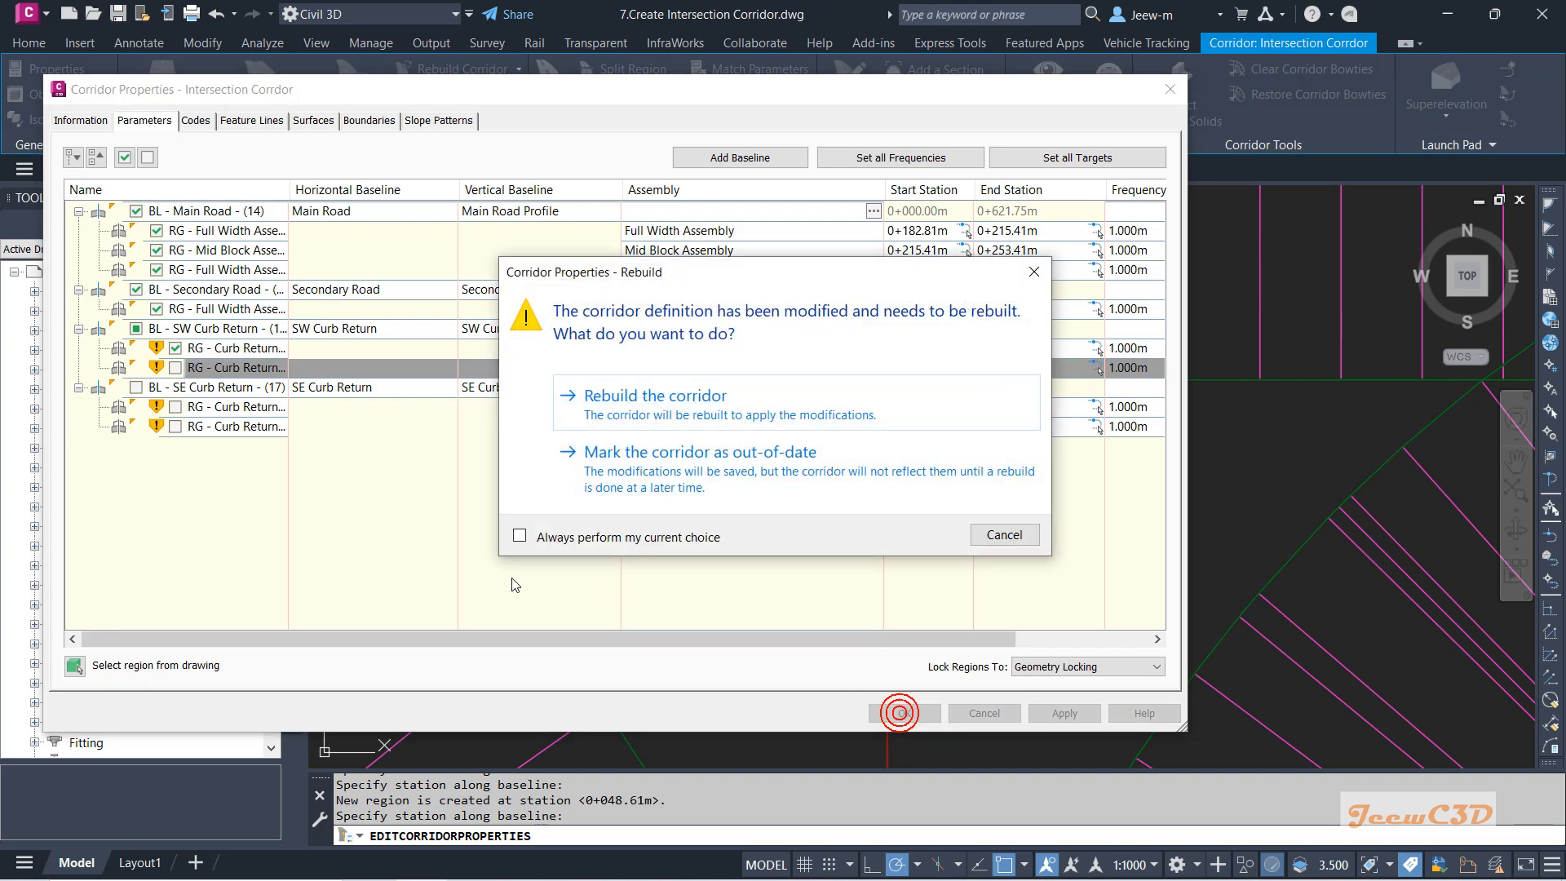
pyautogui.click(631, 388)
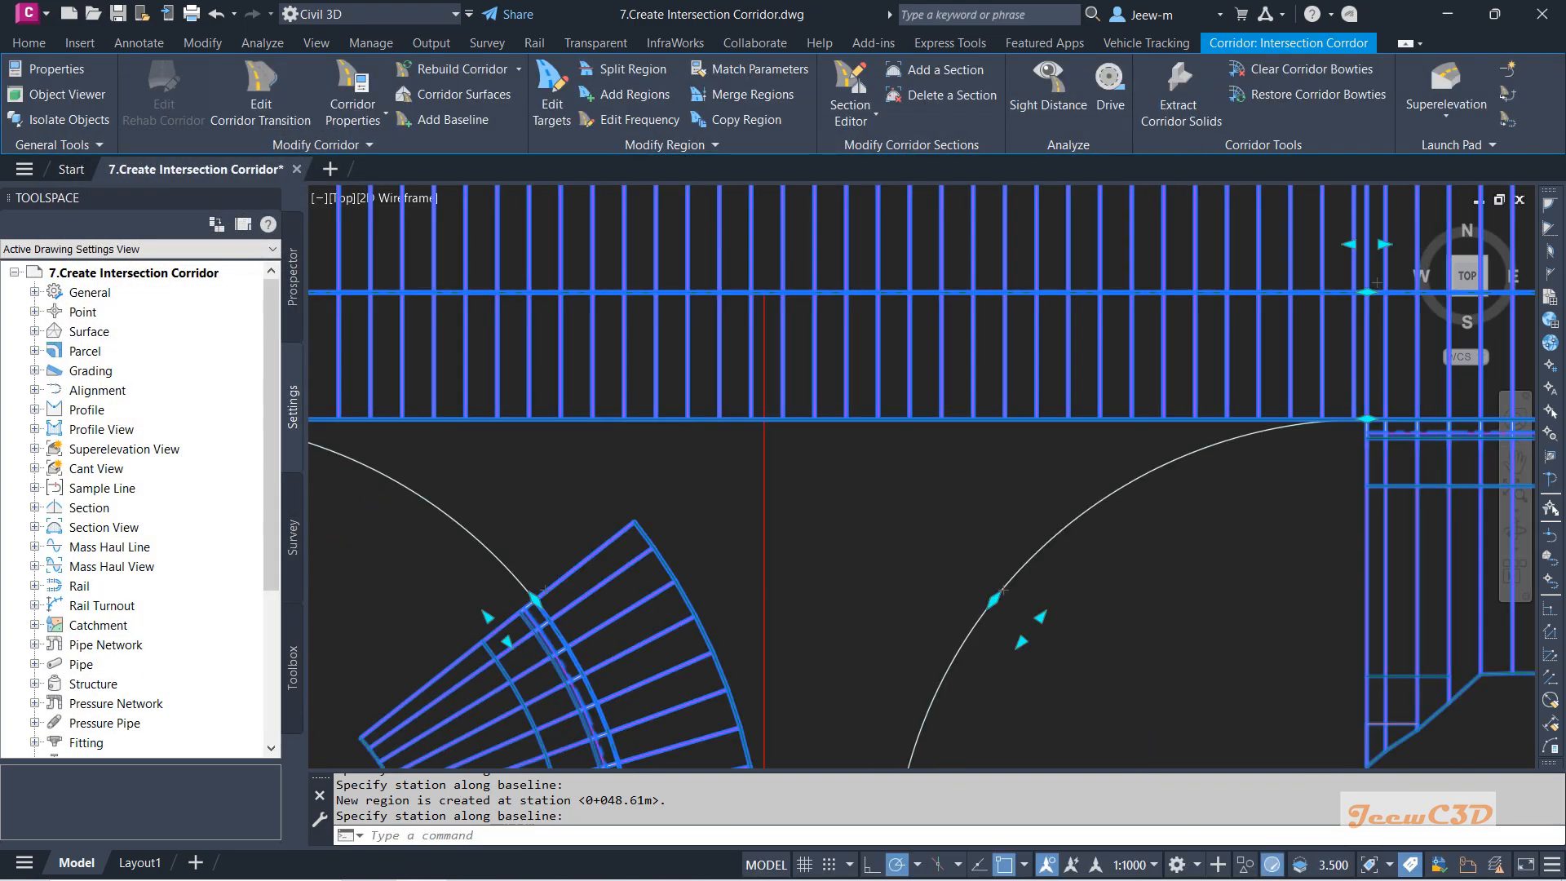
# Edit targets on the intersection corridor for curb-return region (27), 0+025.77–0+035.79.
pyautogui.moveTo(648, 442); pyautogui.dragTo(829, 379, button='middle')
pyautogui.press('Escape')
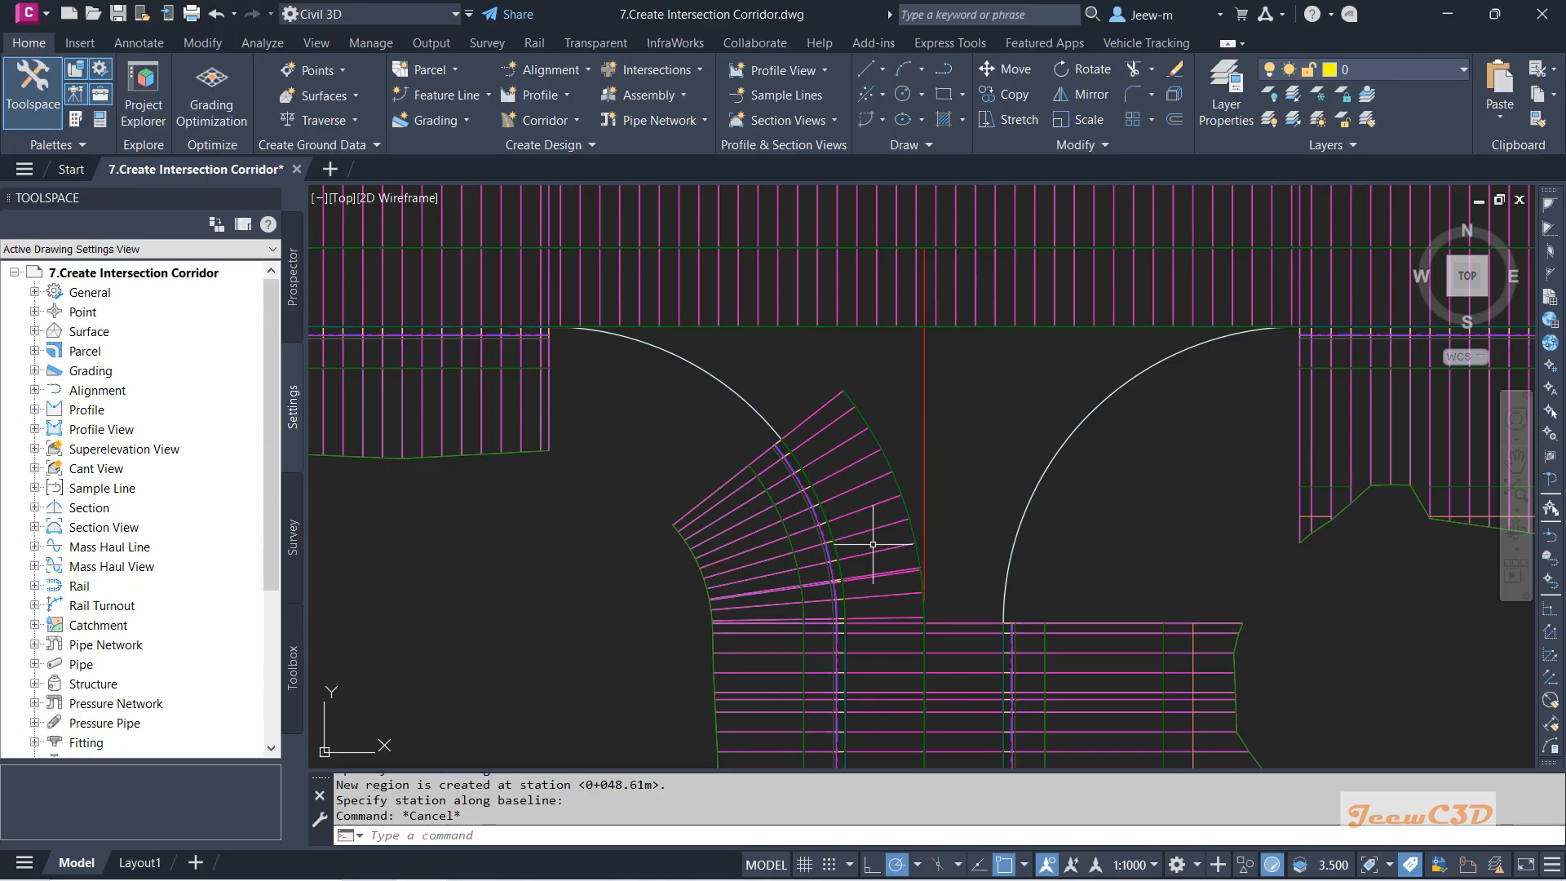
pyautogui.click(843, 468)
pyautogui.click(555, 91)
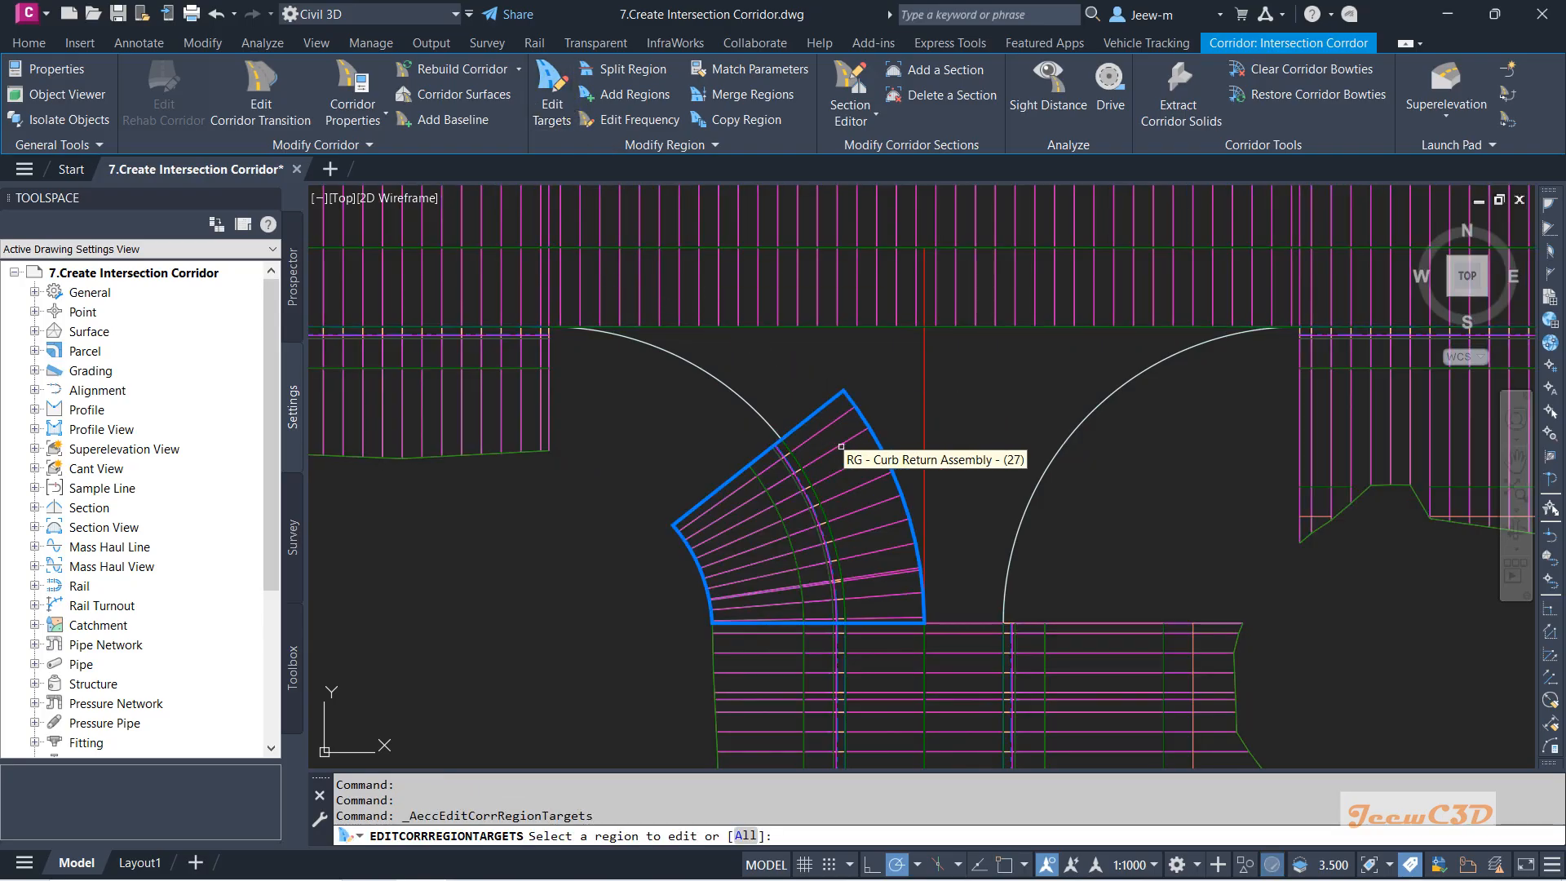
pyautogui.click(841, 446)
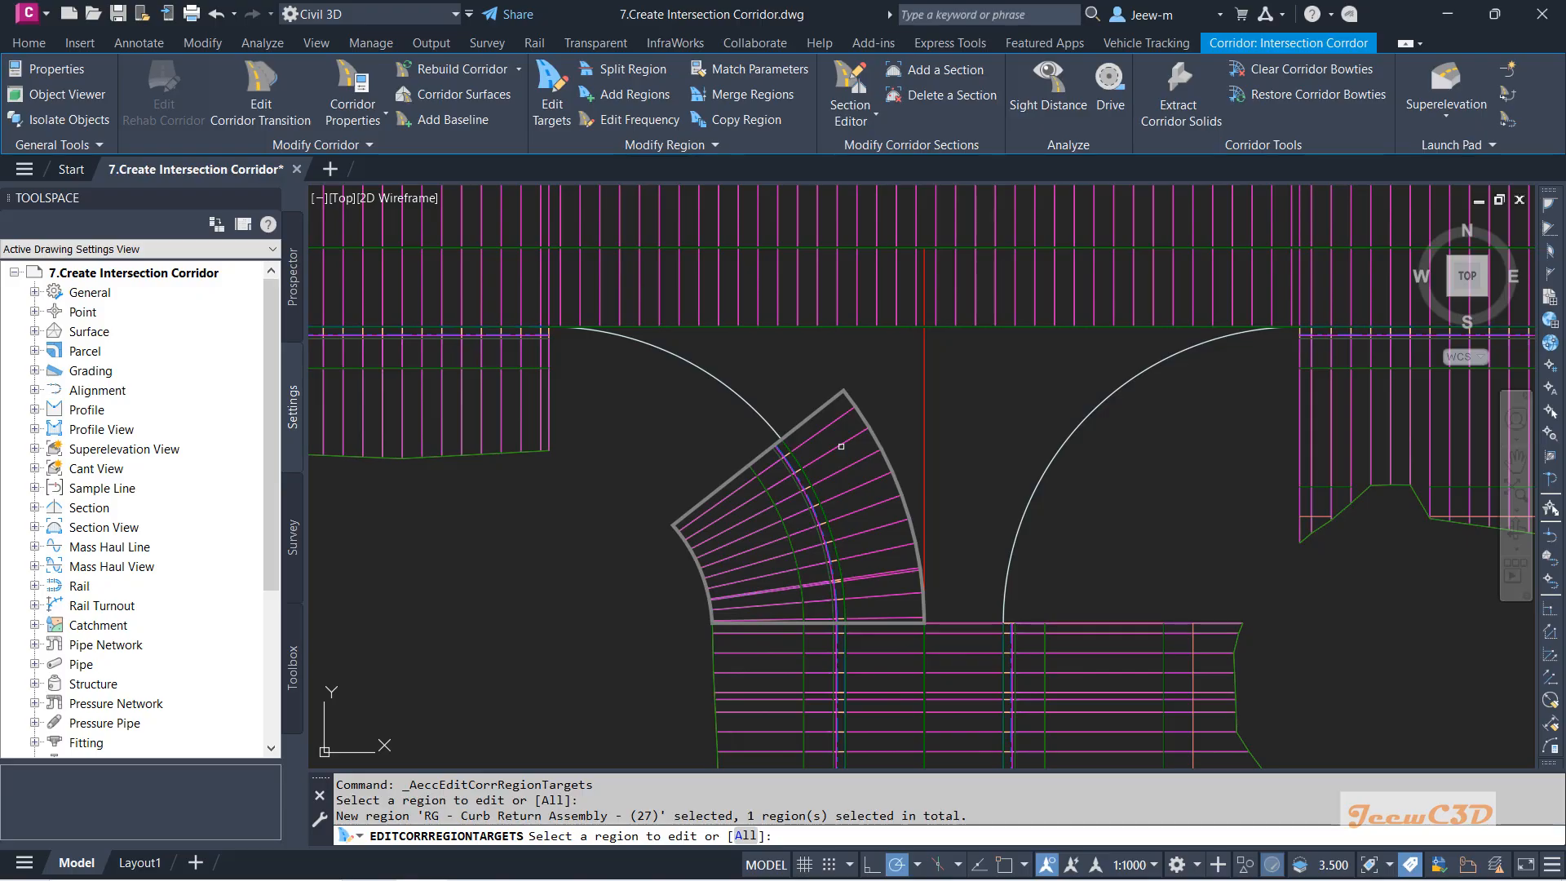
pyautogui.rightClick(841, 446)
pyautogui.click(877, 449)
# Select the Width Target row to list its Lane R and sidewalk offset target choices.
pyautogui.moveTo(724, 25)
pyautogui.mouseDown()
pyautogui.moveTo(752, 169)
pyautogui.moveTo(889, 586)
pyautogui.moveTo(513, 343)
pyautogui.moveTo(492, 164)
pyautogui.moveTo(800, 326)
pyautogui.moveTo(769, 338)
pyautogui.moveTo(634, 301)
pyautogui.mouseUp()
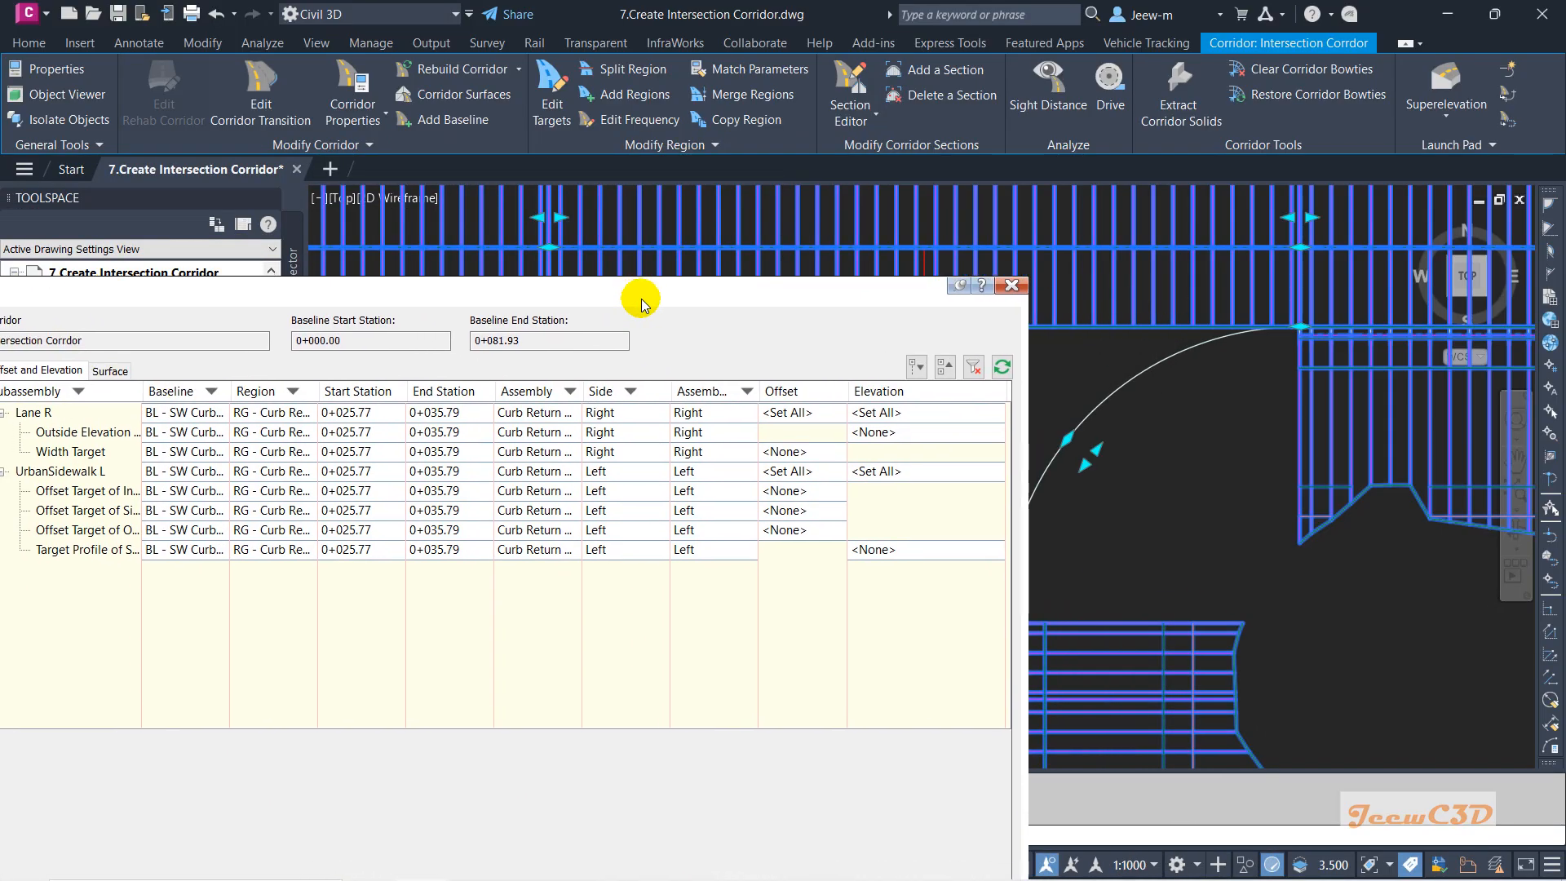
pyautogui.click(72, 454)
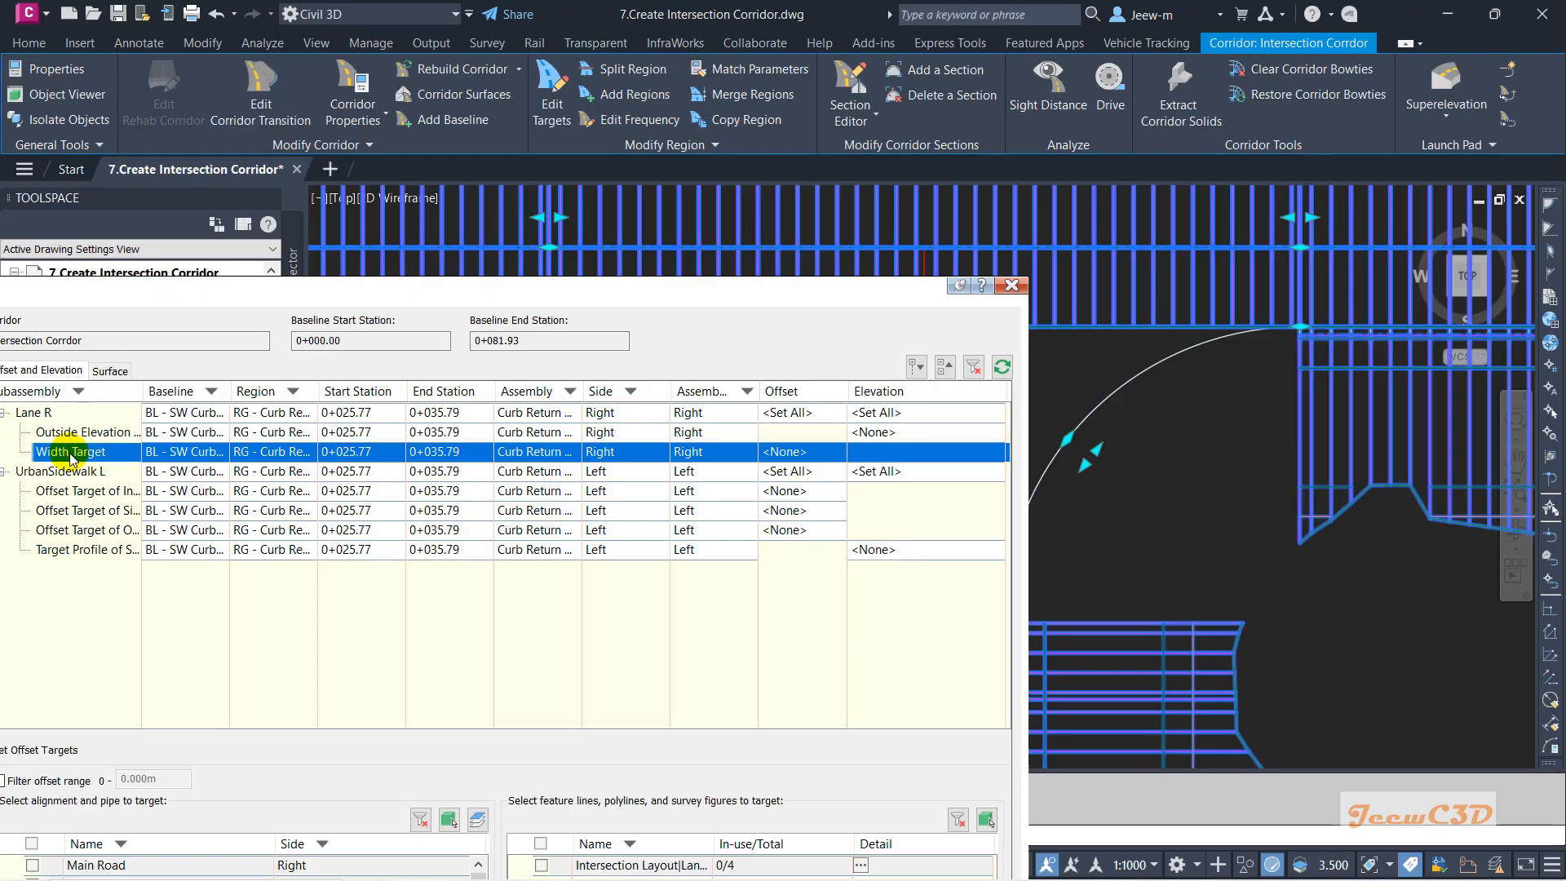
pyautogui.moveTo(396, 292)
pyautogui.mouseDown()
pyautogui.moveTo(420, 192)
pyautogui.moveTo(350, 47)
pyautogui.moveTo(297, 41)
pyautogui.moveTo(281, 137)
pyautogui.mouseUp()
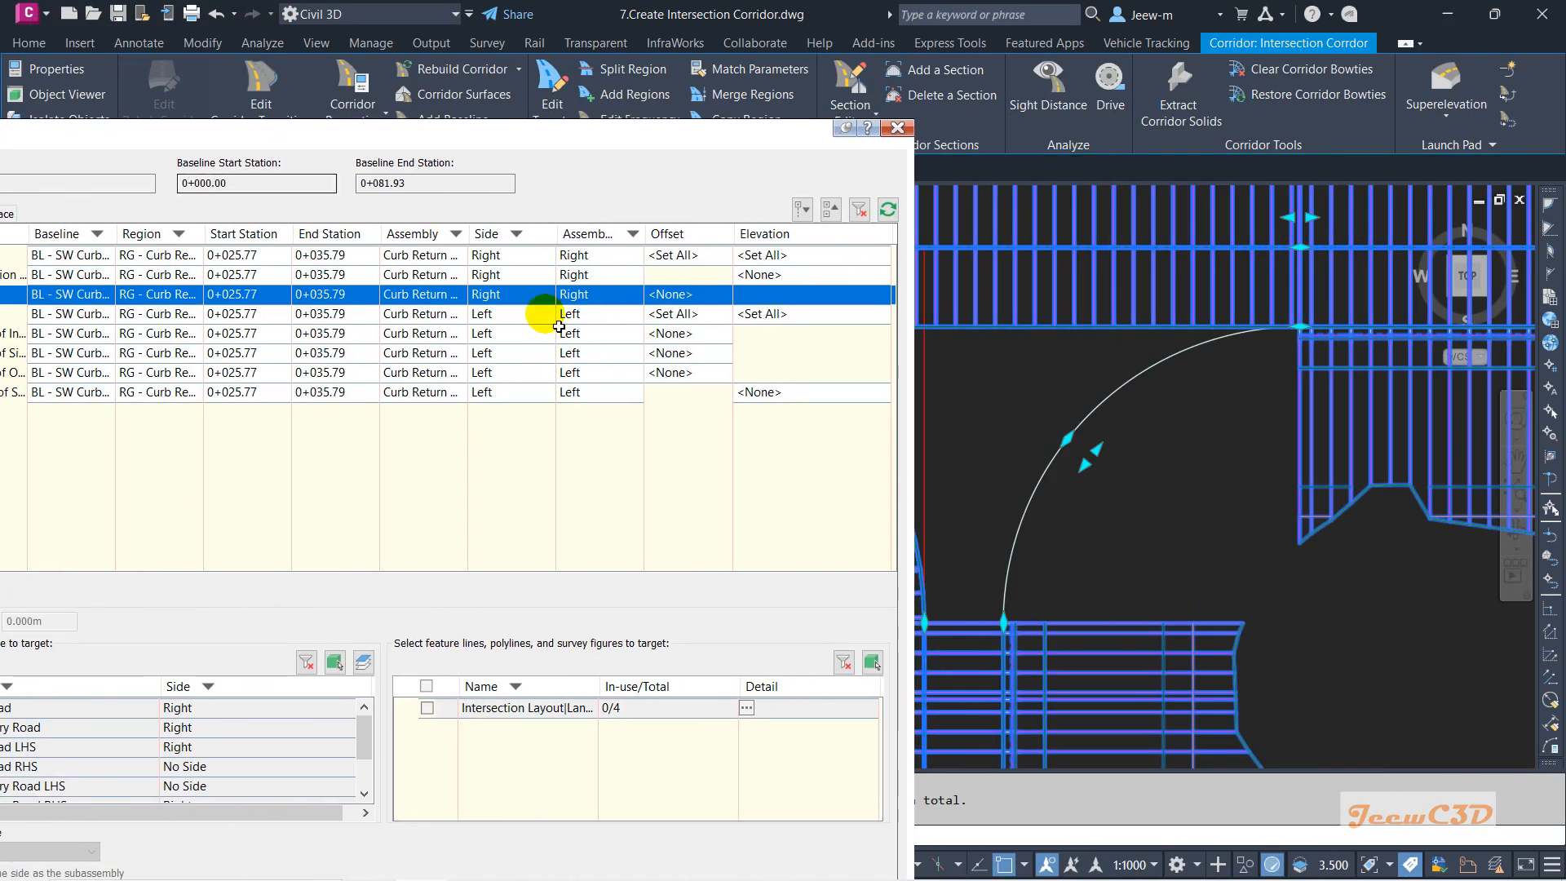
pyautogui.scroll(-2, 993, 430)
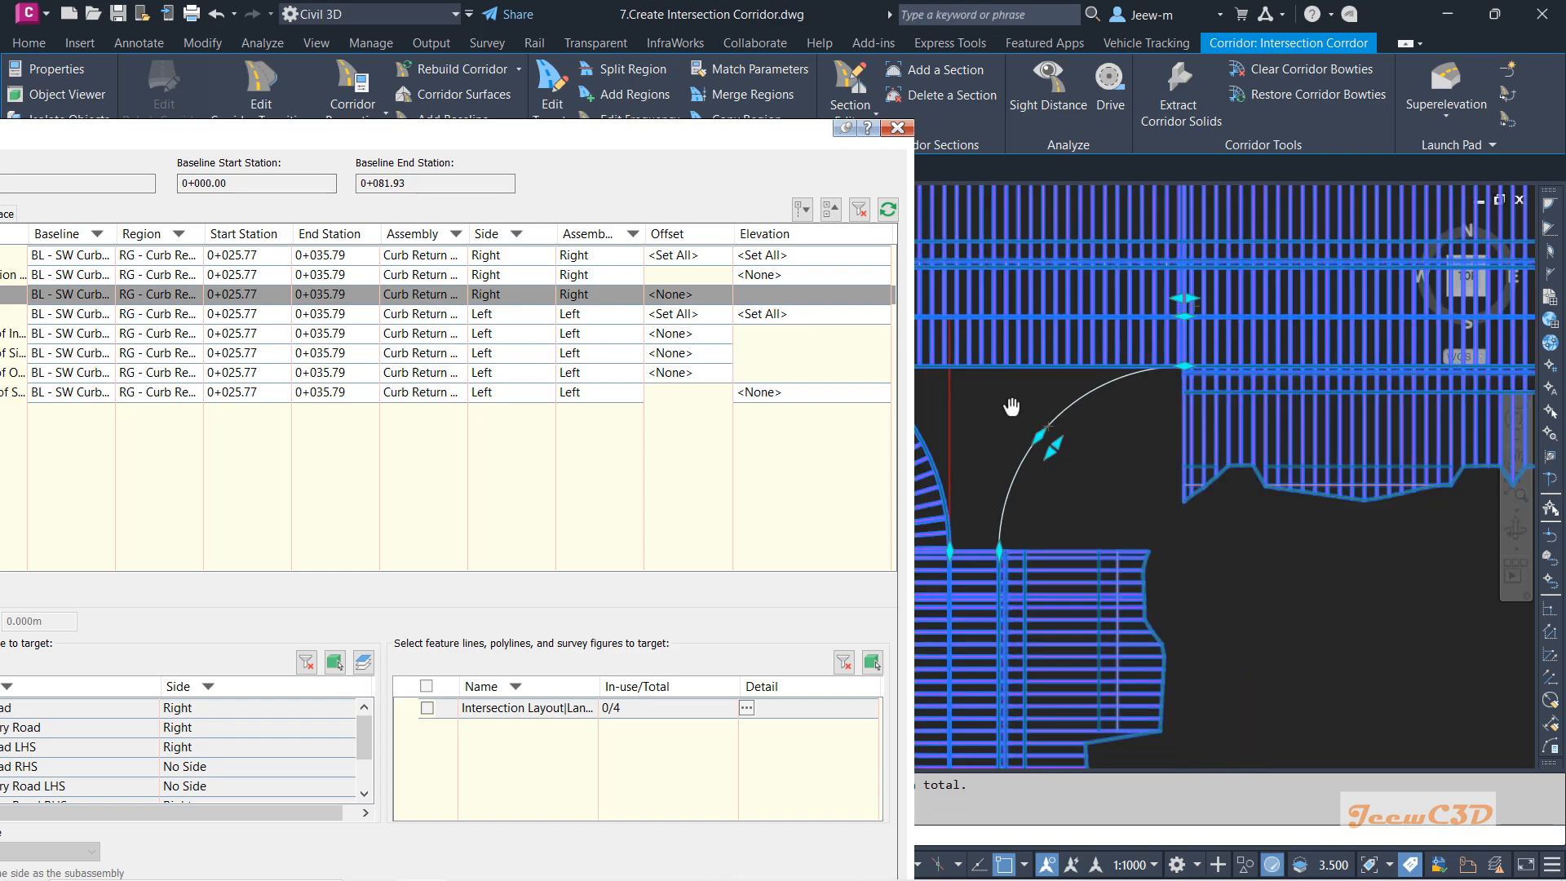
pyautogui.scroll(5, 1012, 407)
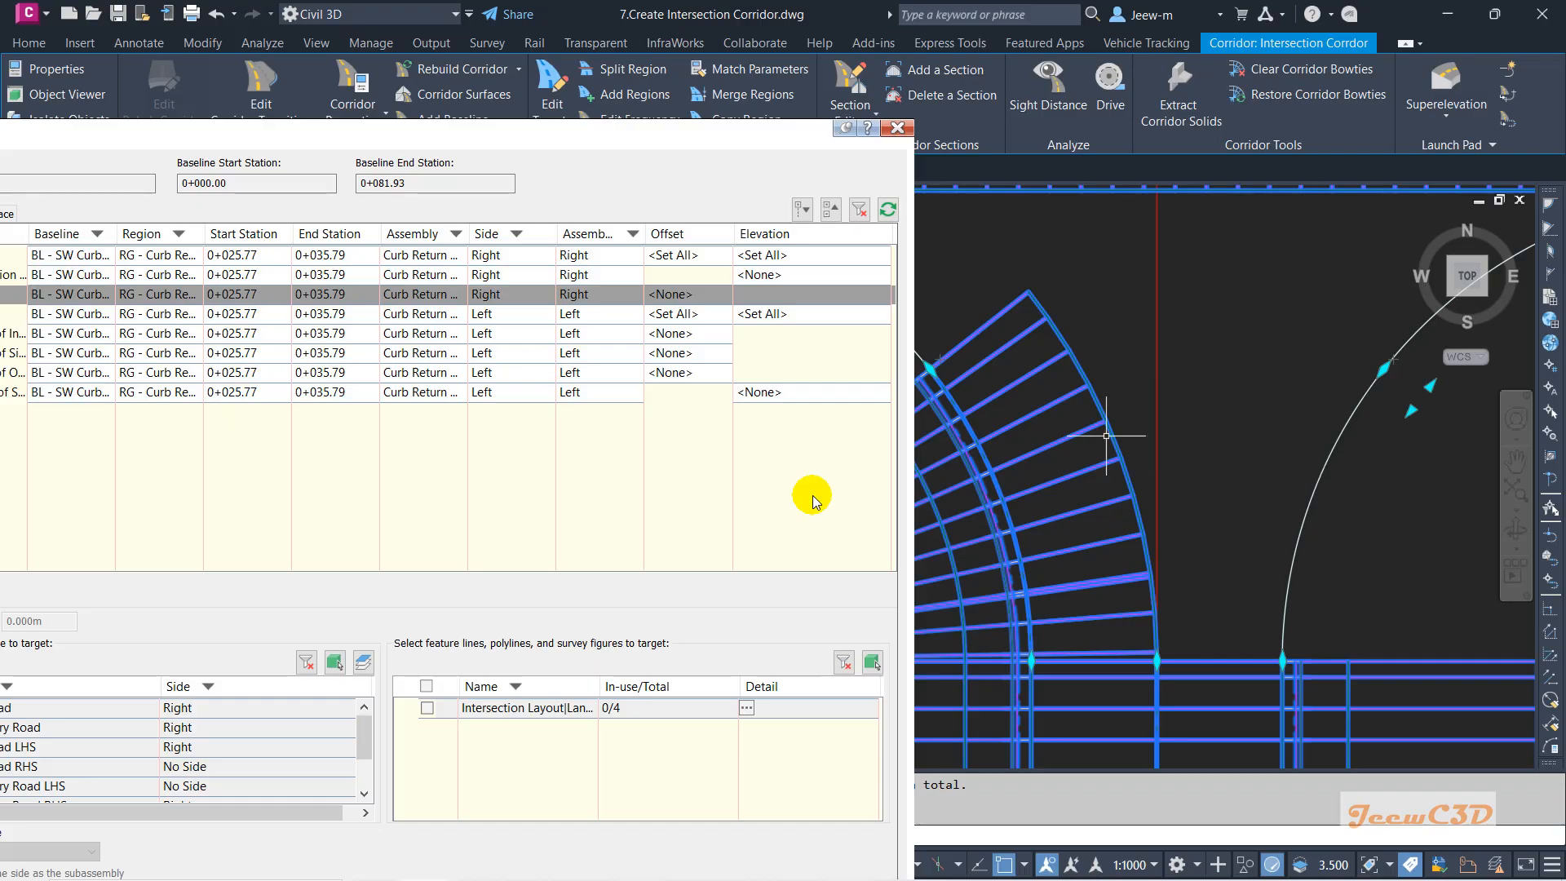
pyautogui.moveTo(332, 145); pyautogui.dragTo(462, 87)
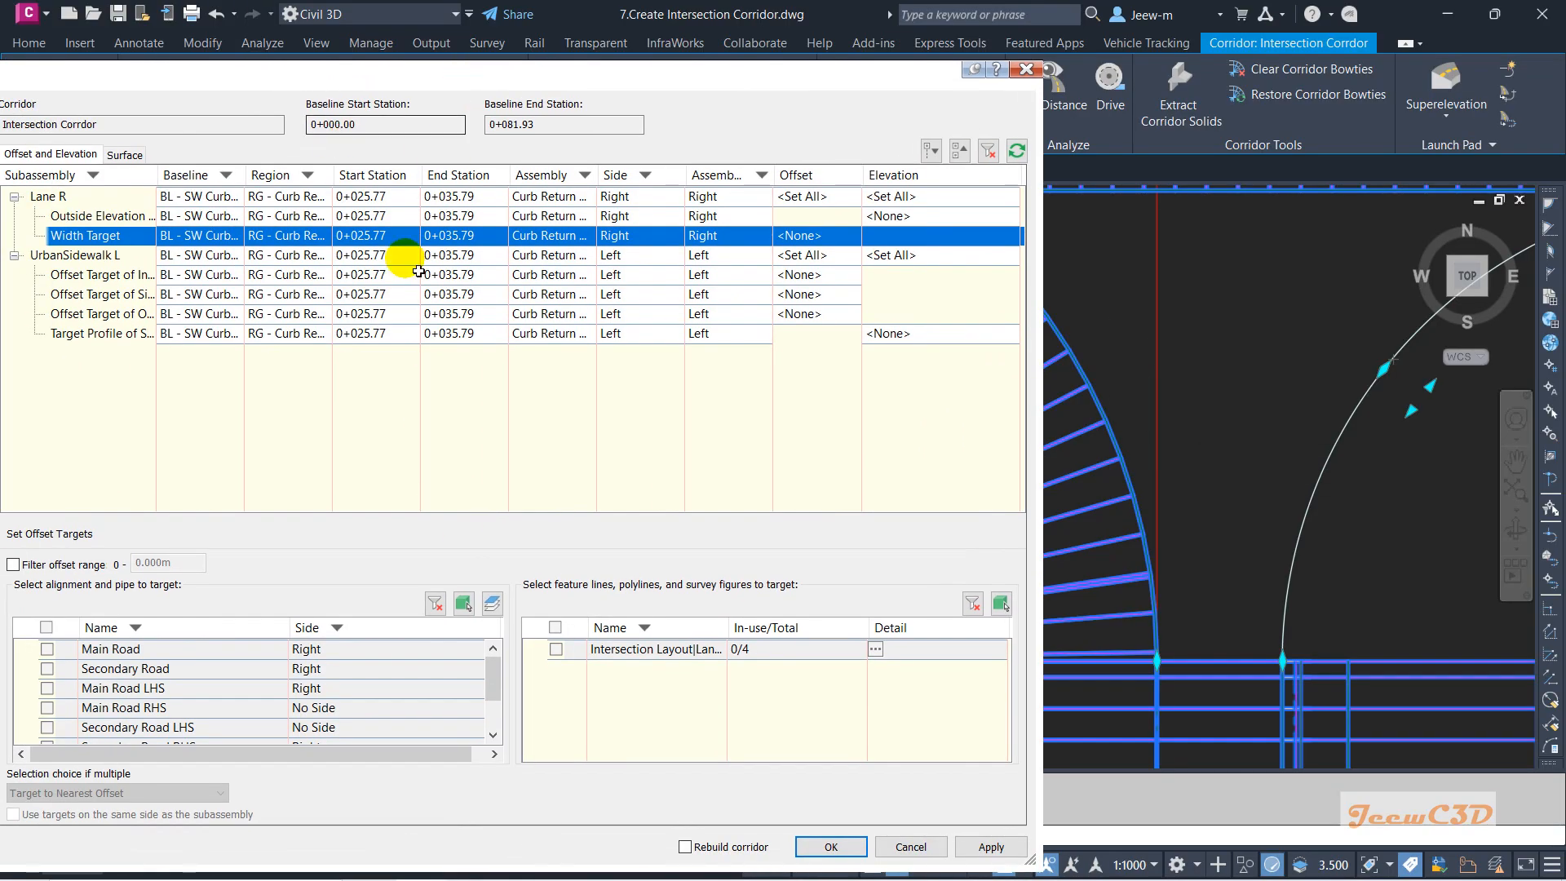
# Set the Width Target to the Secondary Road alignment, picked from the drawing, and apply it.
pyautogui.click(463, 605)
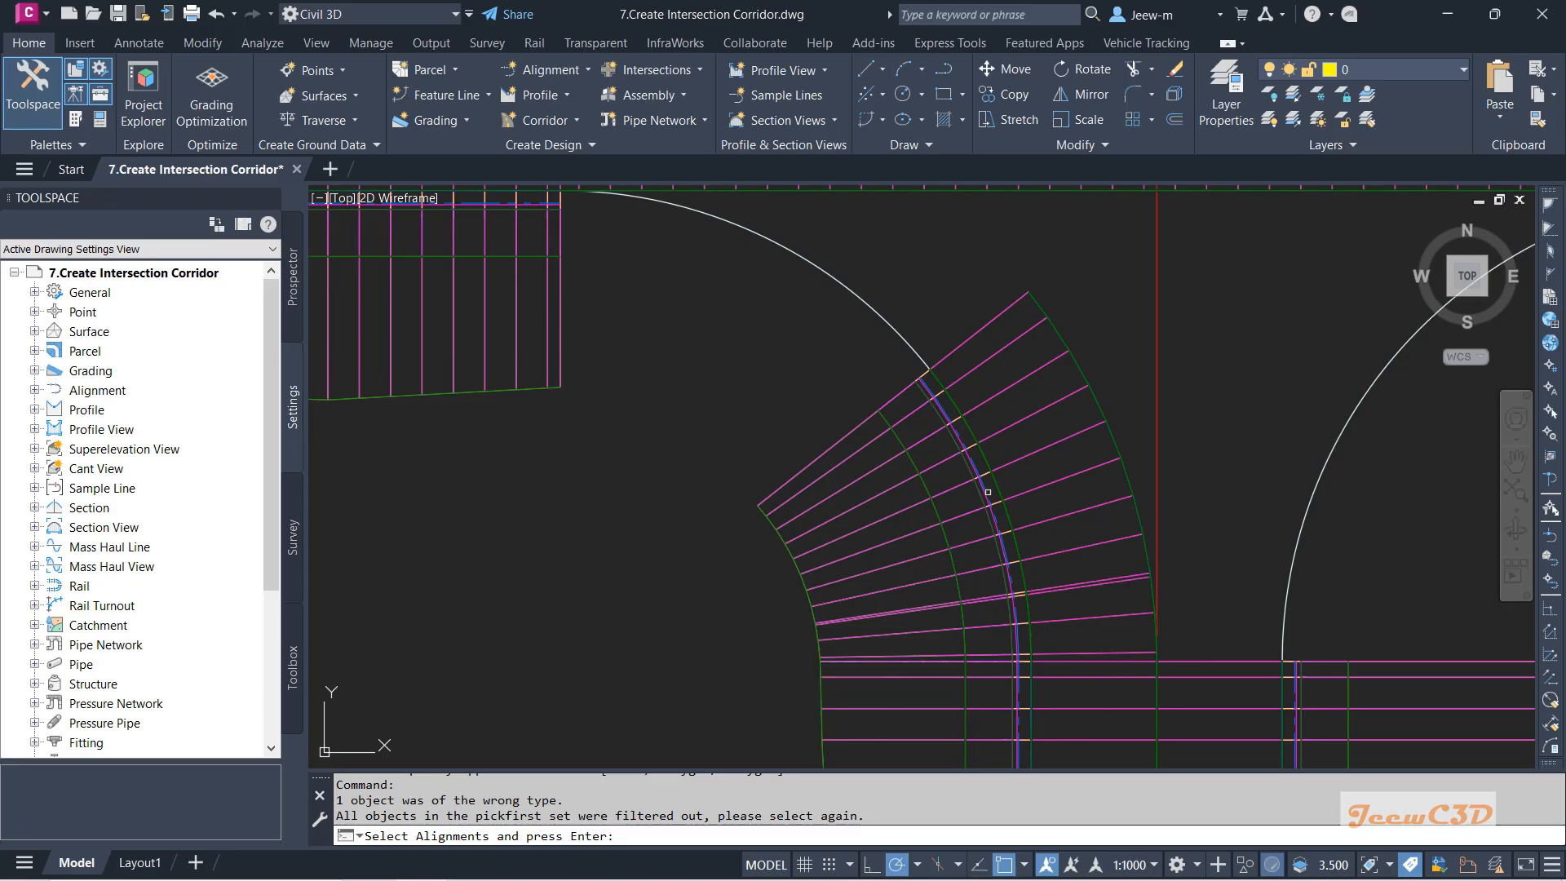
pyautogui.click(1159, 440)
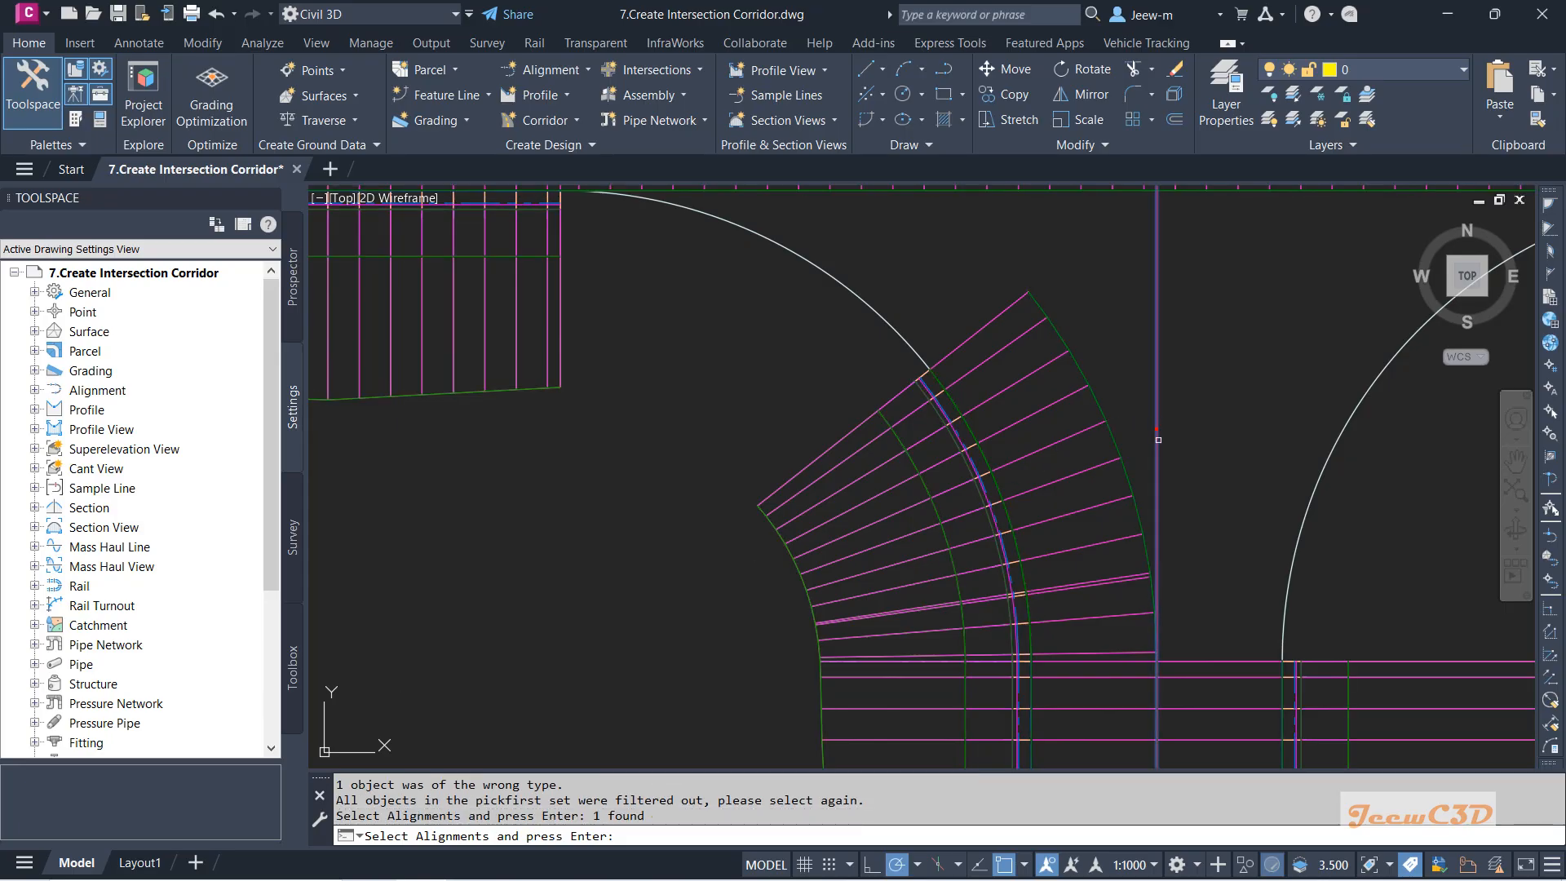
pyautogui.press('Return')
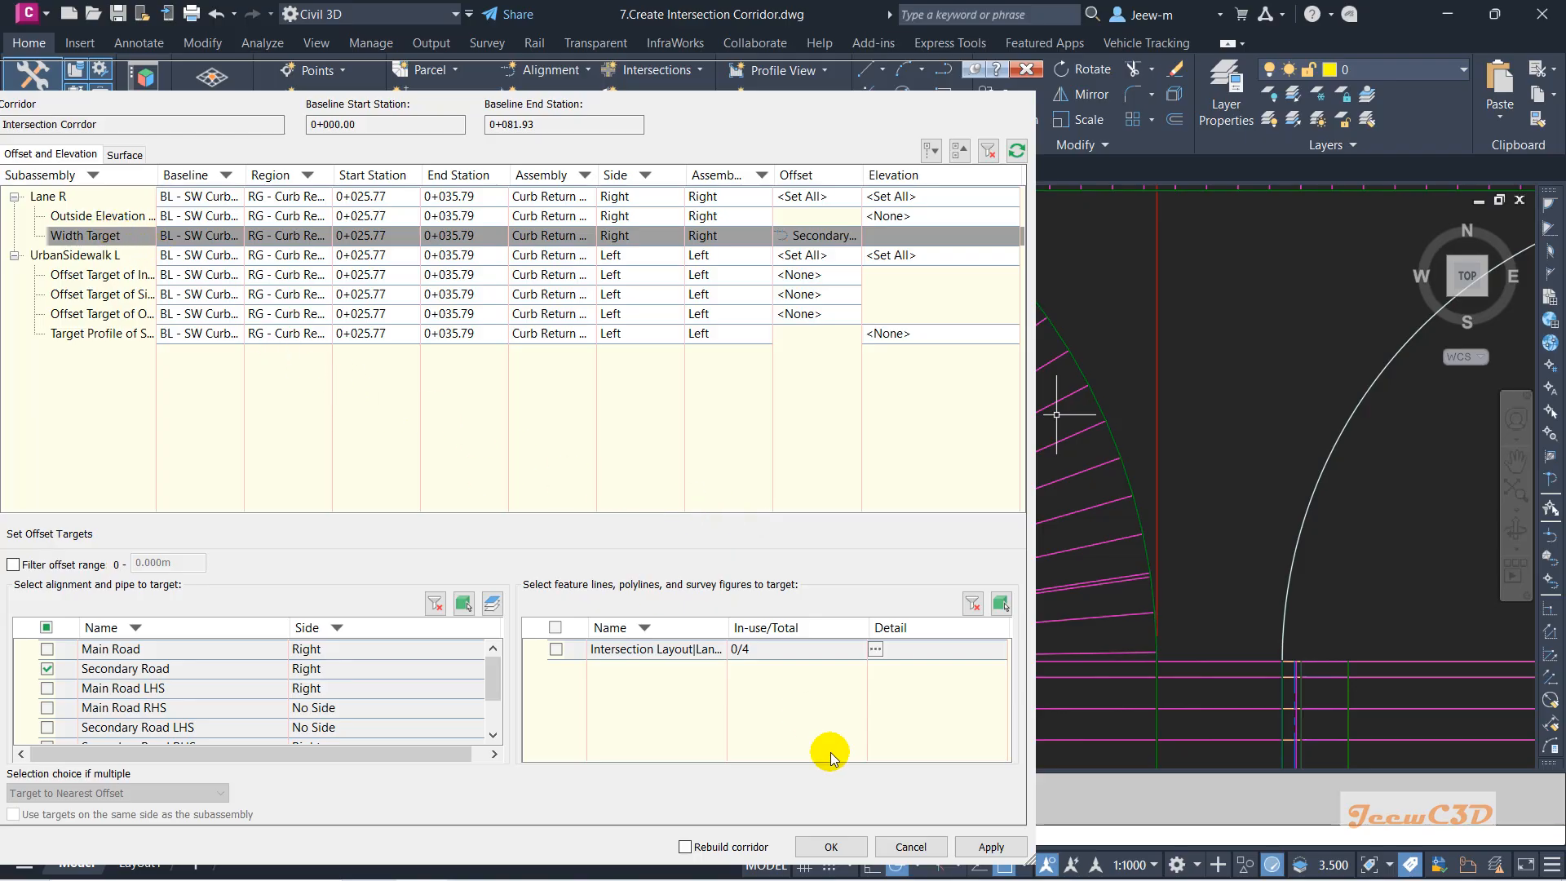
pyautogui.click(978, 849)
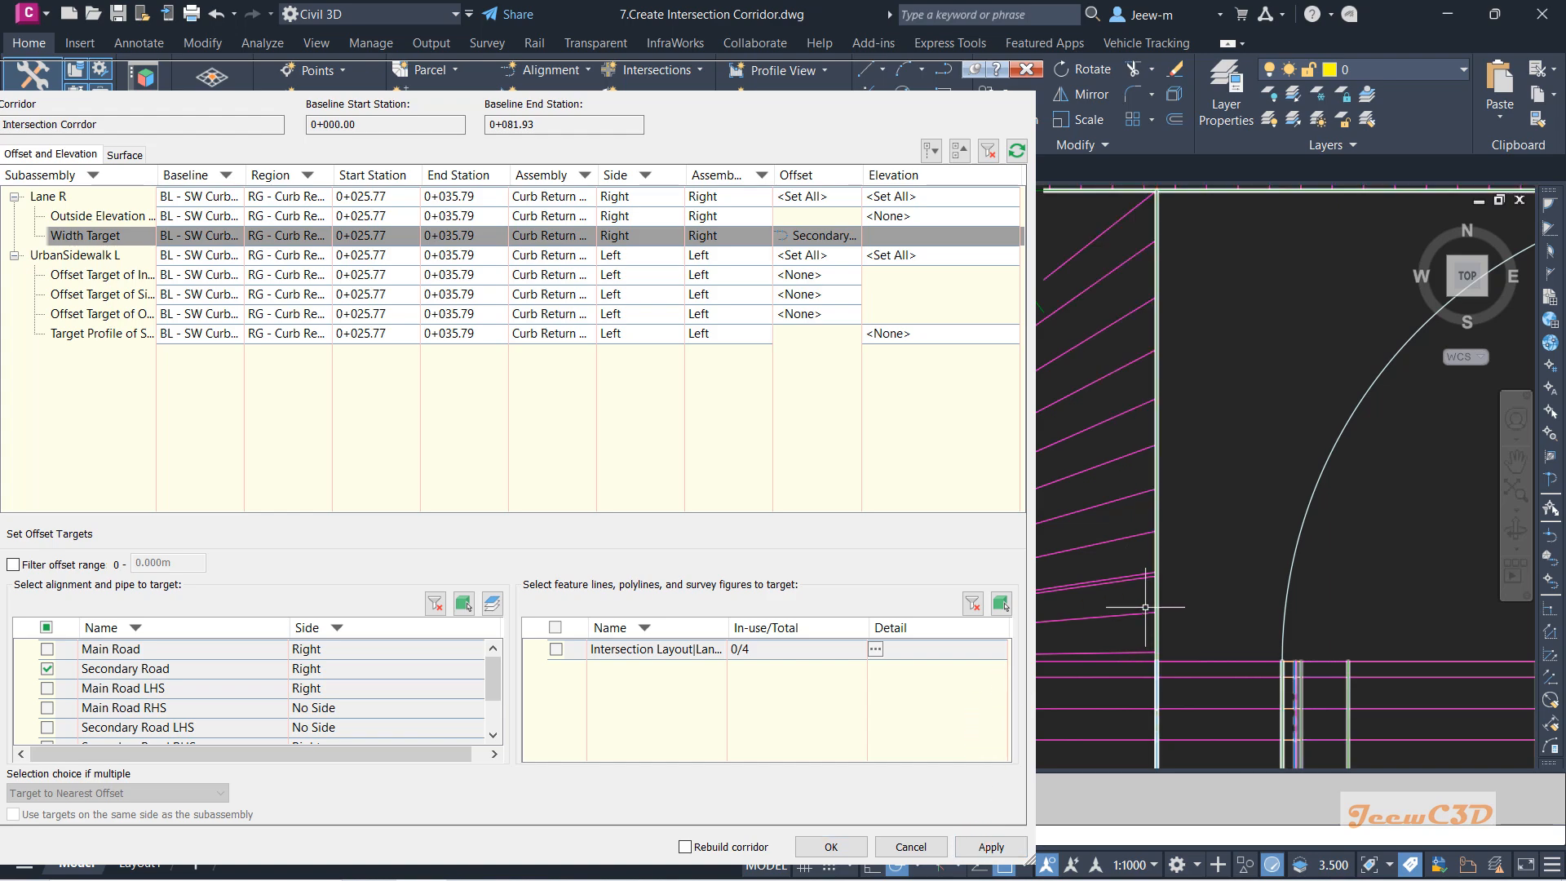
pyautogui.scroll(-2, 1195, 535)
pyautogui.moveTo(1208, 524); pyautogui.dragTo(1319, 526, button='middle')
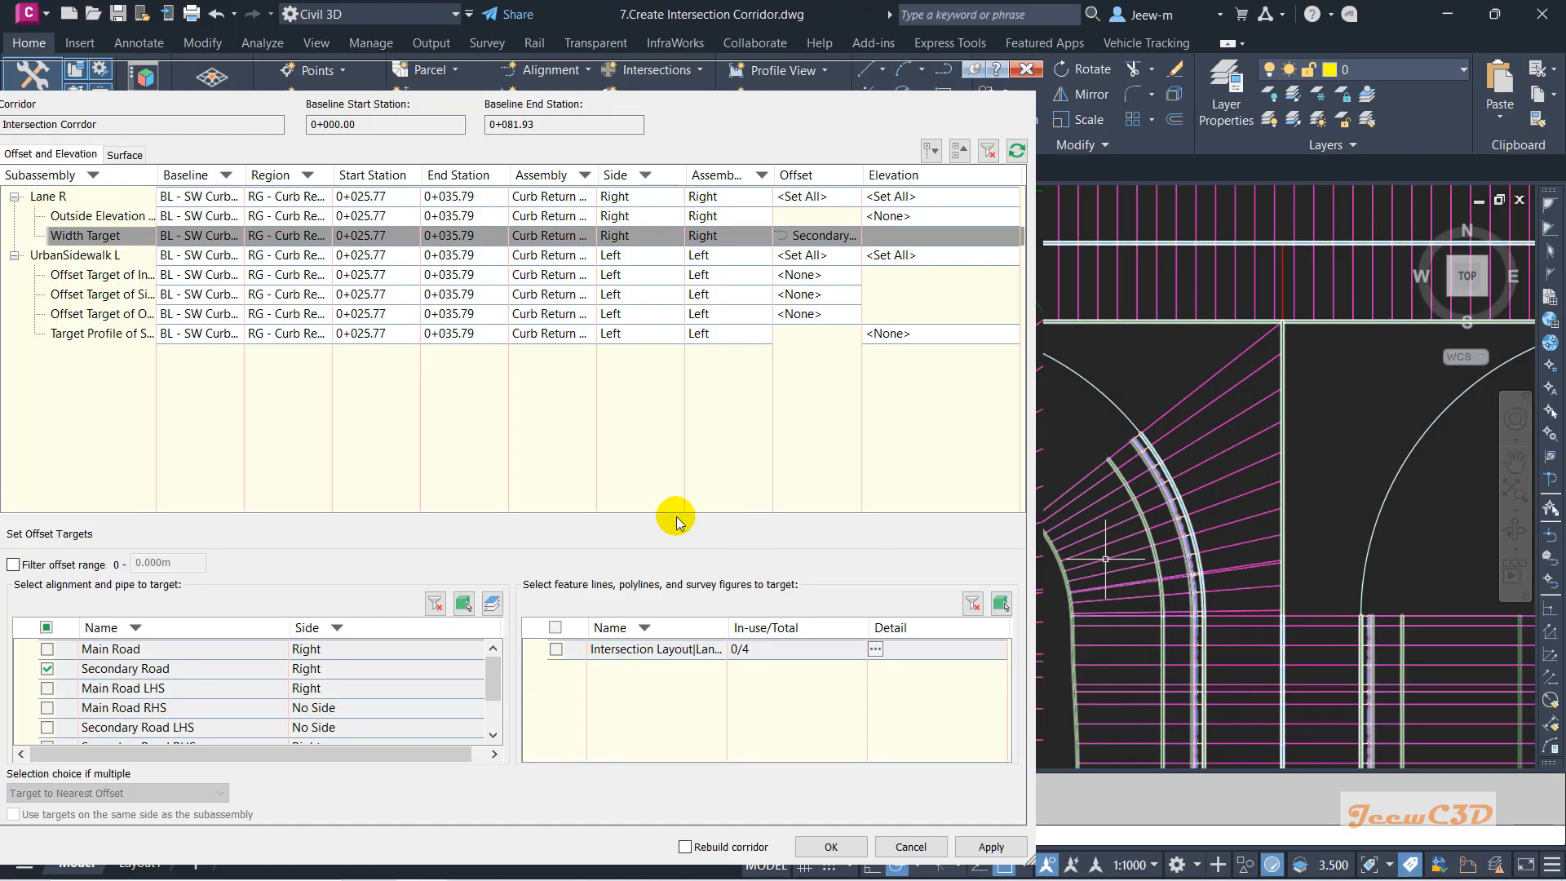
# Set the Outside Elevation target to the Secondary Road Profile and close target mapping.
pyautogui.click(104, 217)
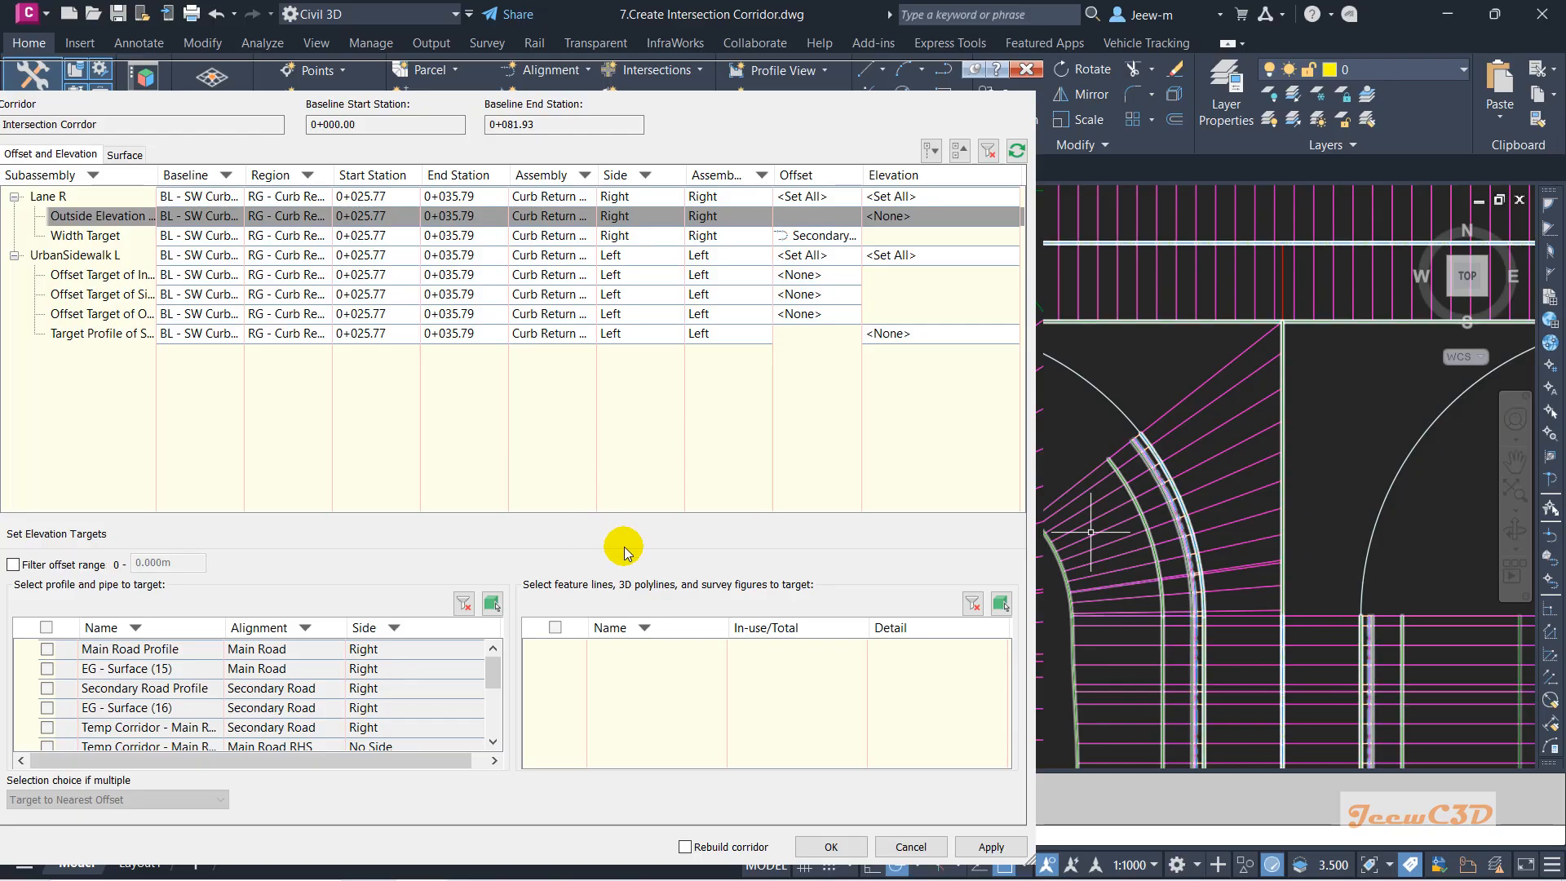
pyautogui.click(492, 603)
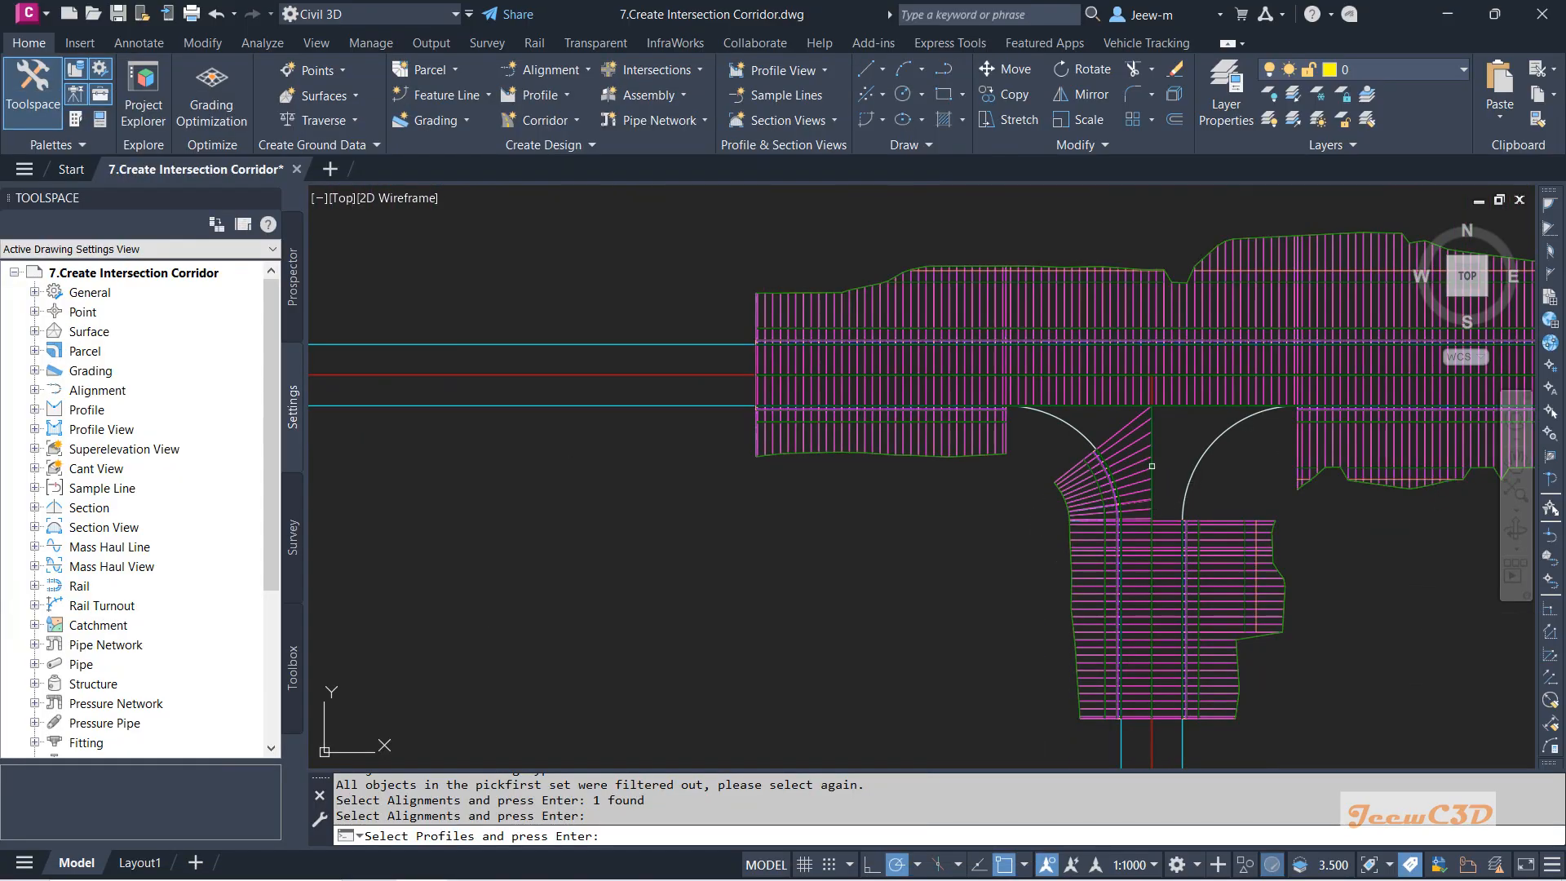
pyautogui.scroll(-8, 1152, 465)
pyautogui.moveTo(1153, 489); pyautogui.dragTo(664, 409, button='middle')
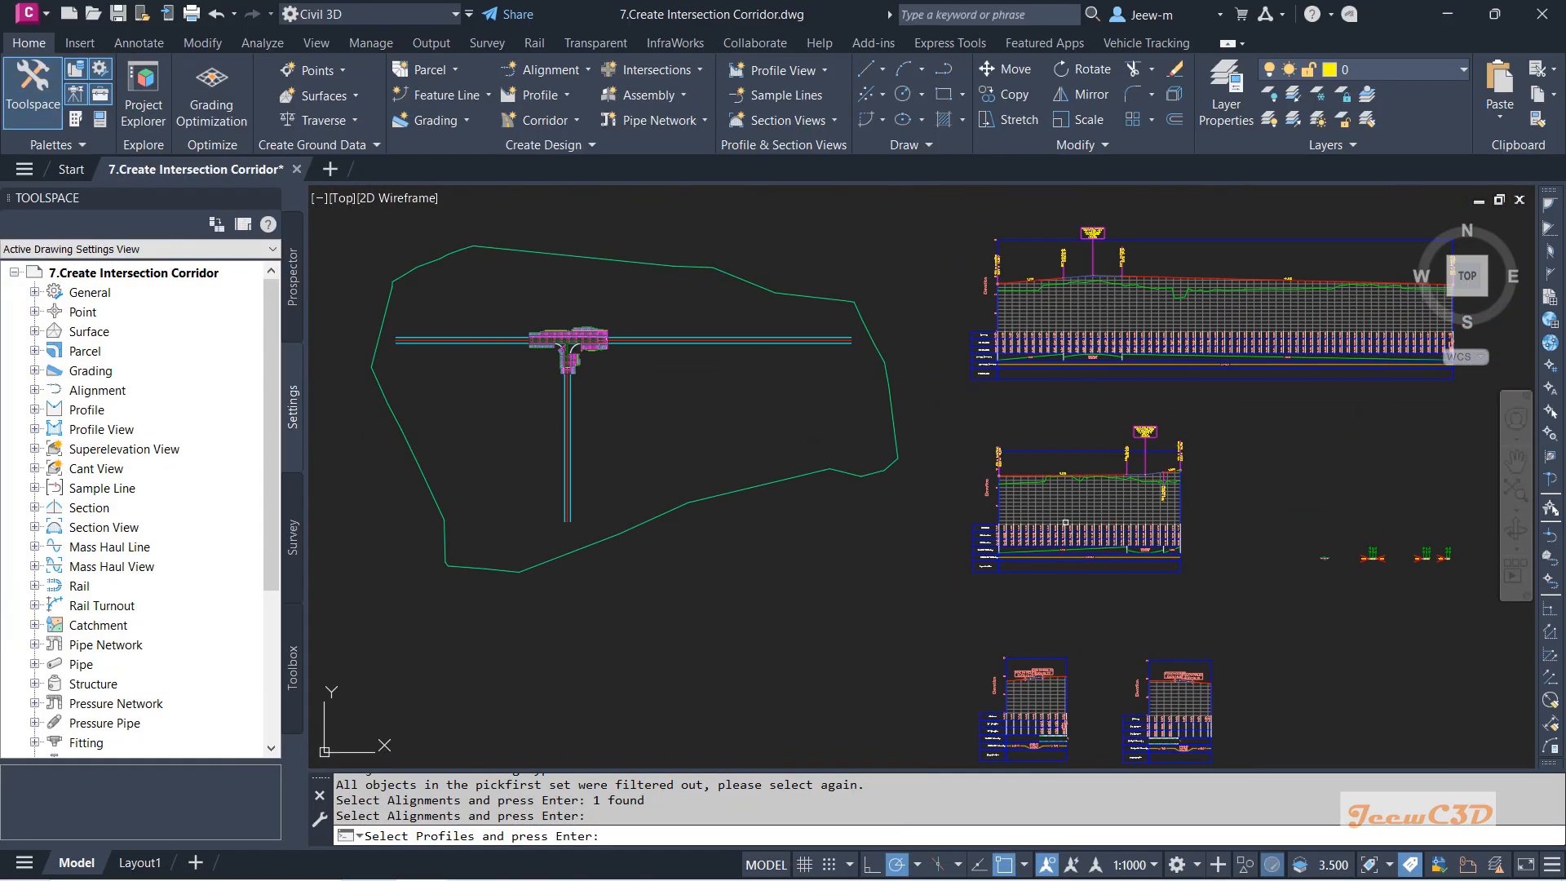
pyautogui.scroll(10, 1065, 523)
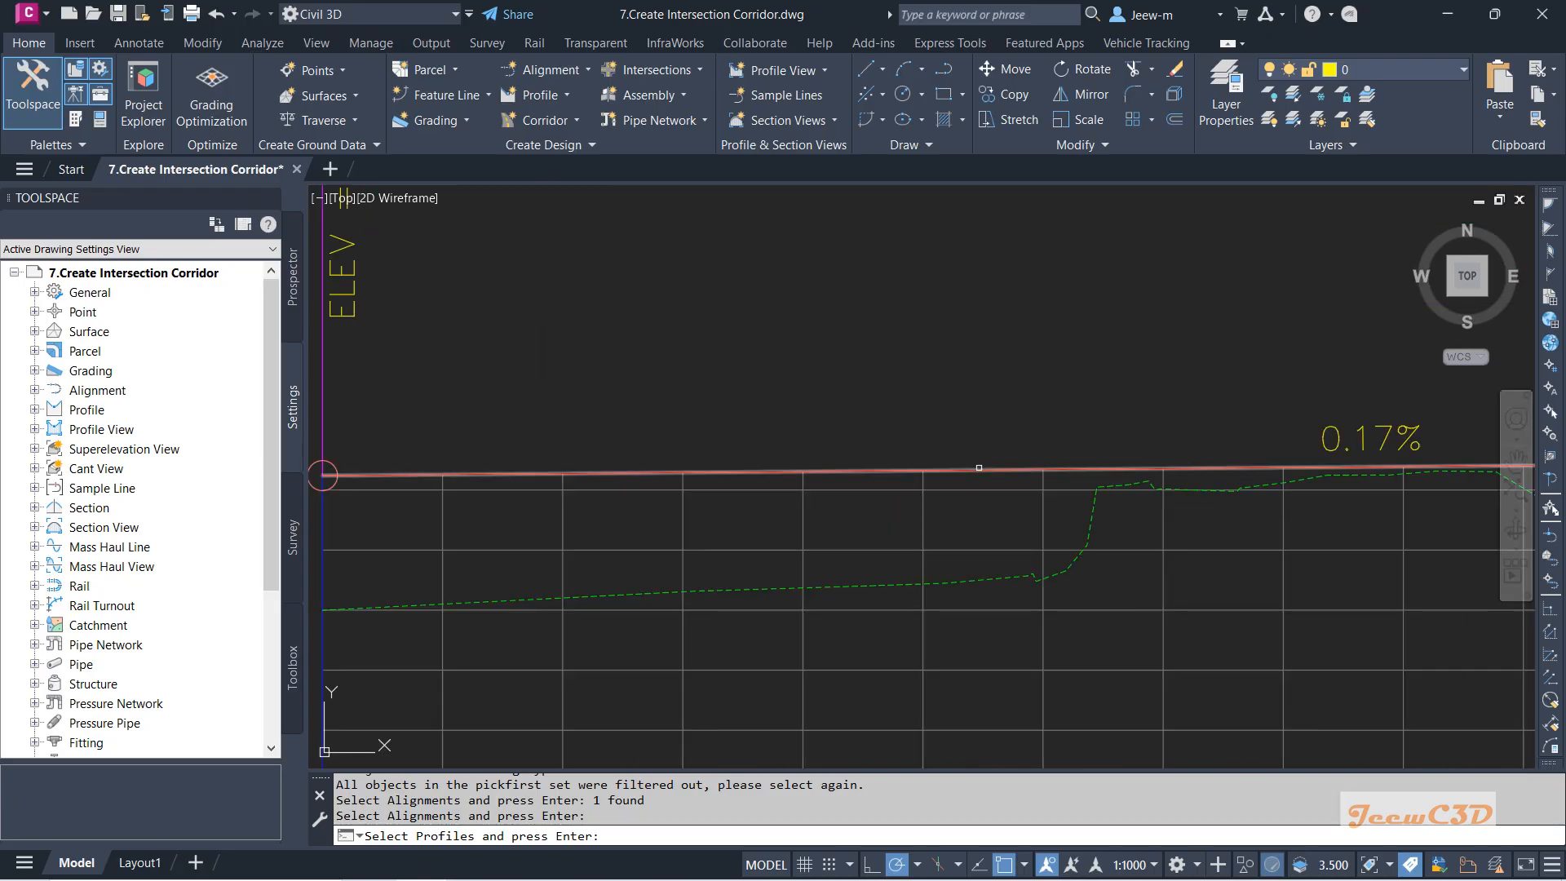
pyautogui.click(979, 467)
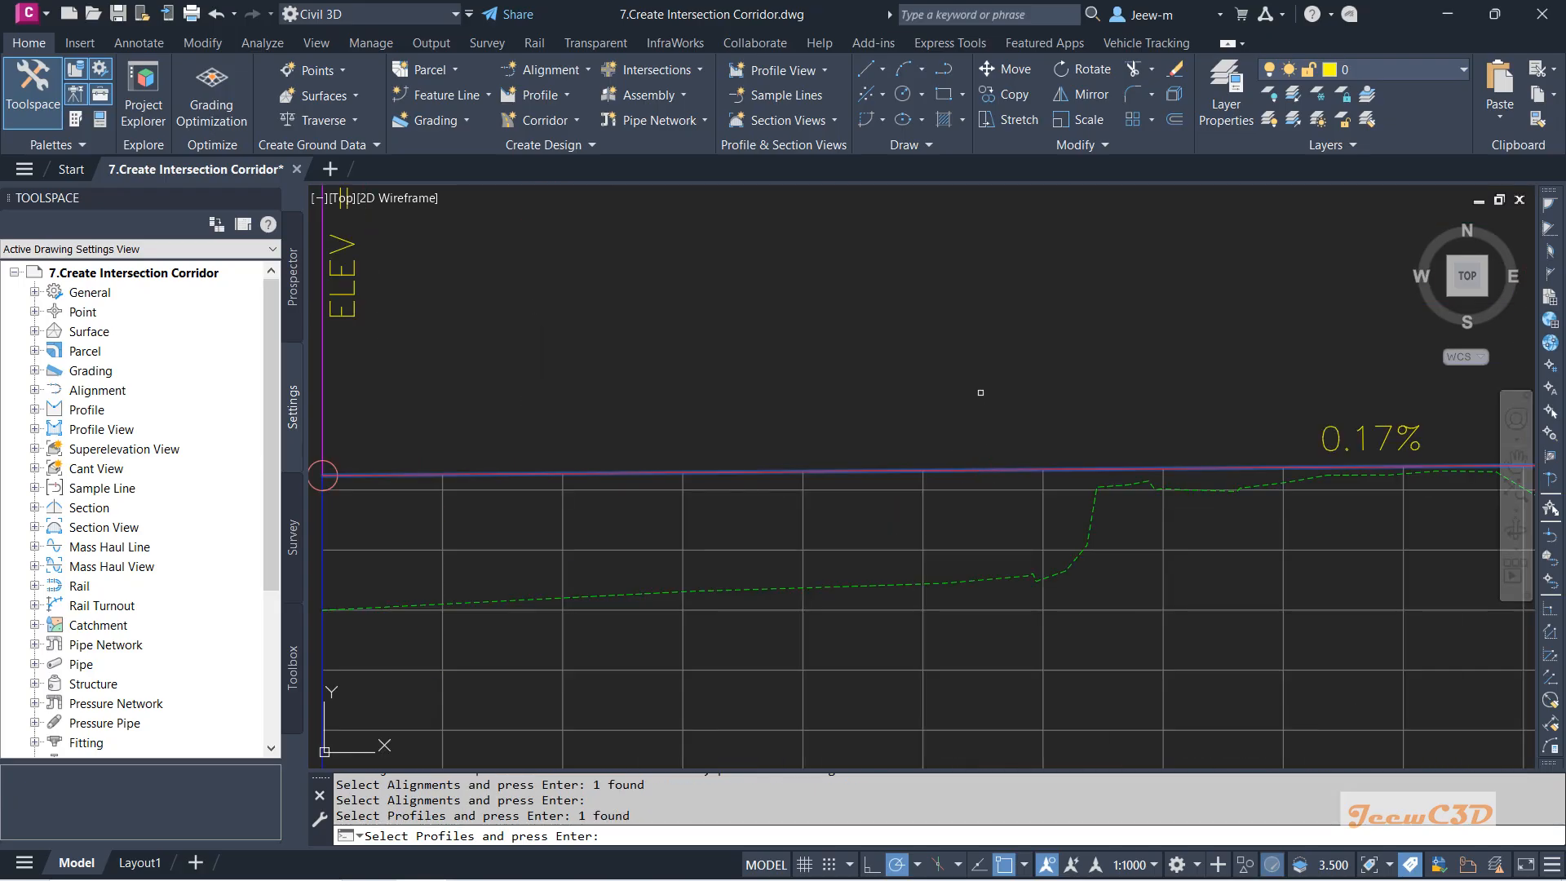
pyautogui.press('Return')
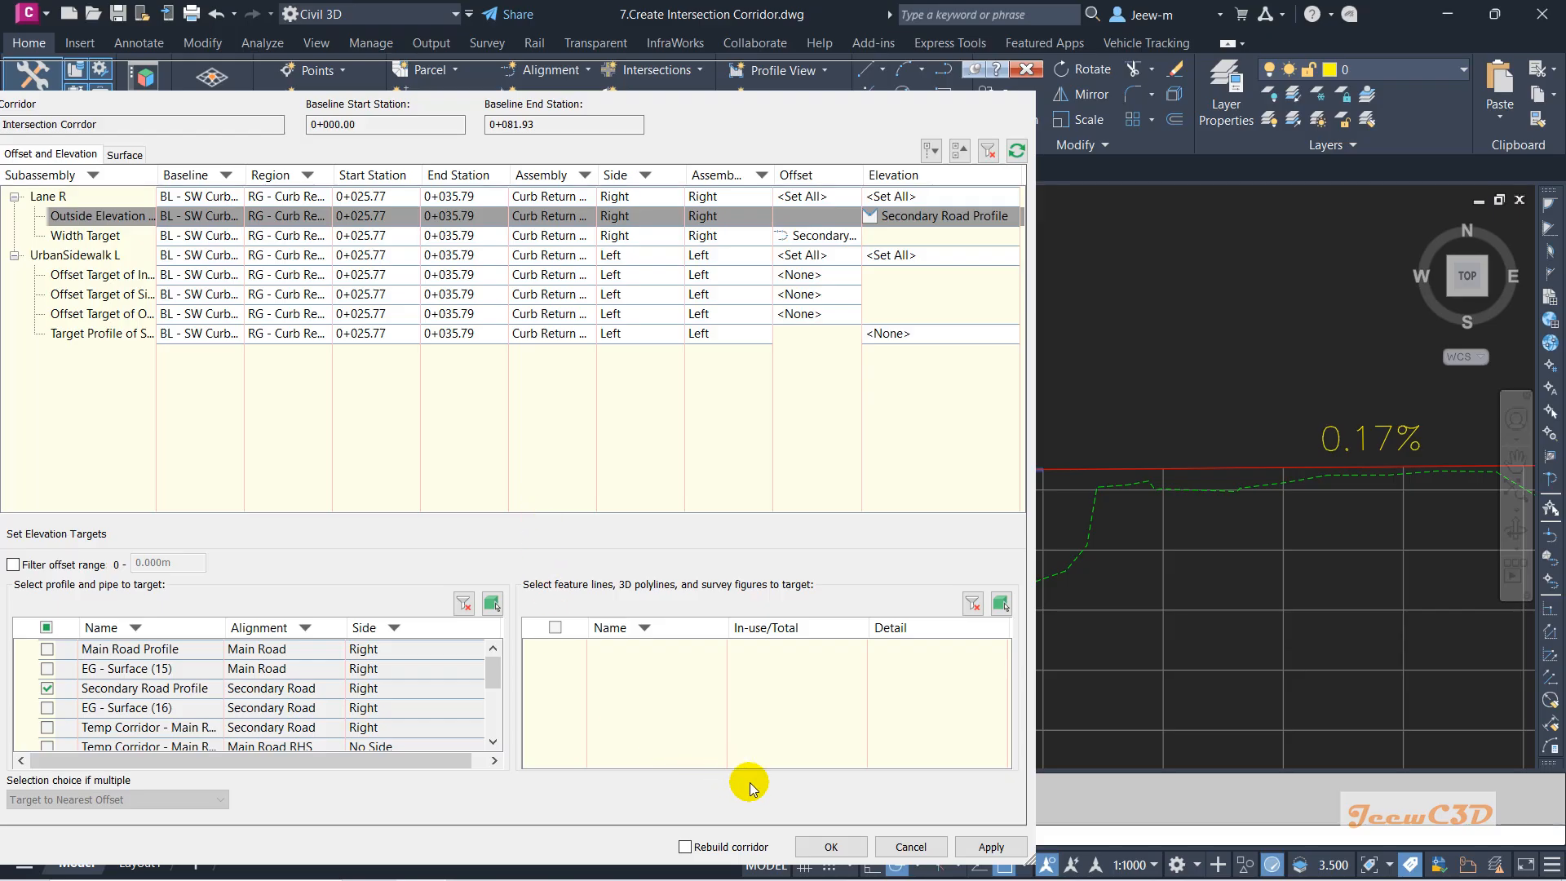
pyautogui.click(830, 846)
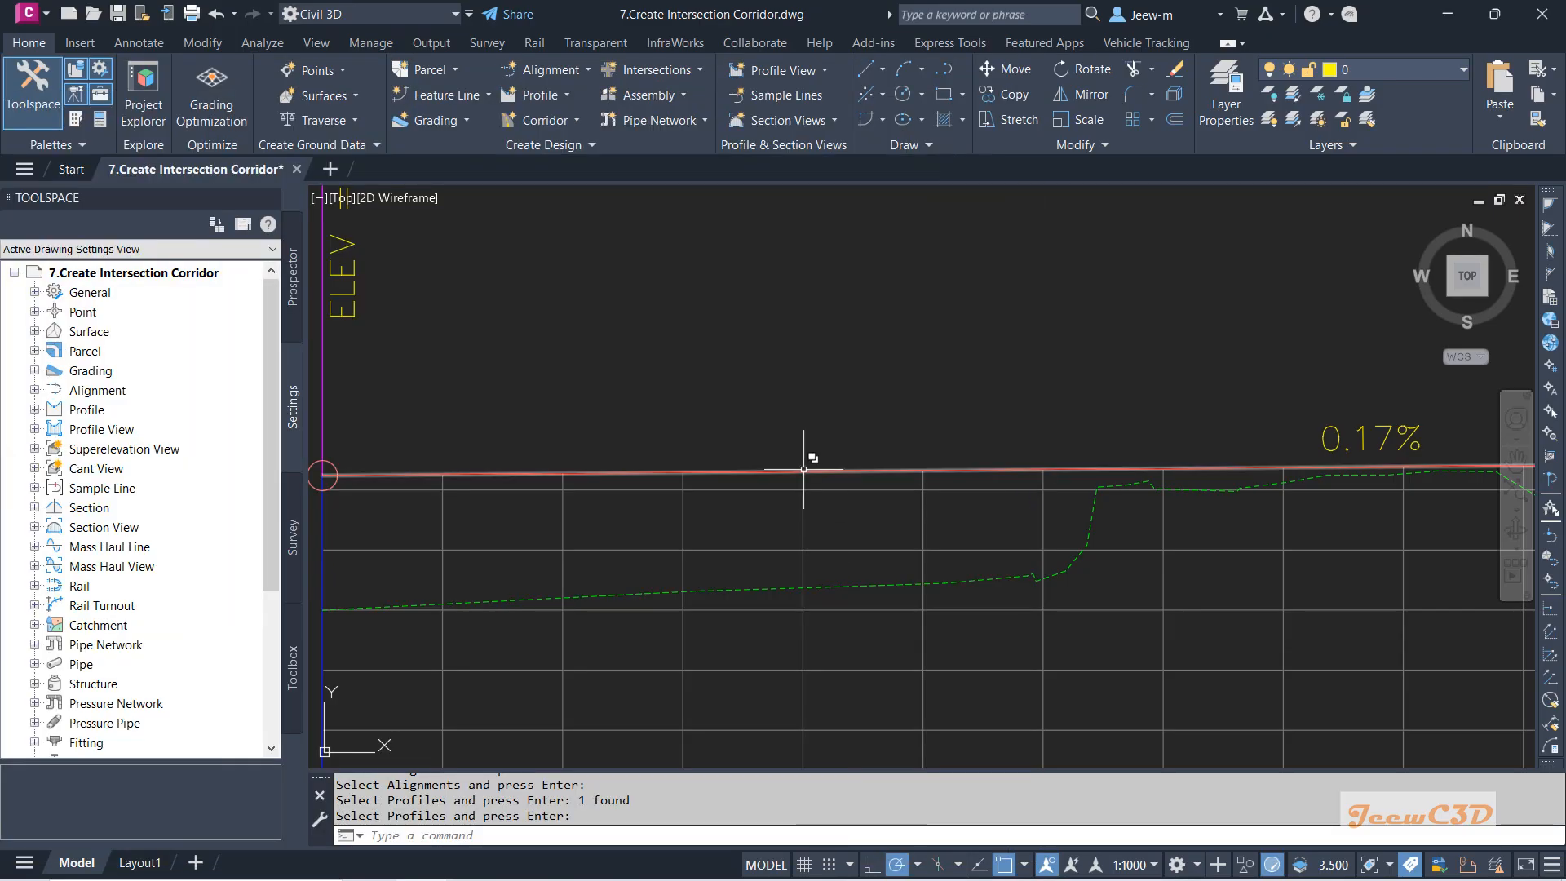
pyautogui.scroll(-10, 807, 454)
pyautogui.scroll(10, 640, 441)
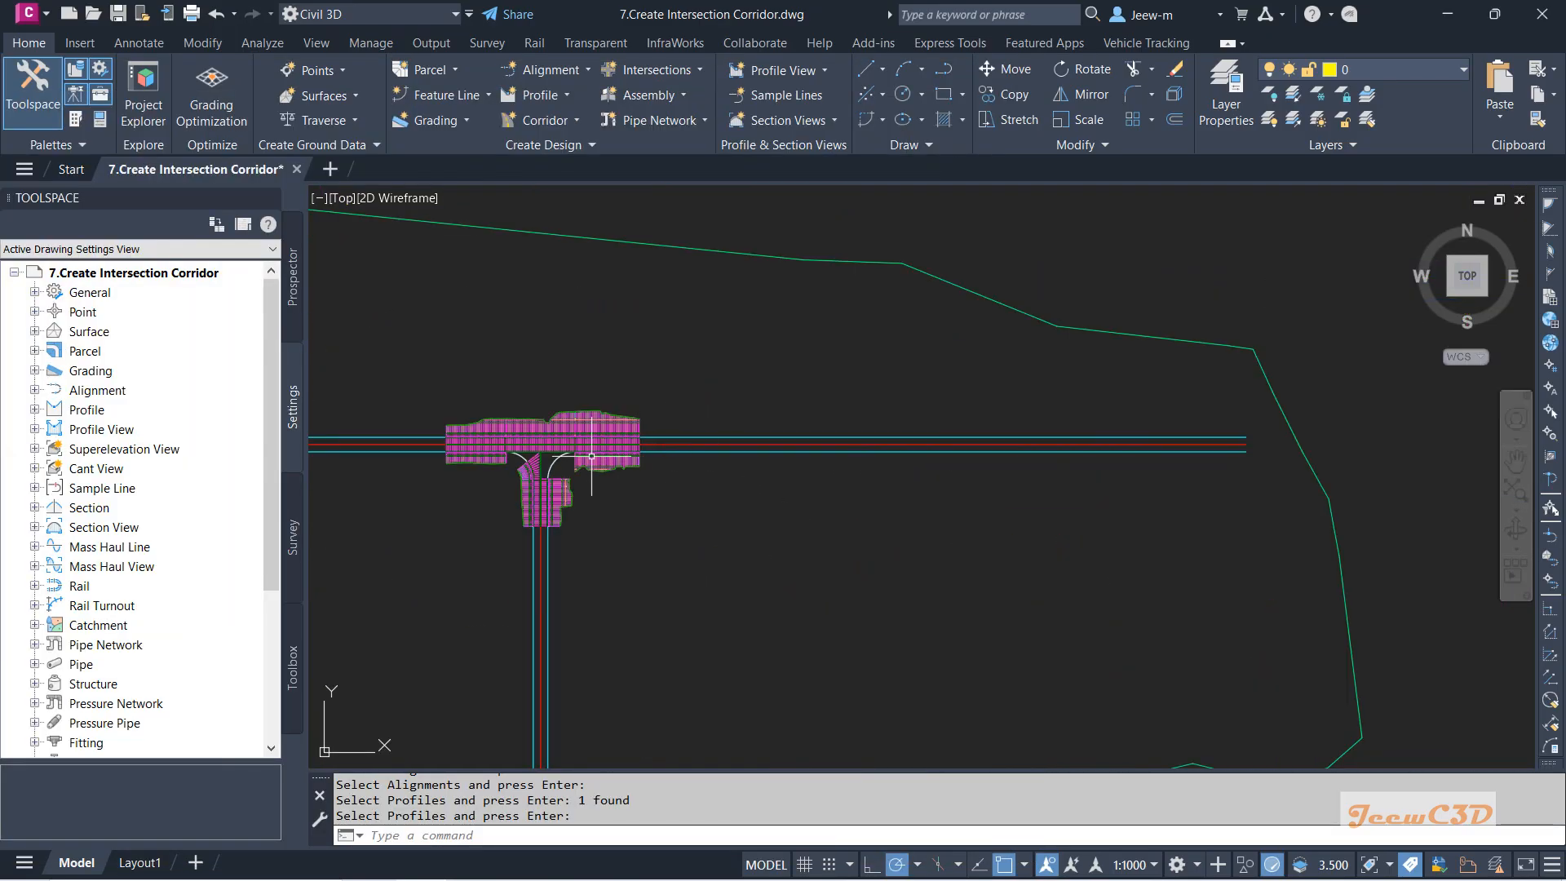
pyautogui.moveTo(469, 446)
pyautogui.mouseDown(button='middle')
pyautogui.moveTo(664, 467)
pyautogui.moveTo(780, 445)
pyautogui.mouseUp(button='middle')
pyautogui.press('Escape')
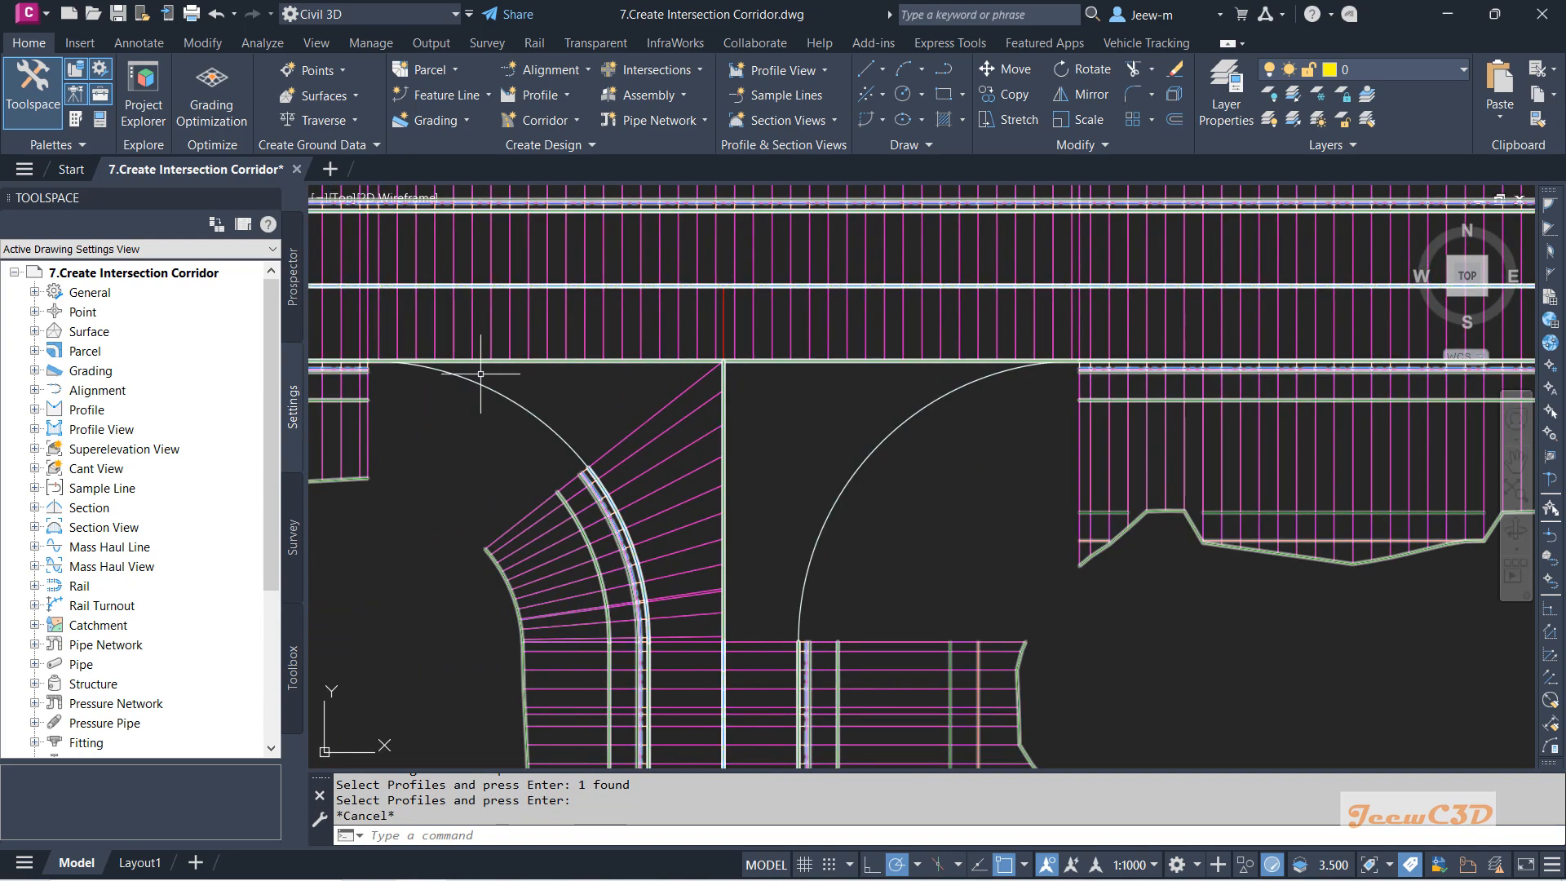
# Re-enable the second SW Curb Return region (0+035.79m–0+049.33m) and rebuild the corridor.
pyautogui.click(682, 420)
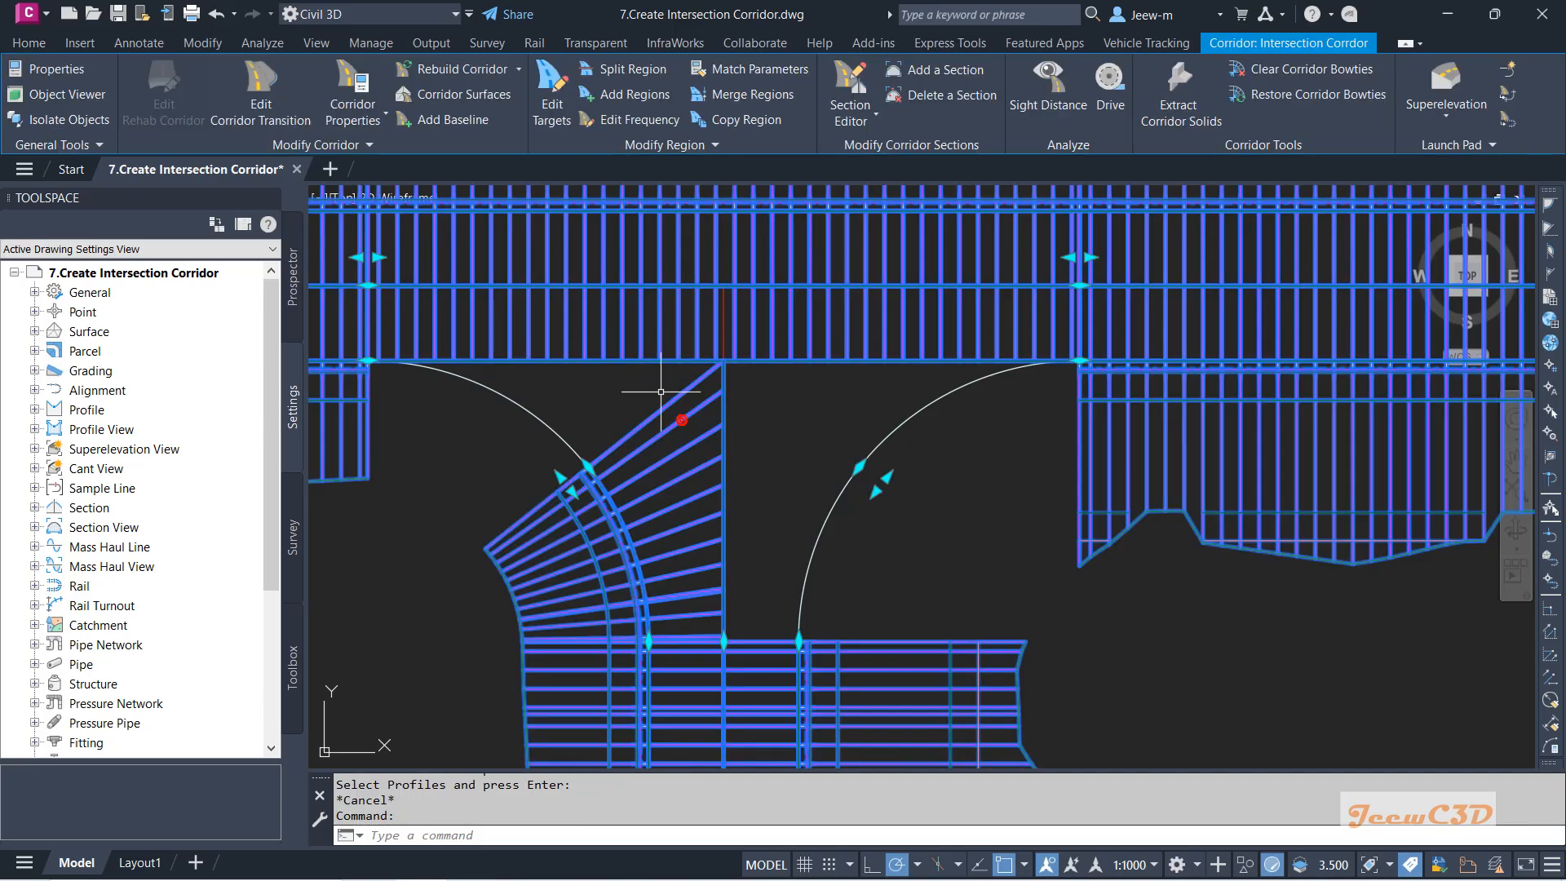
pyautogui.click(353, 89)
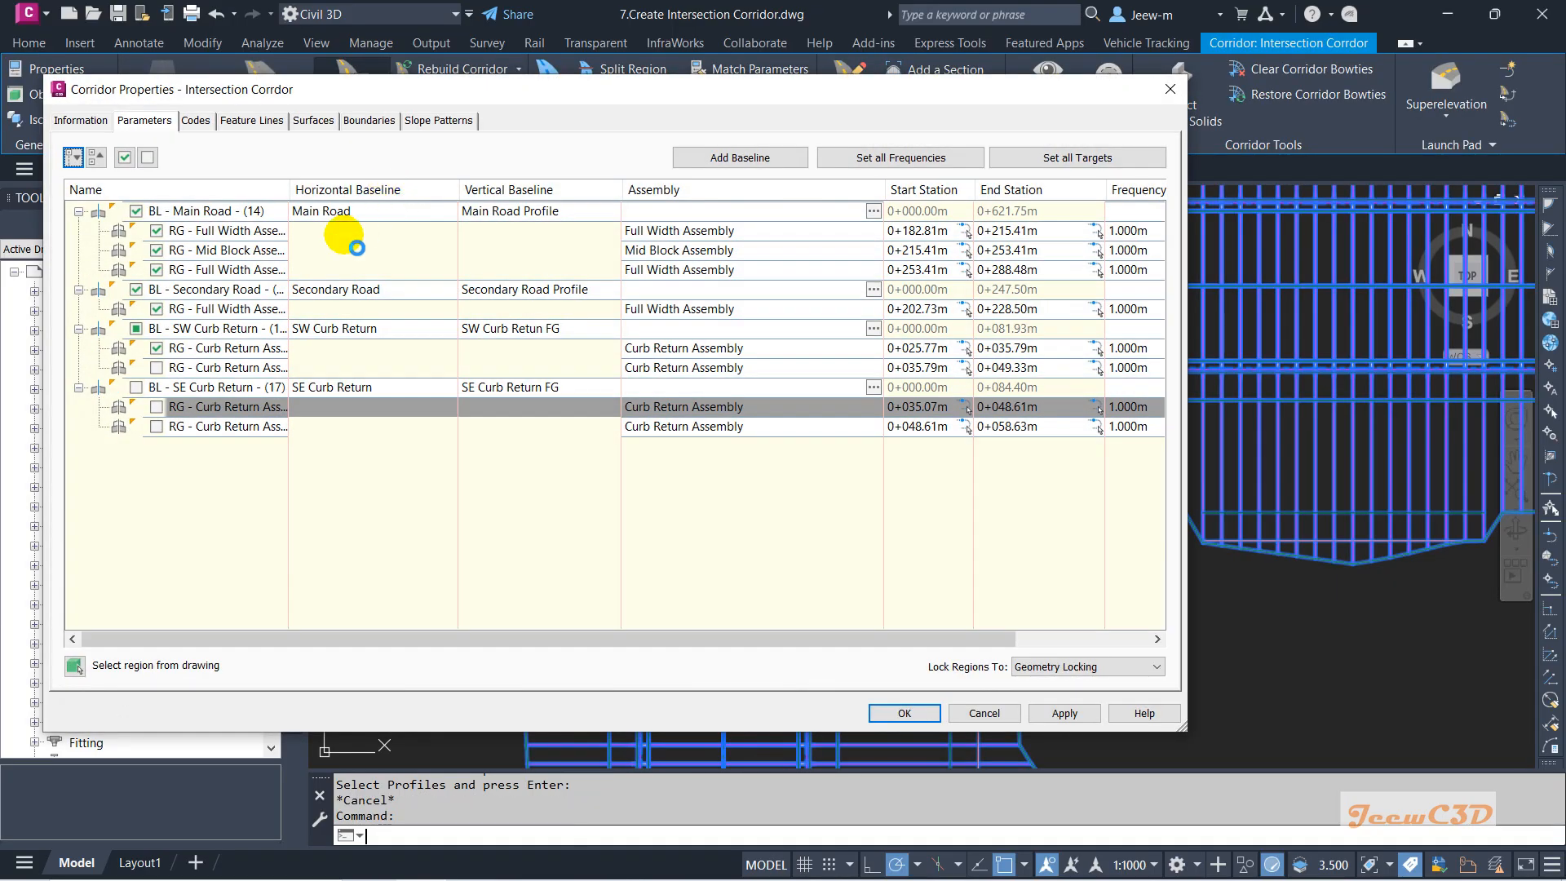
pyautogui.click(156, 367)
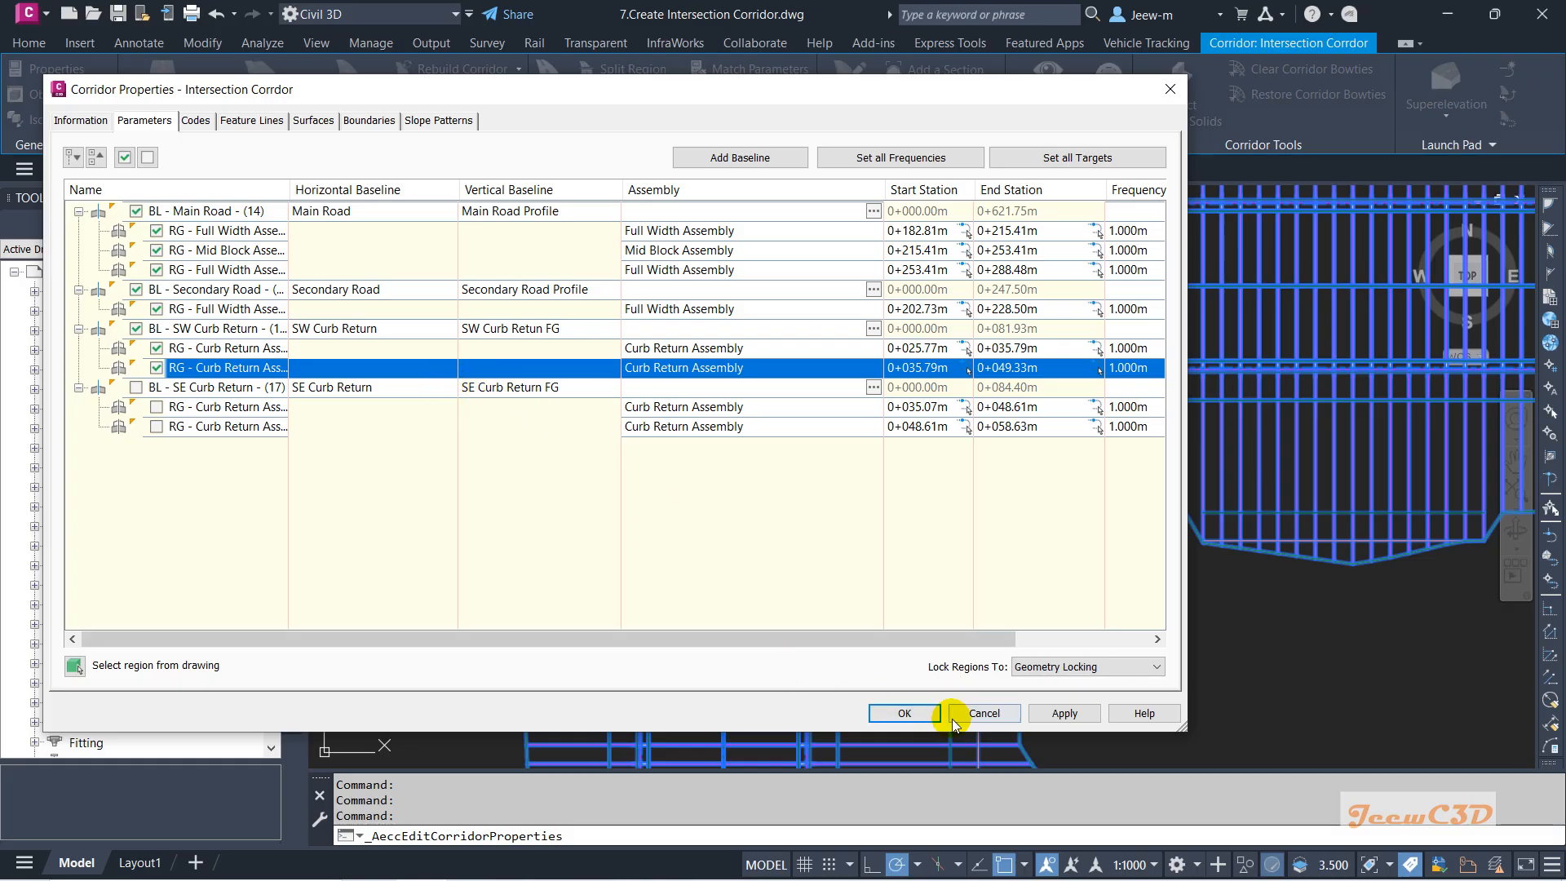
pyautogui.click(905, 713)
pyautogui.click(649, 396)
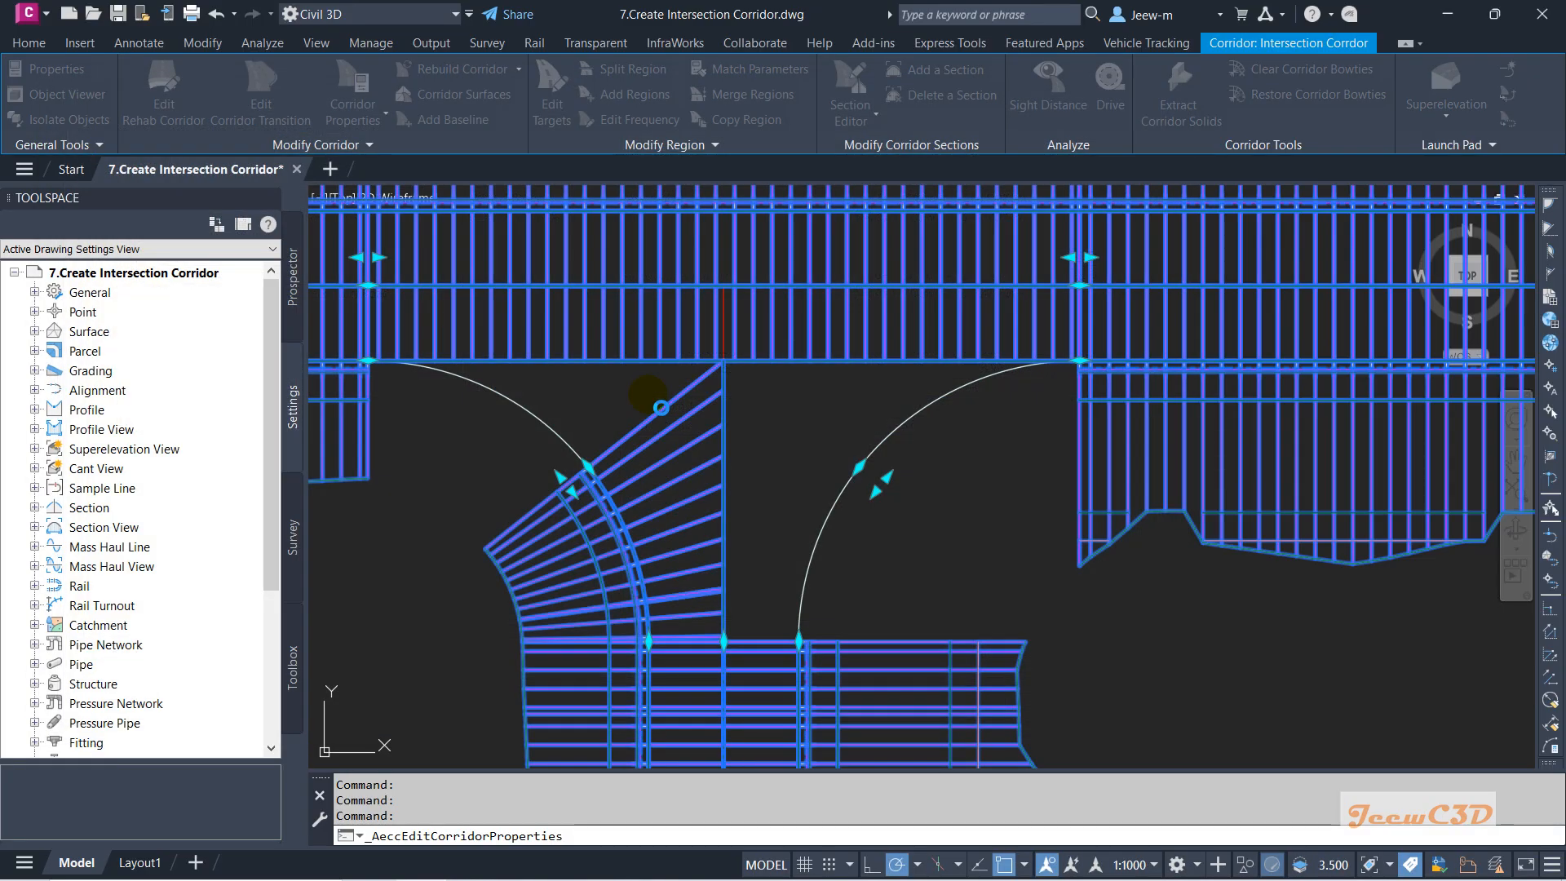
pyautogui.scroll(3, 913, 428)
pyautogui.press('Escape')
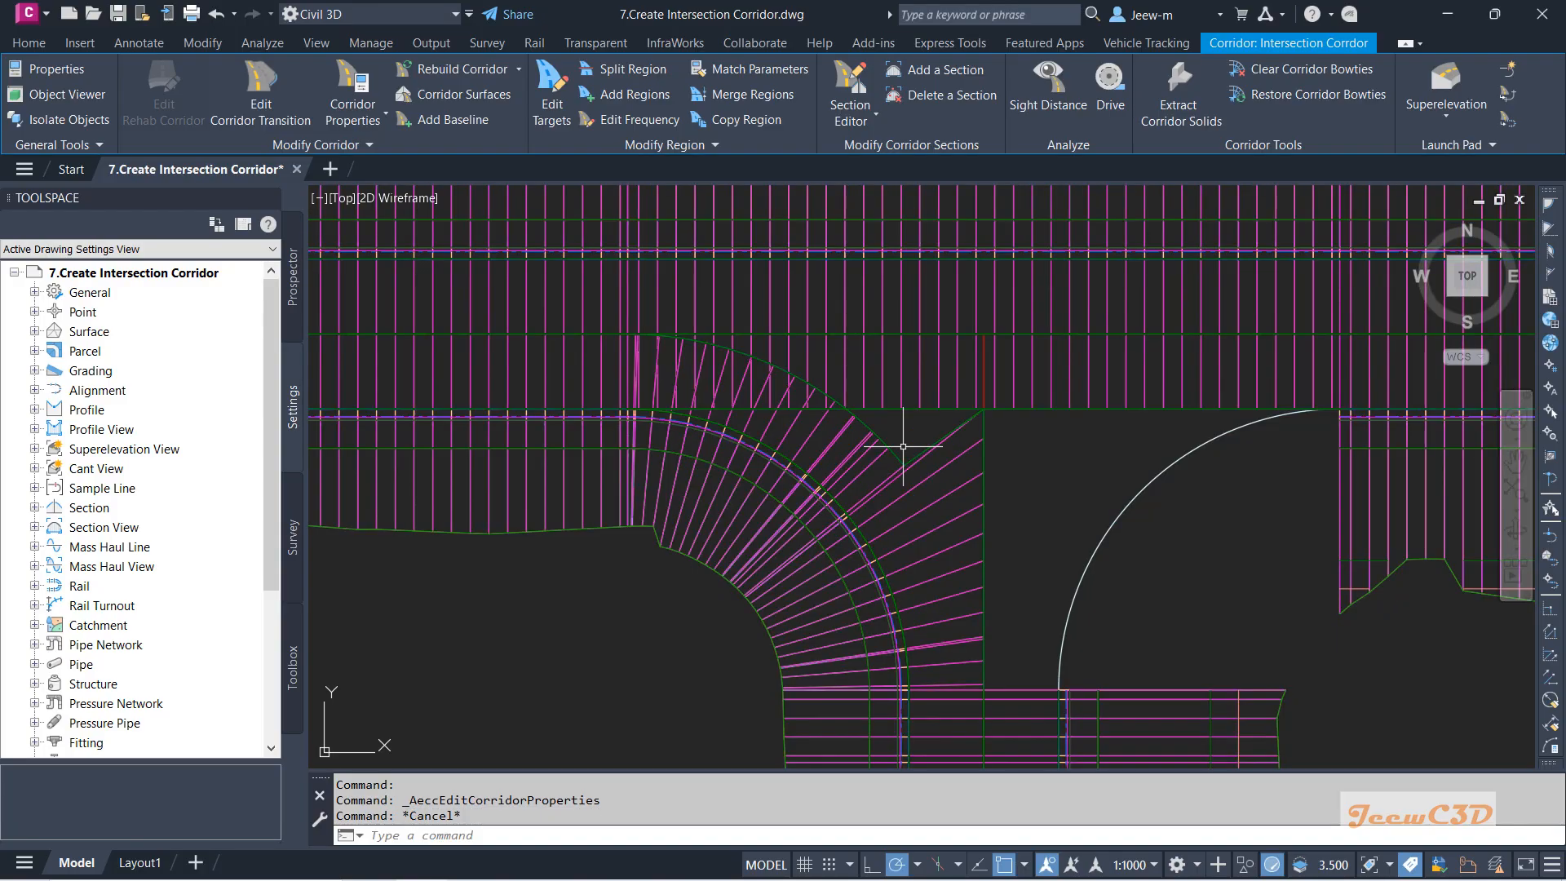
# Open target mapping for the second SW curb-return region via Edit Targets.
pyautogui.click(693, 343)
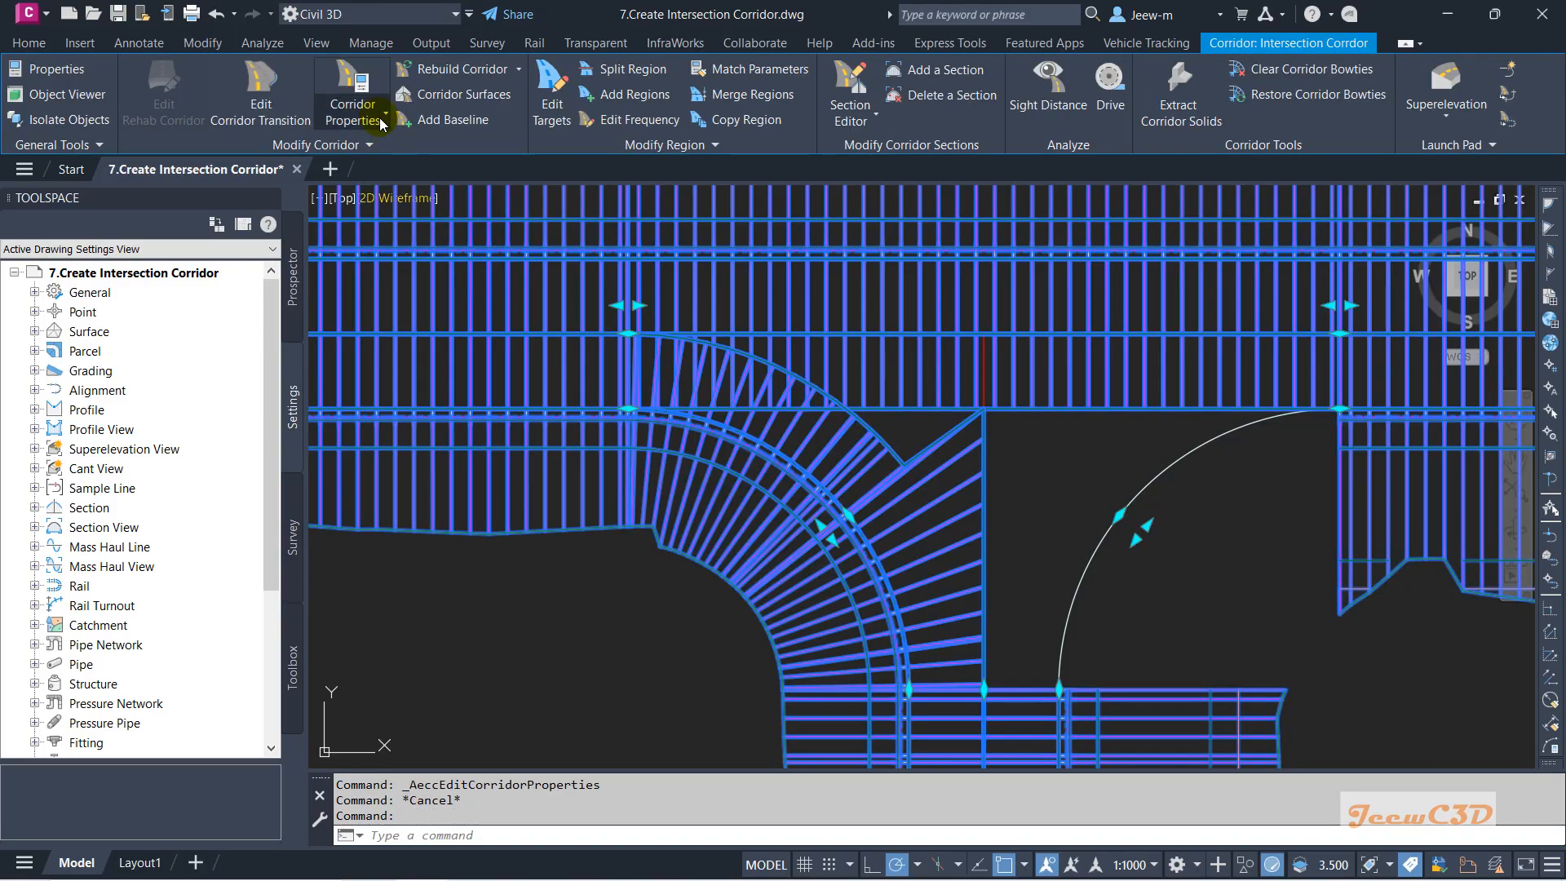
pyautogui.click(560, 95)
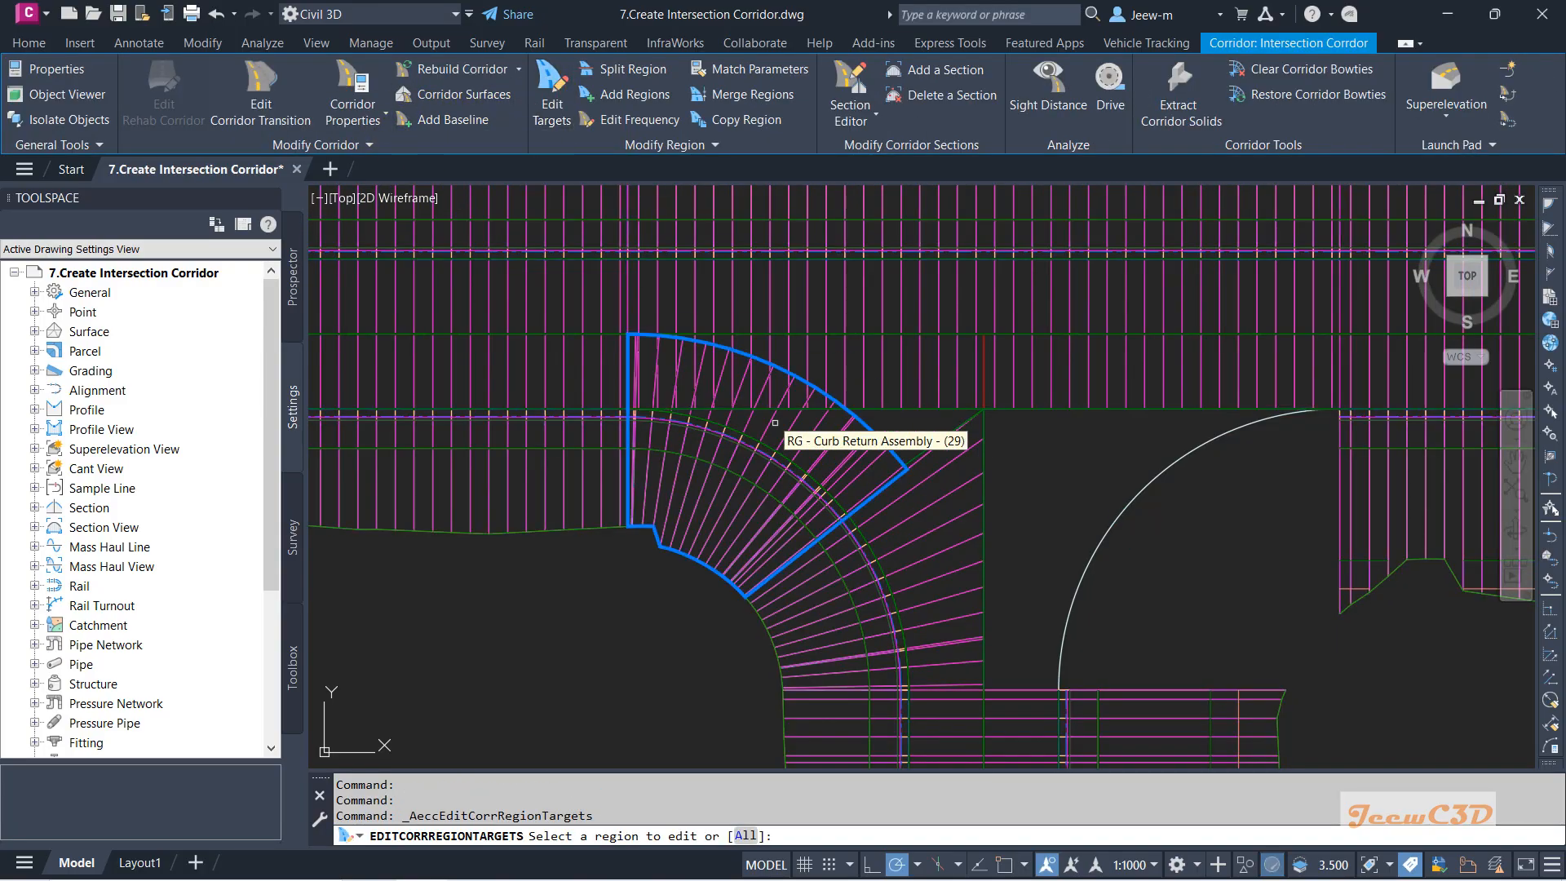
pyautogui.scroll(2, 889, 481)
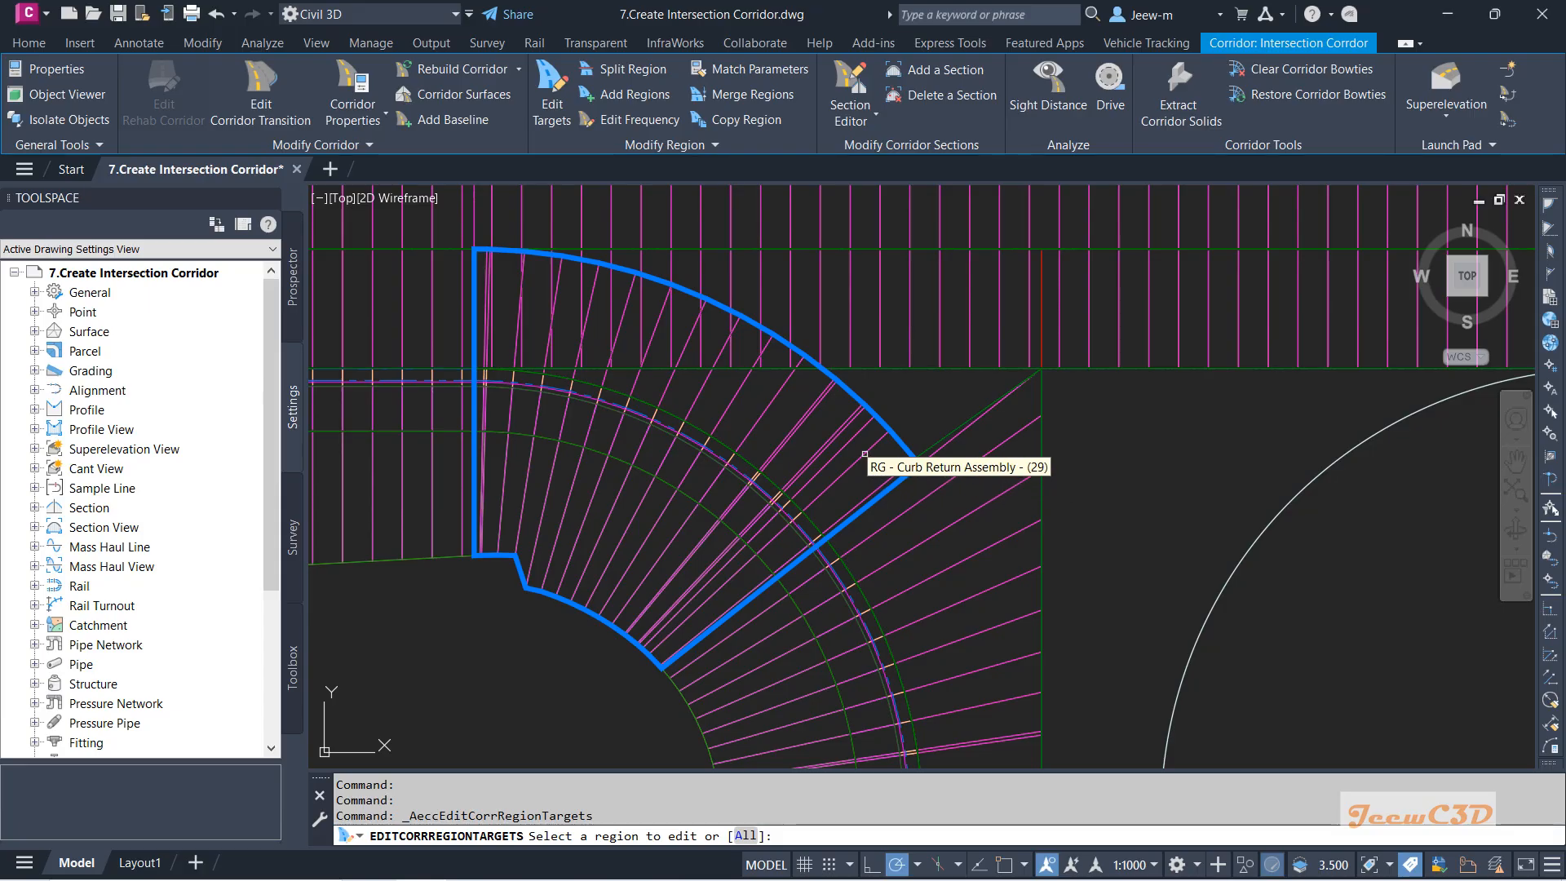
pyautogui.click(864, 454)
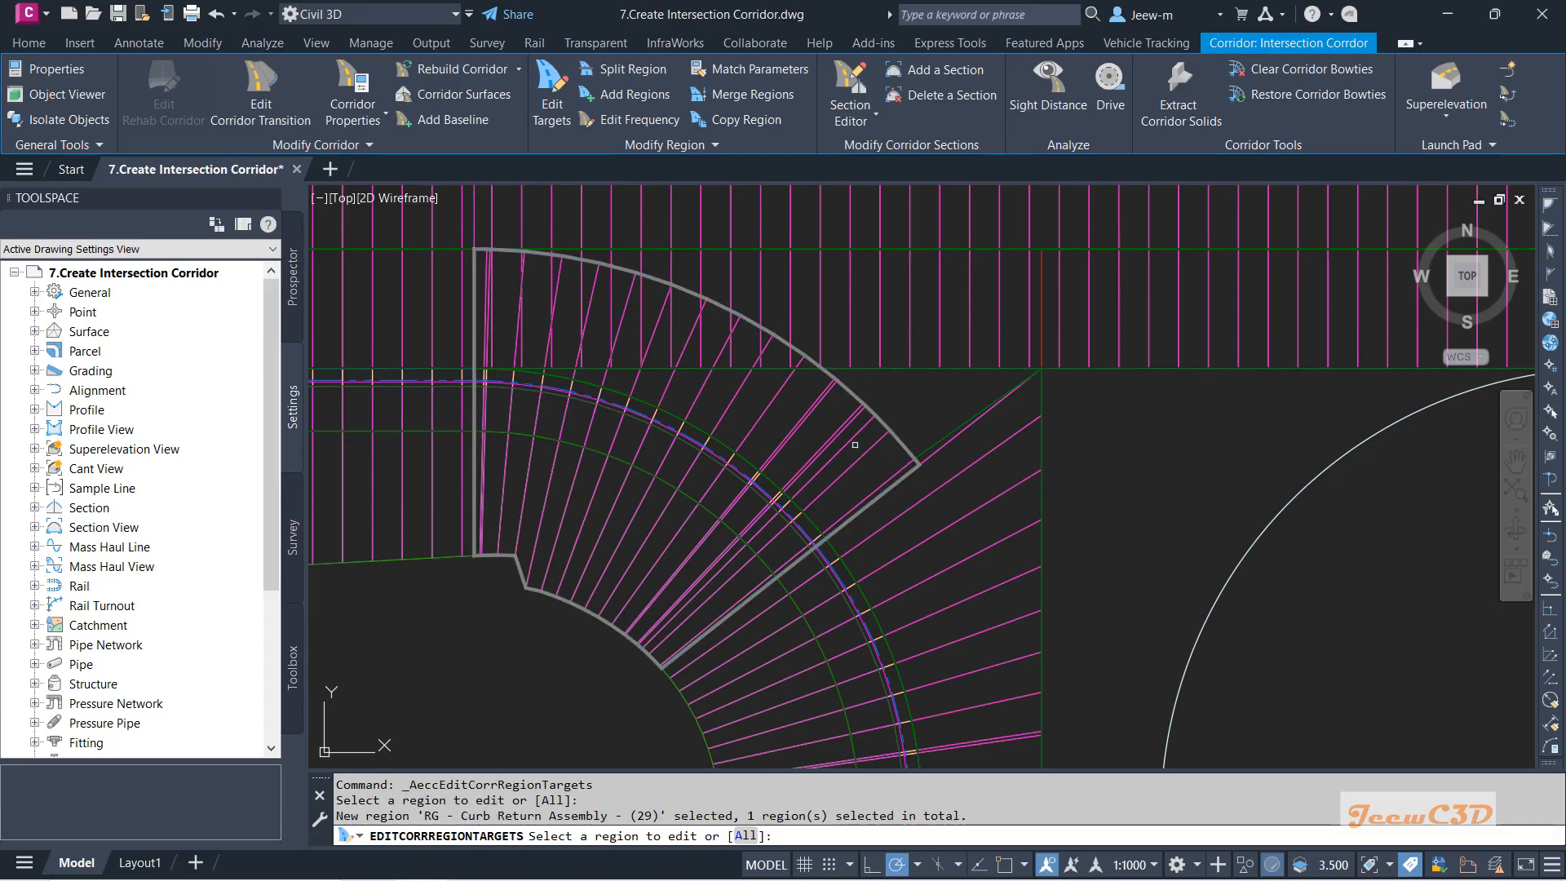
pyautogui.rightClick(854, 444)
pyautogui.click(896, 458)
# Set the Width Target to the Main Road RHS alignment picked from the drawing, and apply.
pyautogui.click(86, 237)
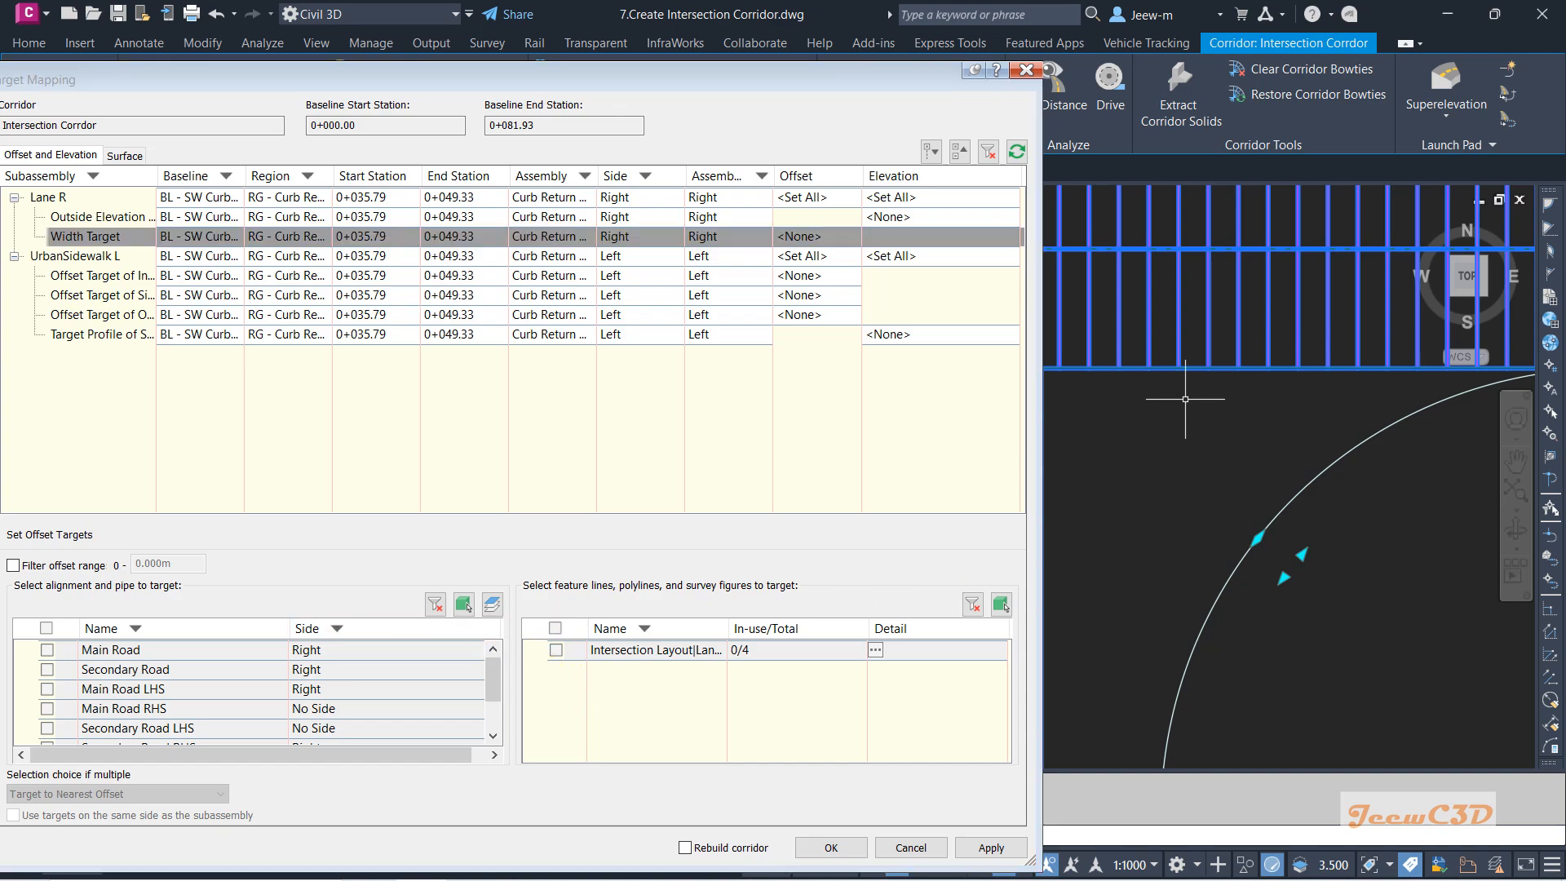
pyautogui.click(463, 605)
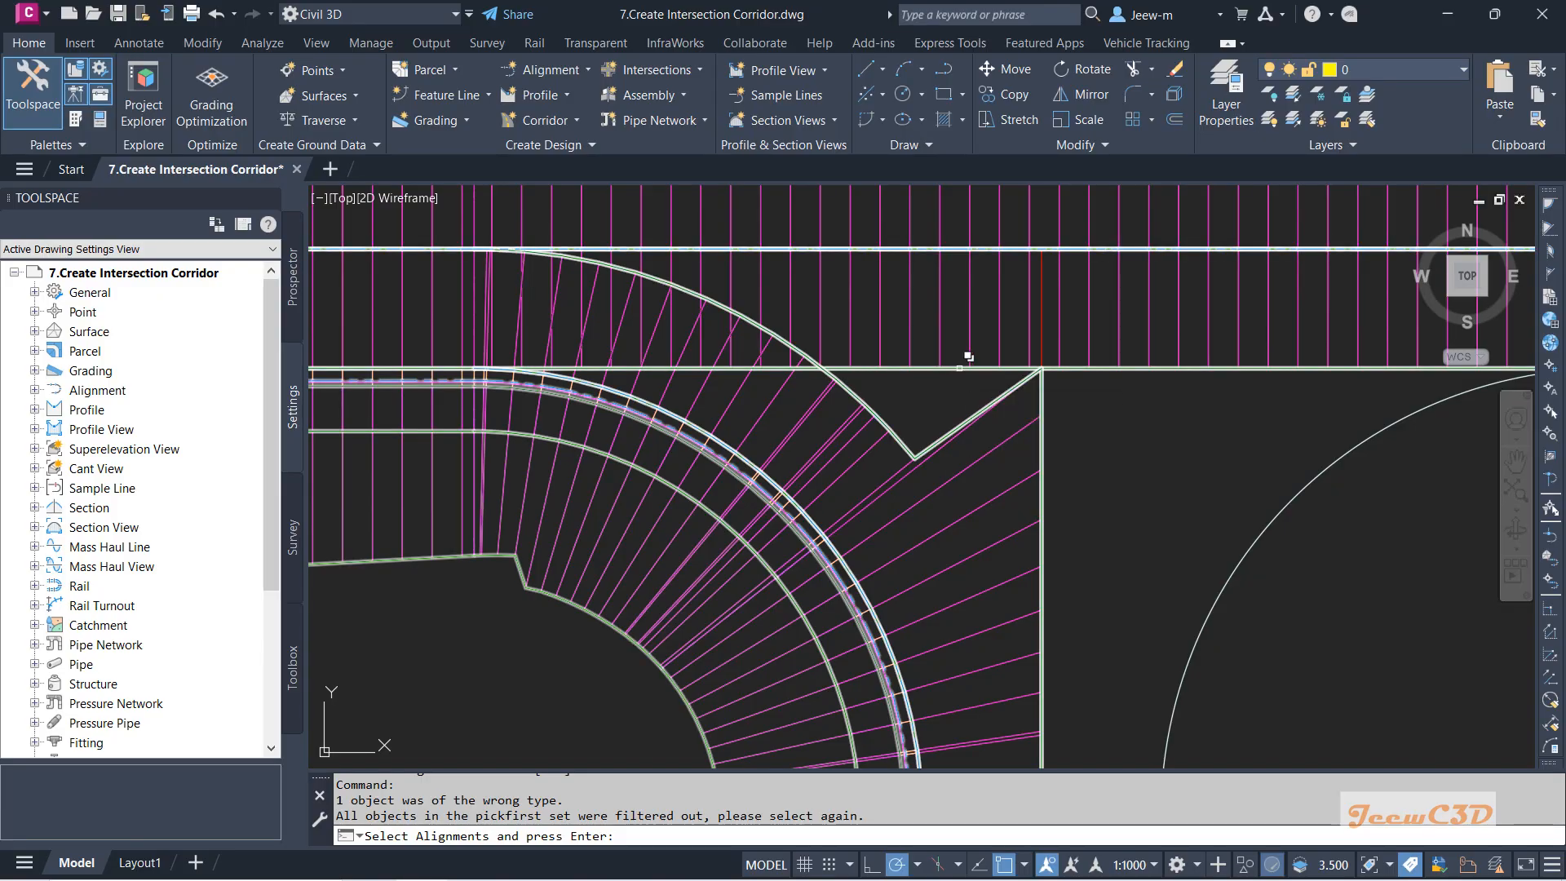
pyautogui.click(960, 368)
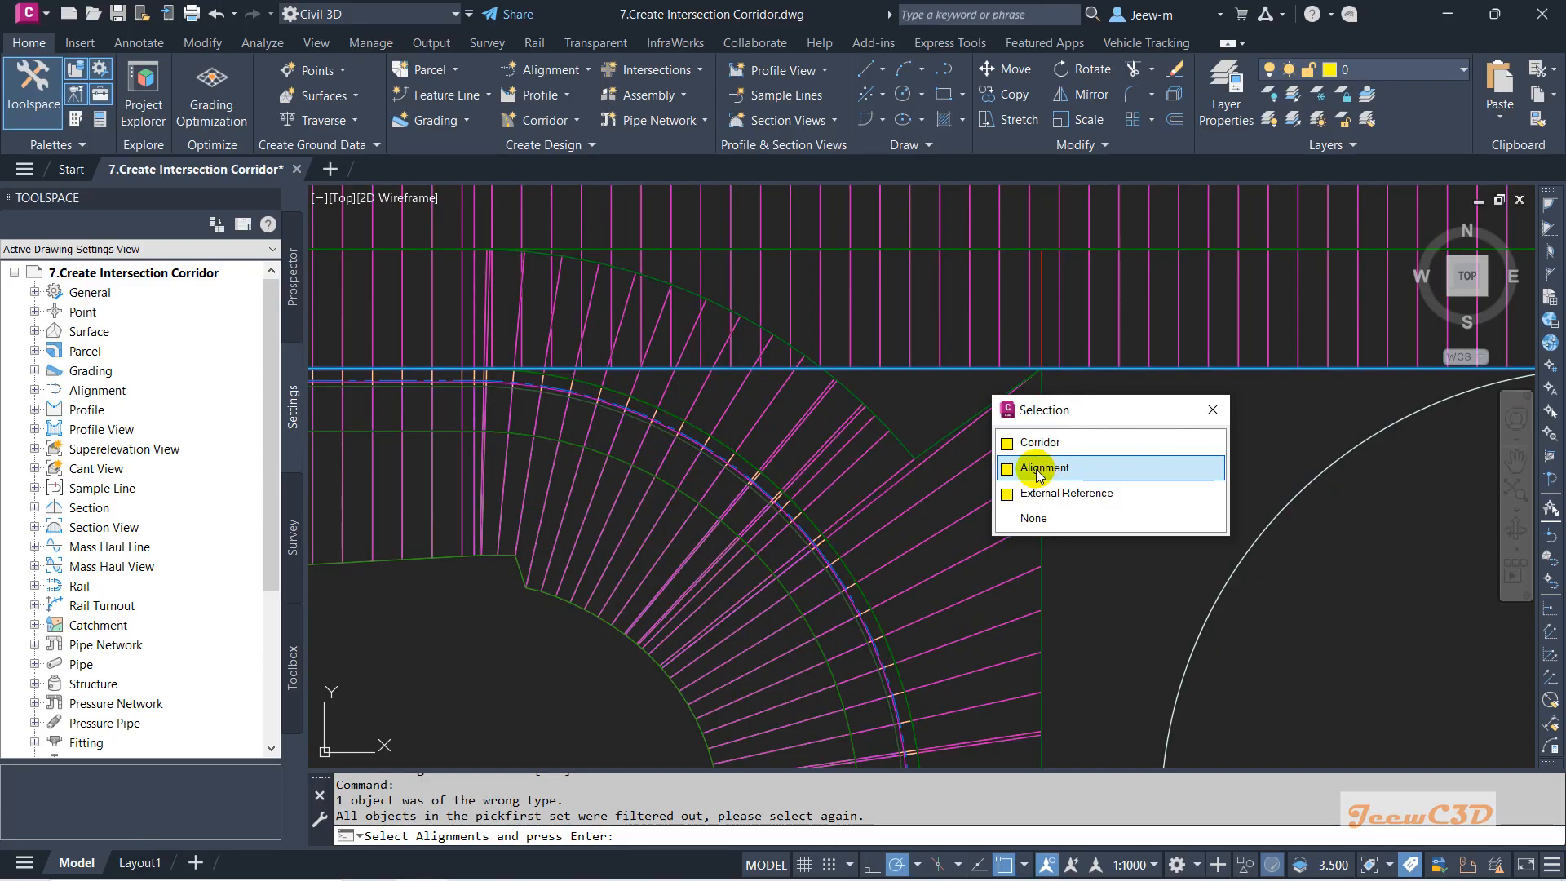
pyautogui.click(1048, 468)
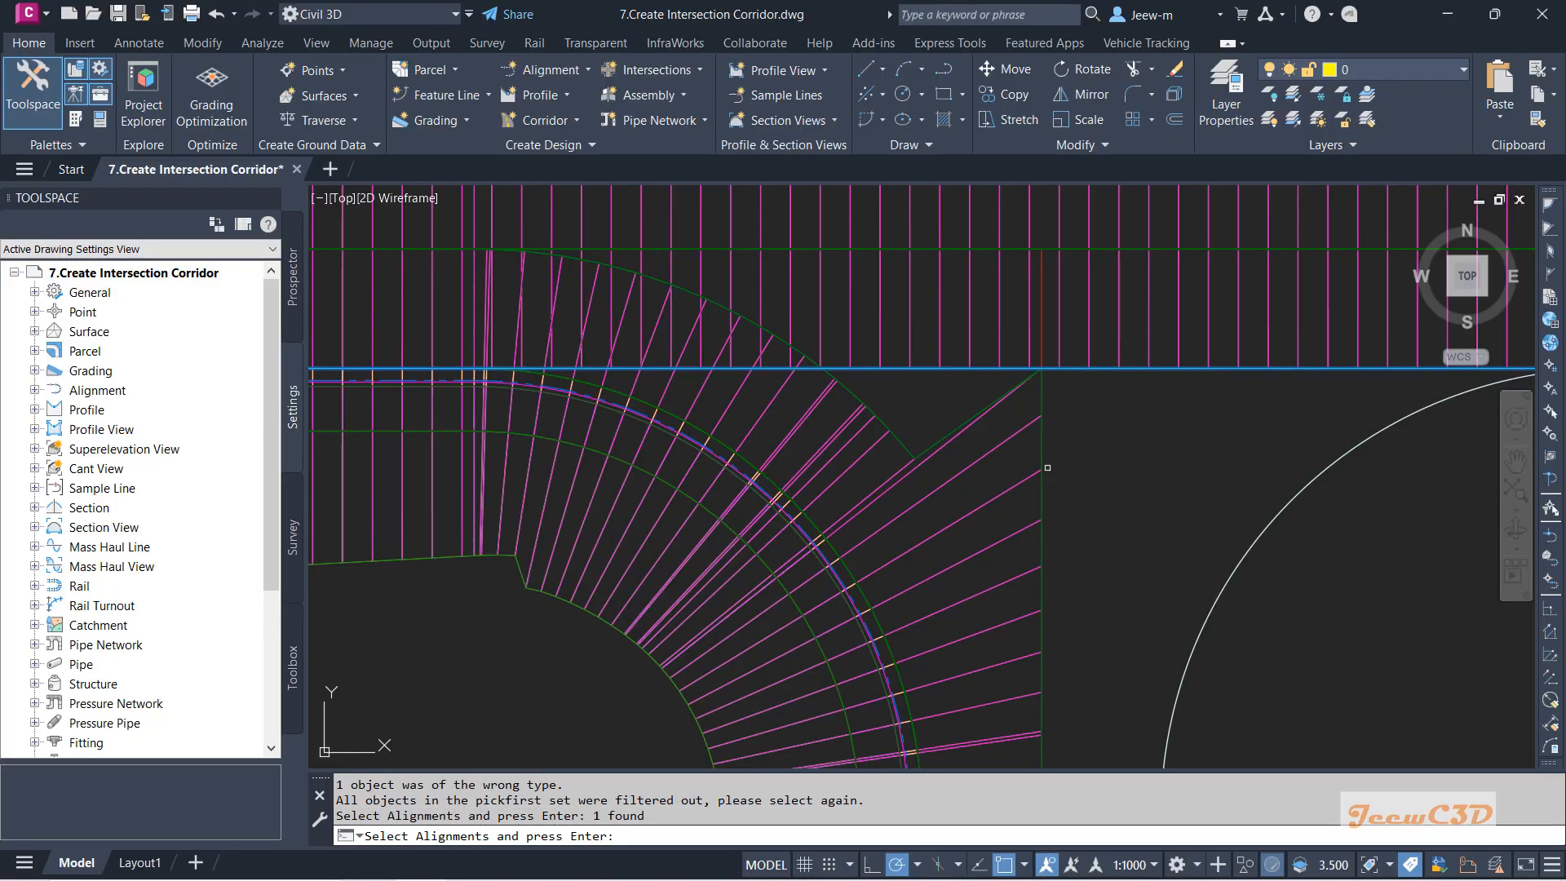
pyautogui.rightClick(934, 406)
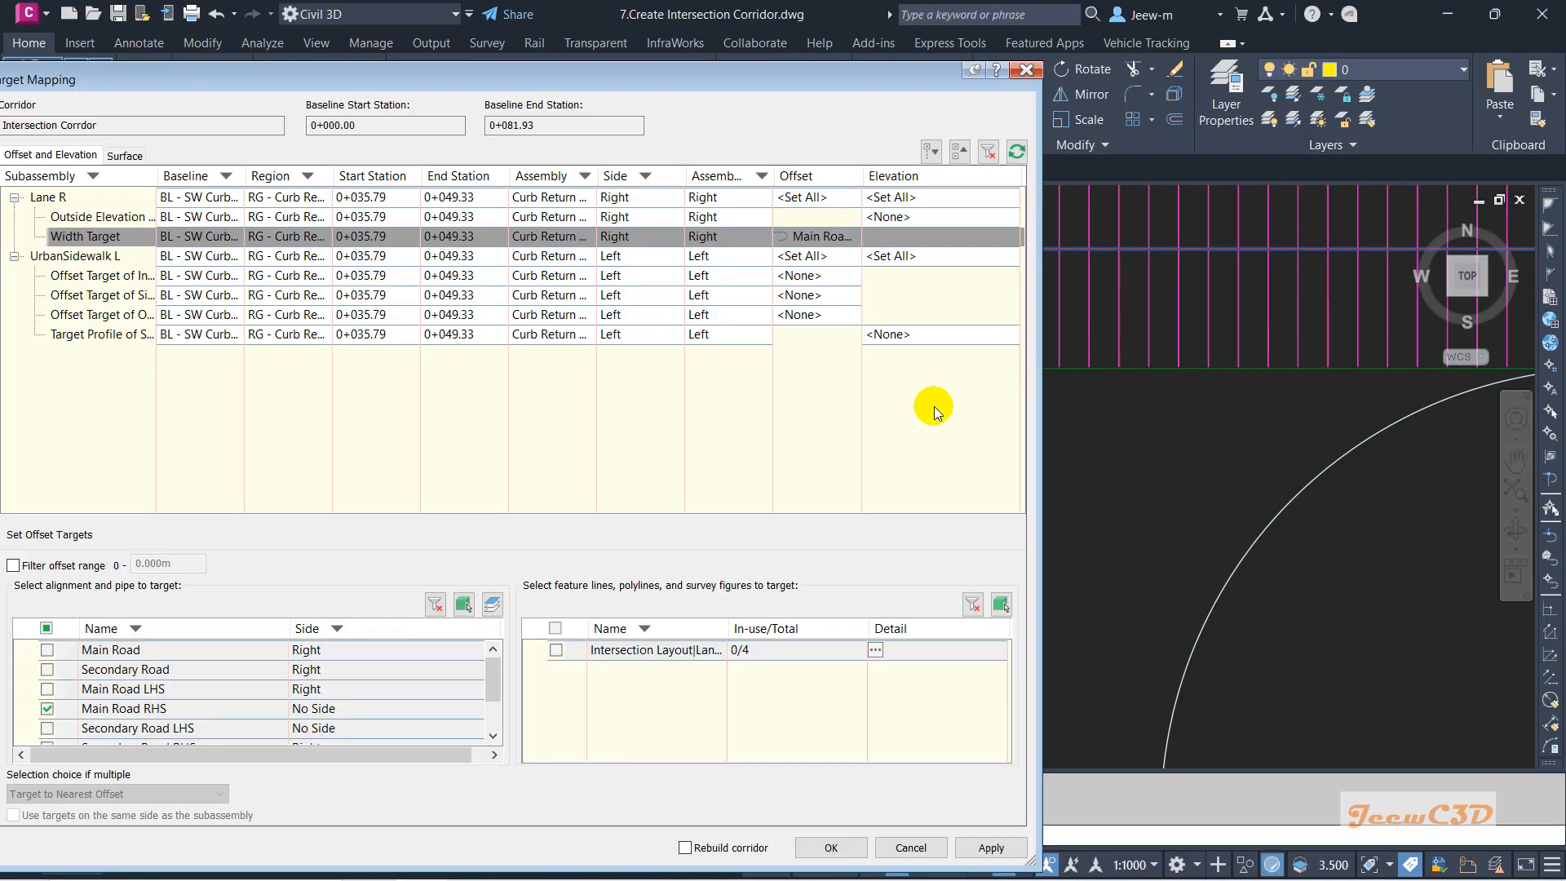
pyautogui.click(977, 850)
# Select Outside Elevation to list its elevation target choices.
pyautogui.moveTo(672, 86)
pyautogui.mouseDown()
pyautogui.moveTo(706, 100)
pyautogui.moveTo(796, 600)
pyautogui.mouseUp()
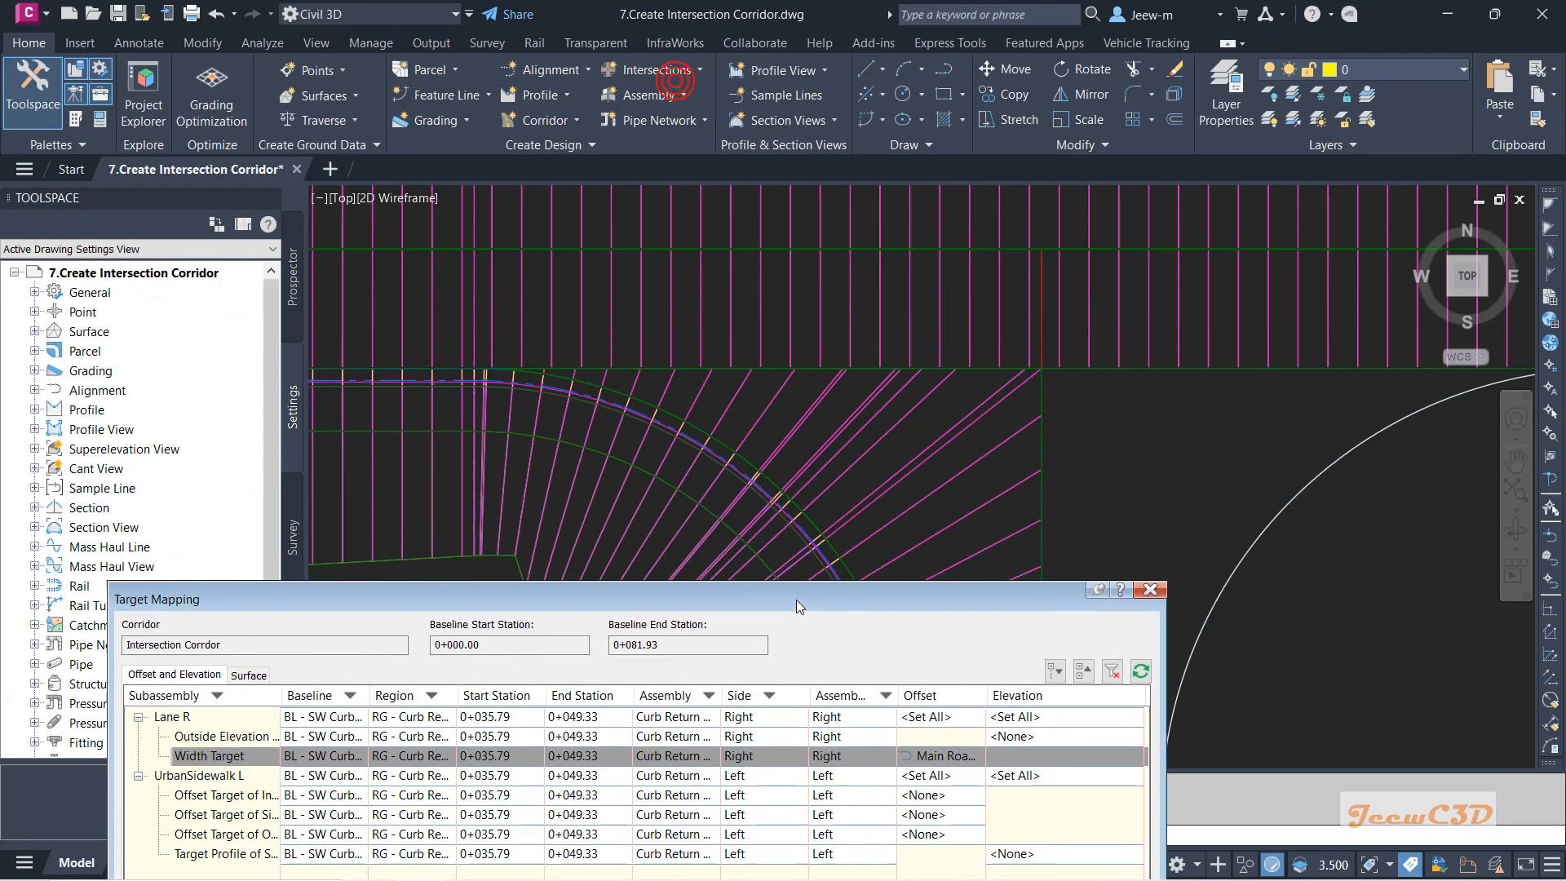
pyautogui.click(953, 600)
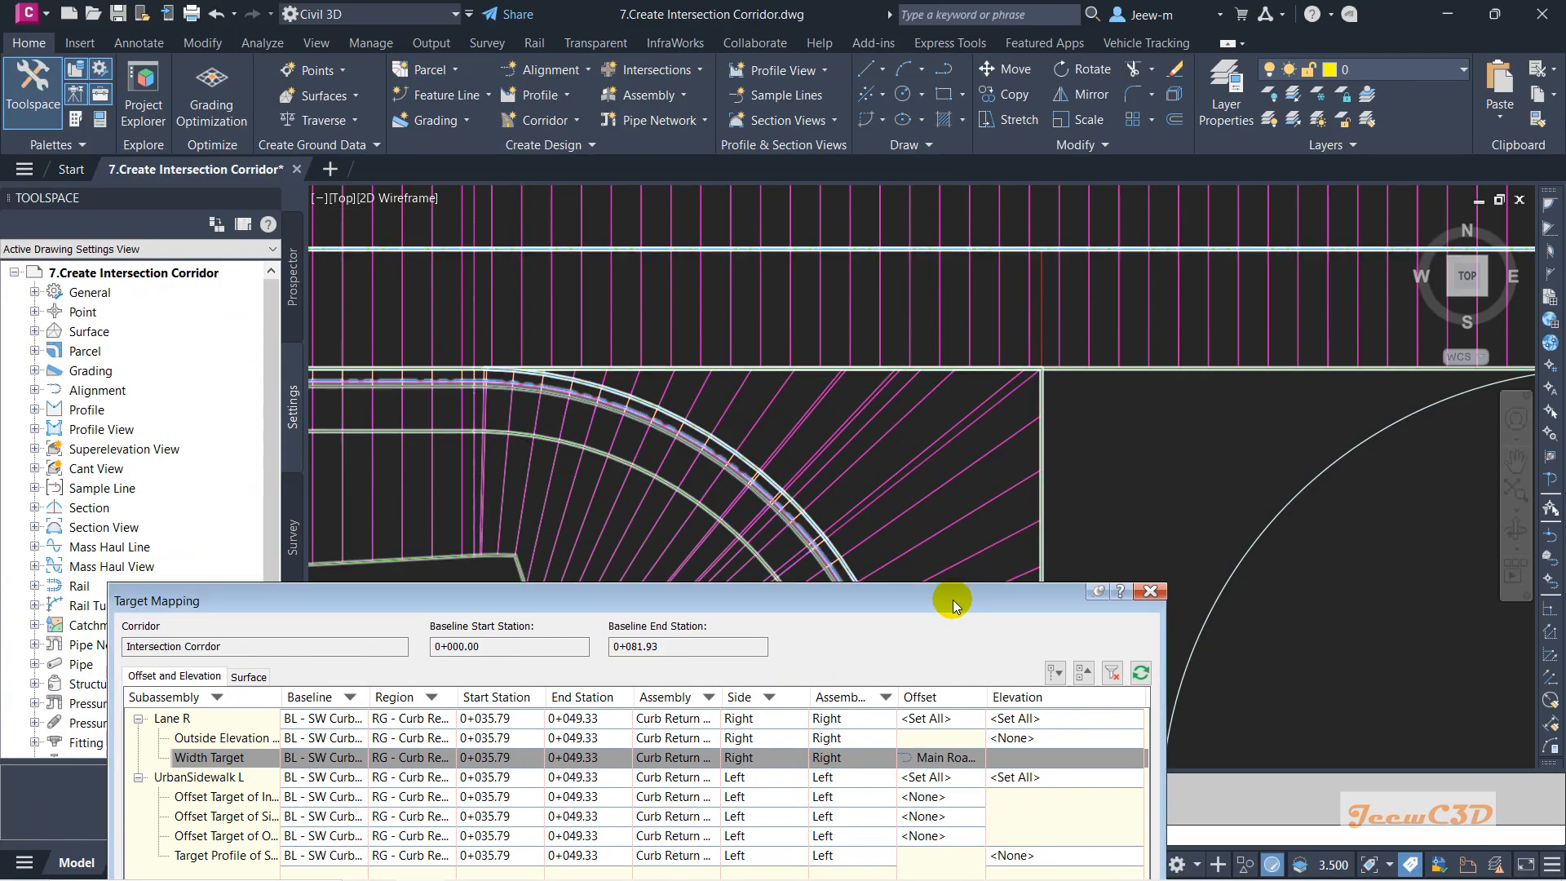
pyautogui.moveTo(953, 600); pyautogui.dragTo(1122, 246)
pyautogui.click(390, 387)
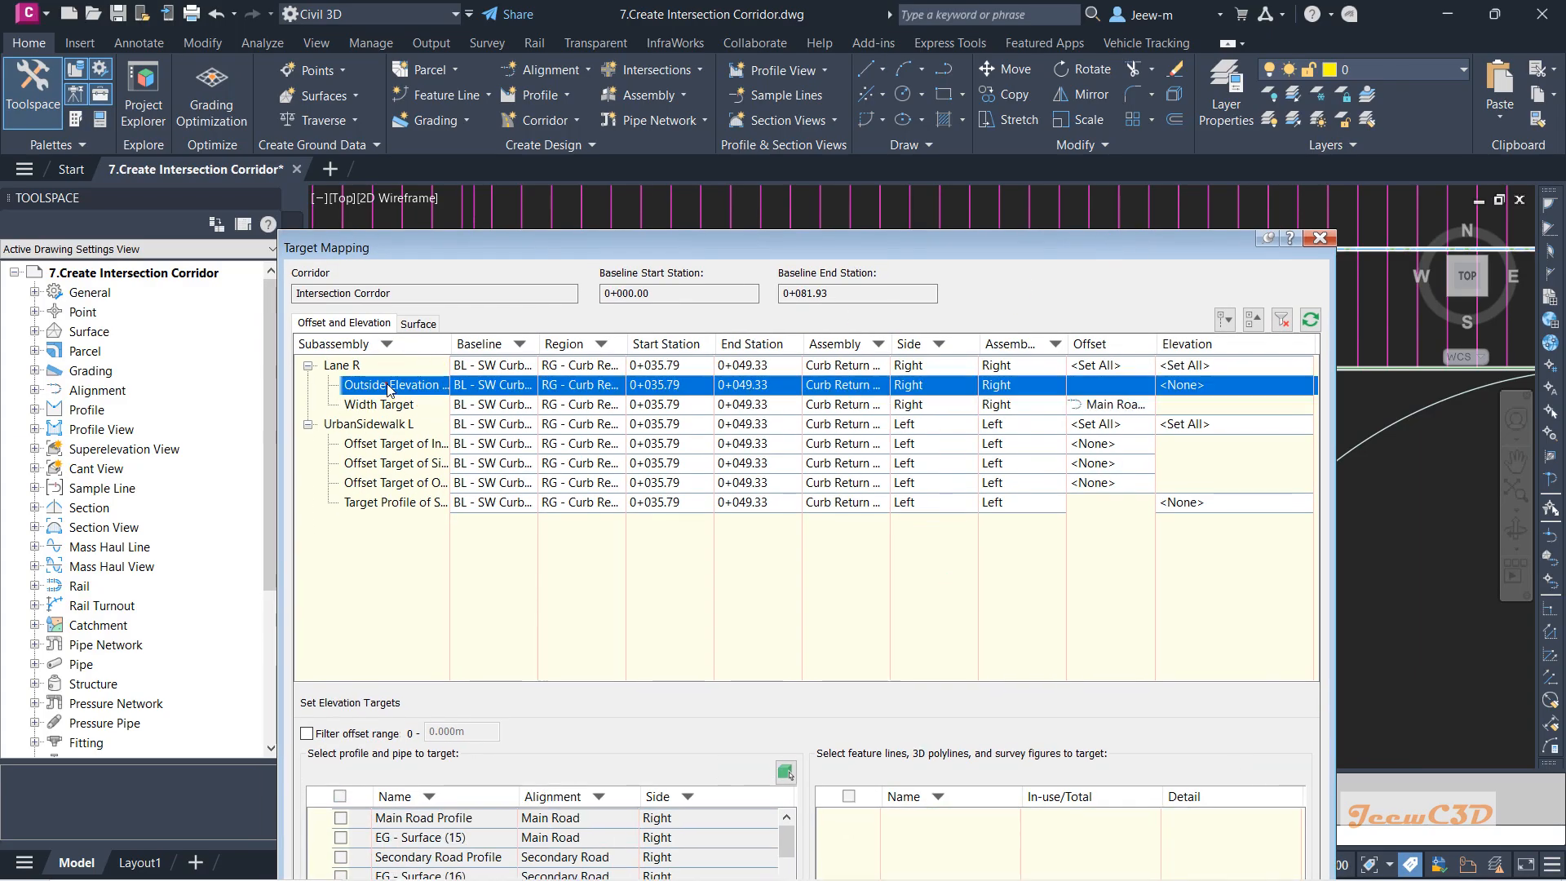
pyautogui.click(390, 387)
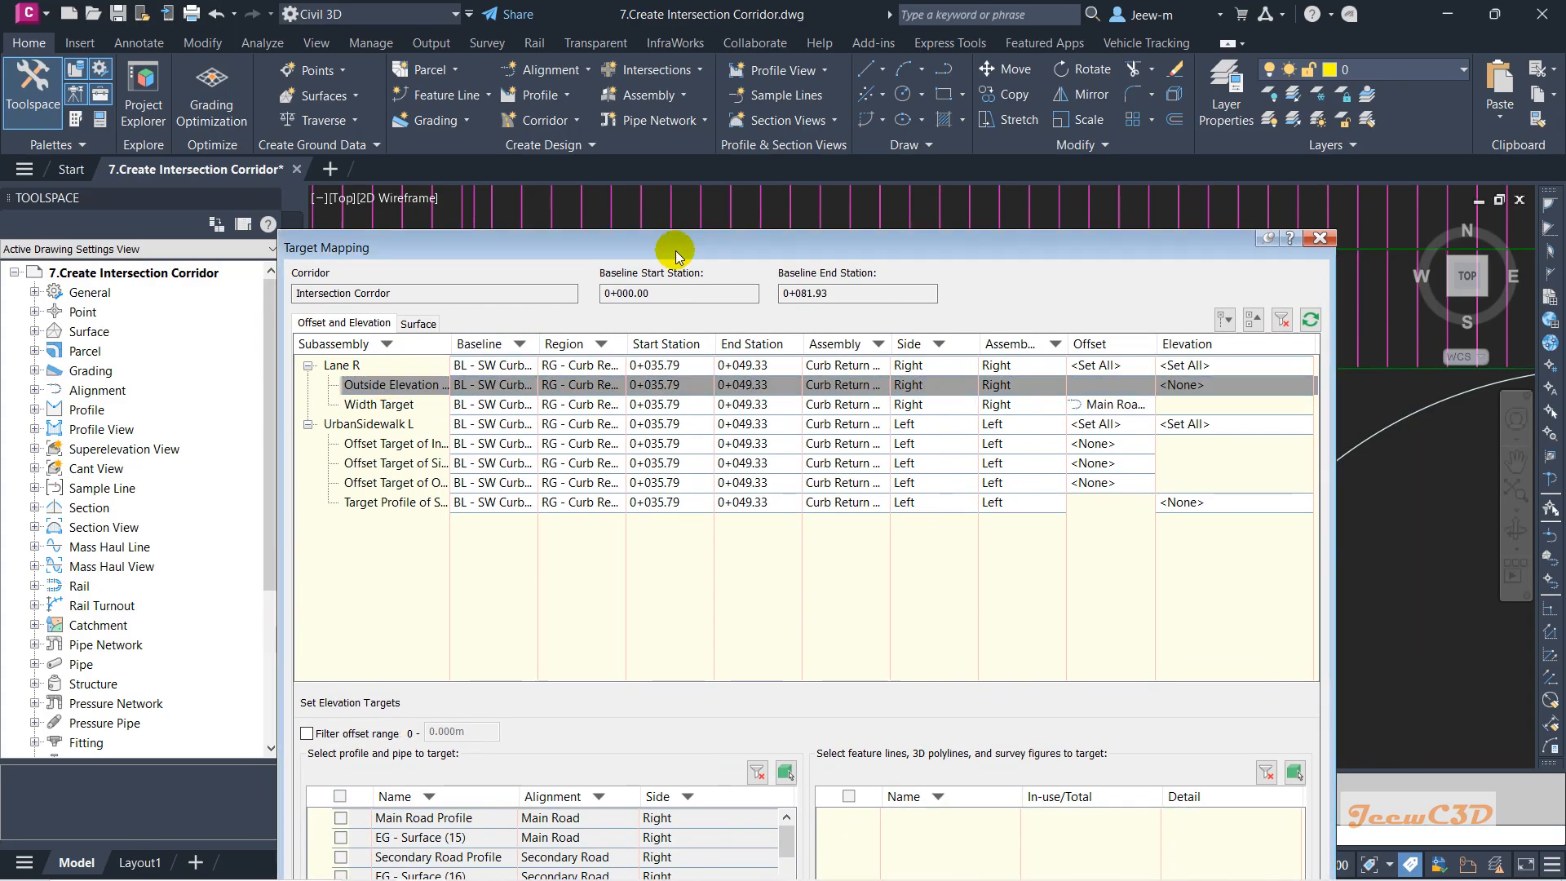
pyautogui.moveTo(675, 251); pyautogui.dragTo(595, 61)
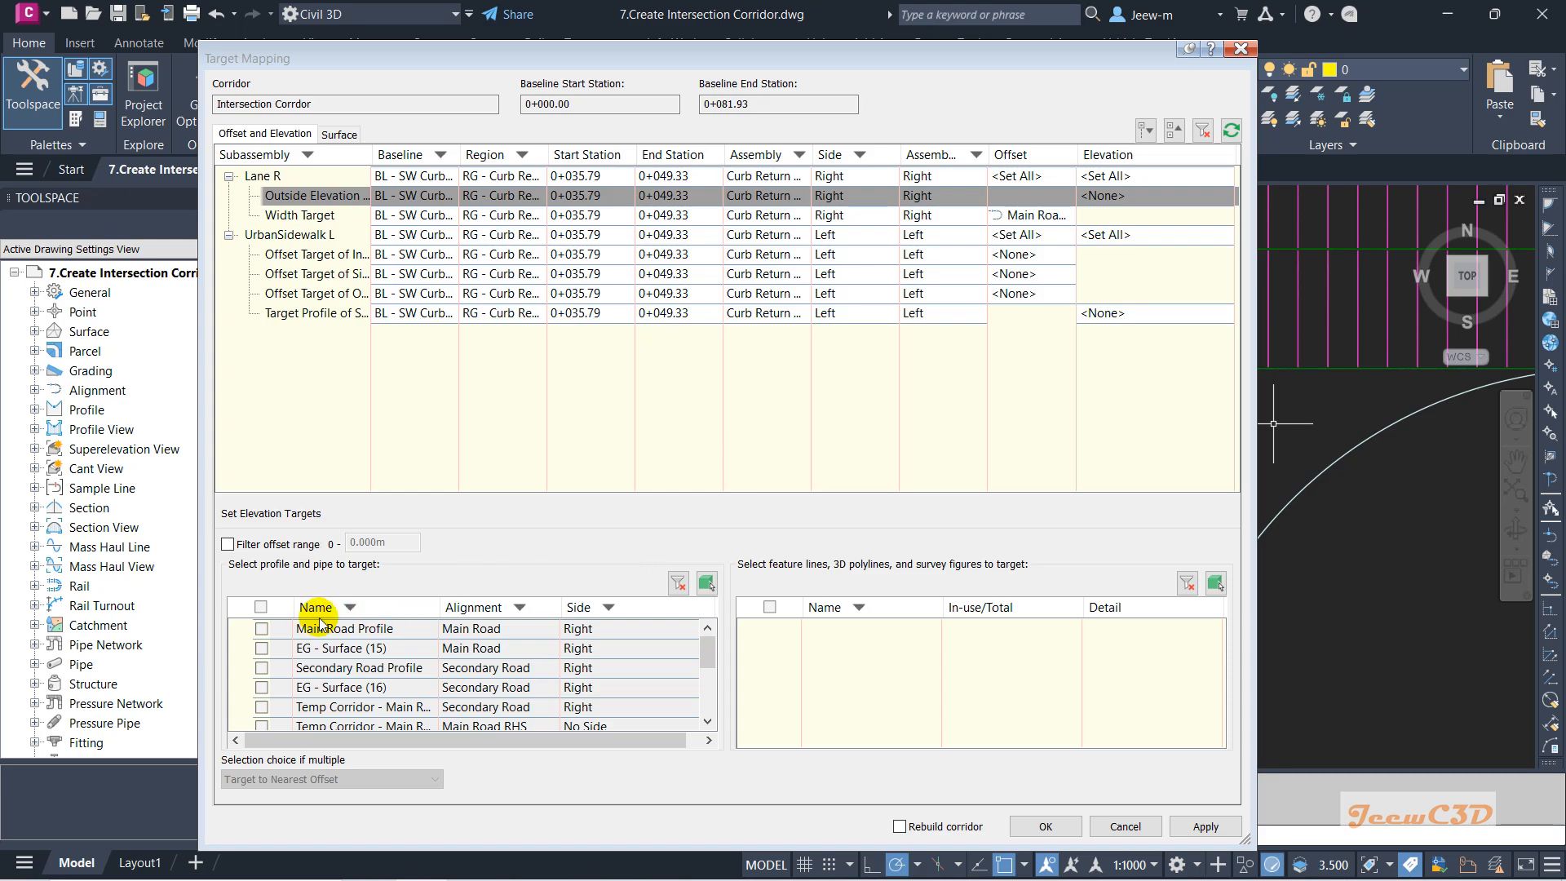
# Adjust the profile-name filter of the target list, ending with all profile names restored.
pyautogui.click(350, 606)
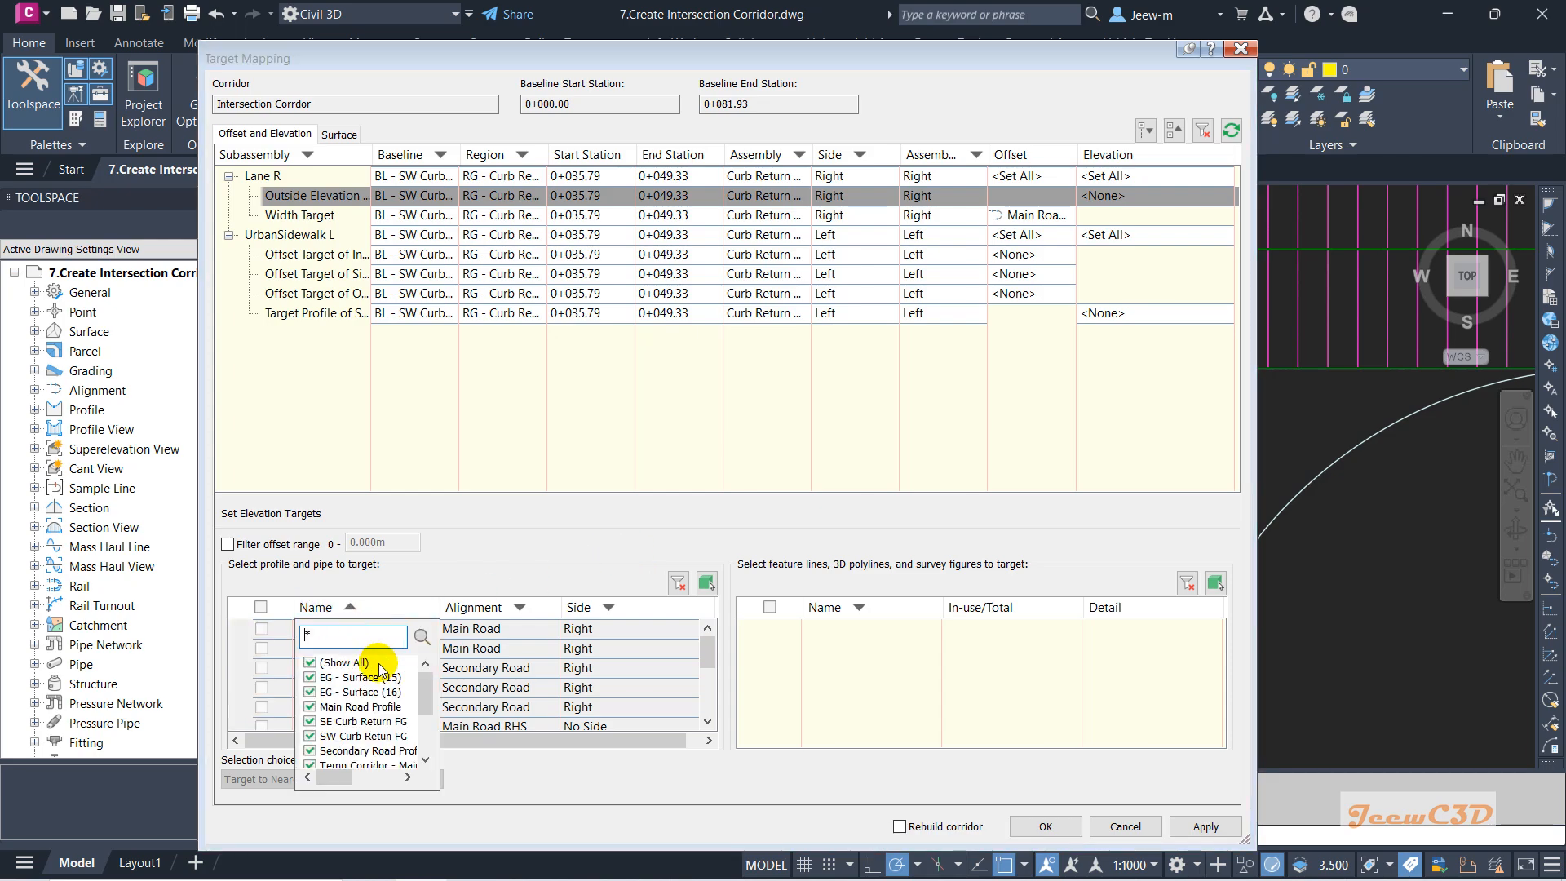
pyautogui.click(310, 663)
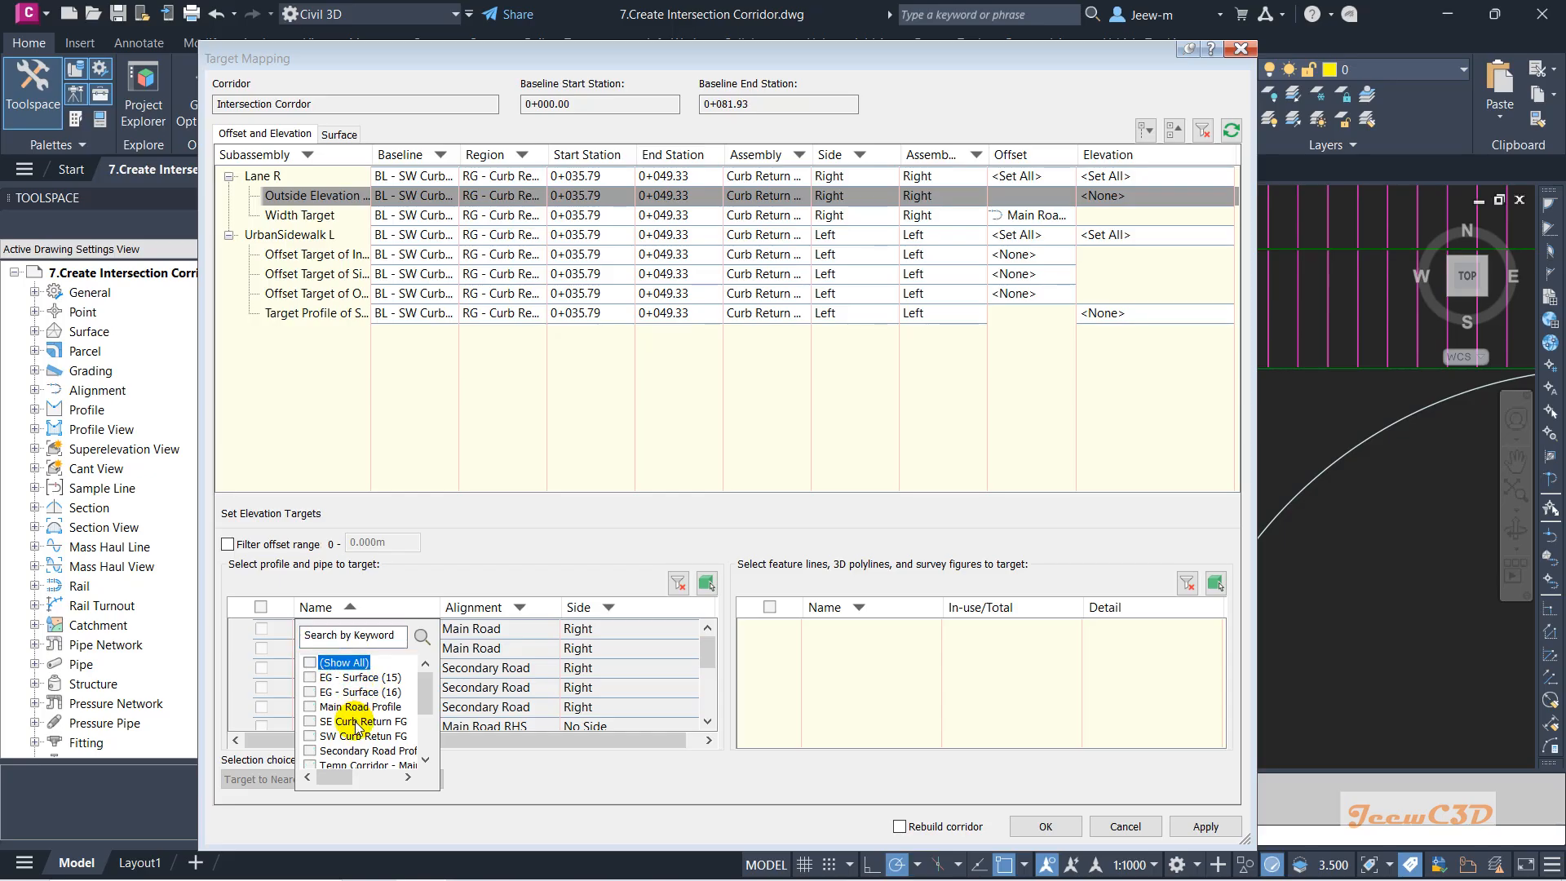
pyautogui.scroll(-3, 359, 728)
pyautogui.scroll(3, 367, 732)
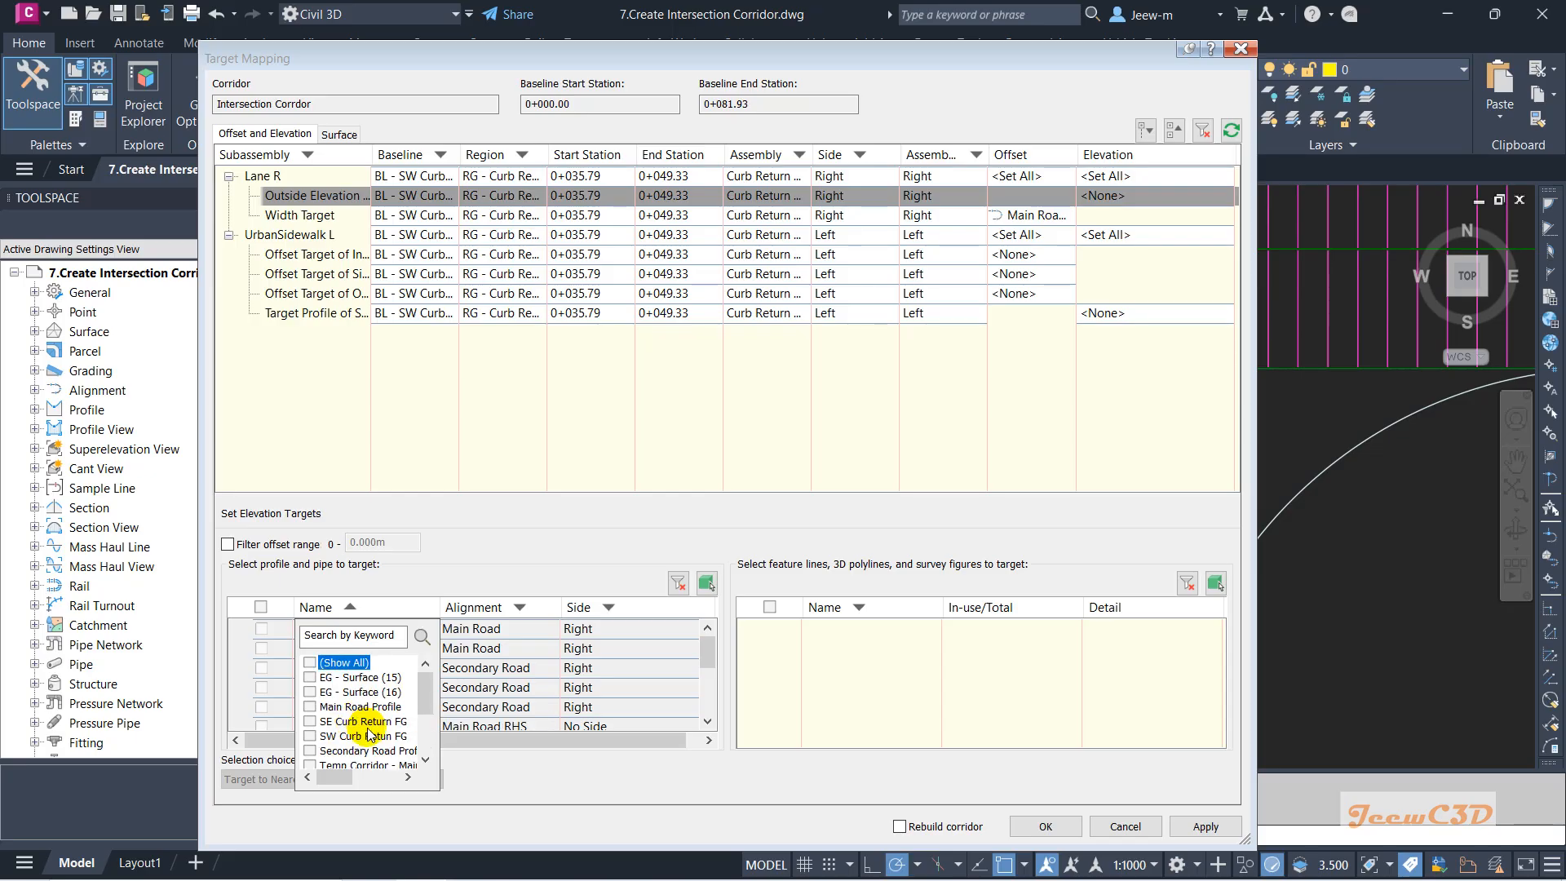
pyautogui.moveTo(332, 777)
pyautogui.mouseDown()
pyautogui.moveTo(346, 781)
pyautogui.moveTo(332, 778)
pyautogui.mouseUp()
pyautogui.scroll(-3, 416, 708)
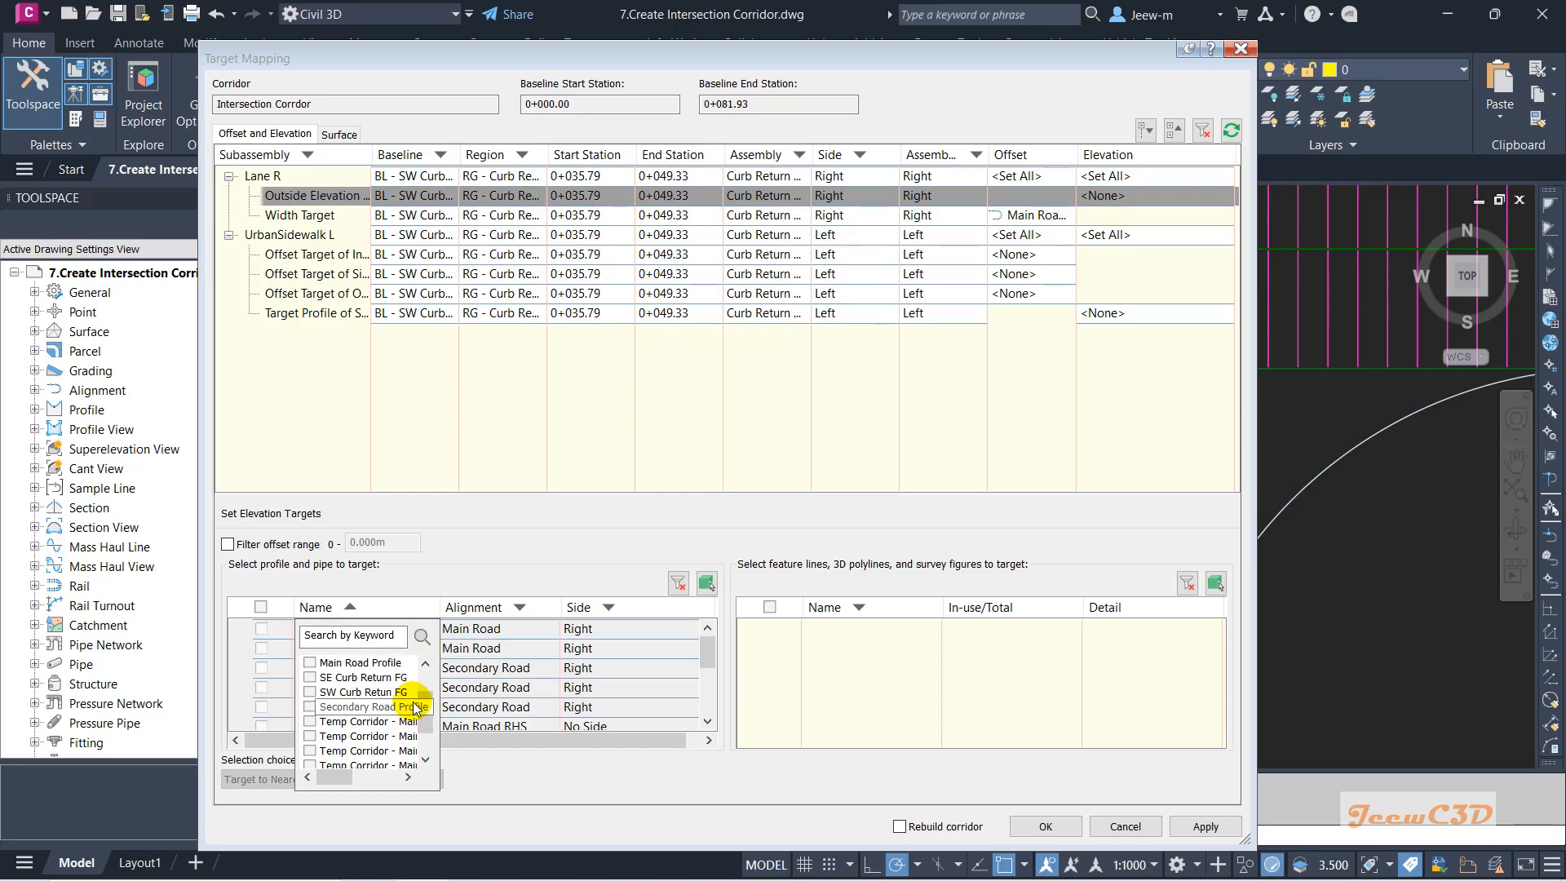
pyautogui.moveTo(422, 713); pyautogui.dragTo(419, 647)
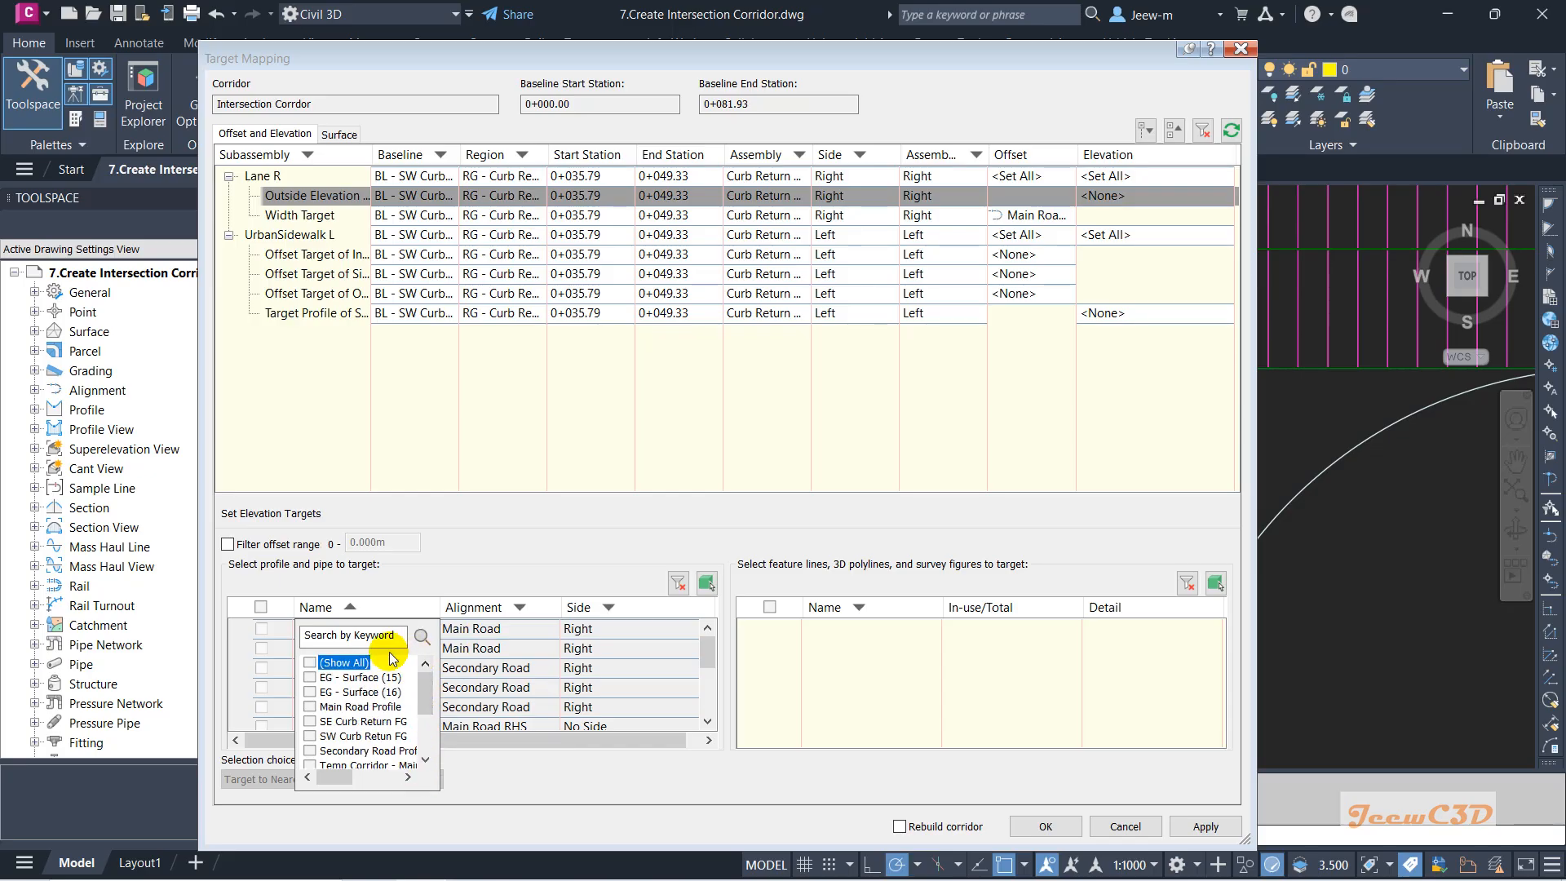
pyautogui.click(484, 607)
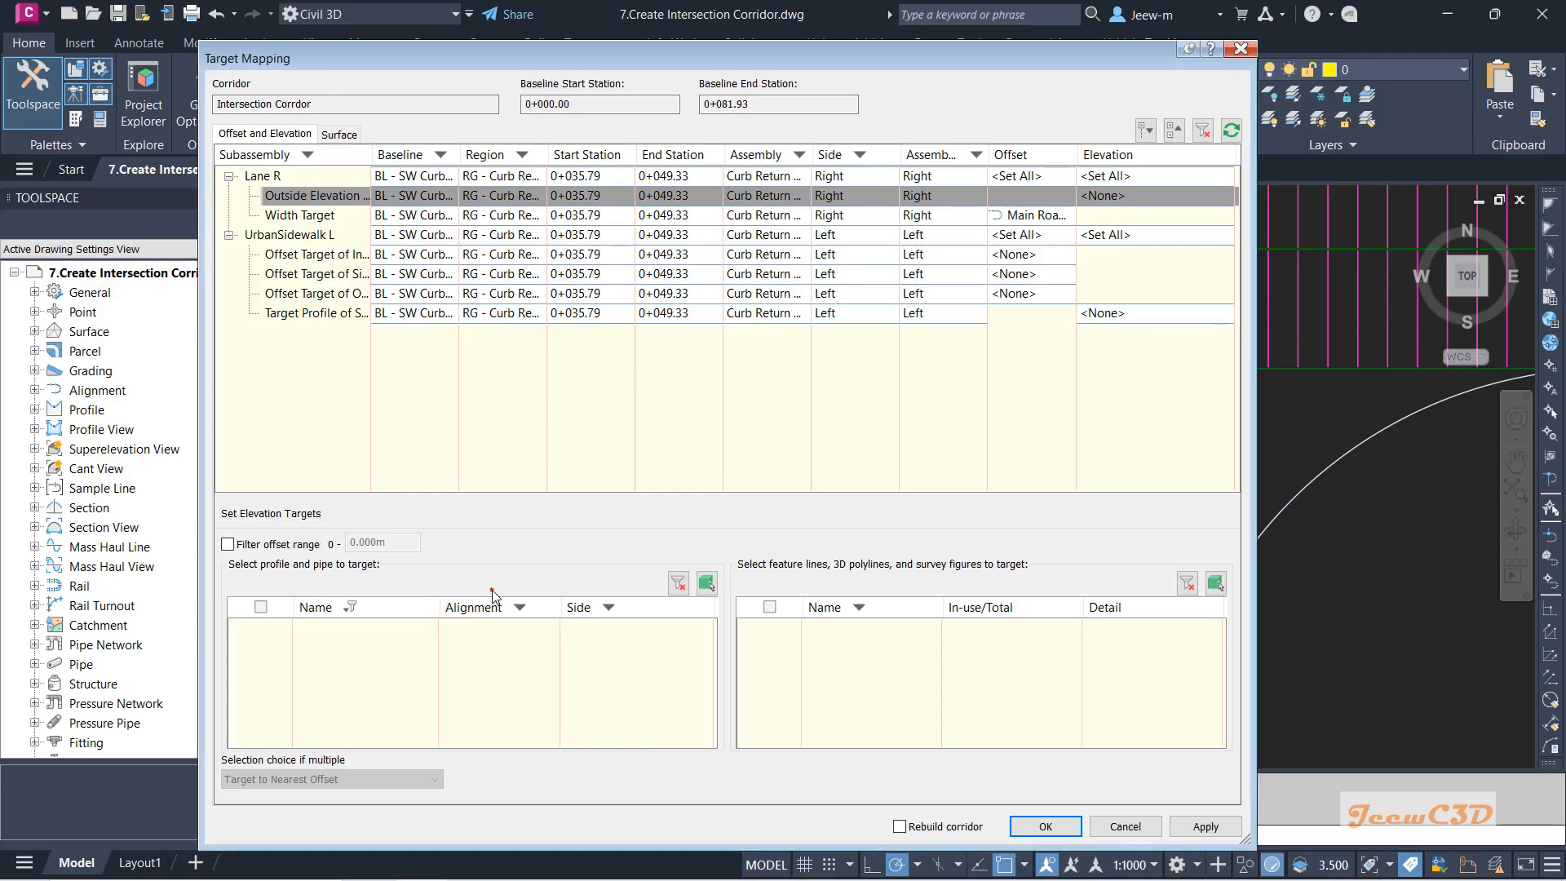
pyautogui.click(351, 607)
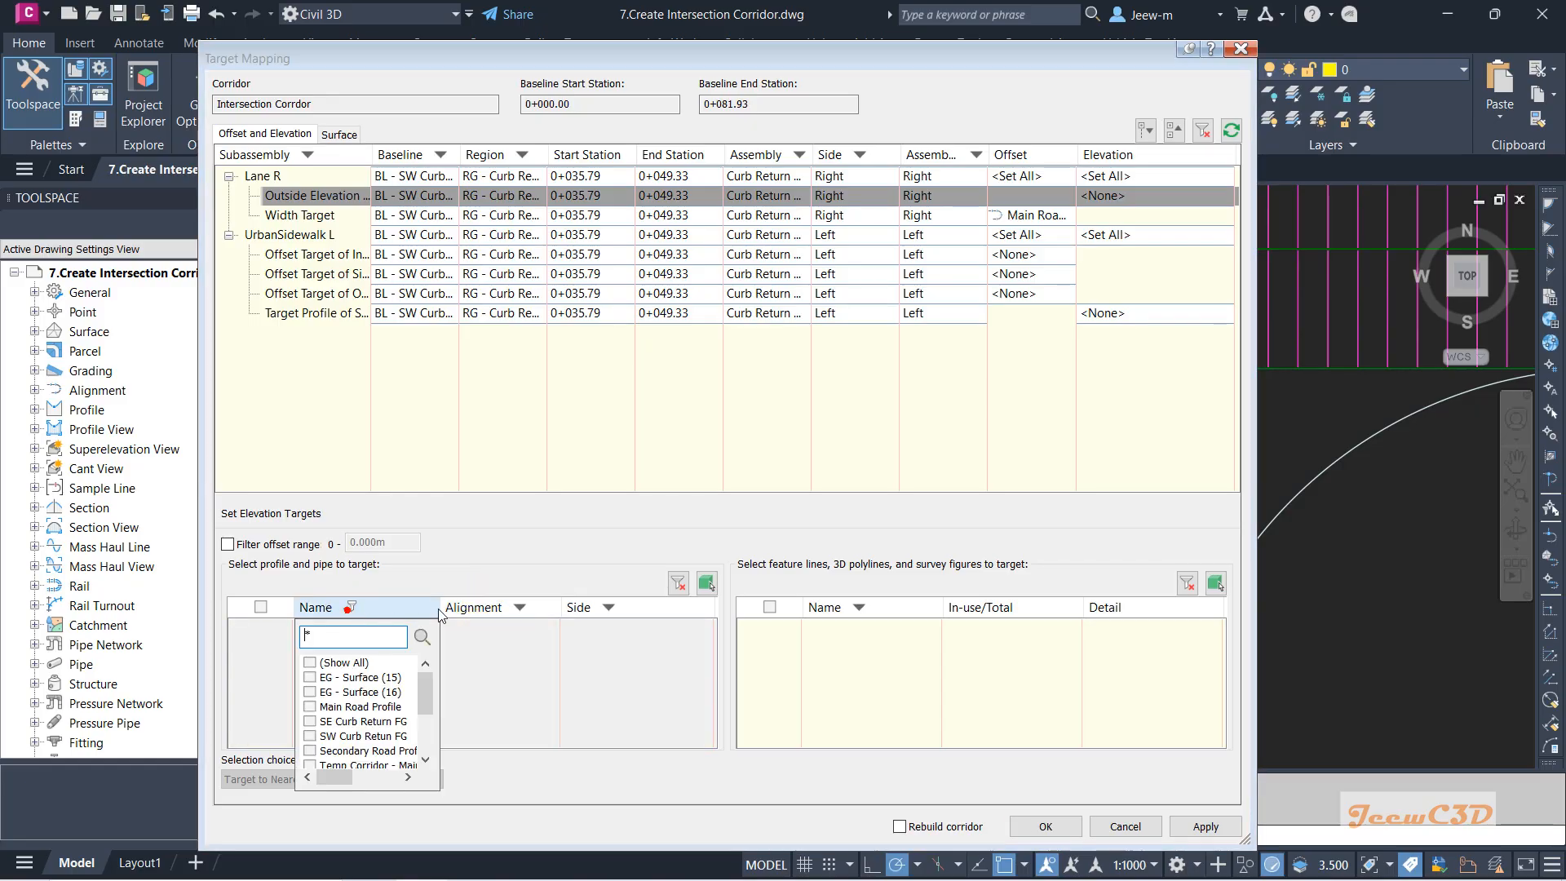
pyautogui.click(519, 609)
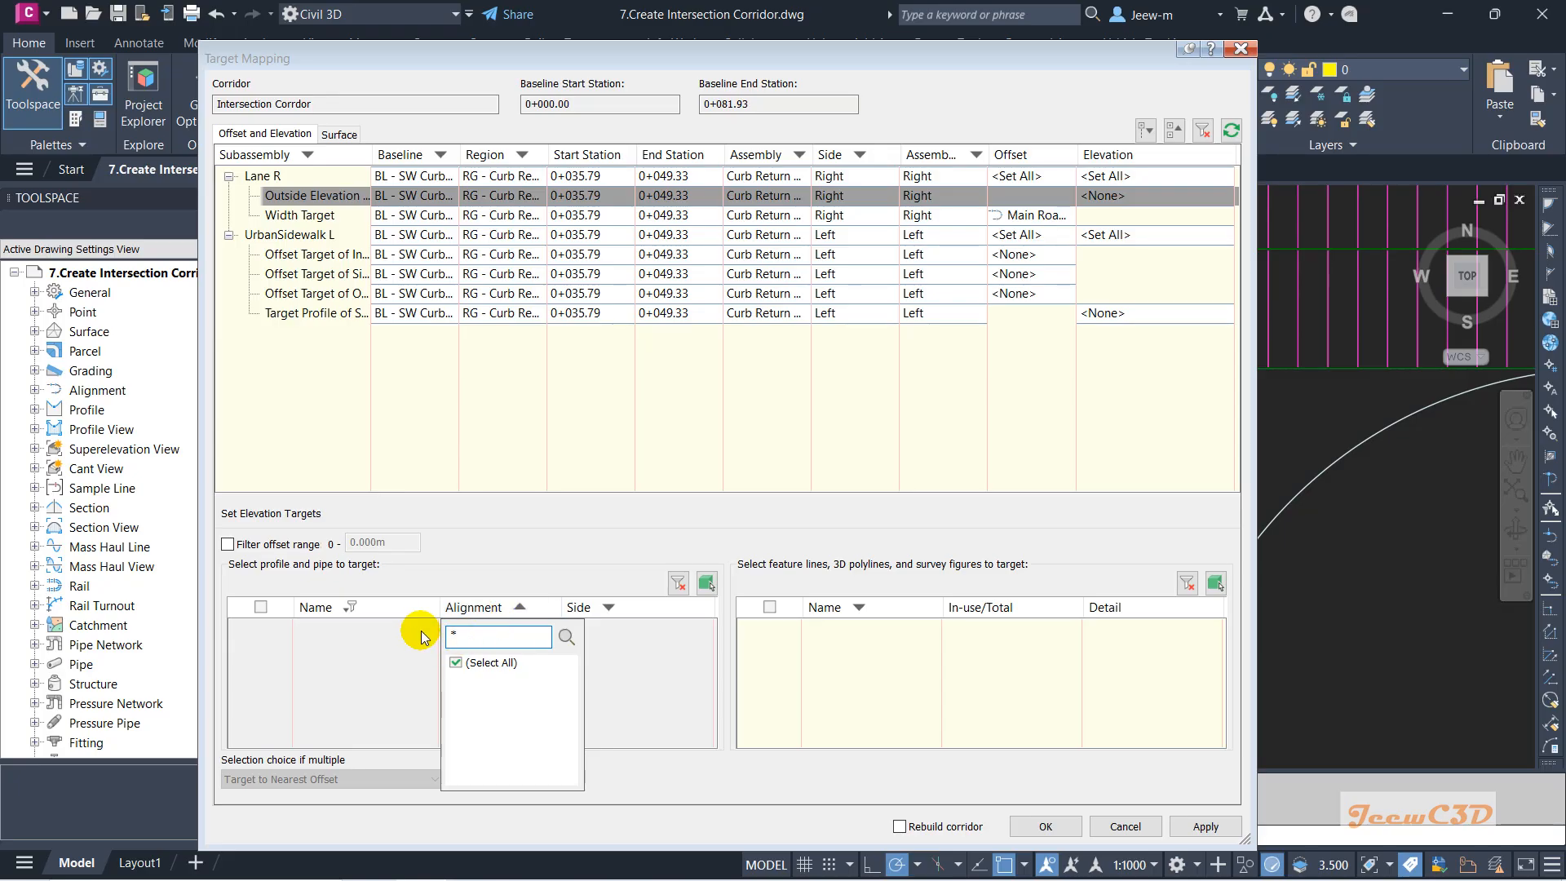
pyautogui.click(385, 605)
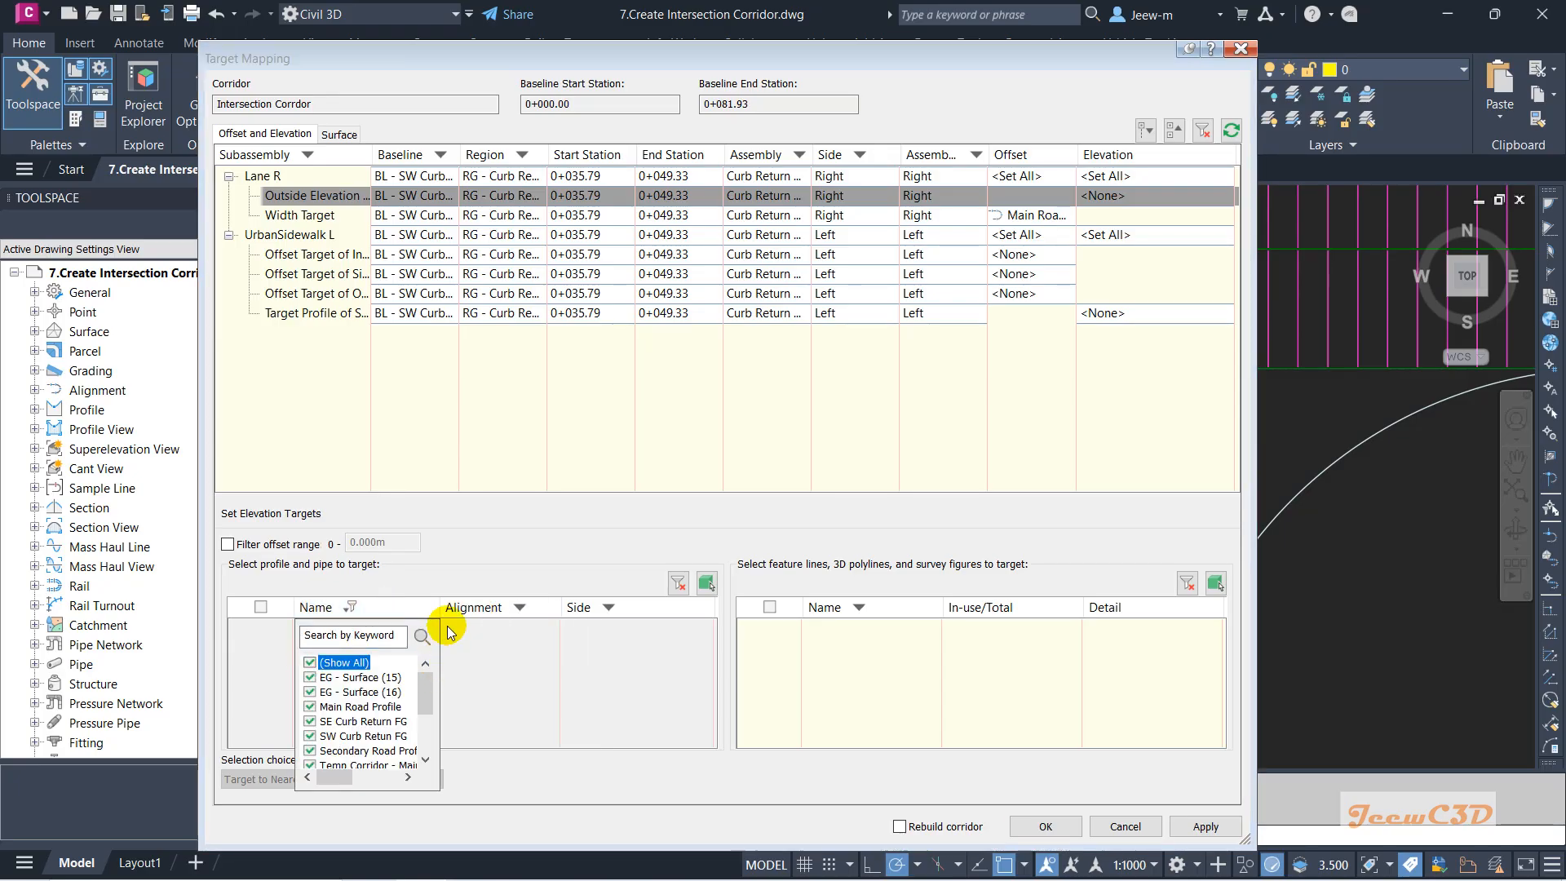
pyautogui.click(486, 612)
# Filter alignments to Main Road RHS and target the Temp Corridor - Main Road top profile.
pyautogui.click(487, 610)
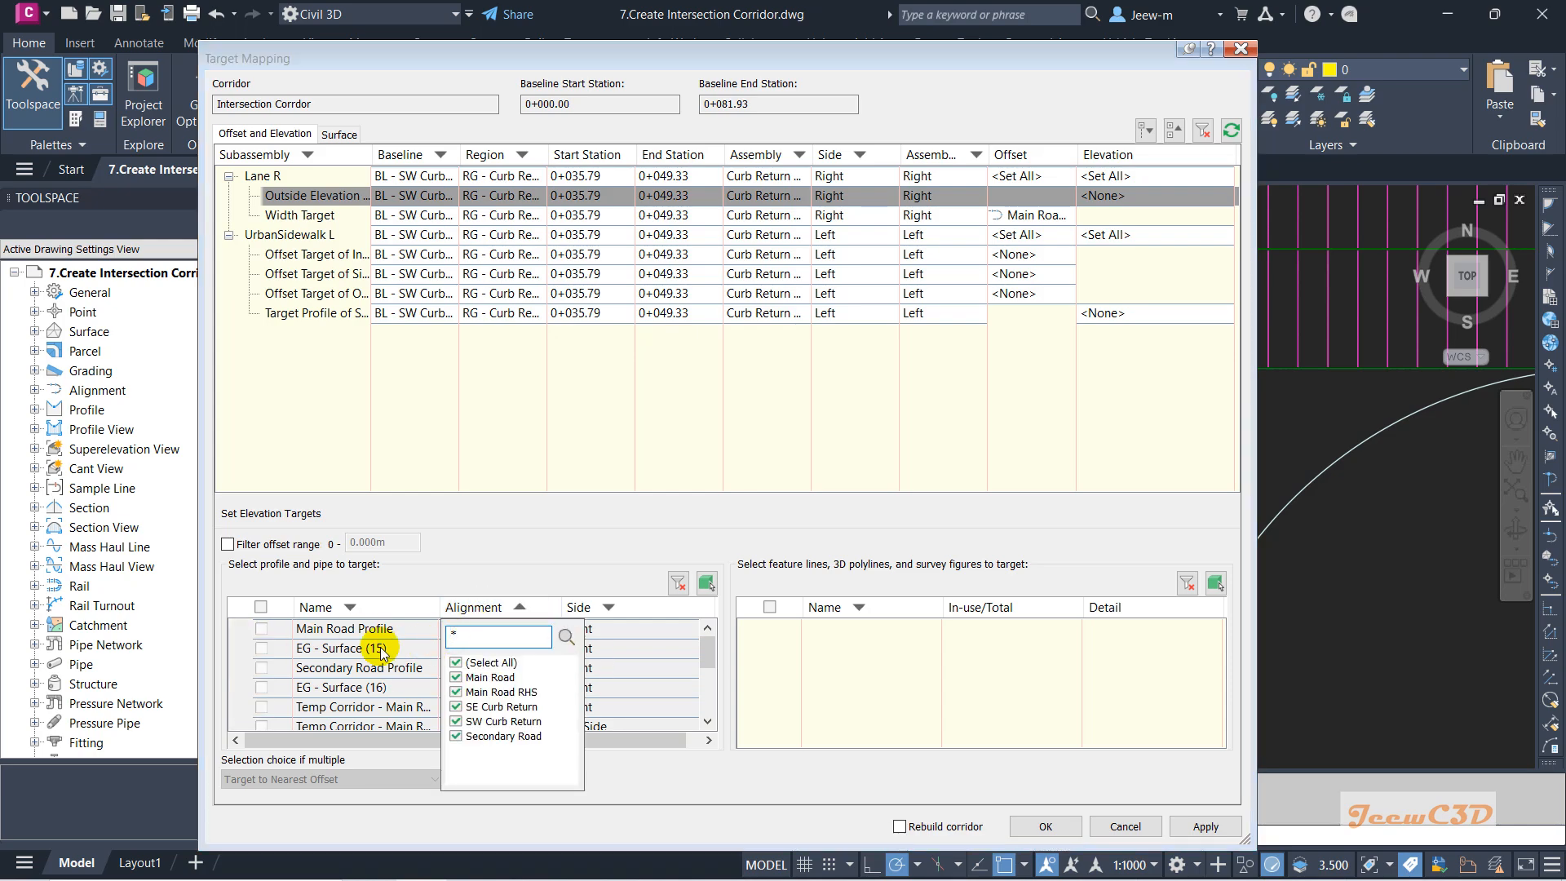
pyautogui.click(461, 662)
pyautogui.click(456, 692)
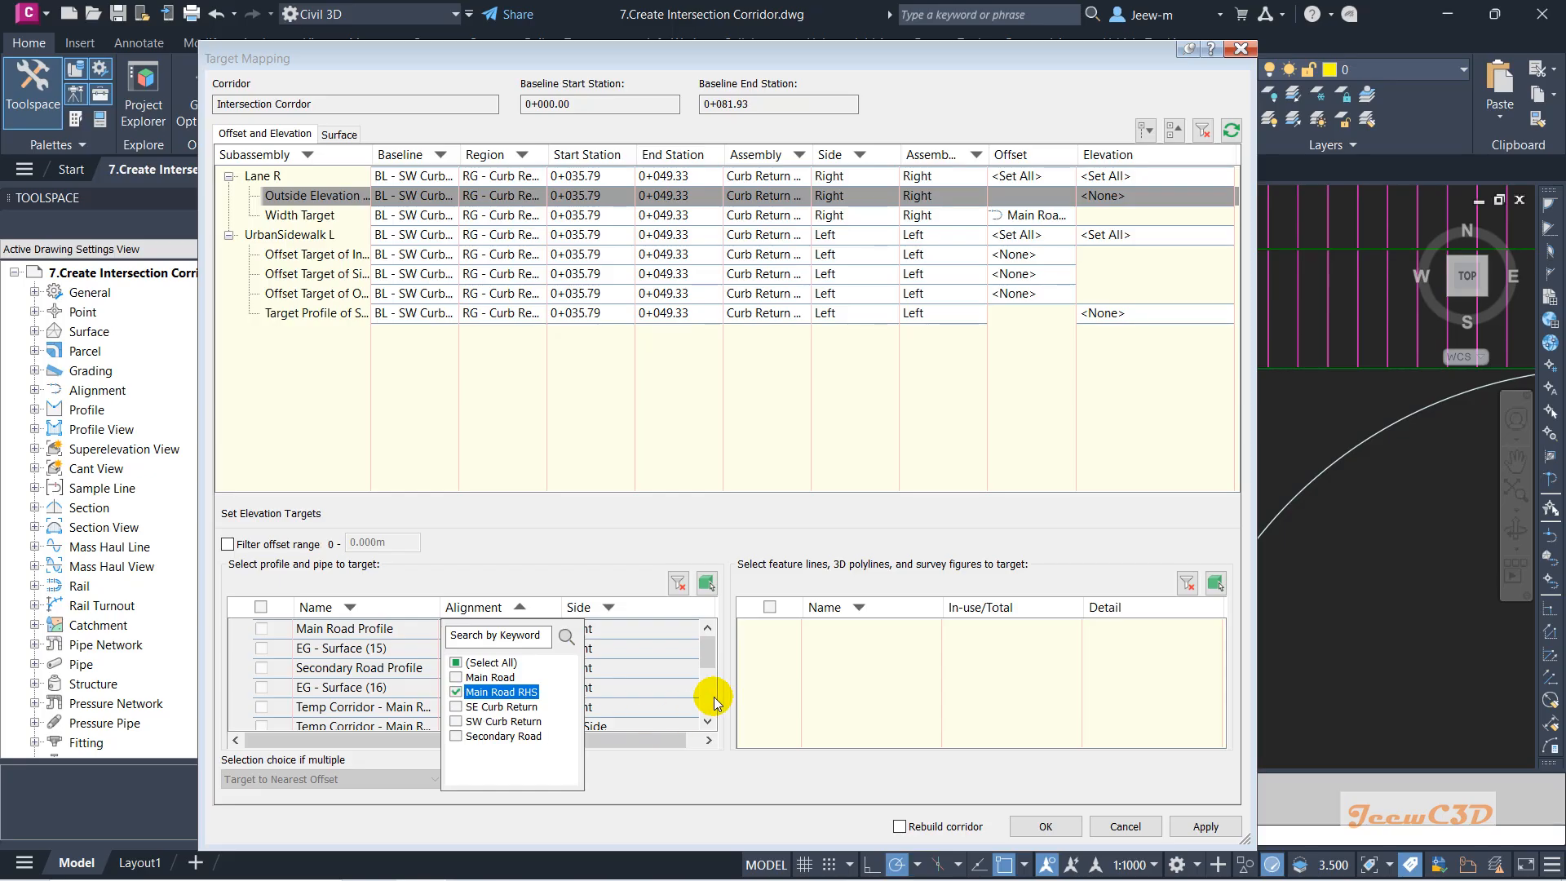
pyautogui.click(709, 667)
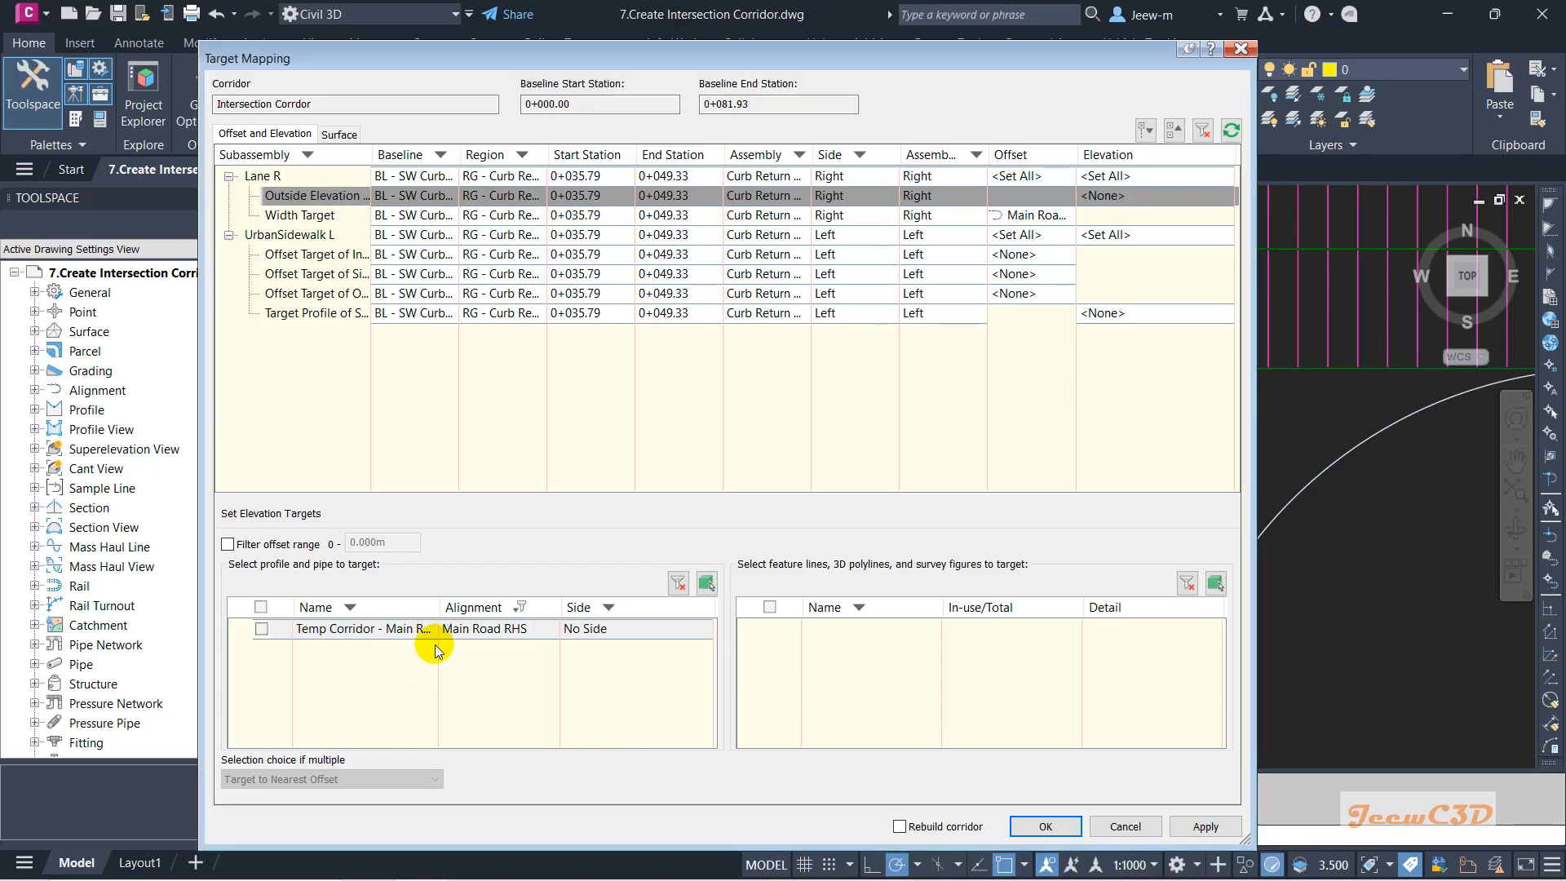
pyautogui.click(261, 629)
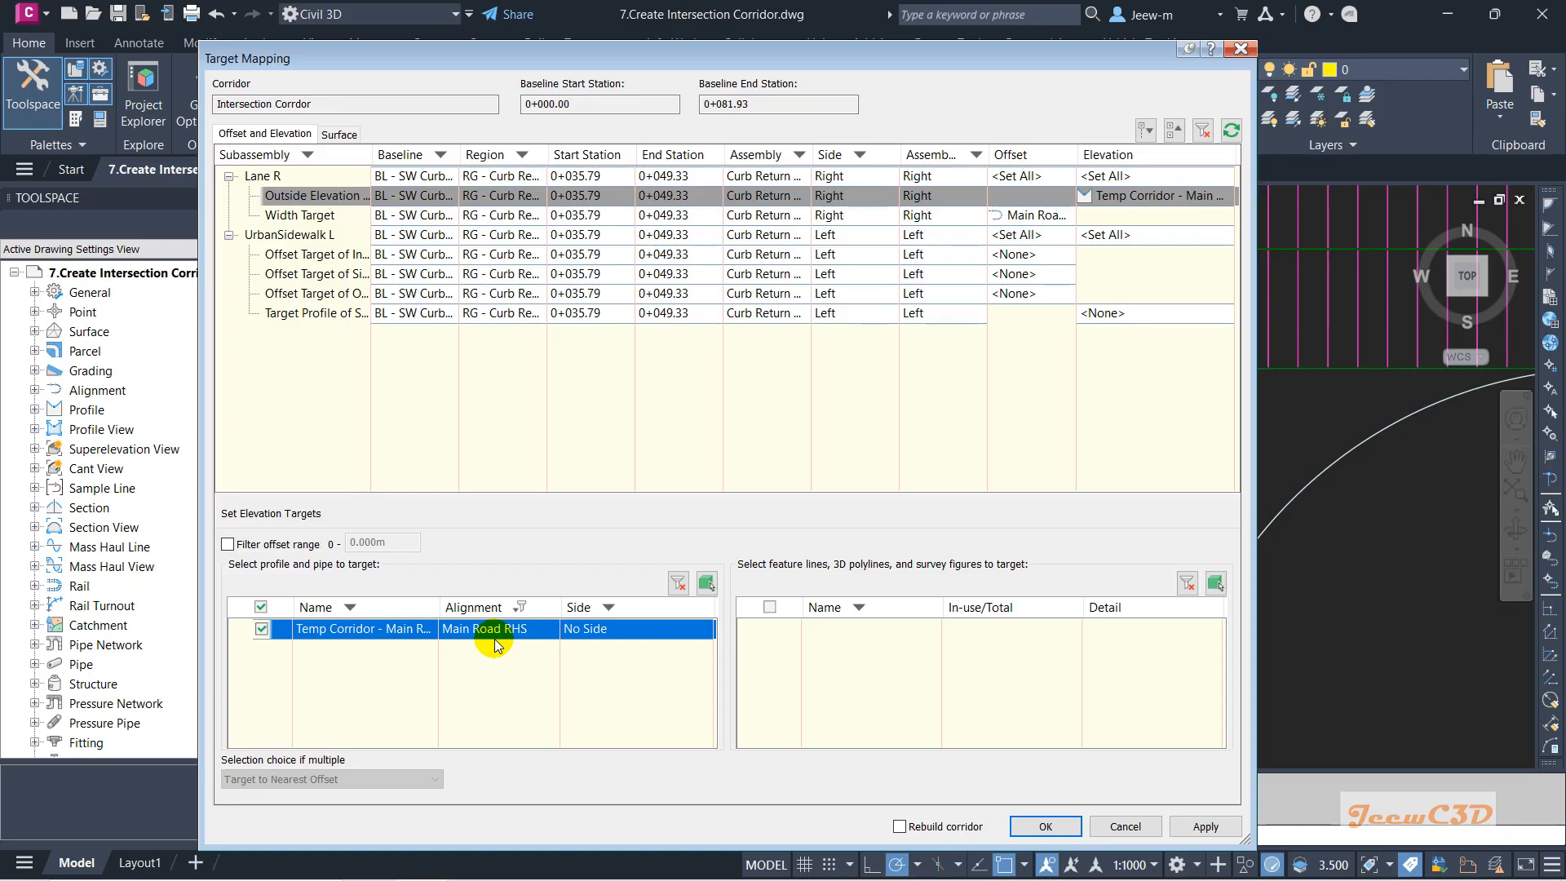
pyautogui.click(1048, 828)
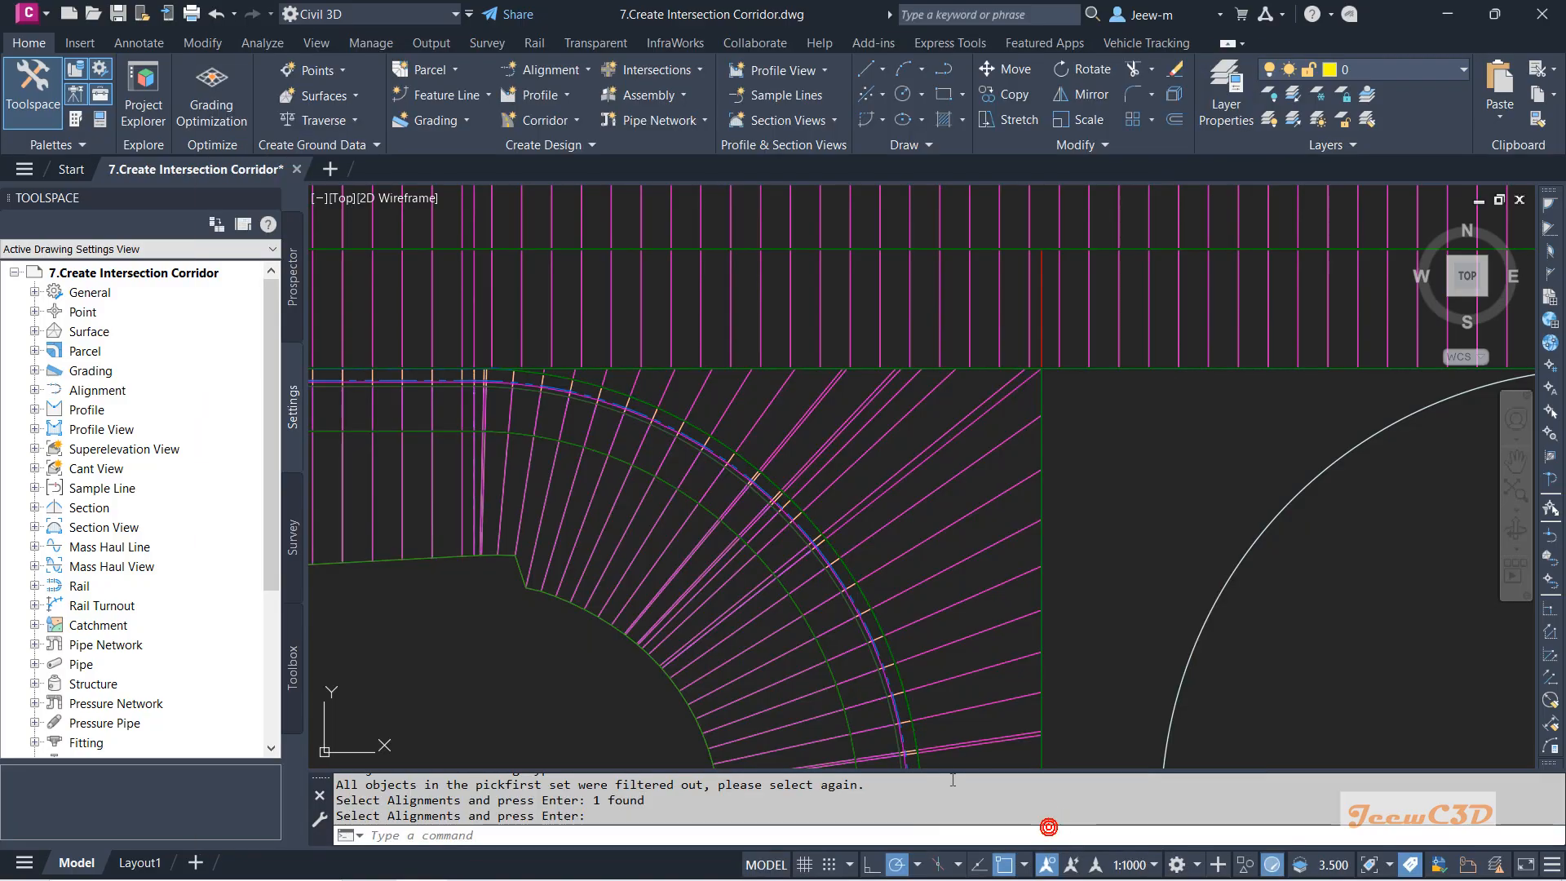
pyautogui.scroll(-5, 914, 547)
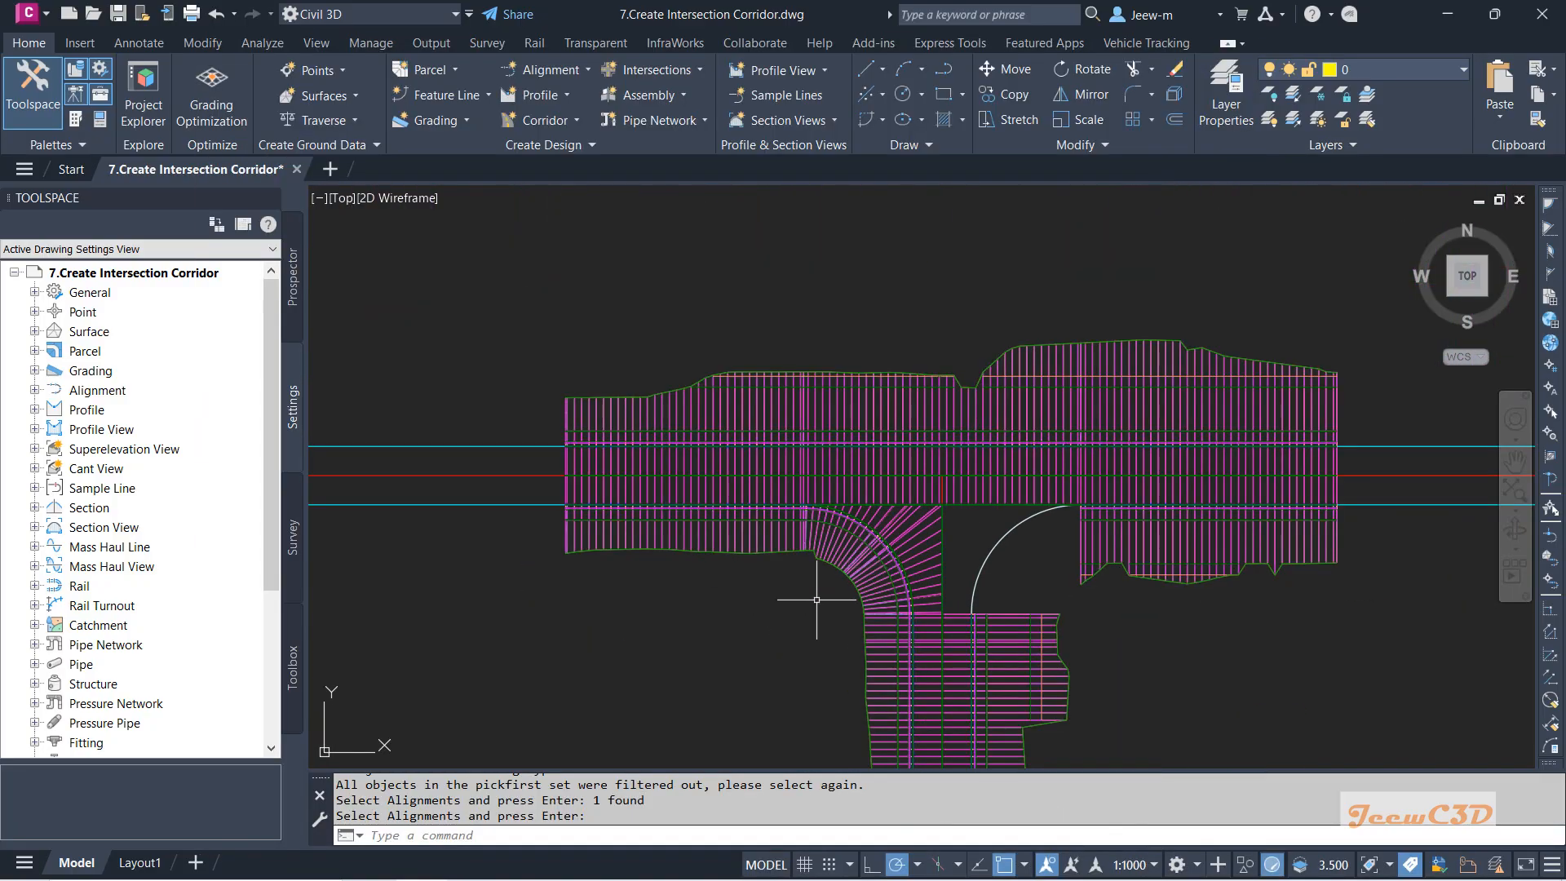
pyautogui.scroll(4, 832, 598)
pyautogui.scroll(-4, 1039, 561)
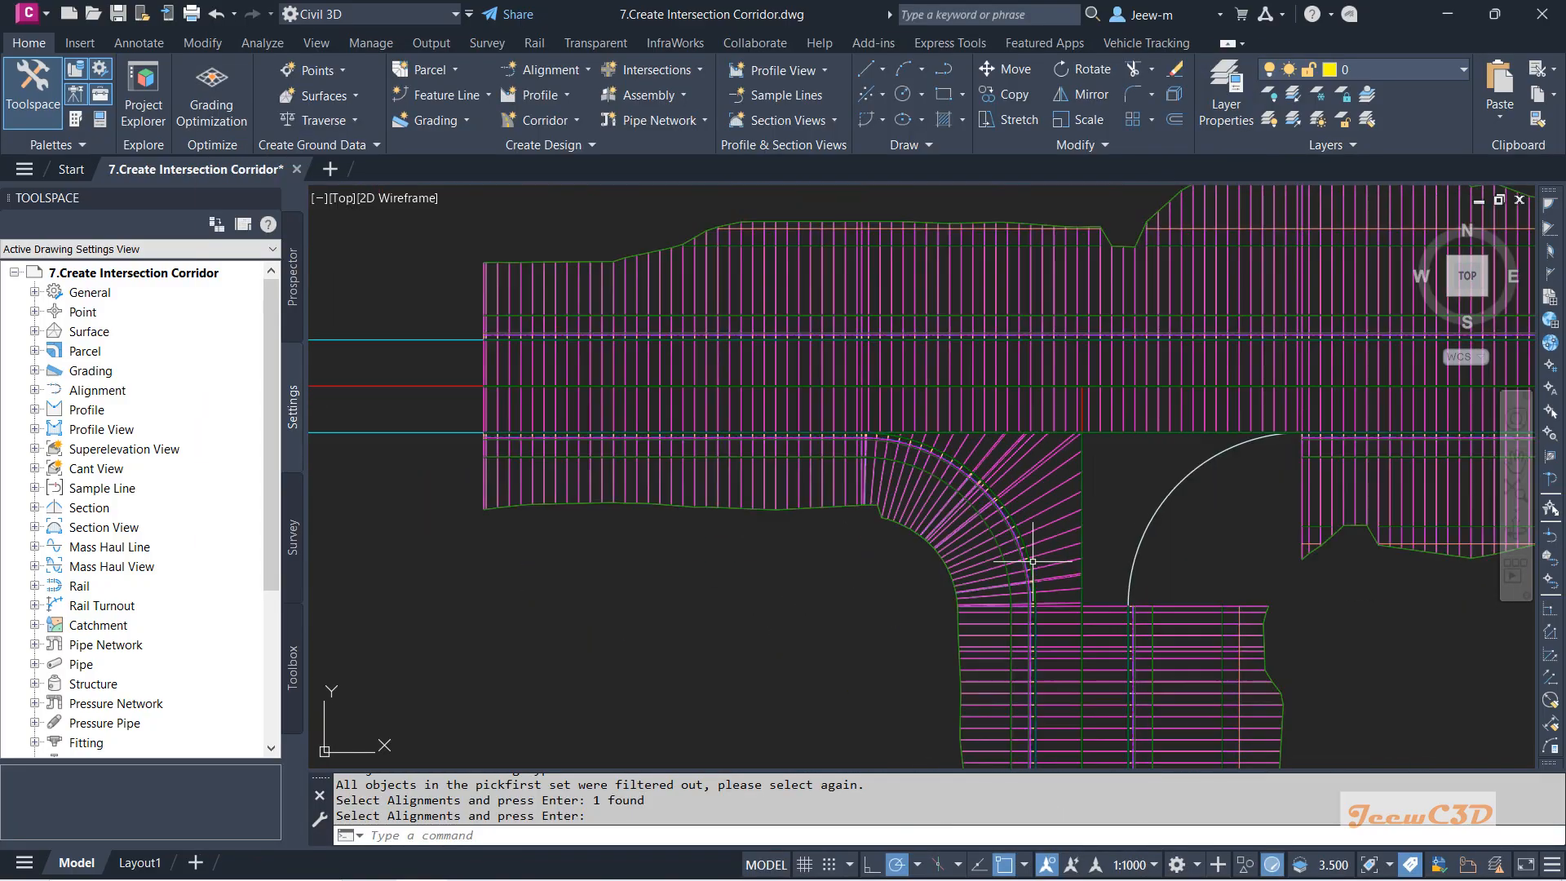
pyautogui.moveTo(894, 598); pyautogui.dragTo(589, 587, button='middle')
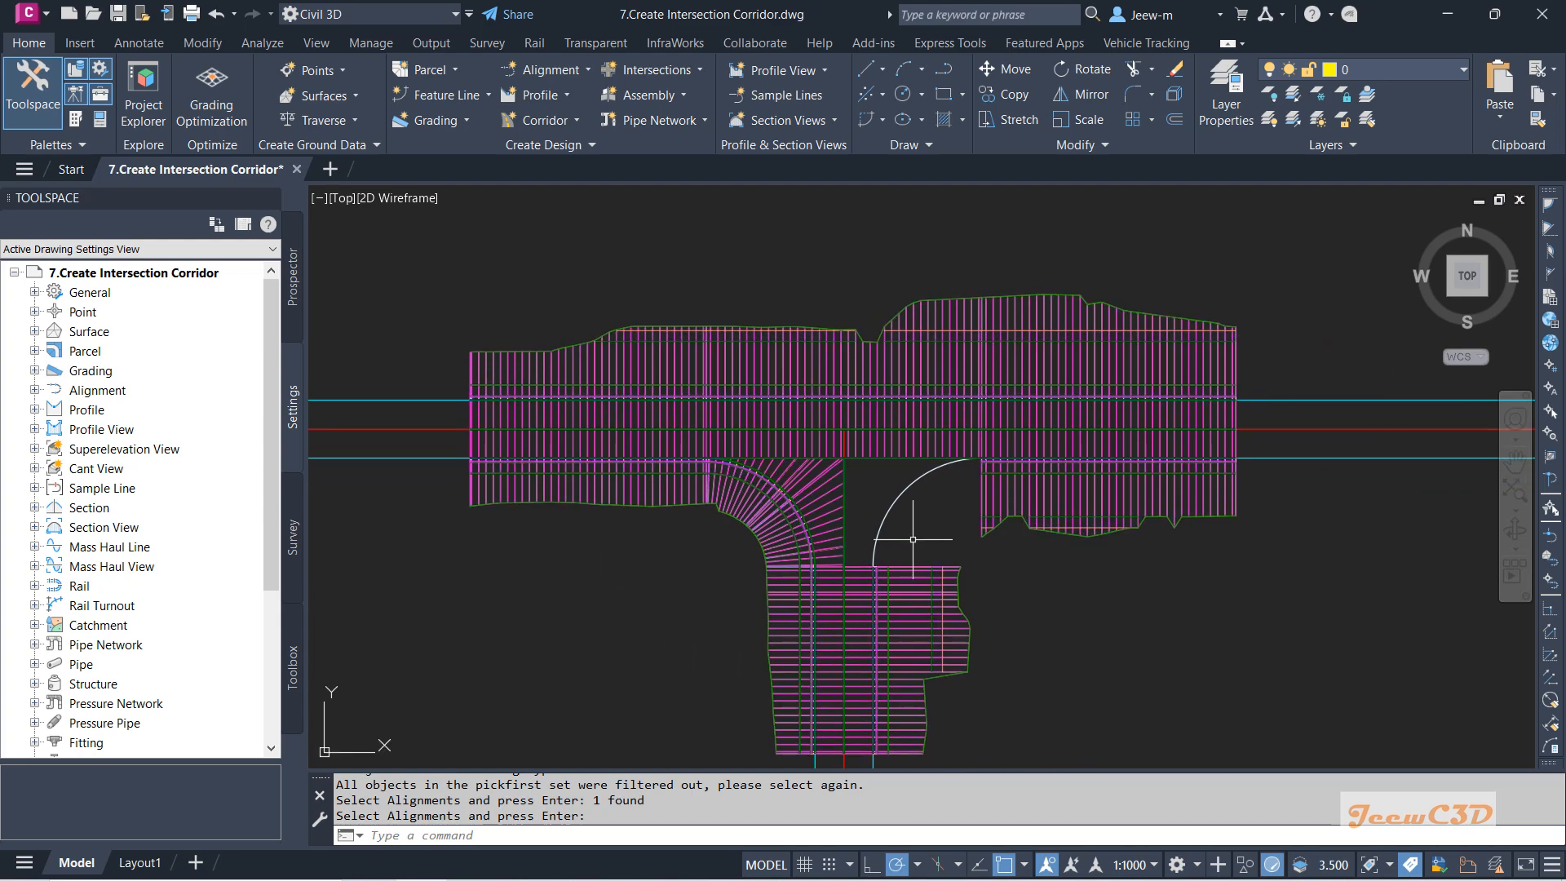
pyautogui.scroll(2, 907, 479)
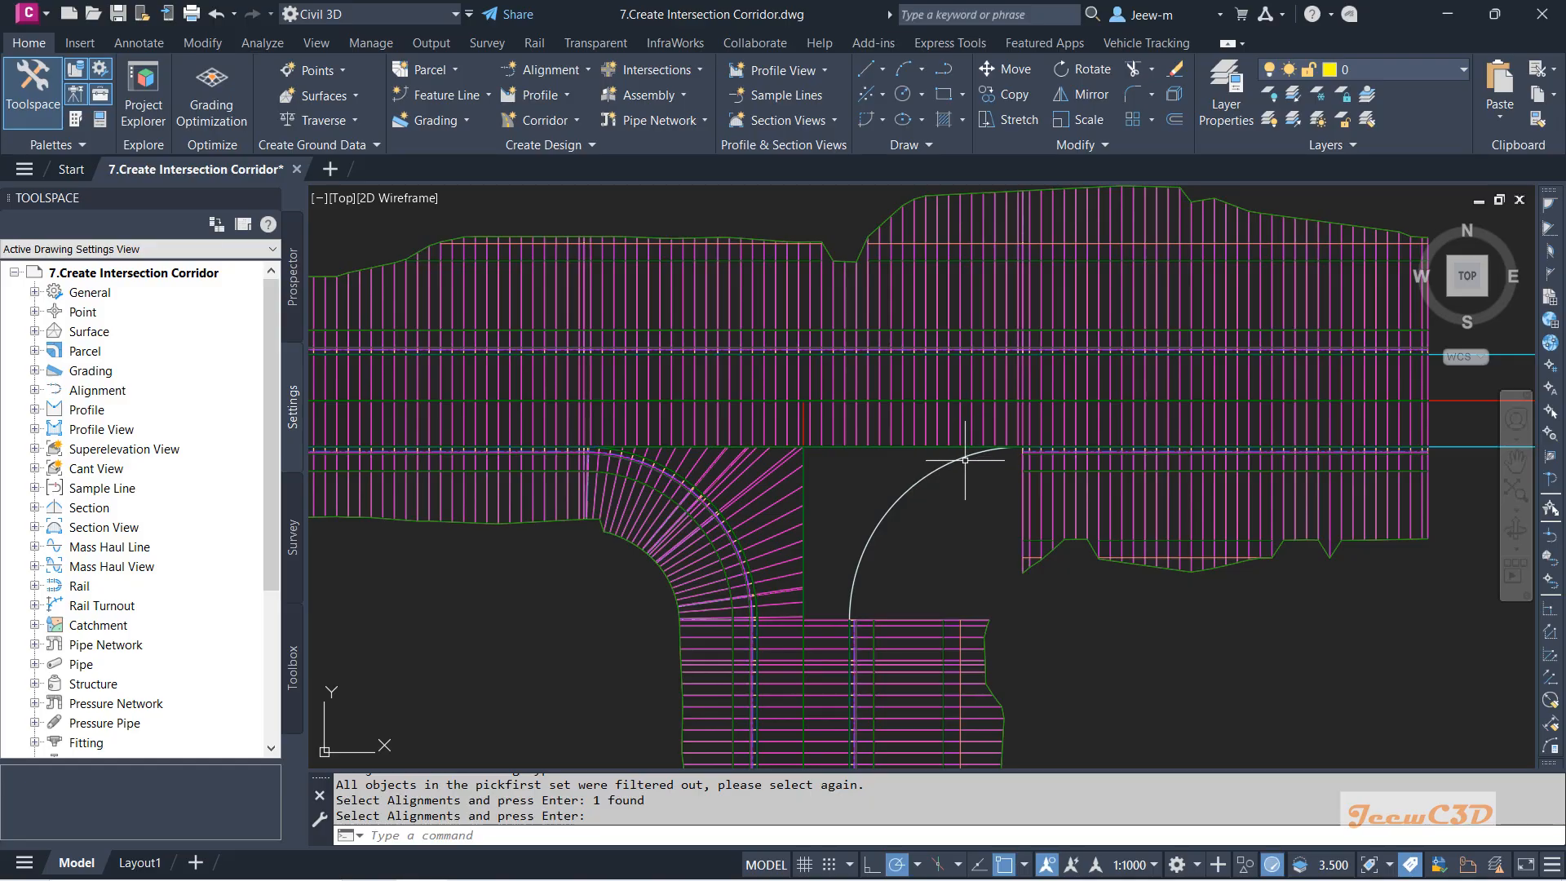